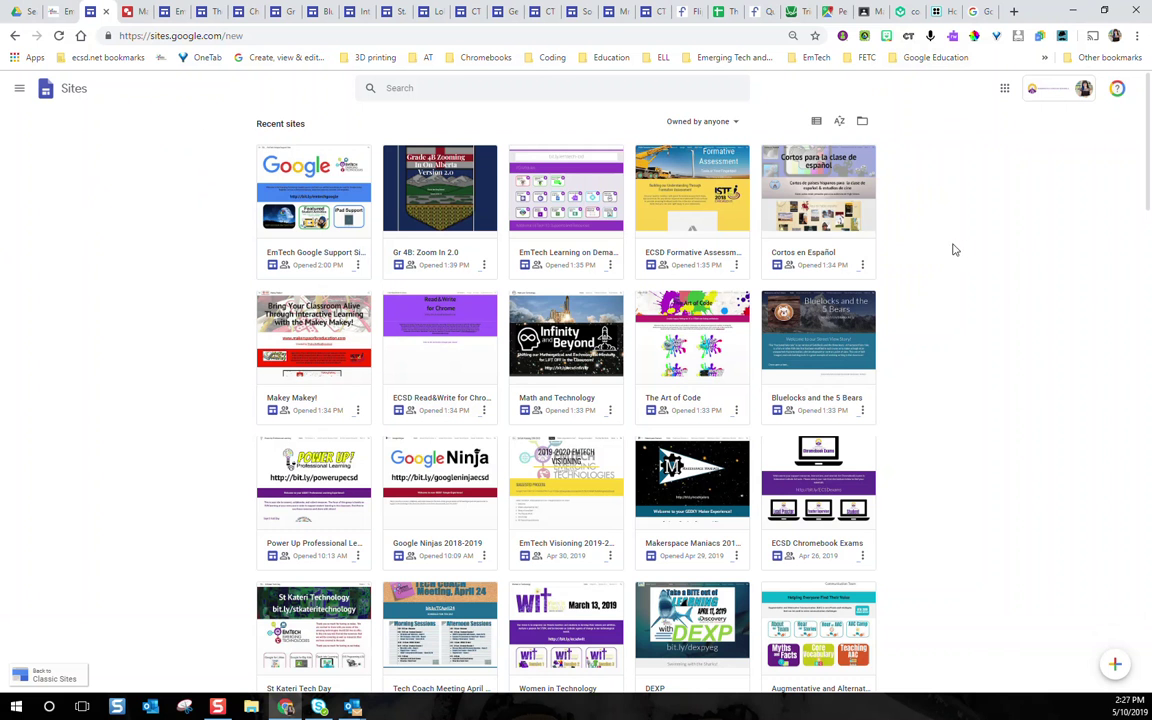
Step: Look through the thumbnails of recent sites on the Sites home page, down to the oldest ones
scroll(954, 250, down, 3)
scroll(954, 256, down, 8)
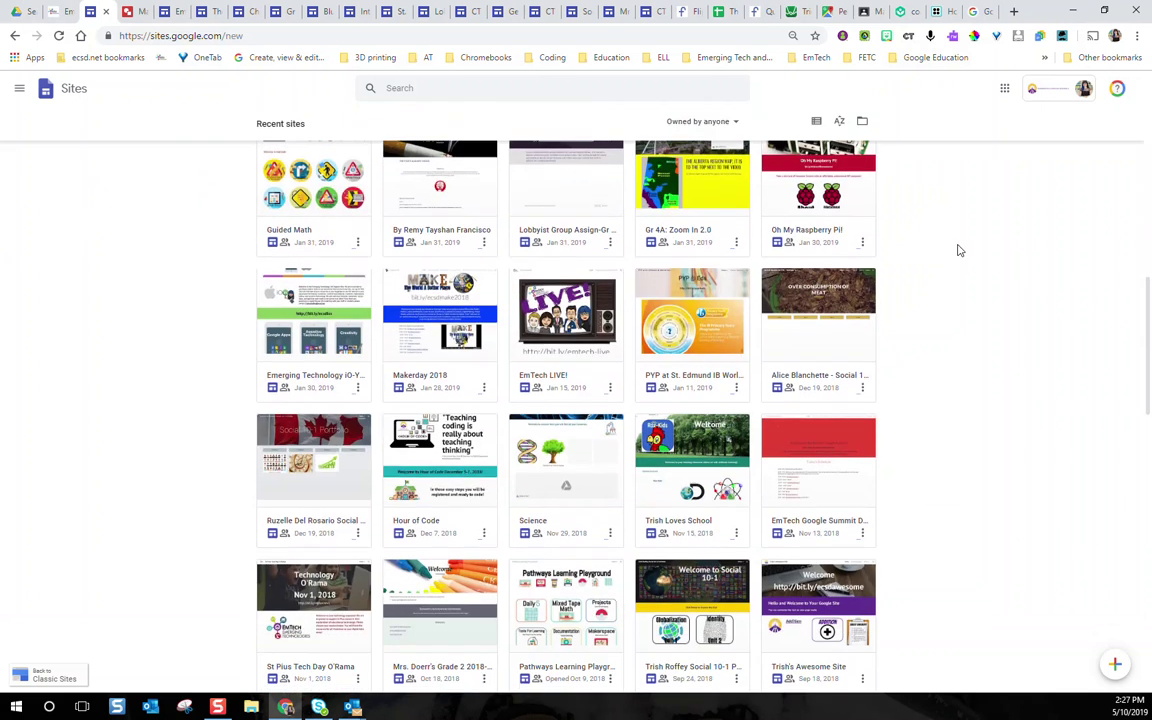
scroll(956, 260, down, 9)
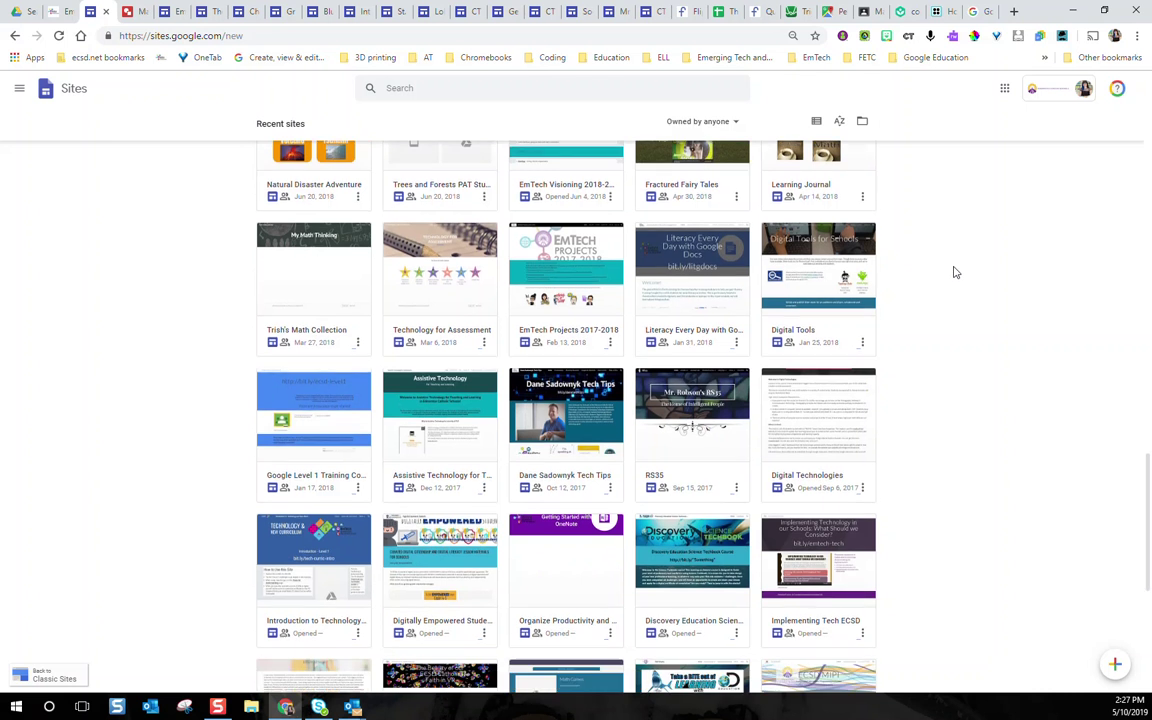
scroll(954, 272, up, 20)
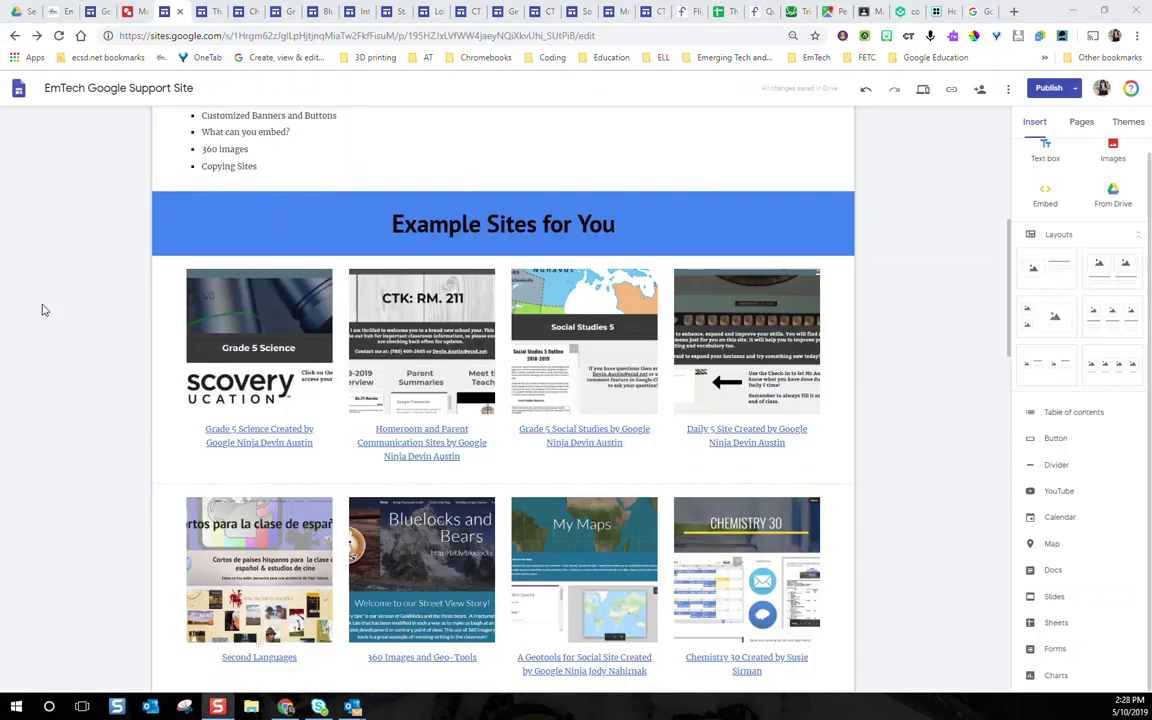
Step: Examine the Episode 8 introduction and the Example Sites for You section on the EmTech Google Support Site page
scroll(930, 262, up, 3)
scroll(902, 262, up, 2)
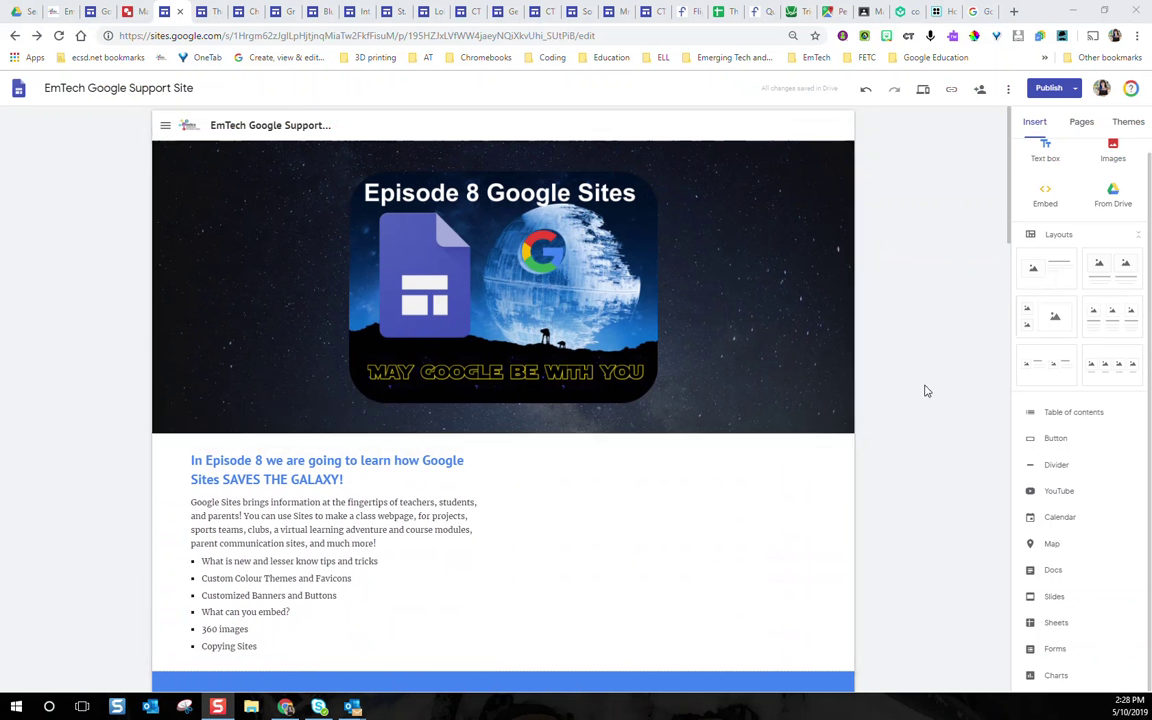
scroll(935, 353, down, 5)
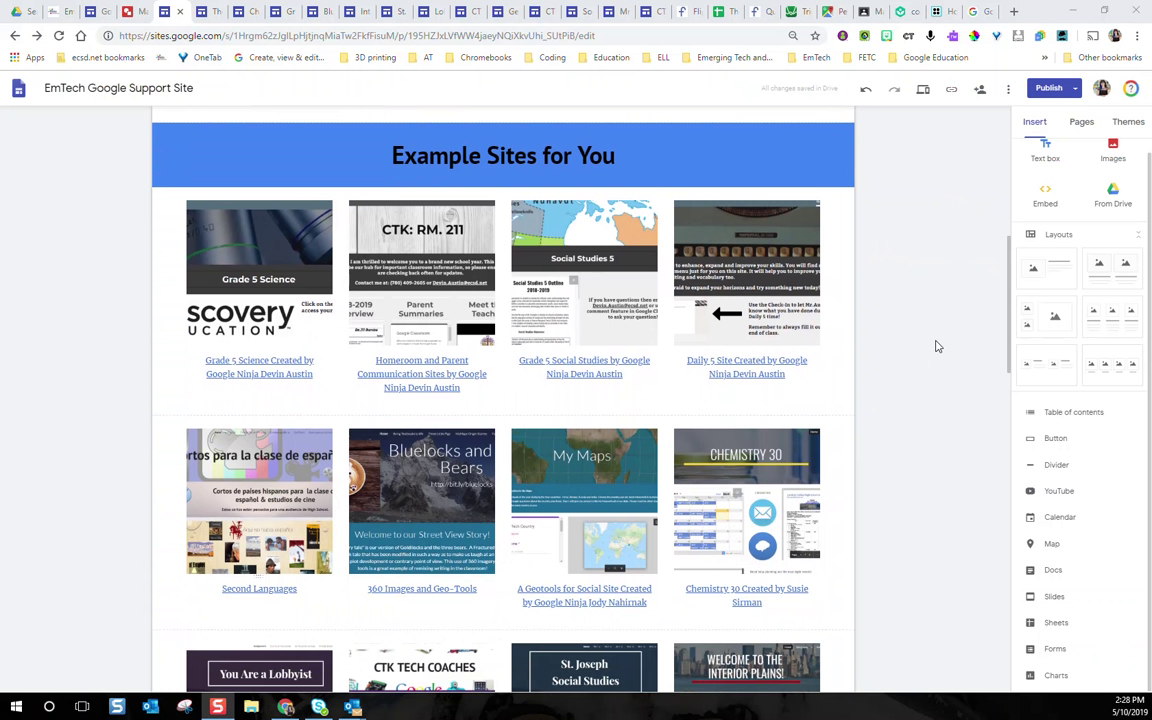
click(257, 255)
scroll(895, 365, down, 2)
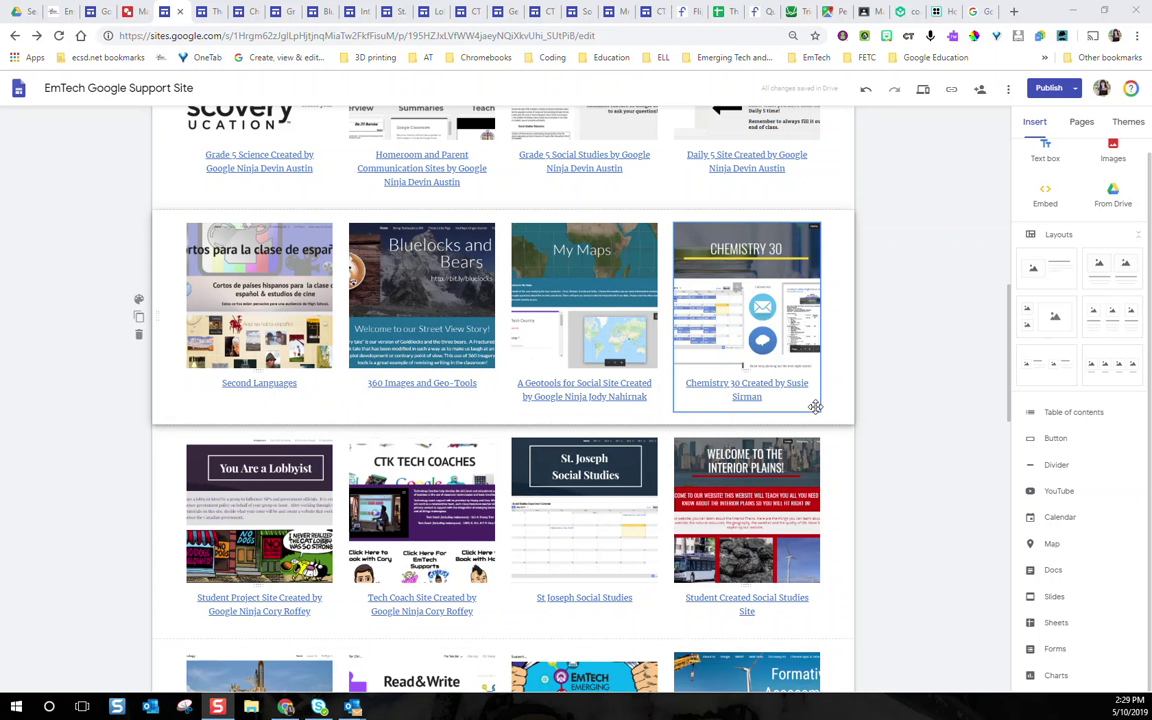
scroll(878, 418, down, 3)
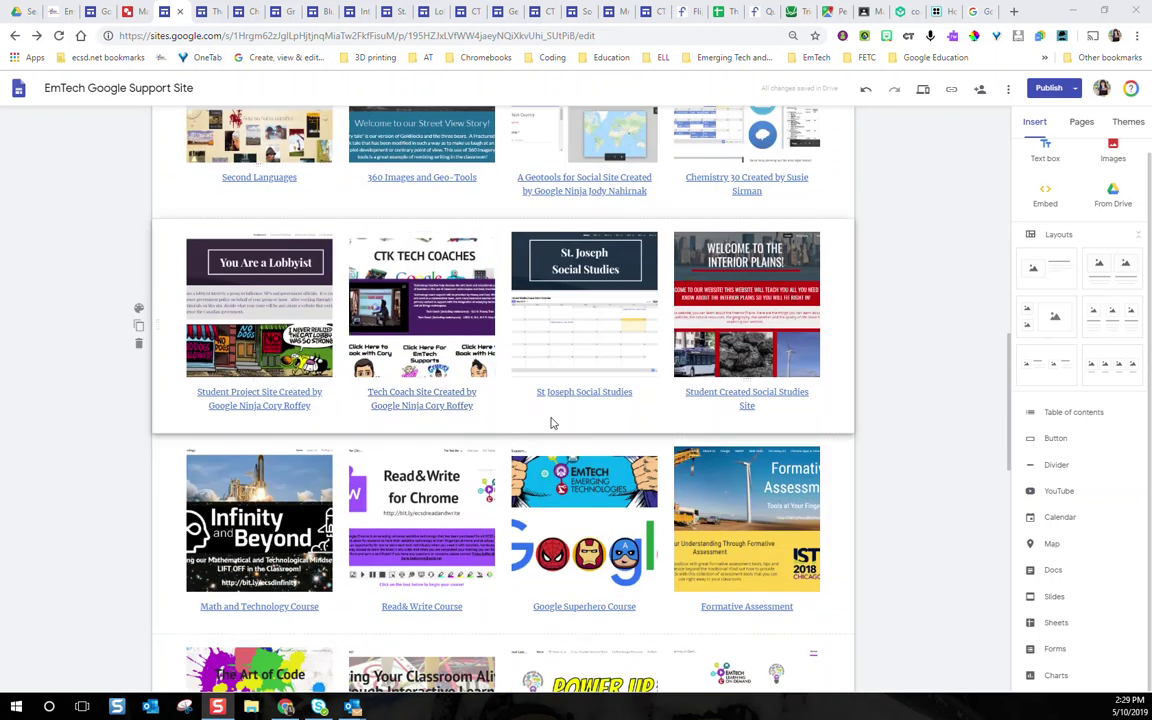
scroll(913, 465, down, 1)
scroll(911, 463, down, 2)
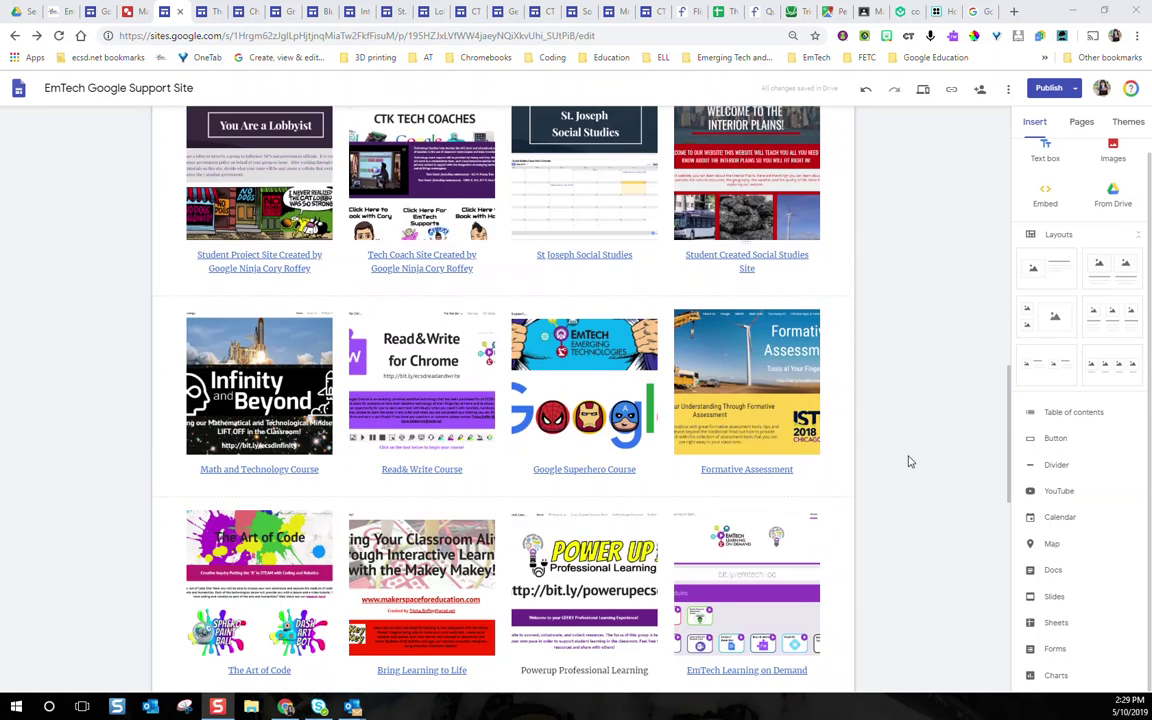
scroll(909, 453, down, 2)
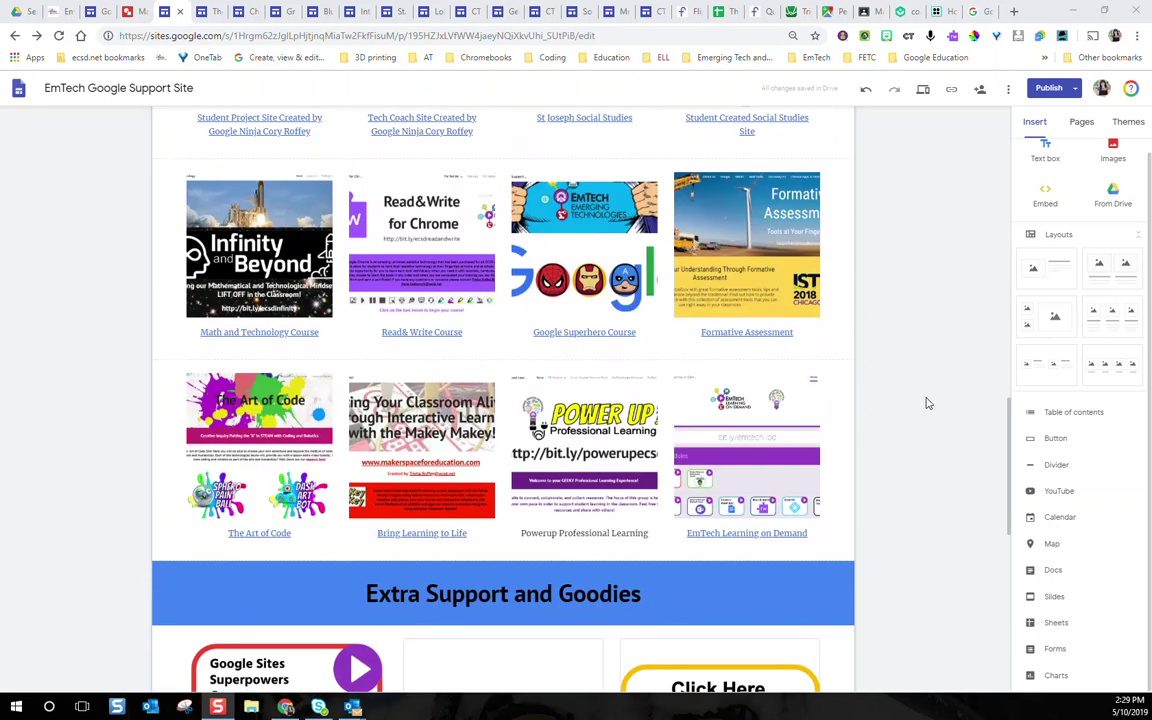
scroll(870, 370, up, 20)
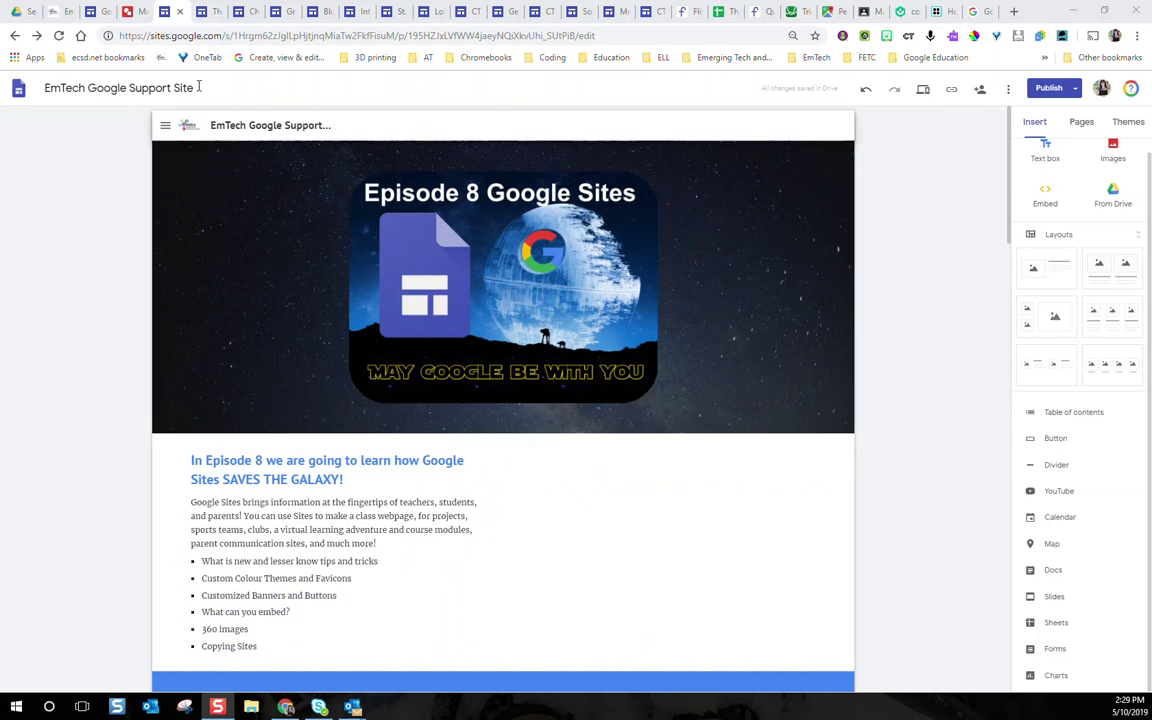
Step: Switch to The Art of Code site and examine its banner and splash-style image links, including Scratch Art
click(205, 13)
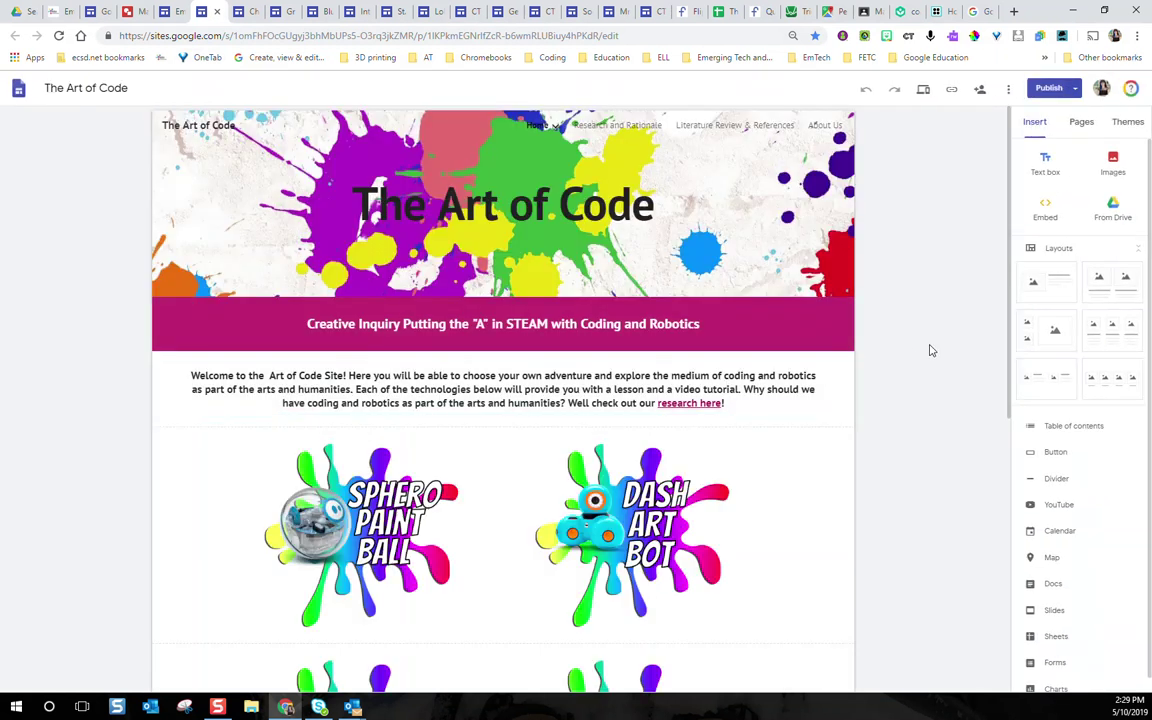
scroll(930, 355, down, 2)
scroll(920, 352, up, 2)
scroll(1025, 316, down, 1)
scroll(944, 350, down, 2)
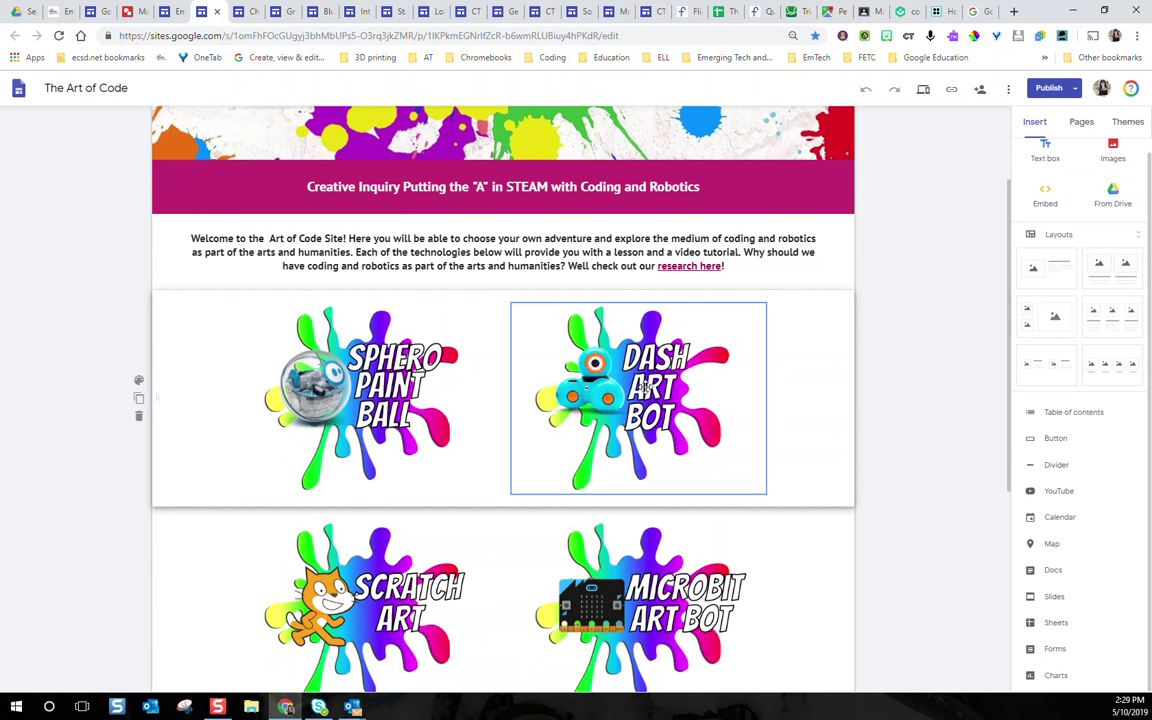
scroll(645, 385, down, 2)
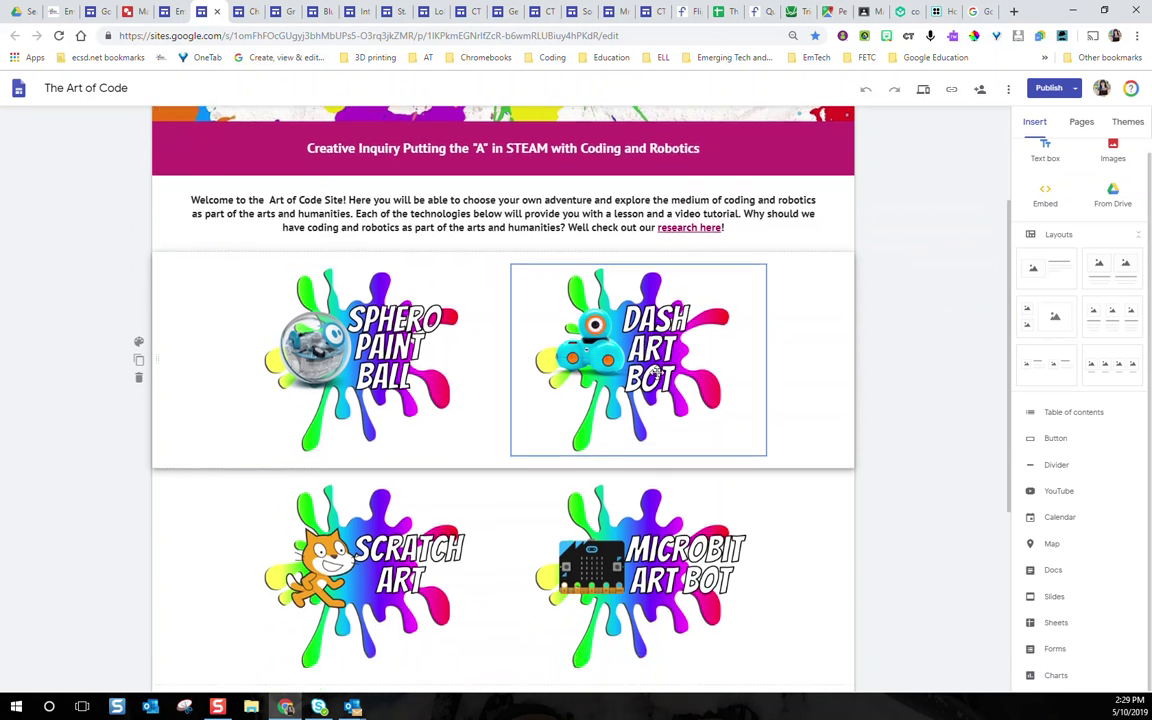
scroll(651, 303, down, 3)
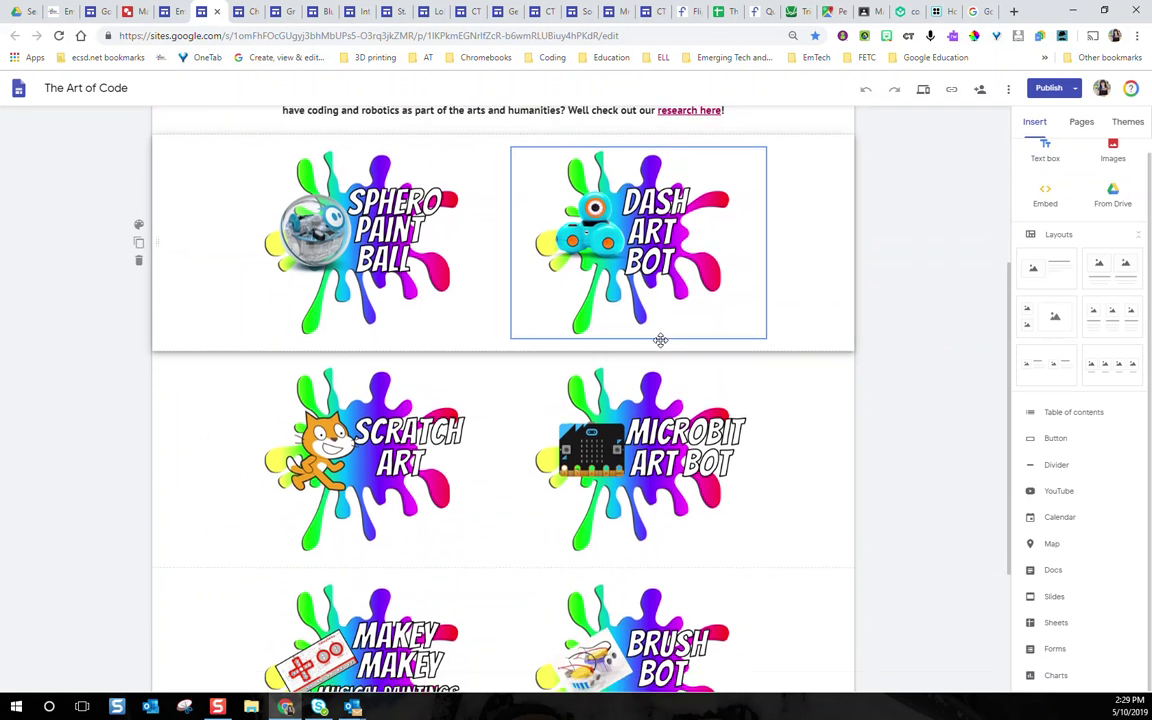
click(381, 298)
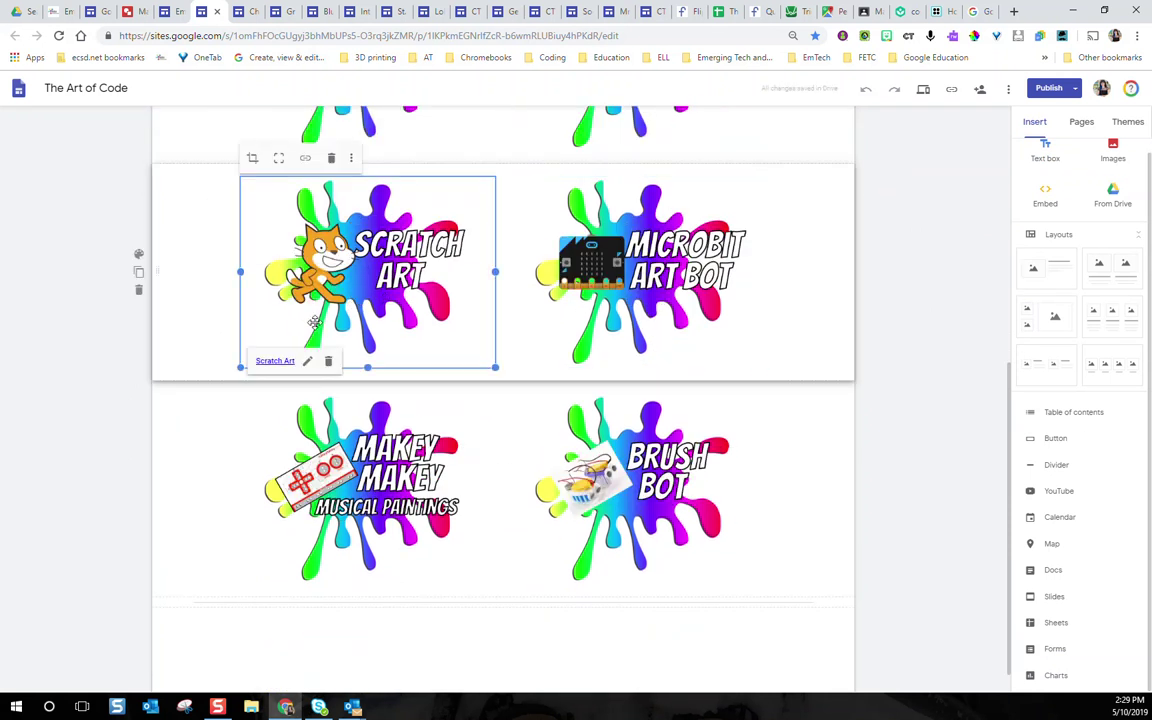
scroll(886, 283, up, 5)
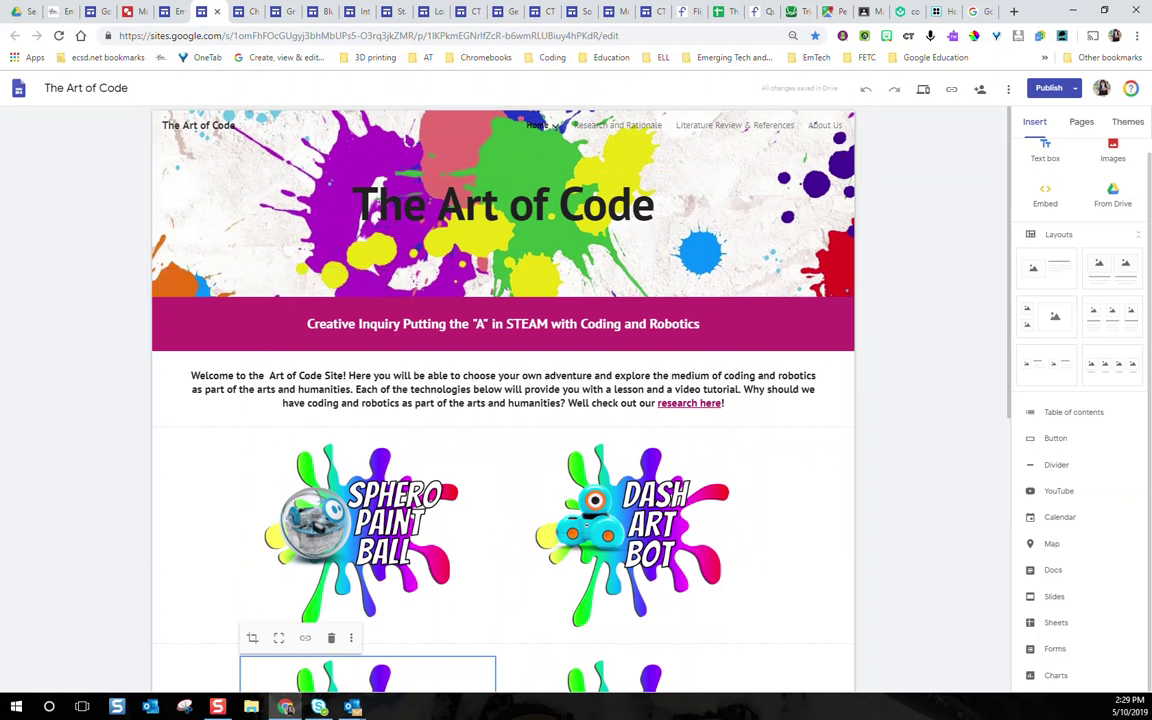
Step: Close The Art of Code and examine the Unit A Thermochemistry page of the Chemistry 30 site
key(ctrl+w)
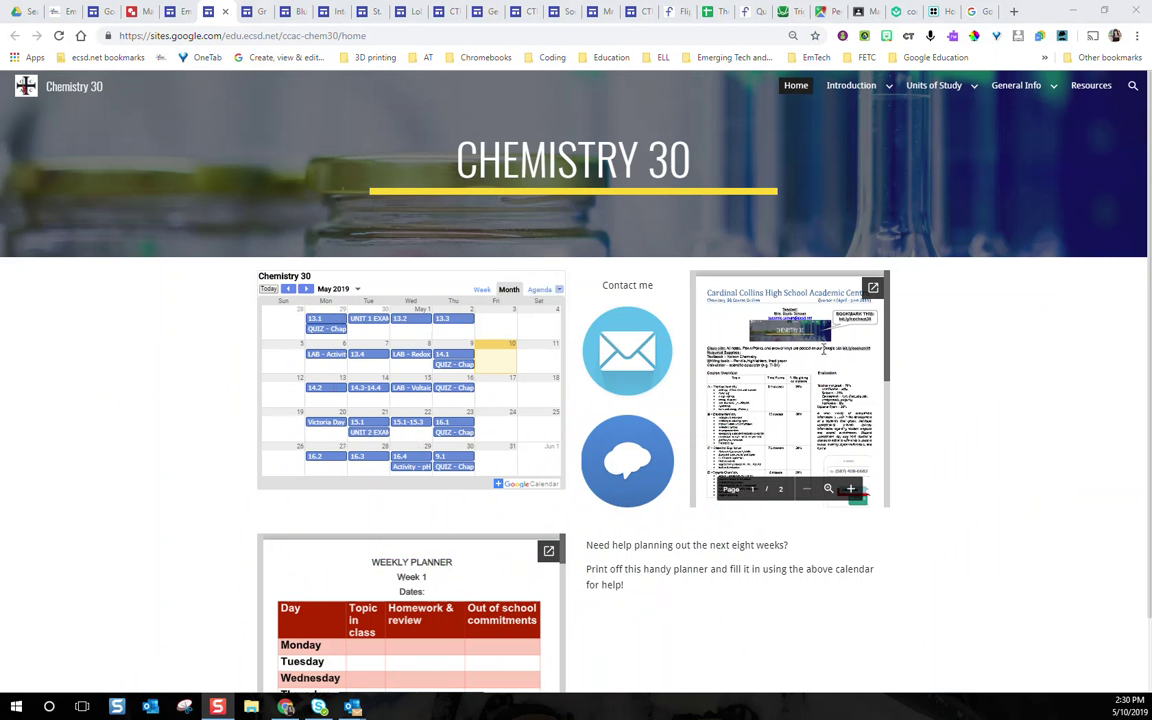
mouse_move(895, 88)
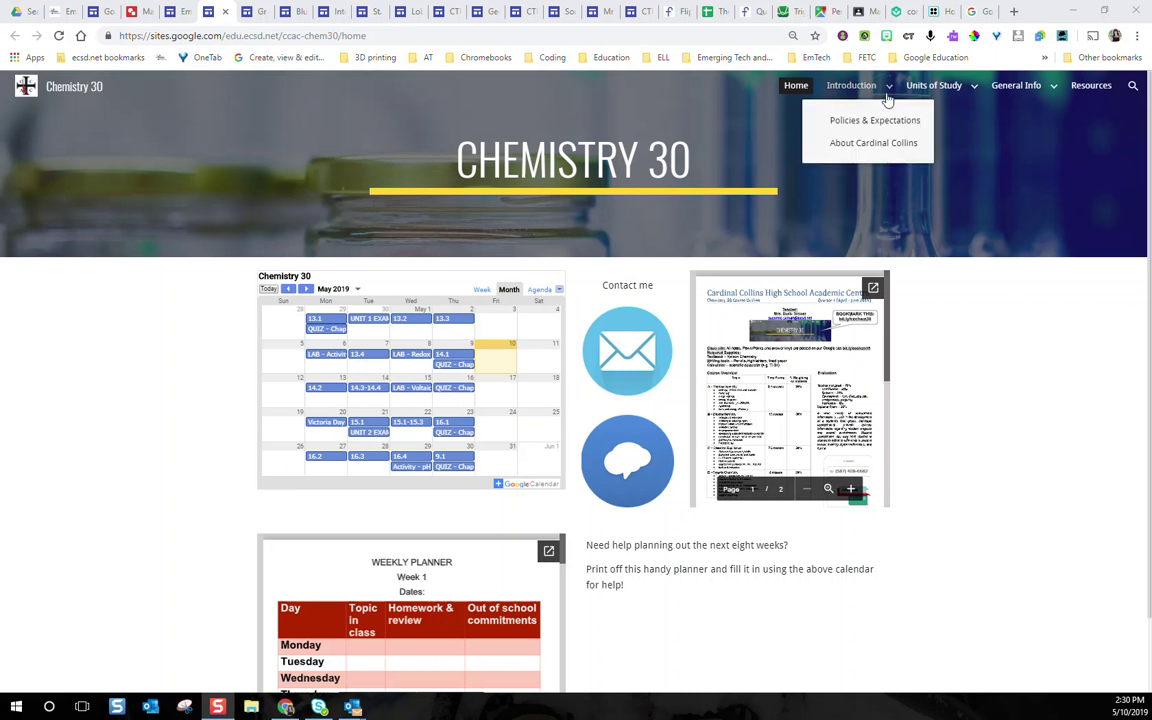
click(922, 146)
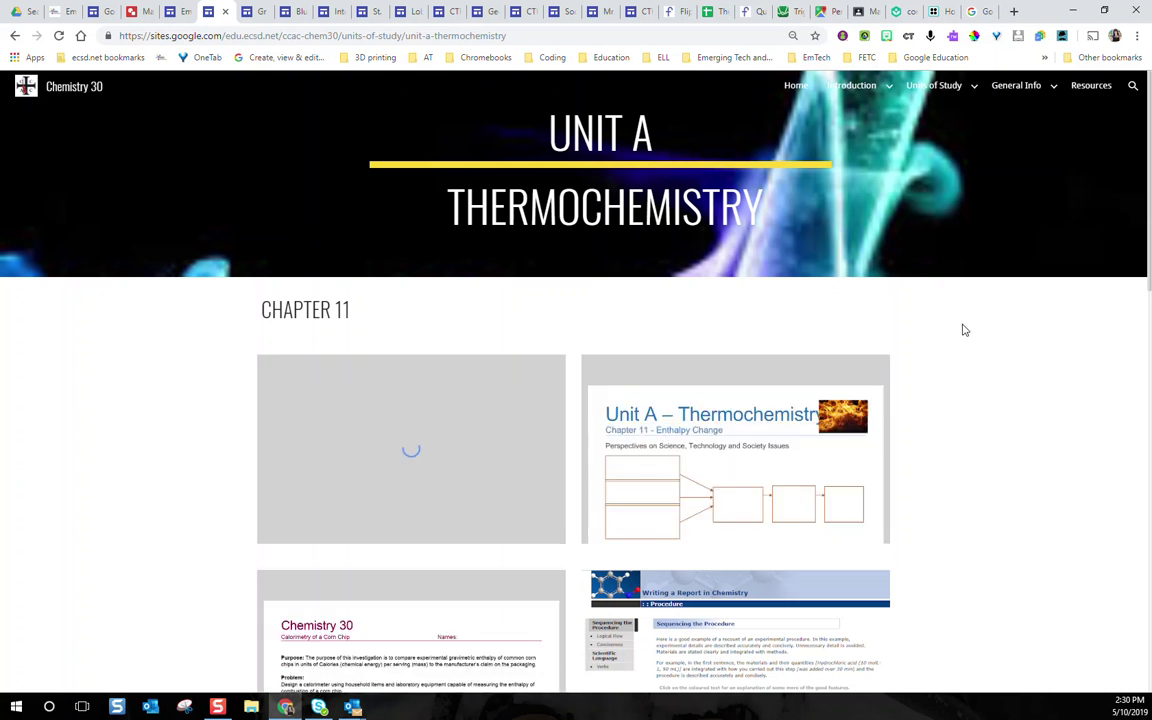
scroll(966, 328, down, 5)
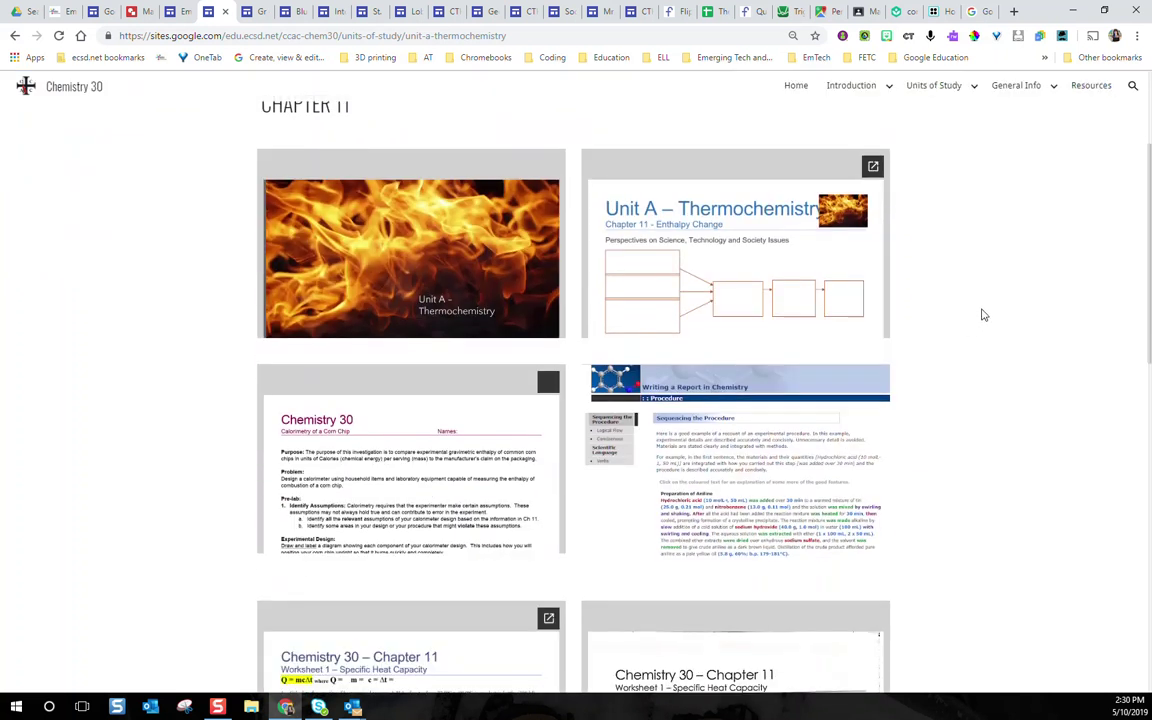
scroll(985, 315, down, 7)
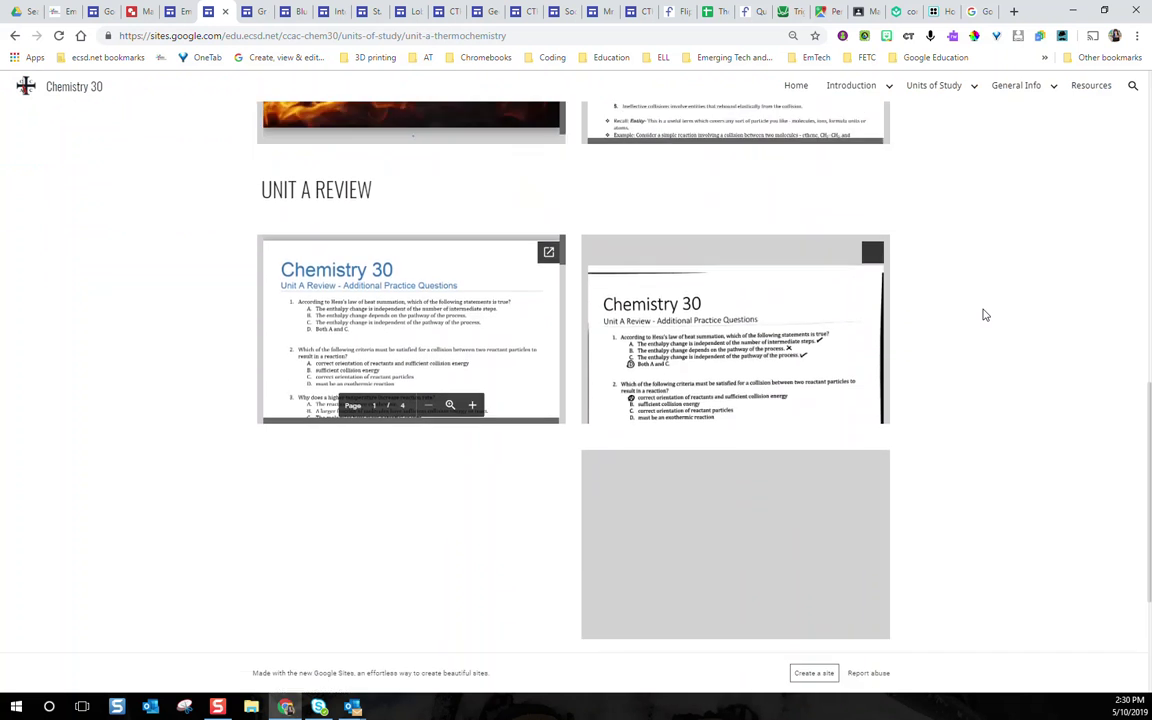
scroll(985, 315, up, 12)
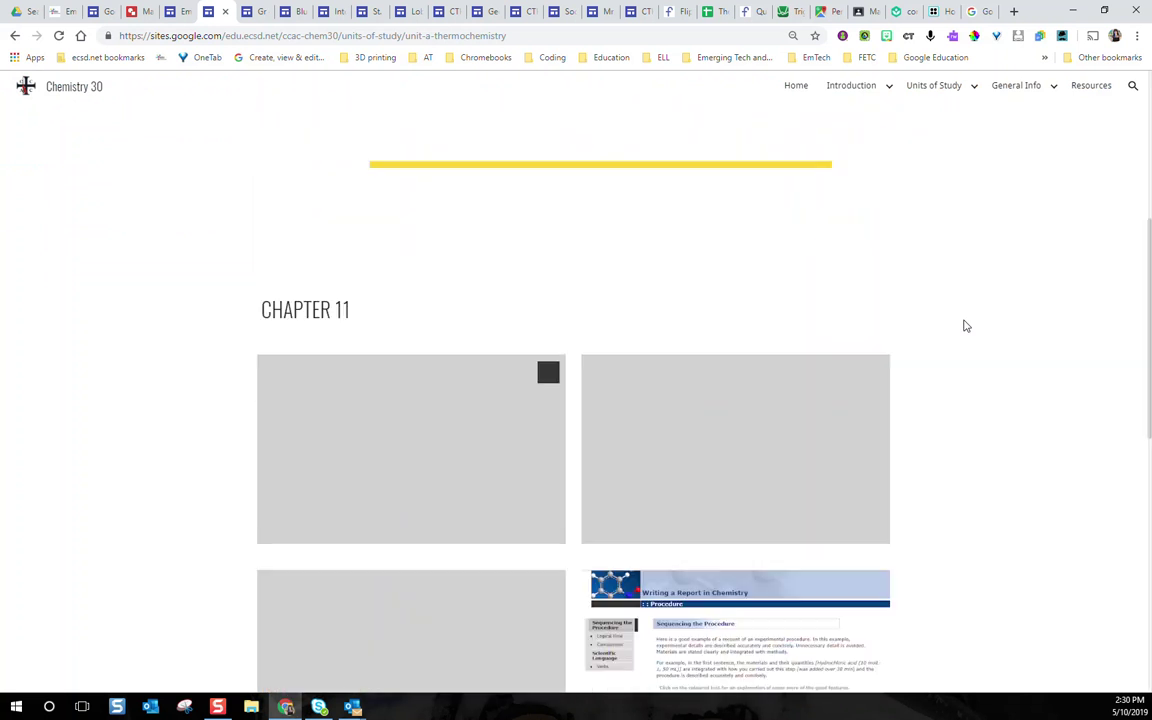
scroll(965, 300, up, 1)
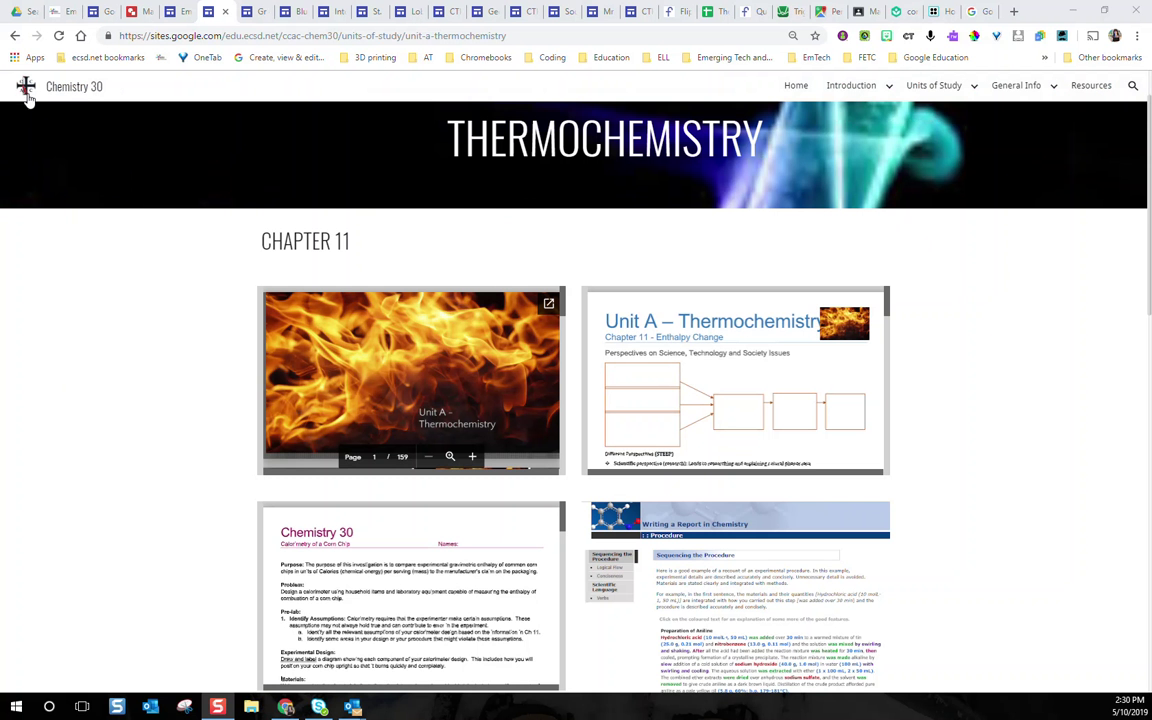
Step: View the top of the published Google Sites support page and return to the EmTech Google Support Site editor
click(70, 14)
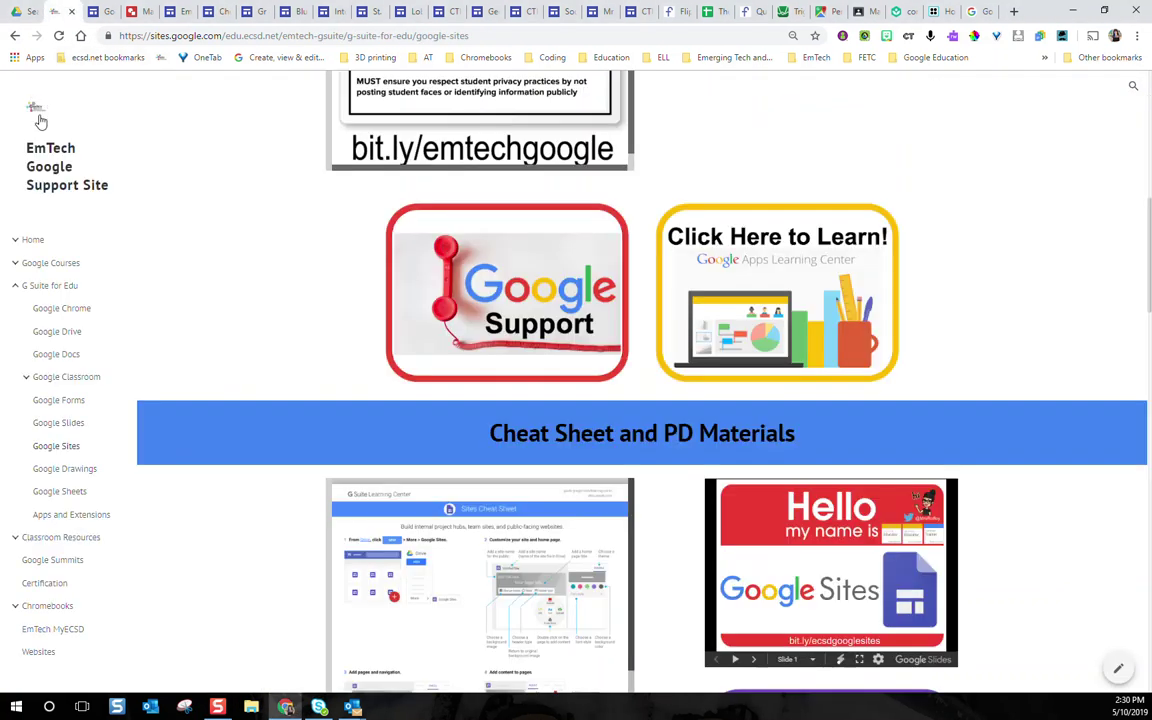
scroll(169, 154, up, 1)
scroll(160, 150, up, 6)
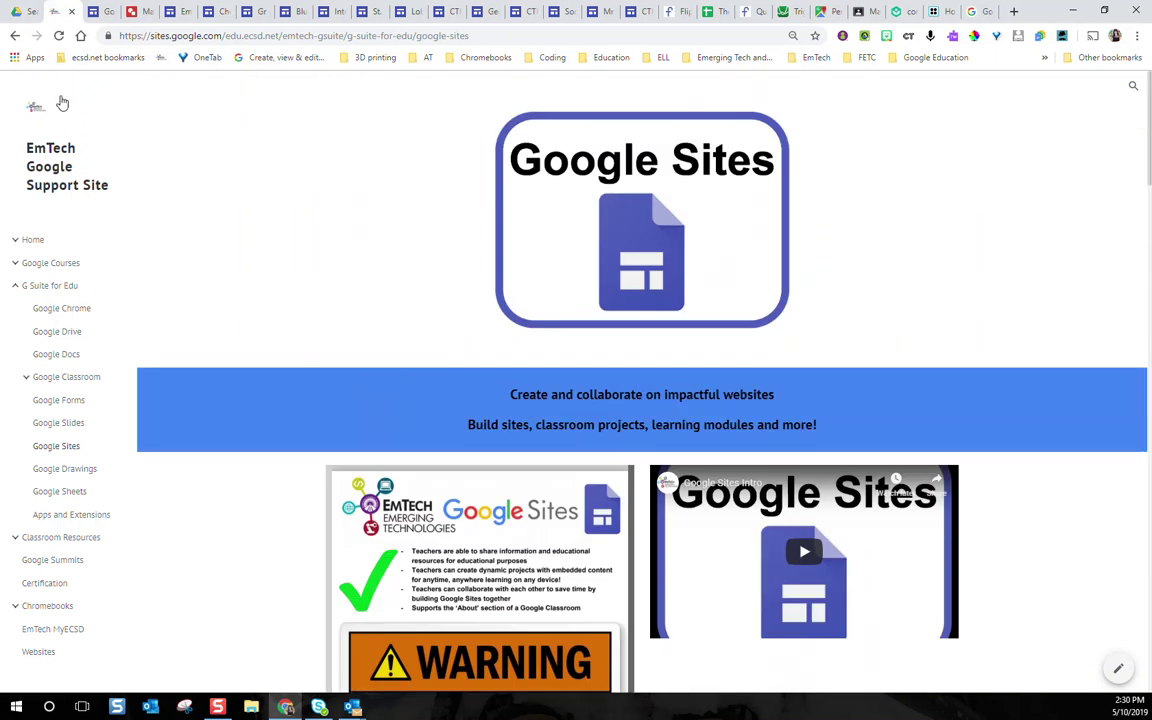
click(181, 12)
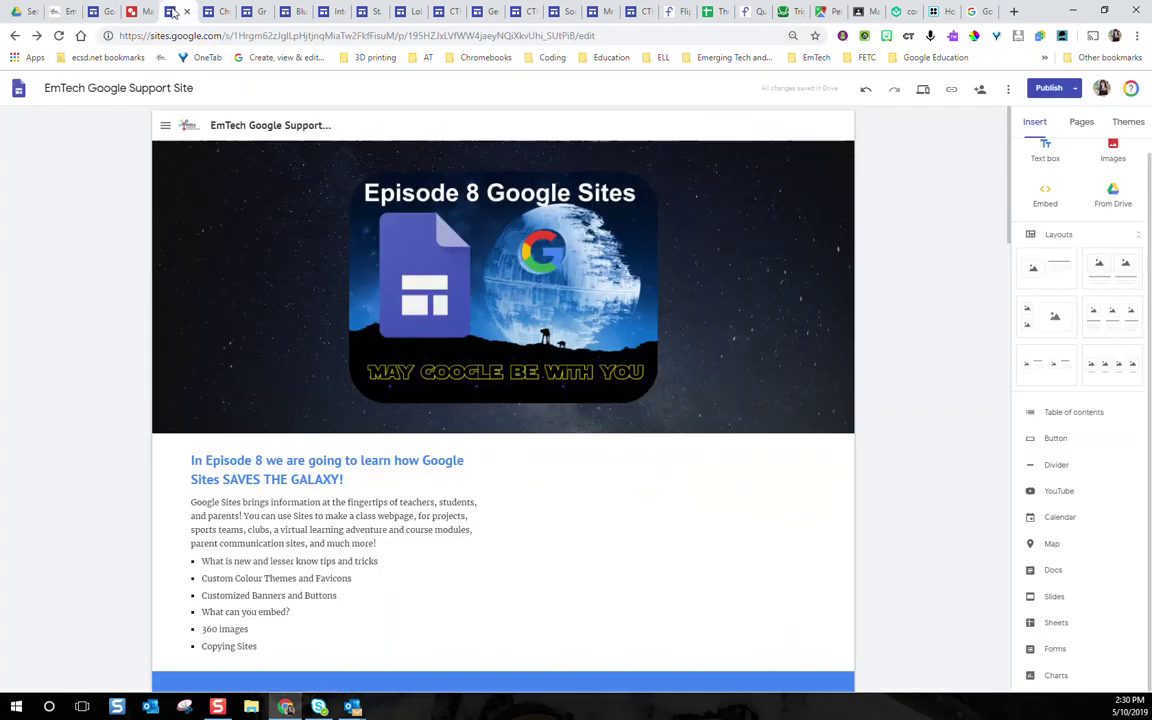
Step: Close the Chemistry 30 site and examine the St. Joseph Social Studies home page and its course navigation
click(250, 12)
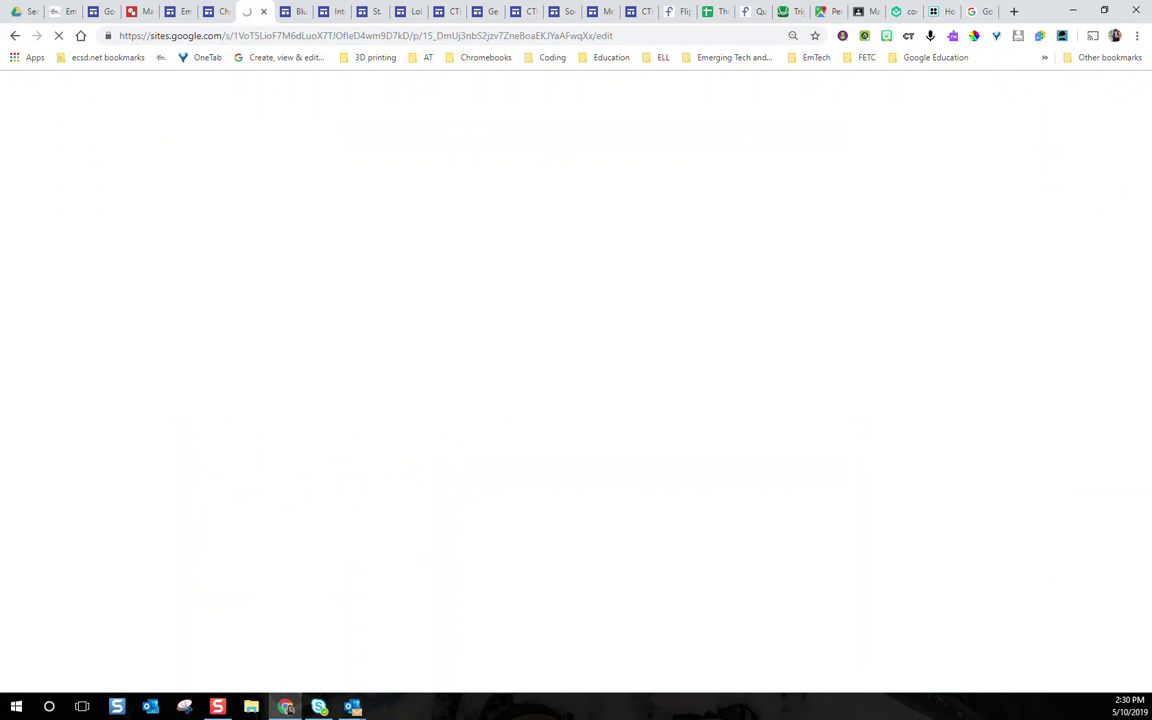
key(ctrl+w)
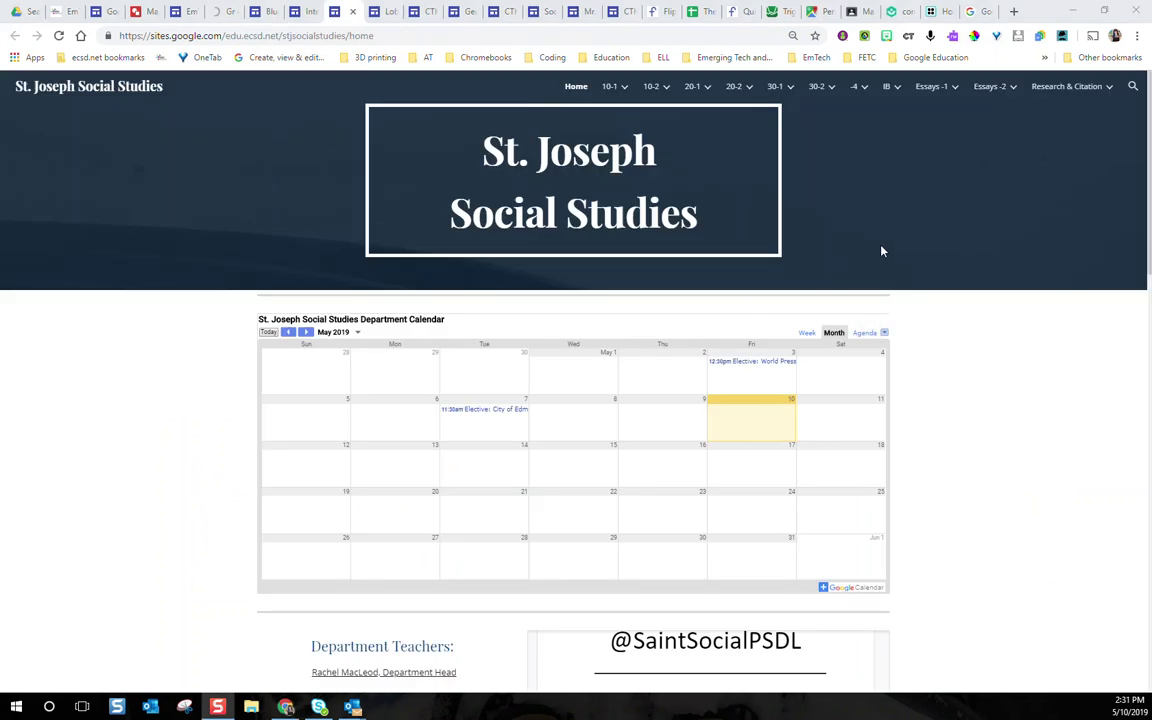
scroll(988, 335, down, 4)
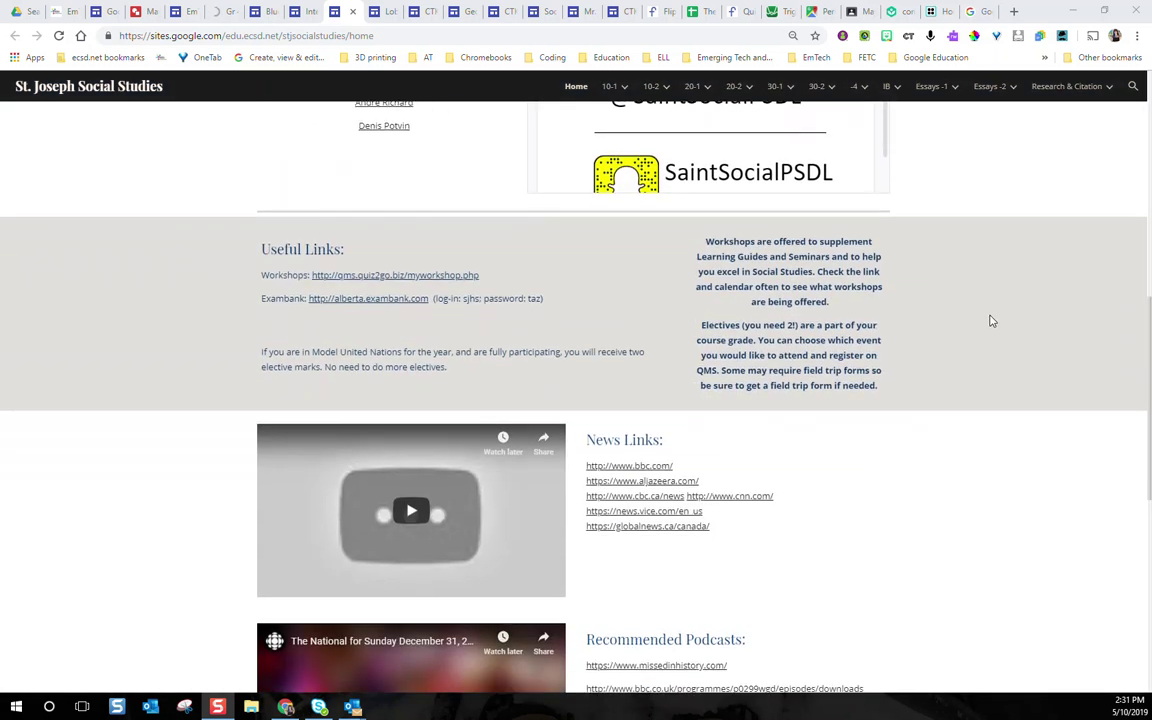
scroll(990, 322, down, 5)
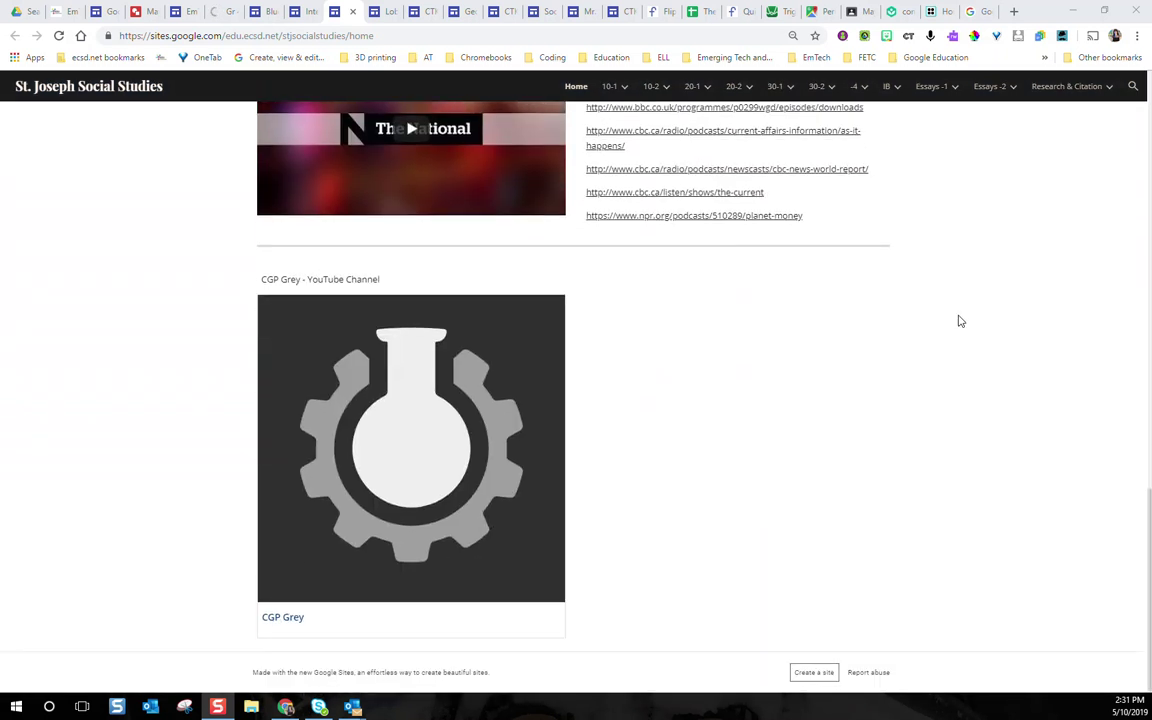
scroll(938, 314, up, 14)
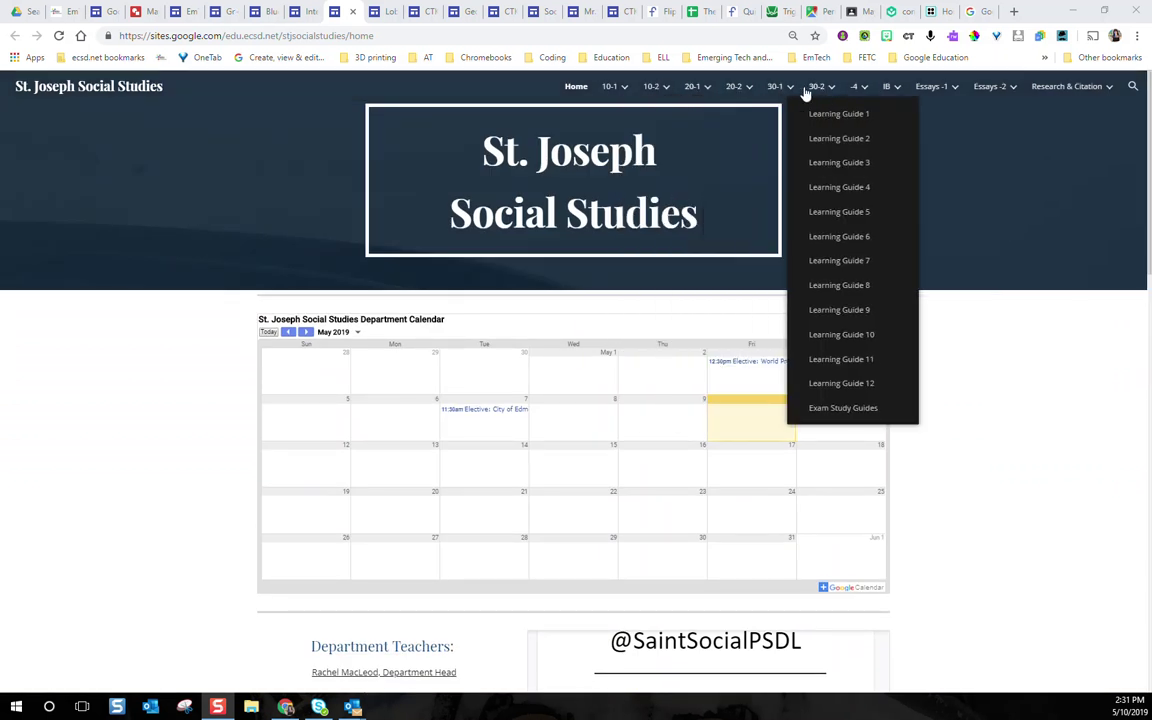
mouse_move(612, 88)
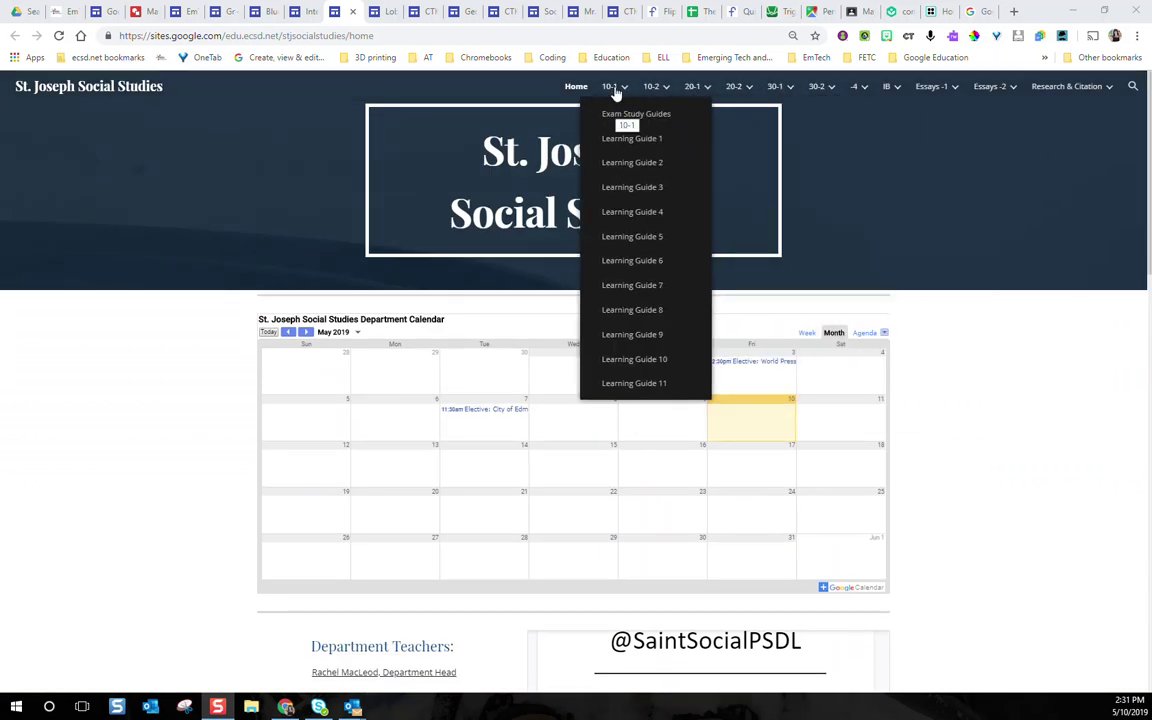
mouse_move(893, 88)
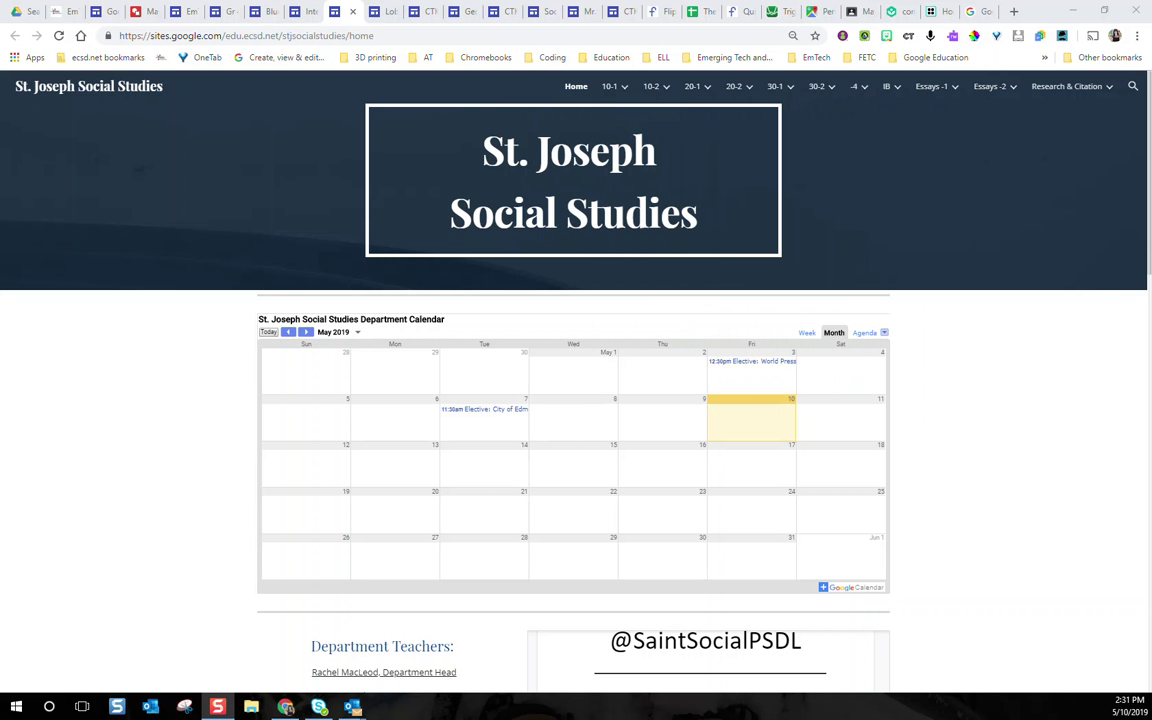
Step: Close the St. Joseph Social Studies site and view the CTK Tech Coach Site home page down to its booking links
key(ctrl+w)
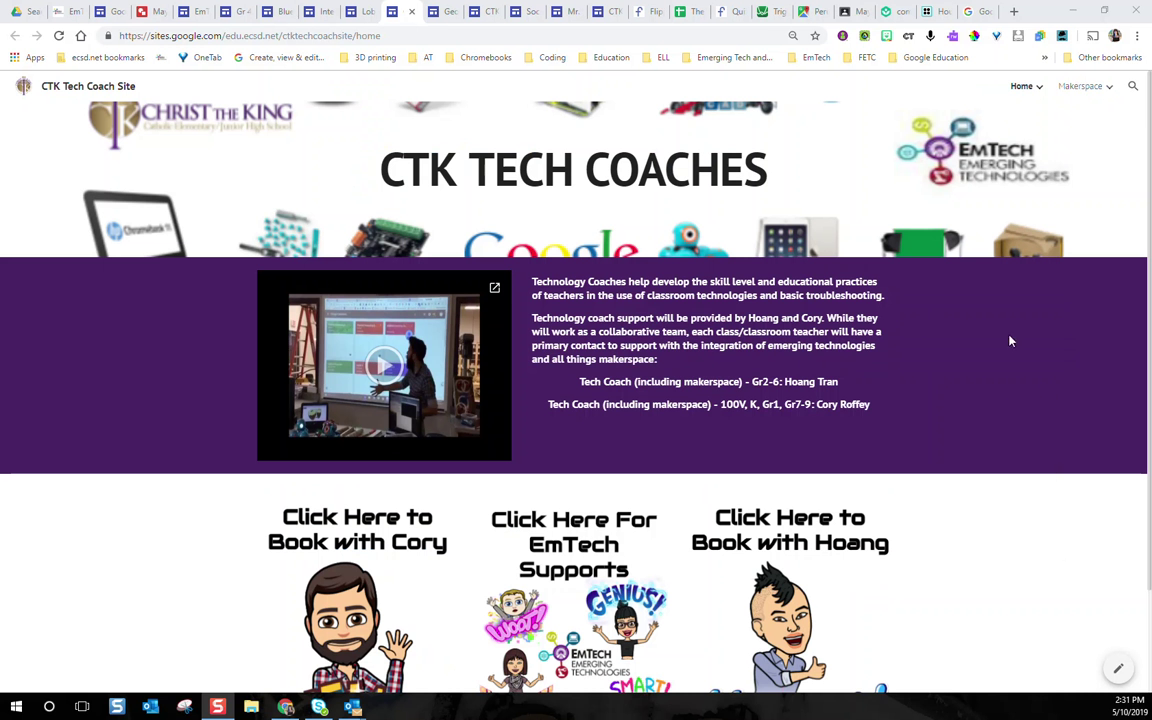
scroll(938, 404, down, 2)
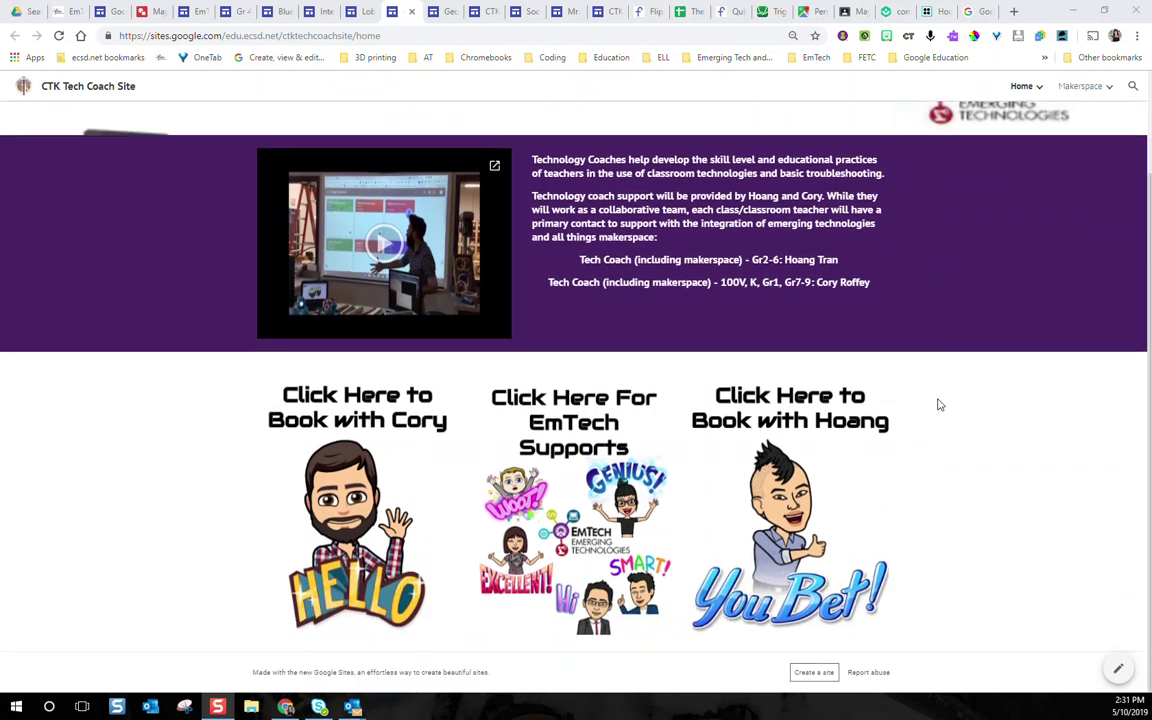
Step: View the Home subpages in the CTK Tech Coach Site's navigation and close the site
scroll(938, 404, up, 2)
mouse_move(1033, 99)
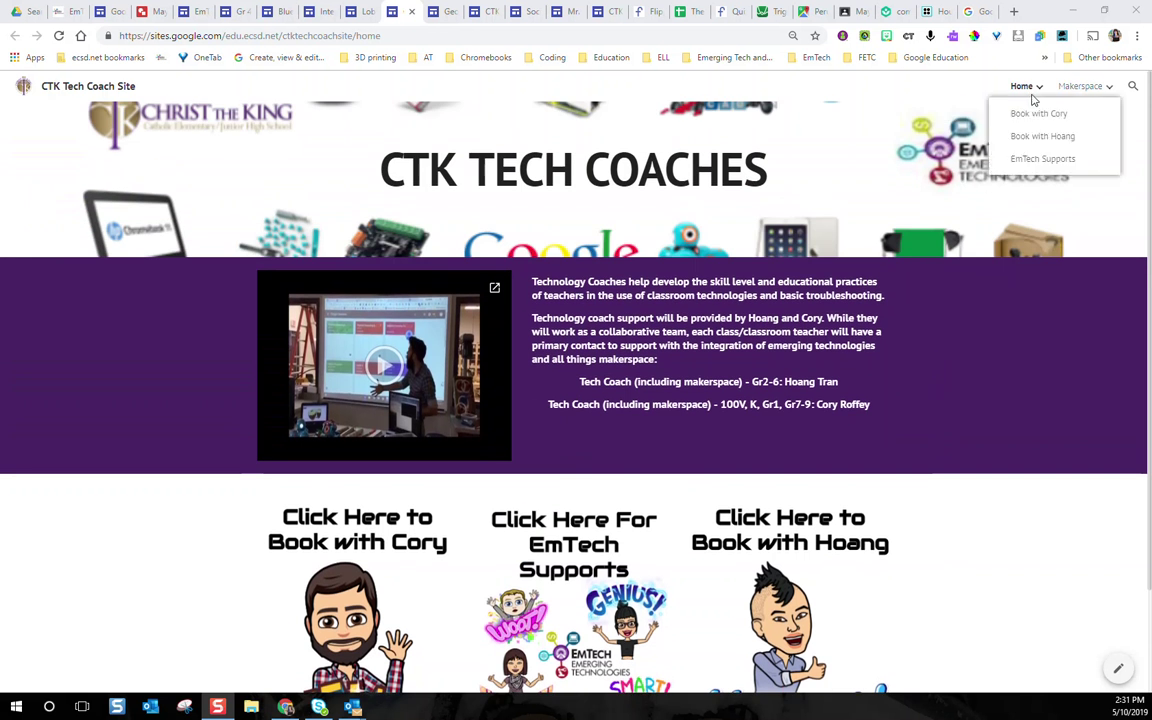
mouse_move(1080, 88)
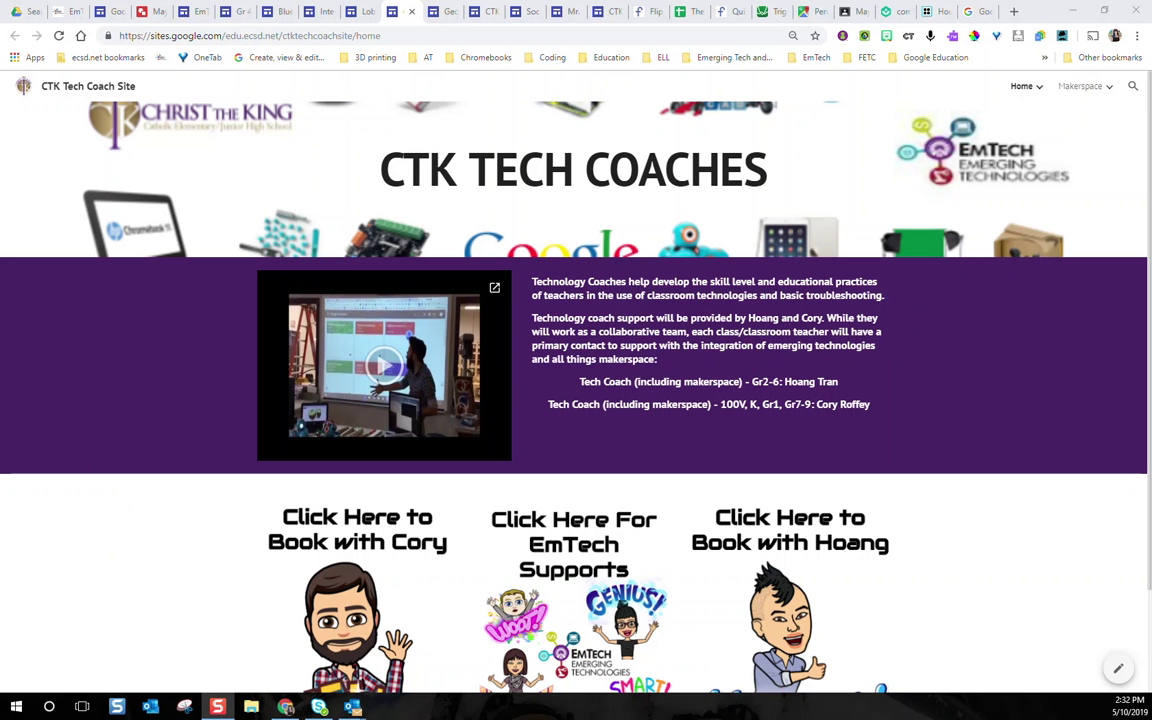
key(ctrl+w)
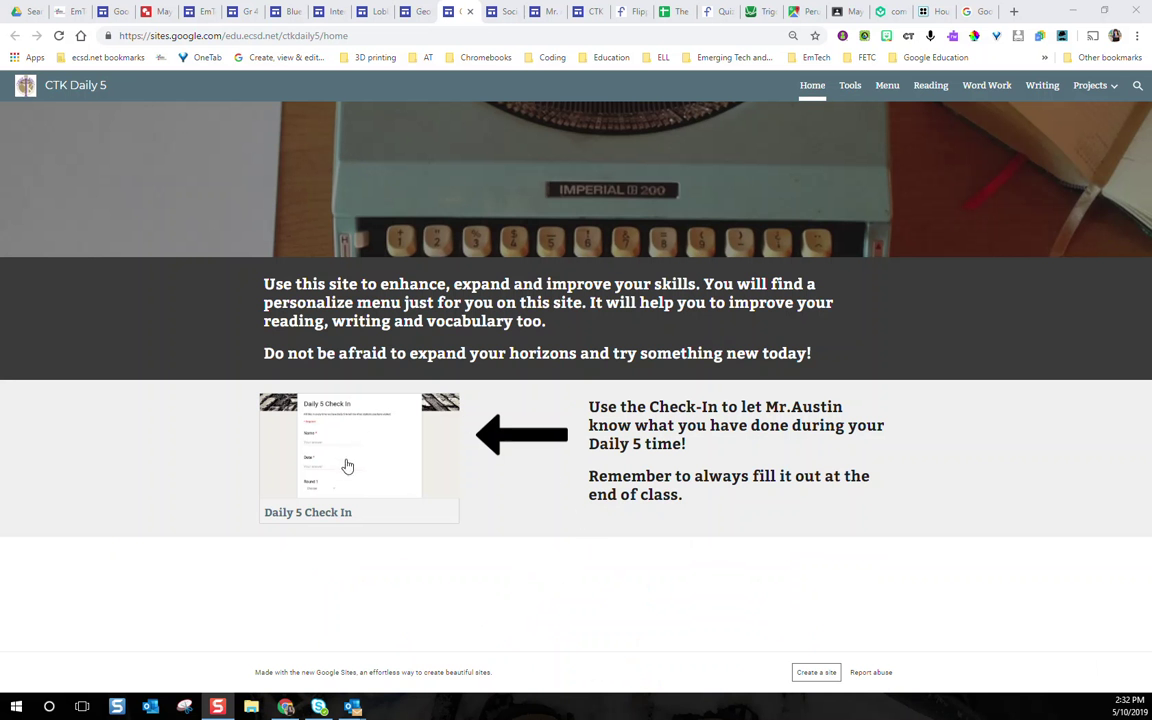
Step: View the Daily 5 Check In form linked on the CTK Daily 5 site and look through the site's Tools and Menu pages
click(378, 452)
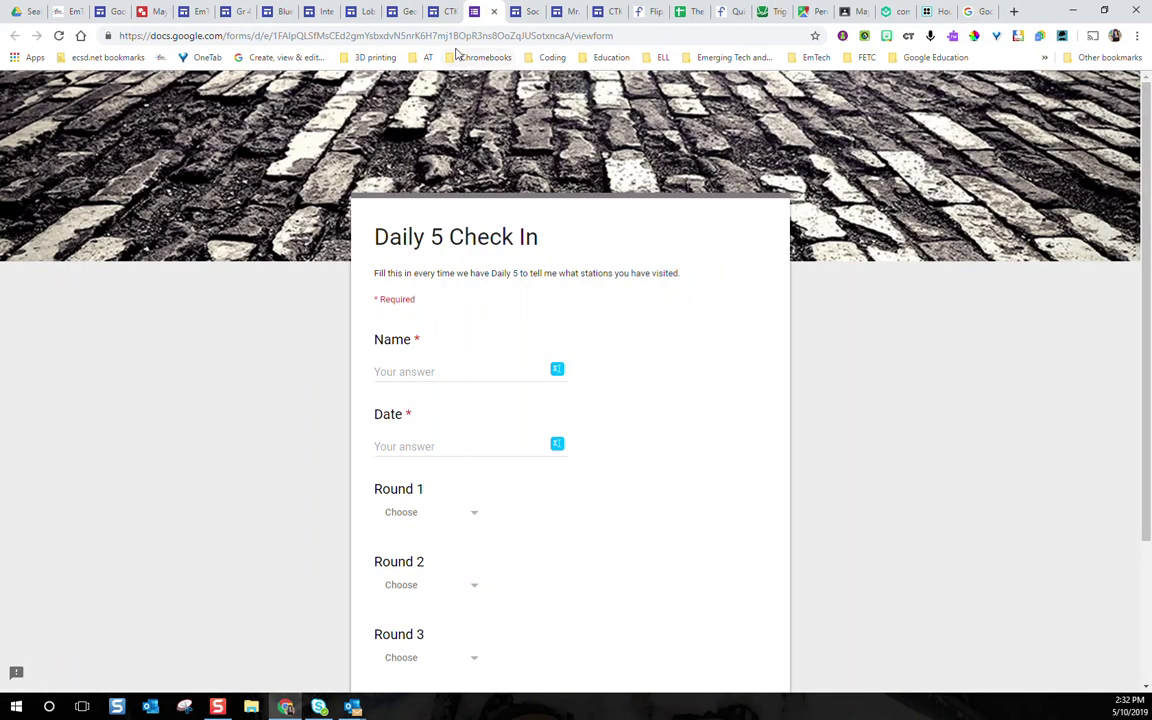
click(442, 12)
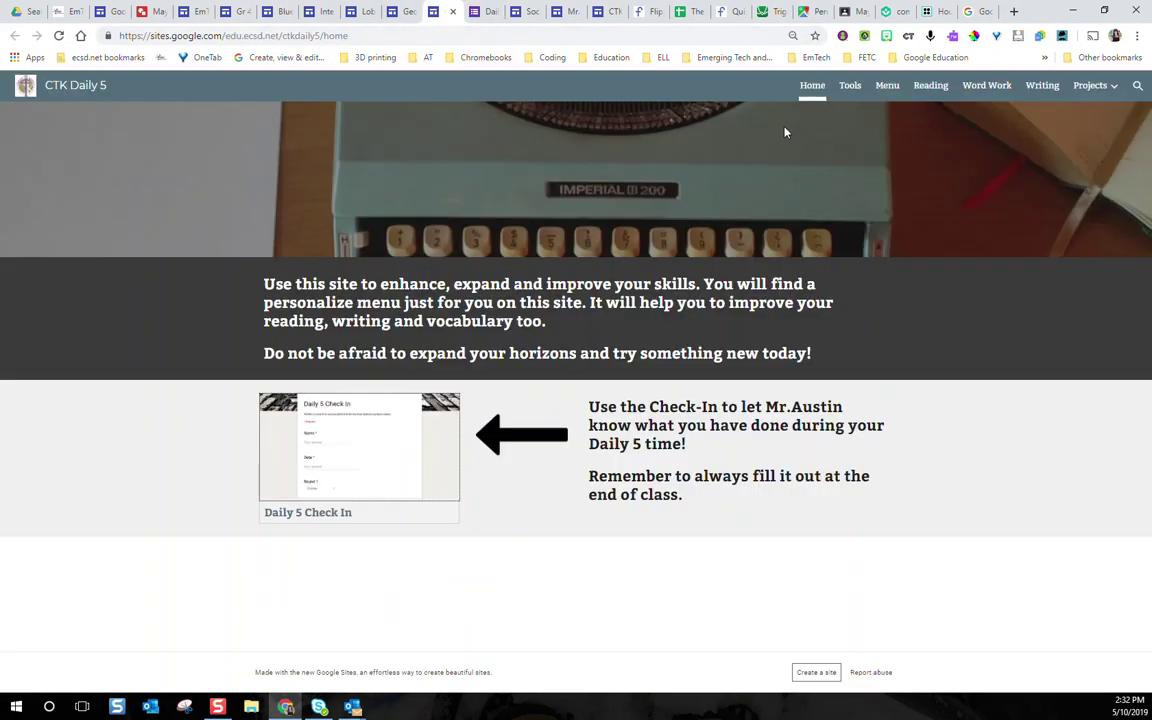
click(851, 88)
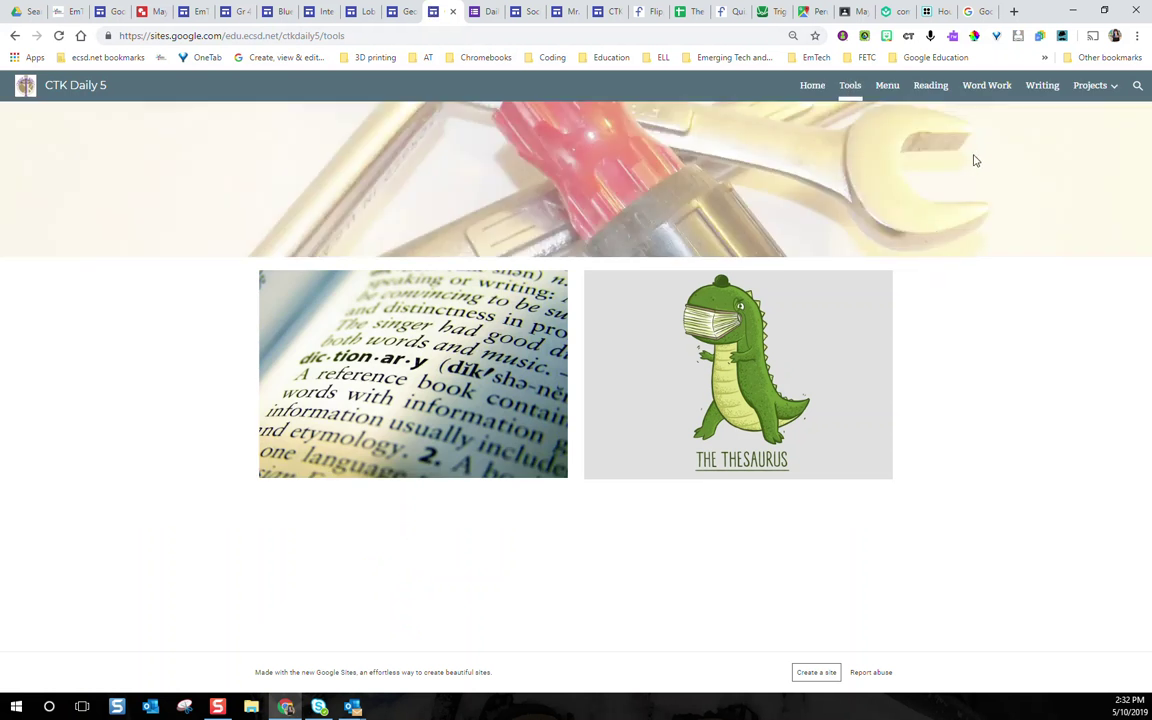
click(888, 88)
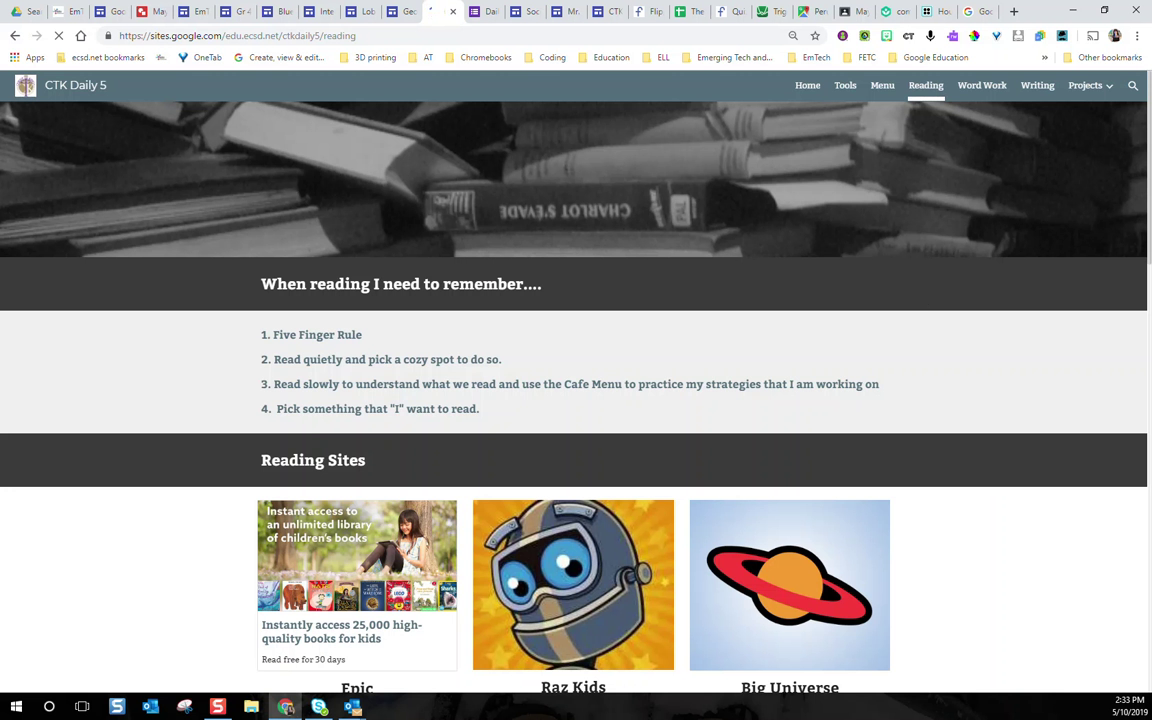
Step: Close the CTK Daily 5 site and its form, and examine the Social 5 home page down to its classroom calendars
key(ctrl+w)
key(ctrl+w)
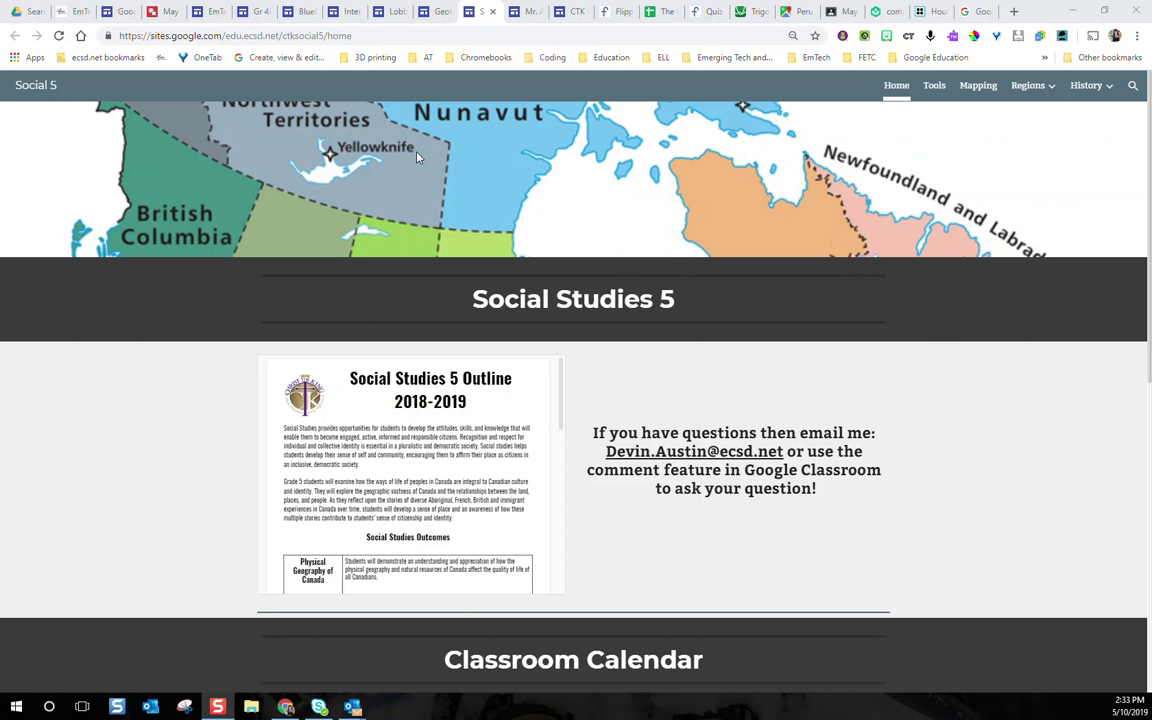
scroll(933, 334, down, 2)
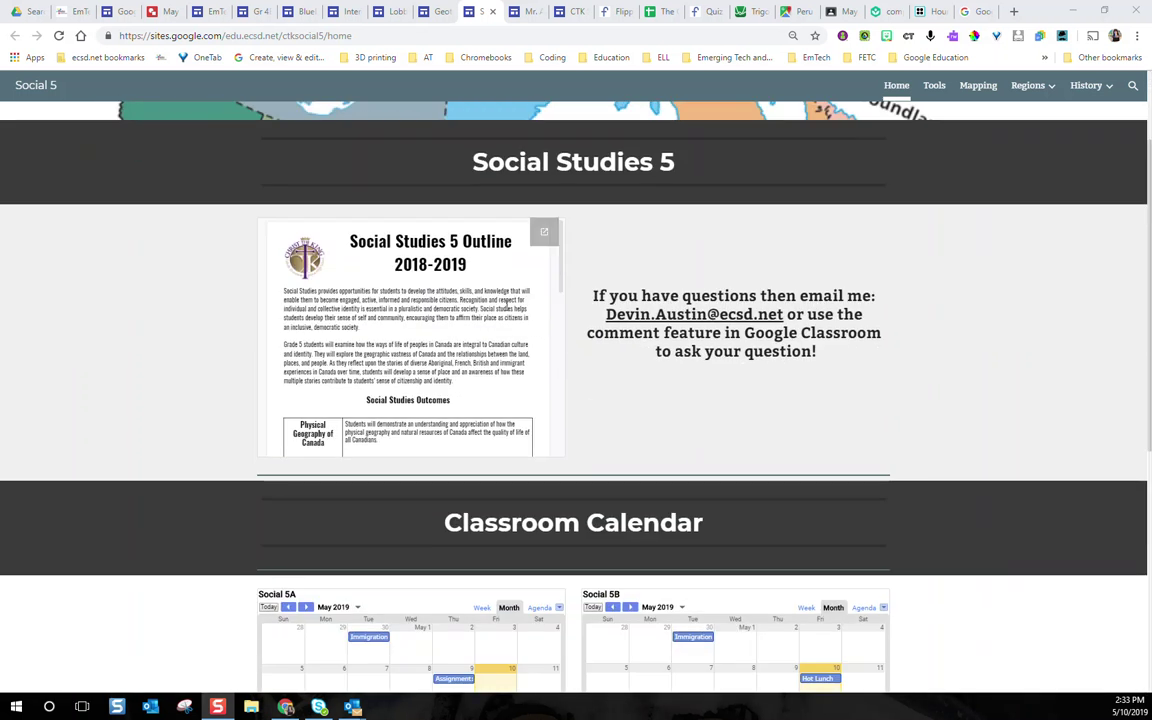
scroll(497, 298, down, 3)
scroll(490, 298, down, 5)
scroll(480, 302, up, 10)
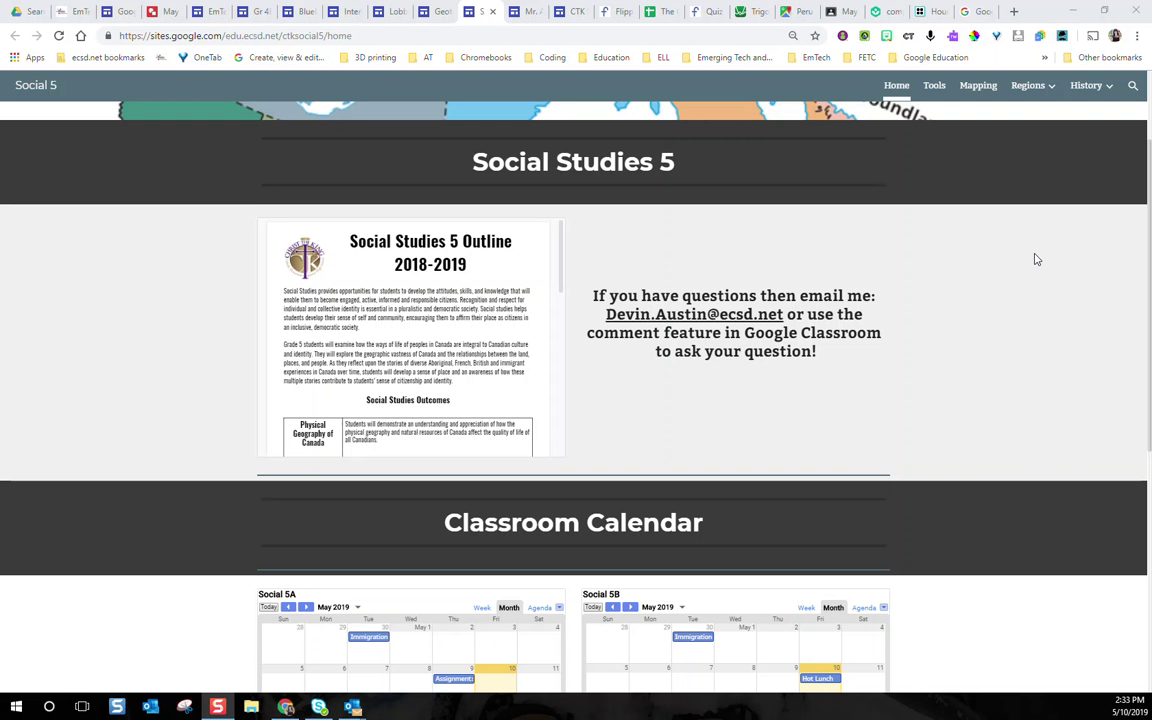
scroll(1041, 260, down, 4)
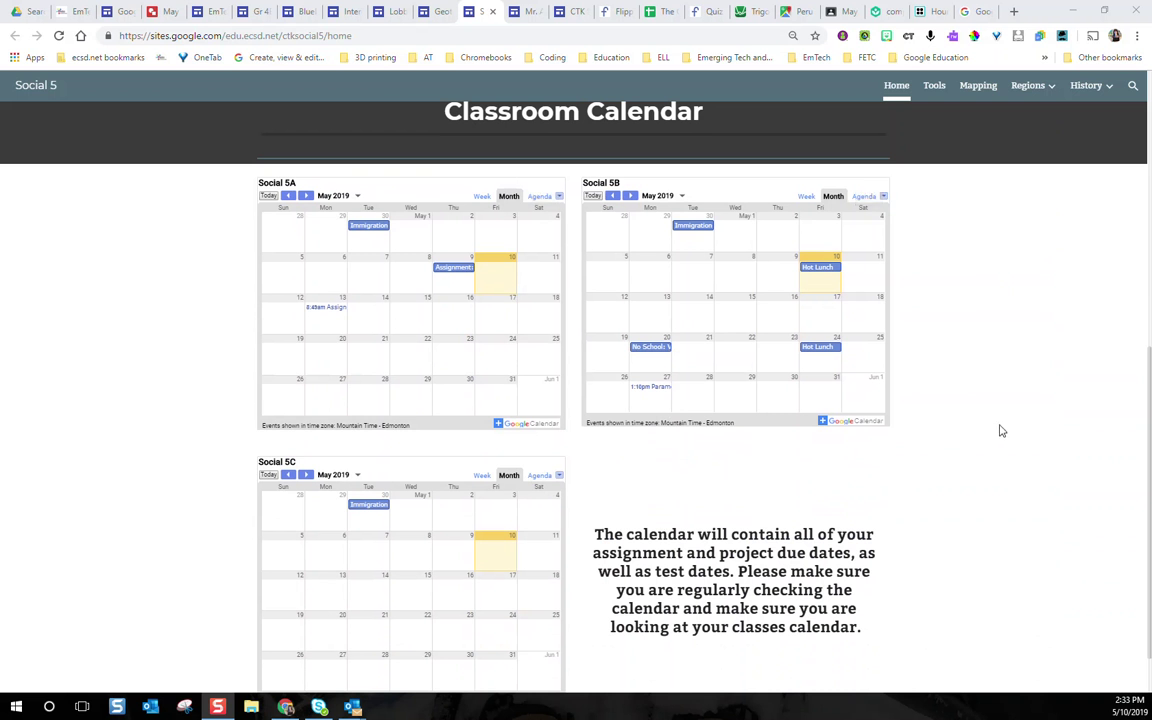
scroll(1000, 429, up, 1)
scroll(1000, 429, up, 5)
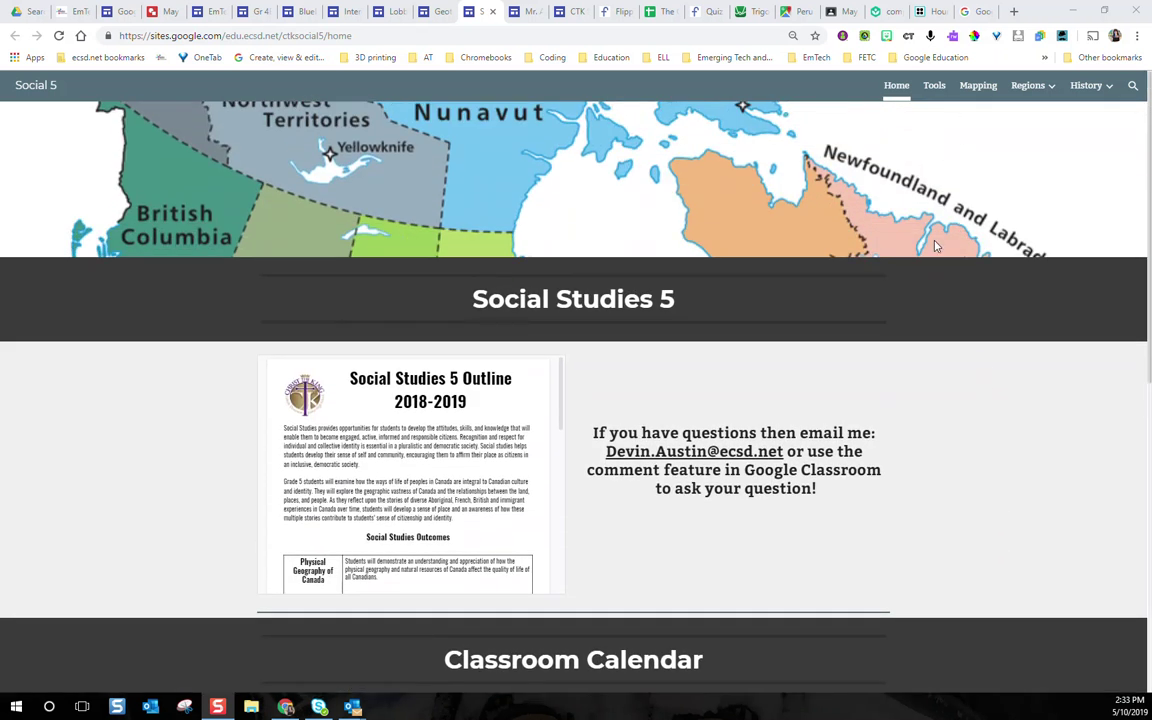
Step: Examine the Social 5 Tools page with its Google Earth embed and map links, and open the Mapping page
click(938, 92)
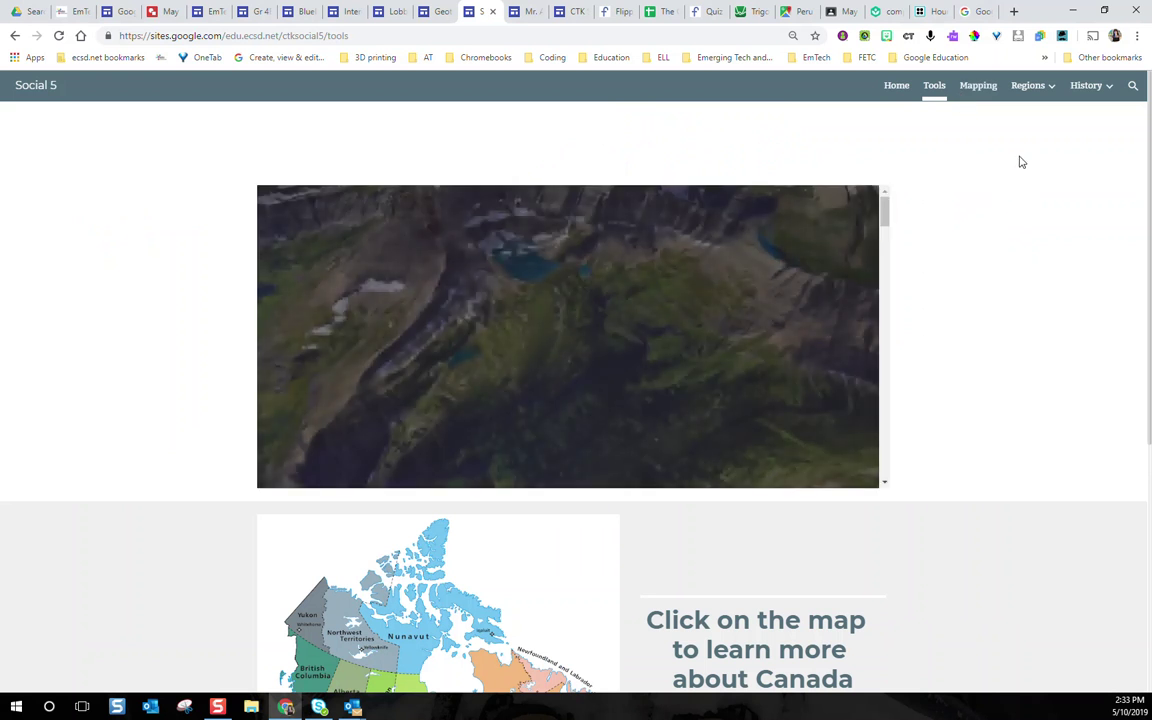
scroll(999, 272, down, 4)
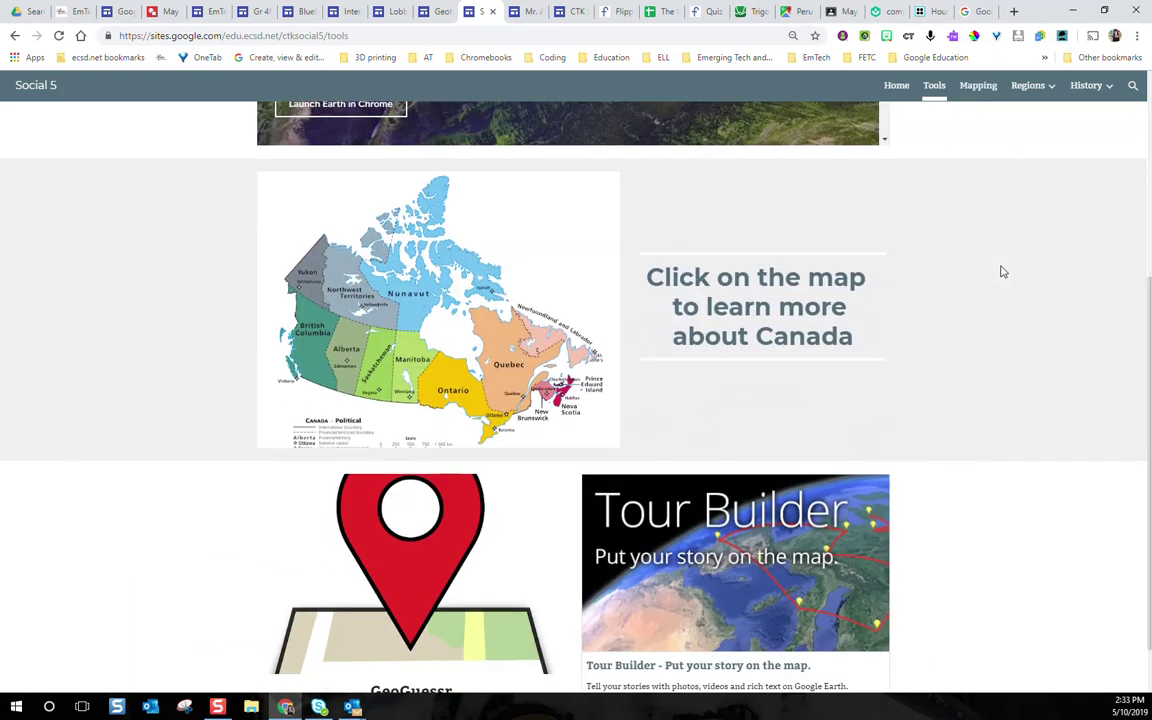
scroll(999, 270, up, 4)
mouse_move(885, 211)
mouse_down()
mouse_move(887, 314)
mouse_move(895, 201)
mouse_up()
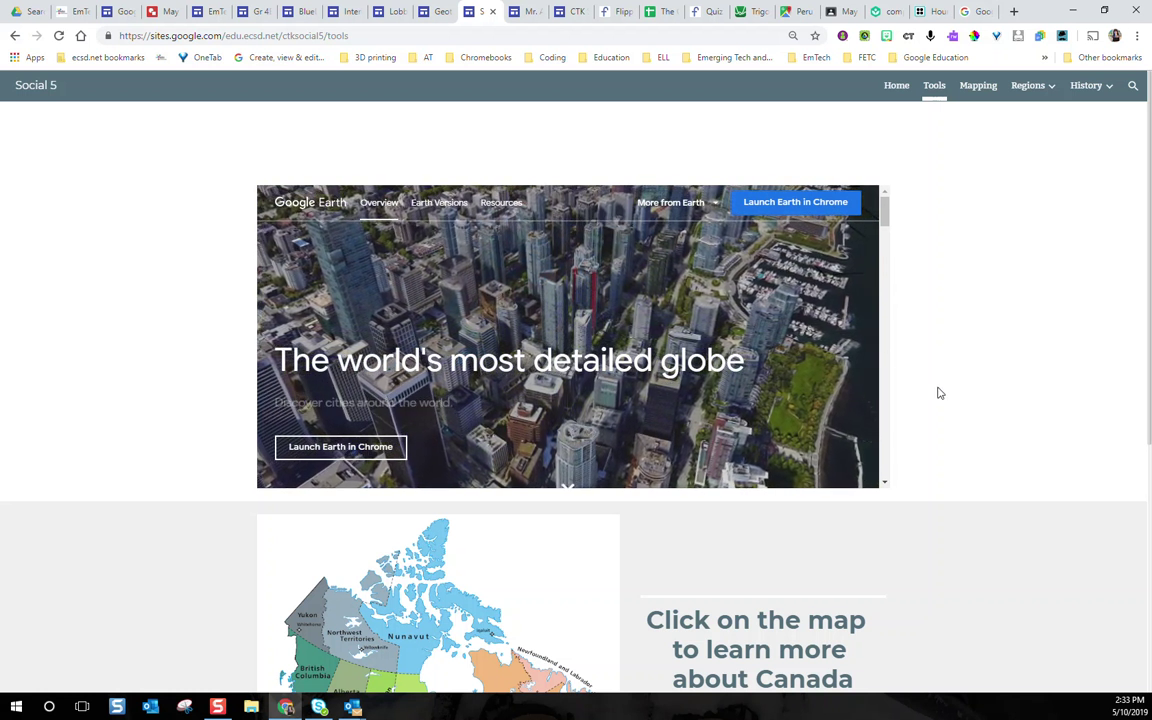
scroll(956, 391, down, 4)
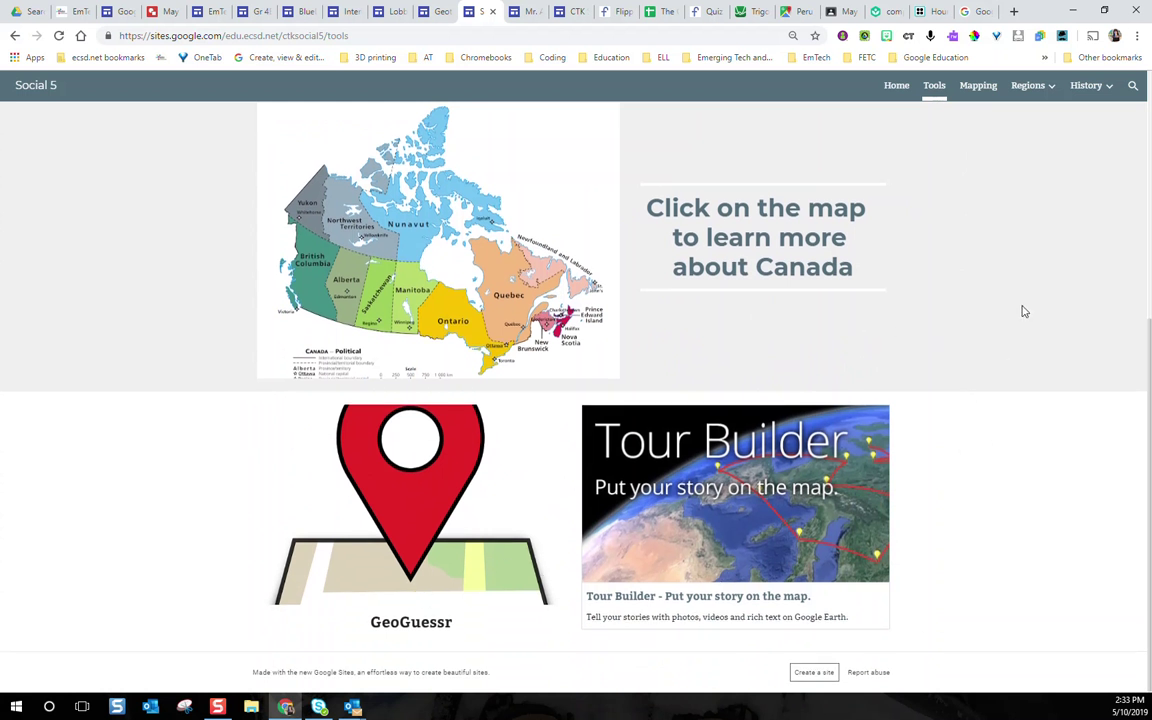
scroll(1010, 250, up, 4)
click(984, 87)
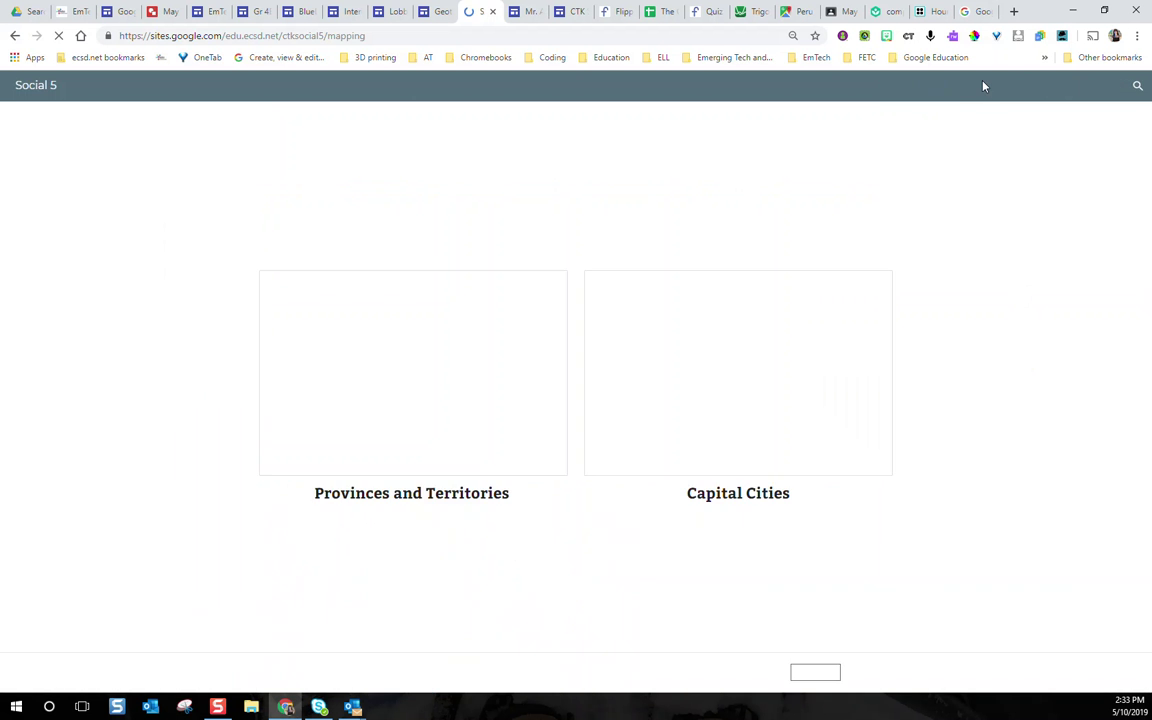
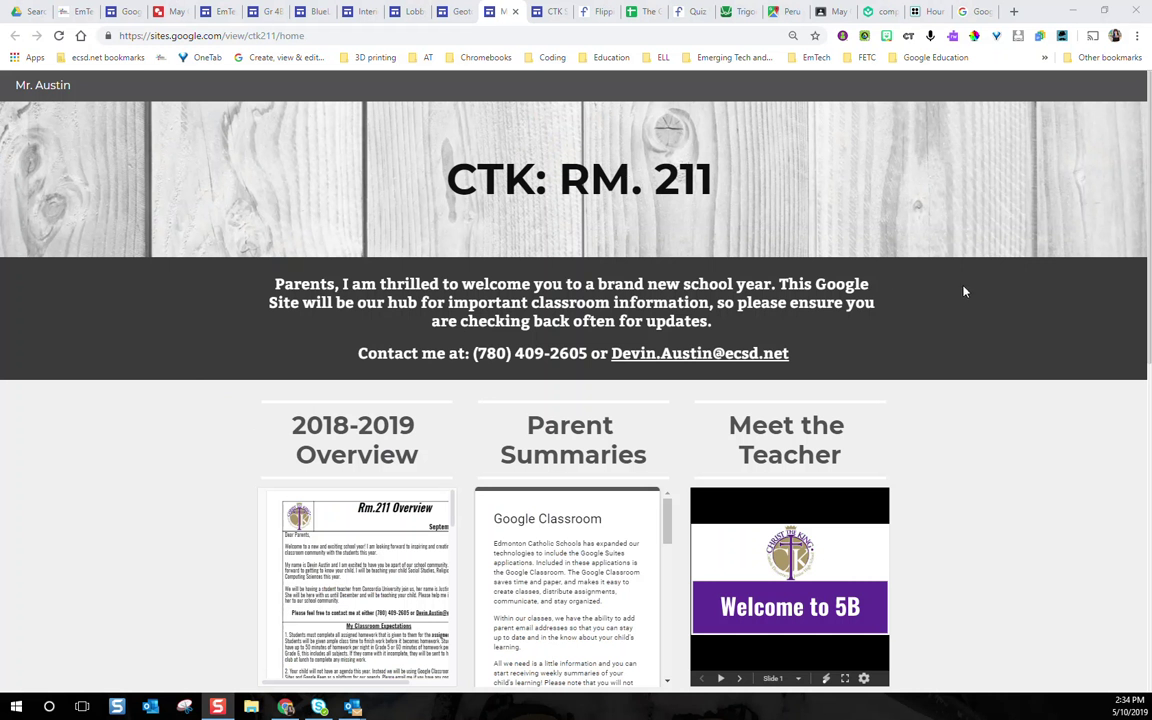
Step: Examine the CTK: RM. 211 parent page, including its embedded Parent Summaries form, classroom agenda, outlines and calendars
scroll(965, 291, down, 3)
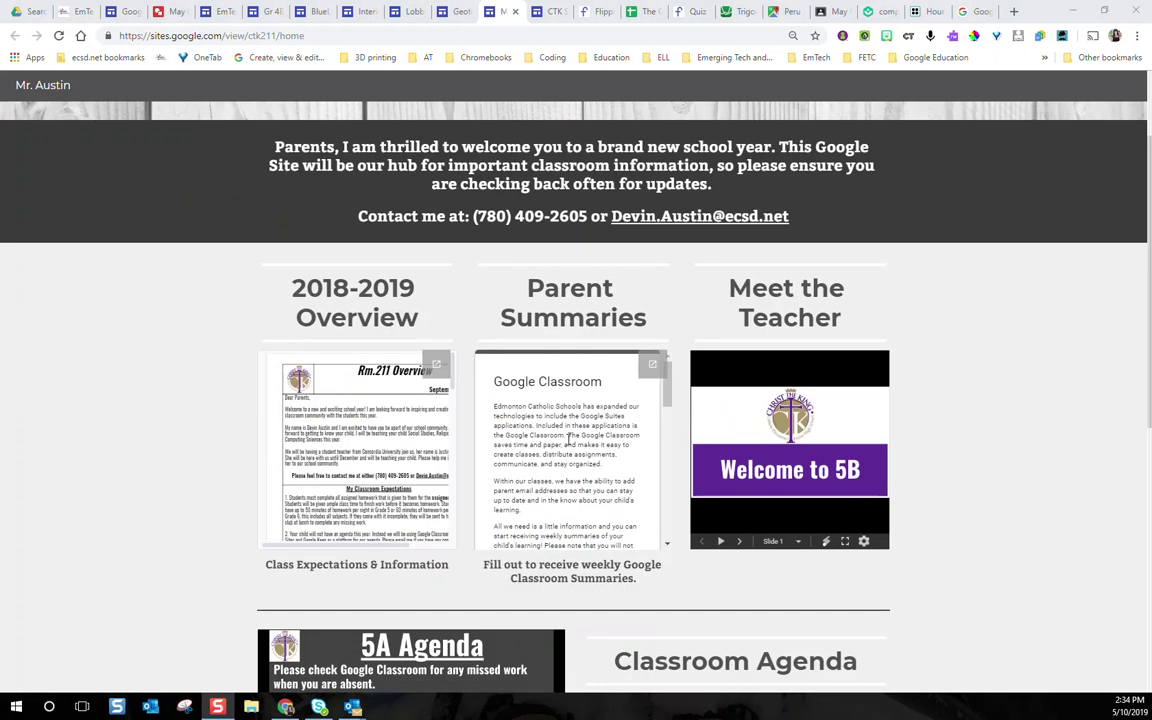
scroll(569, 440, down, 10)
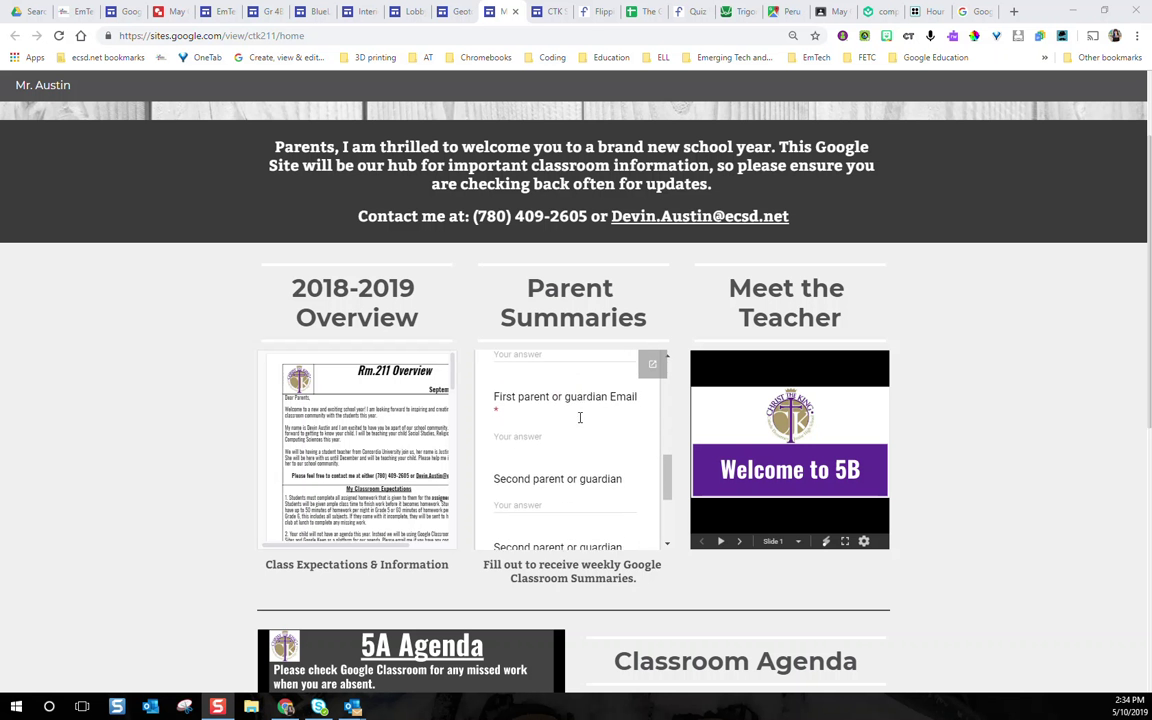
scroll(580, 418, down, 3)
scroll(578, 415, up, 15)
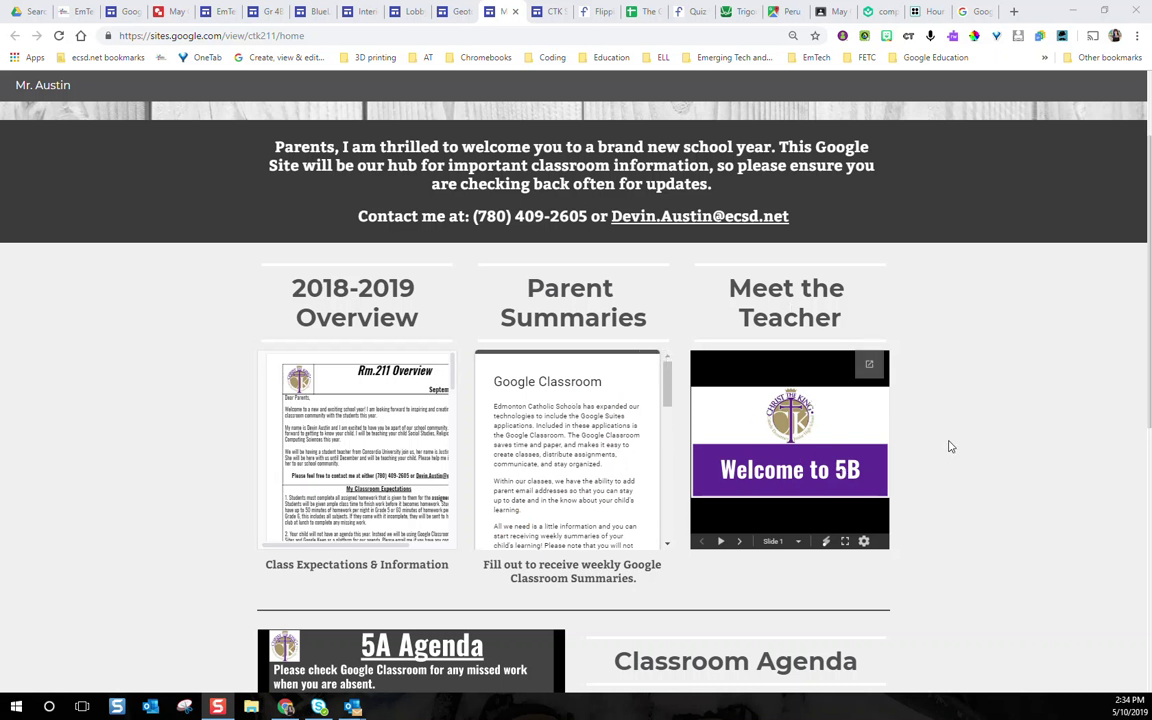
scroll(950, 447, down, 3)
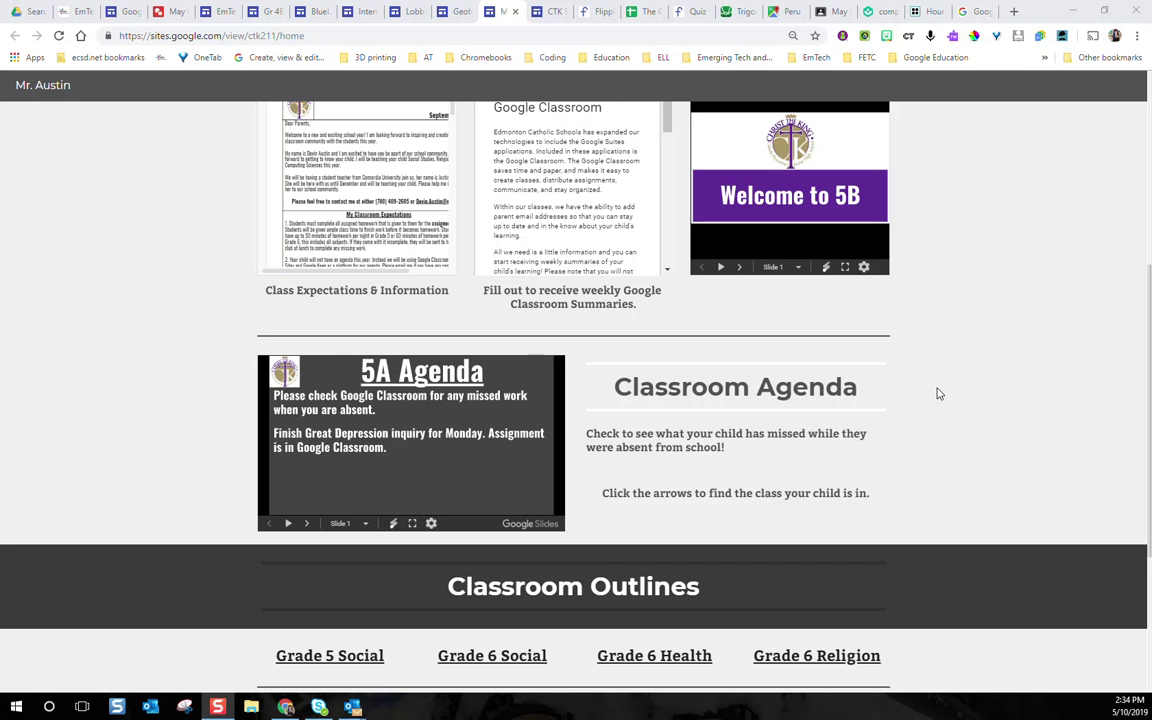
scroll(1000, 396, down, 3)
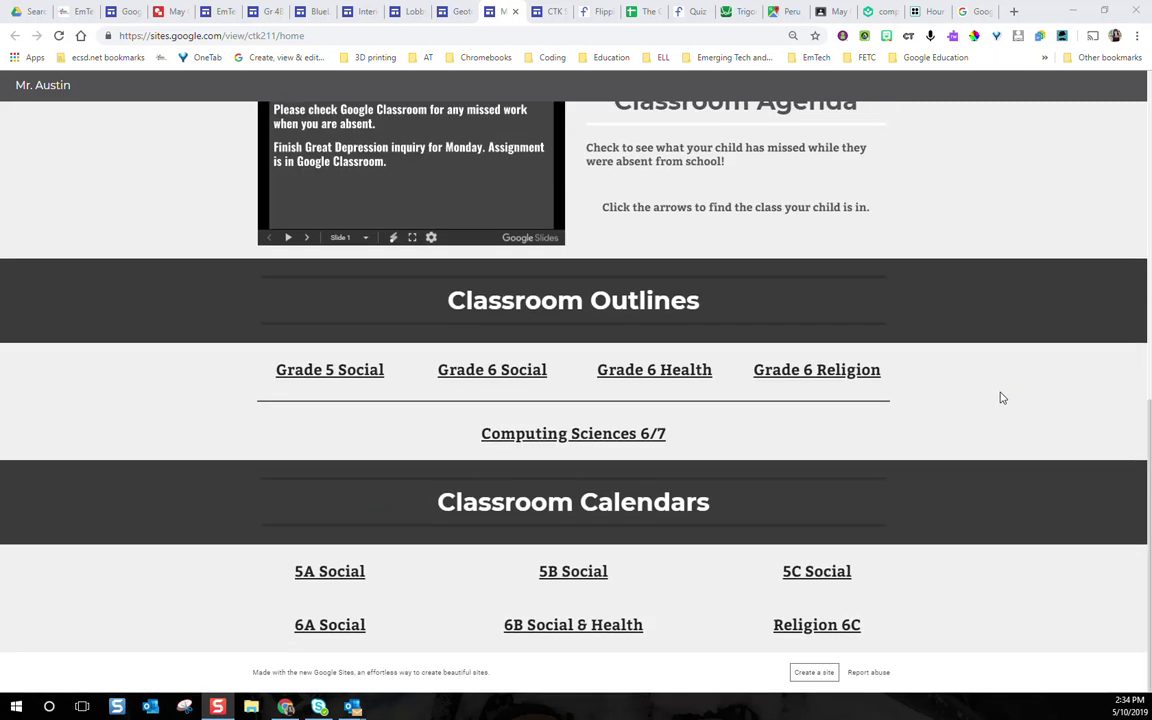
scroll(975, 501, up, 6)
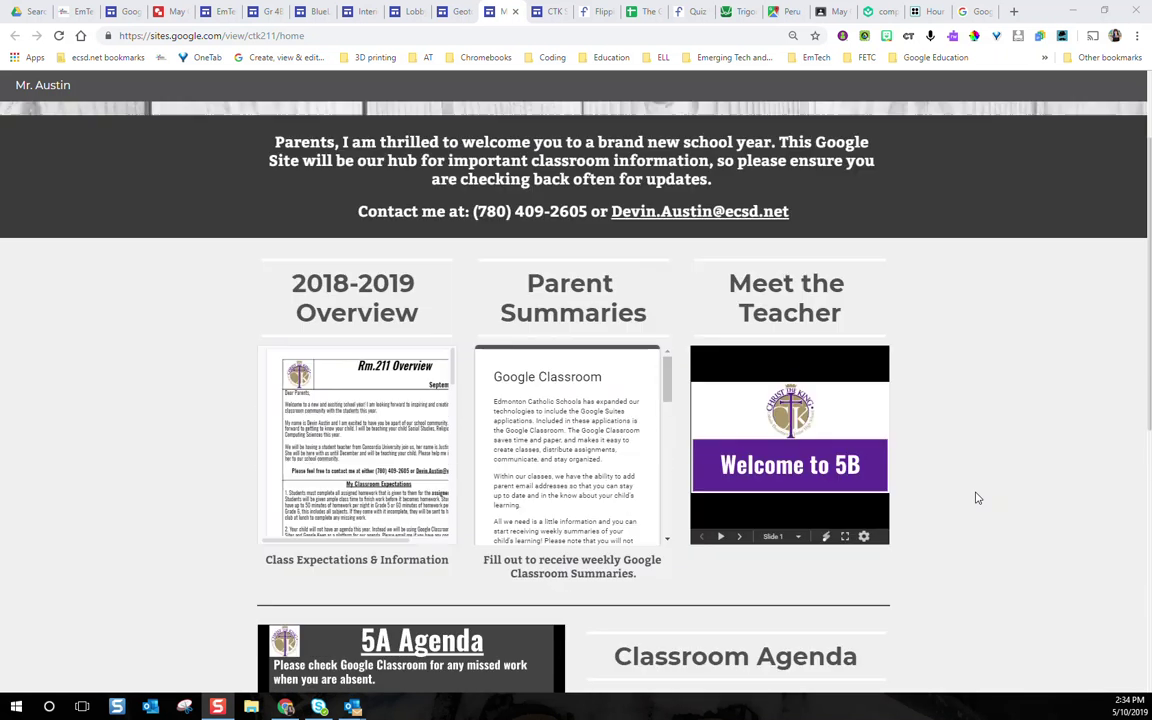
scroll(977, 497, up, 2)
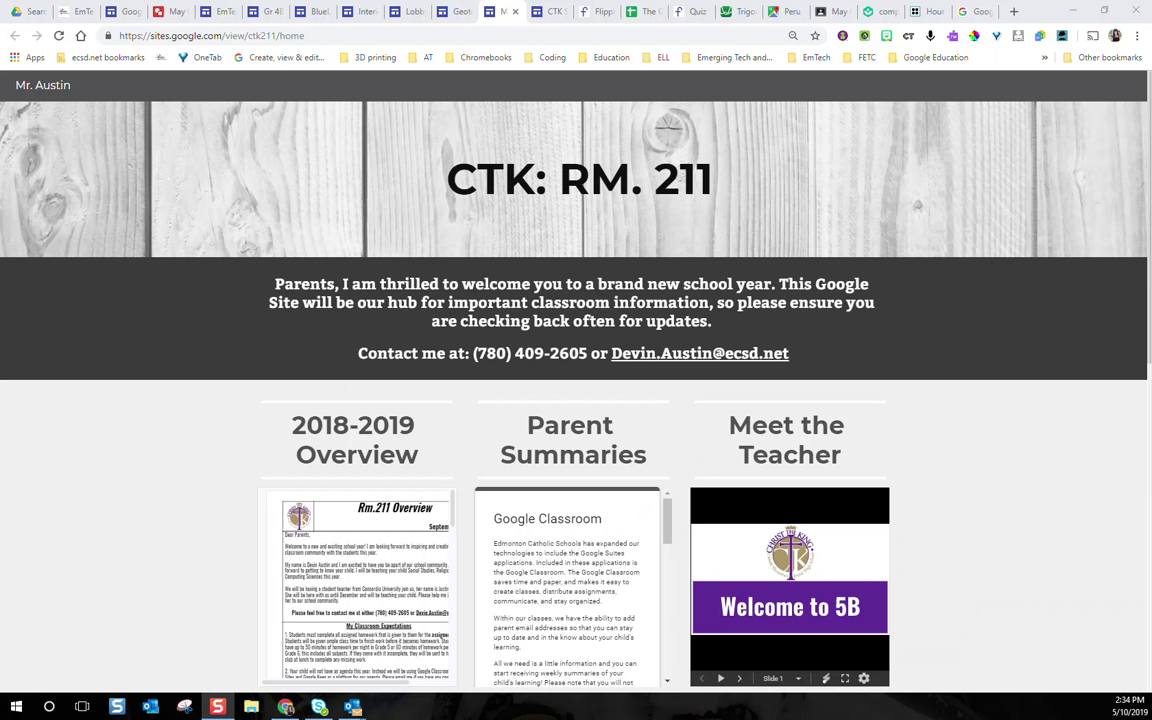
Step: Leave the CTK: RM. 211 site and examine the Electricity/Magnetism page of the CTK Science 5 site
key(ctrl+Tab)
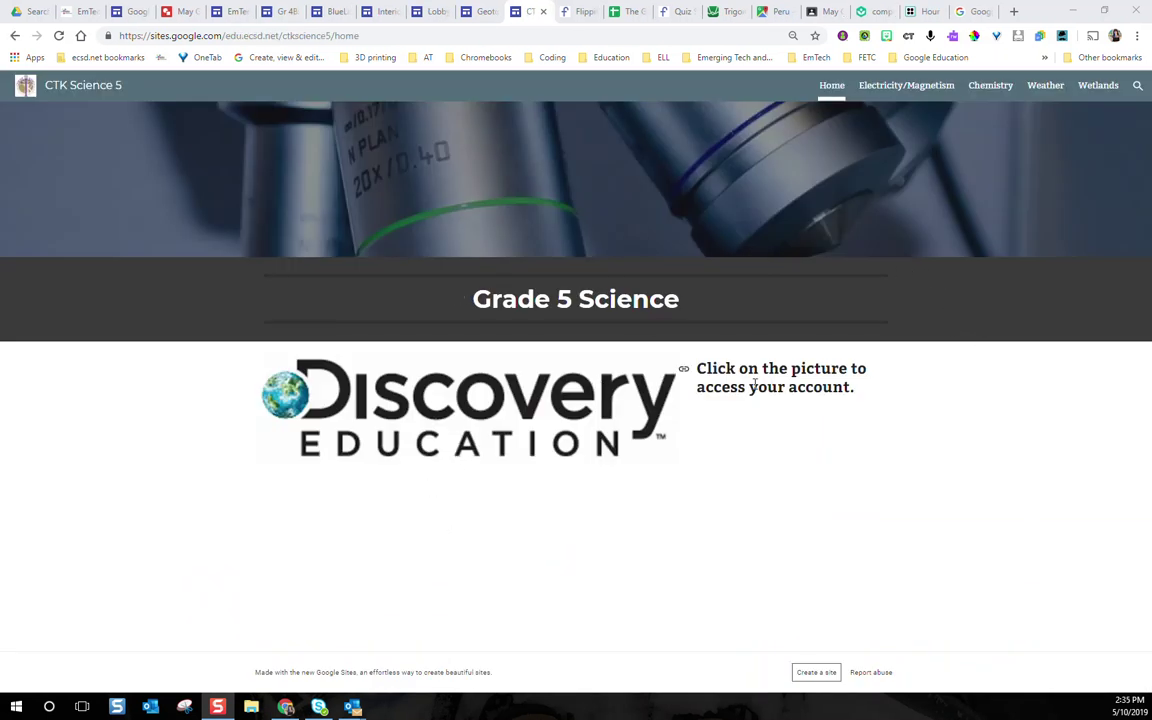
click(915, 88)
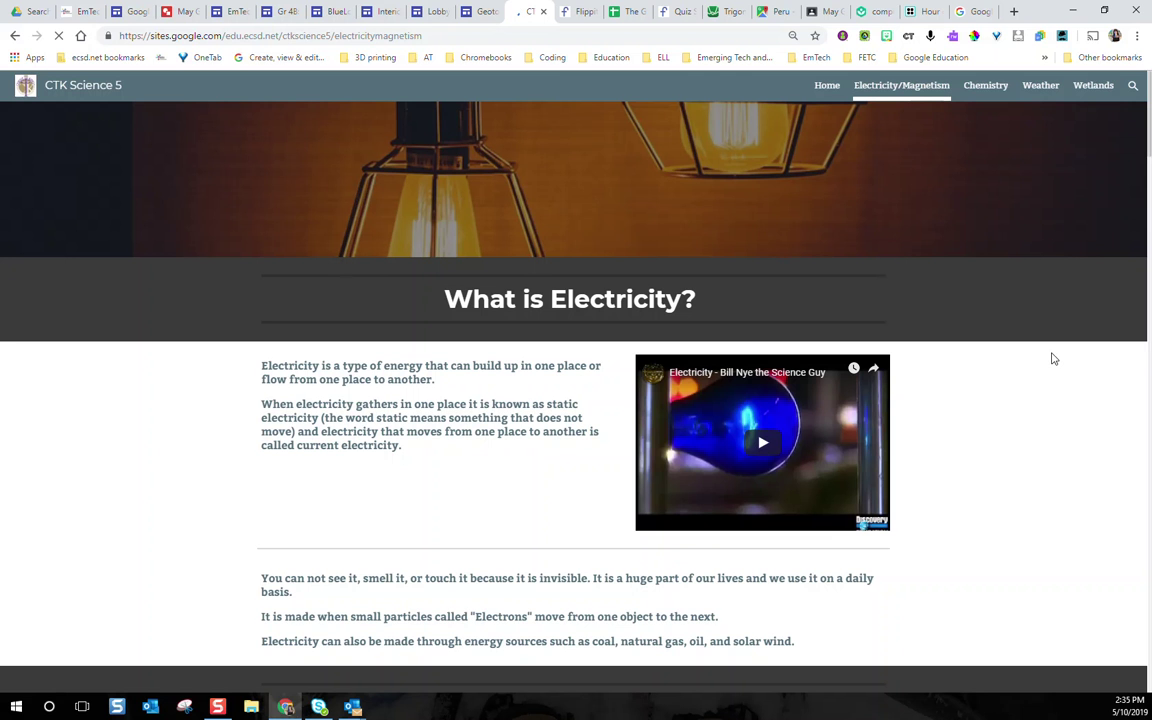
scroll(1053, 357, down, 5)
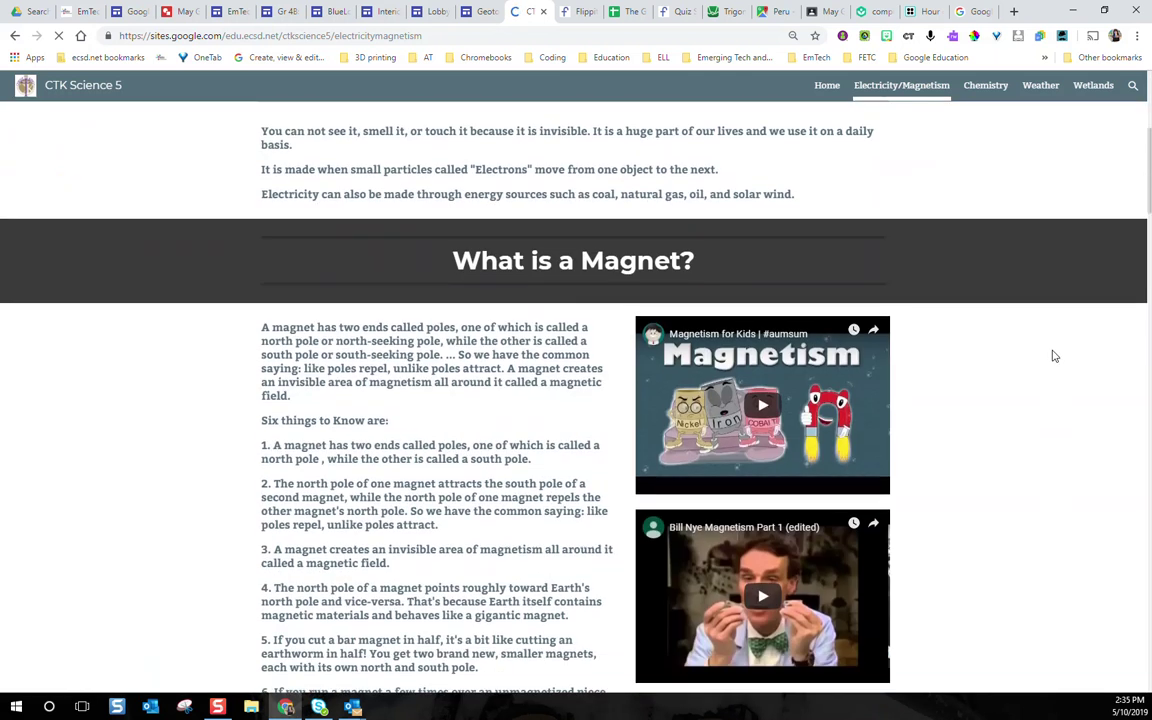
scroll(1053, 356, down, 5)
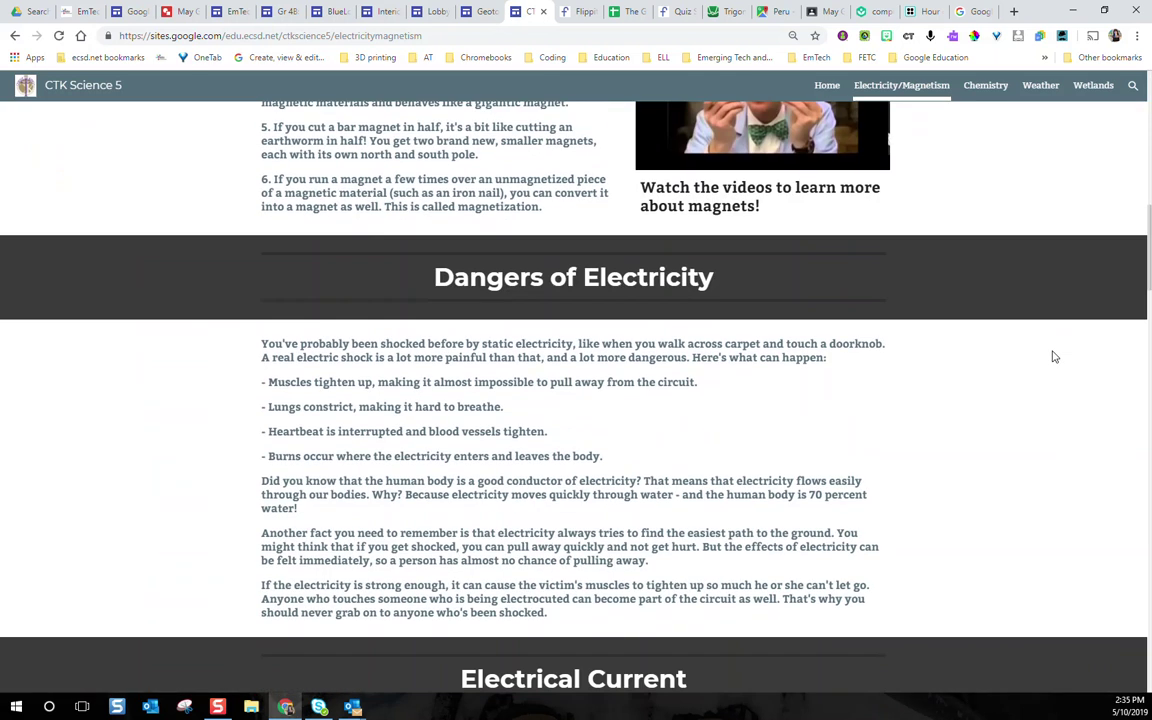
scroll(1053, 357, down, 3)
scroll(1052, 355, up, 1)
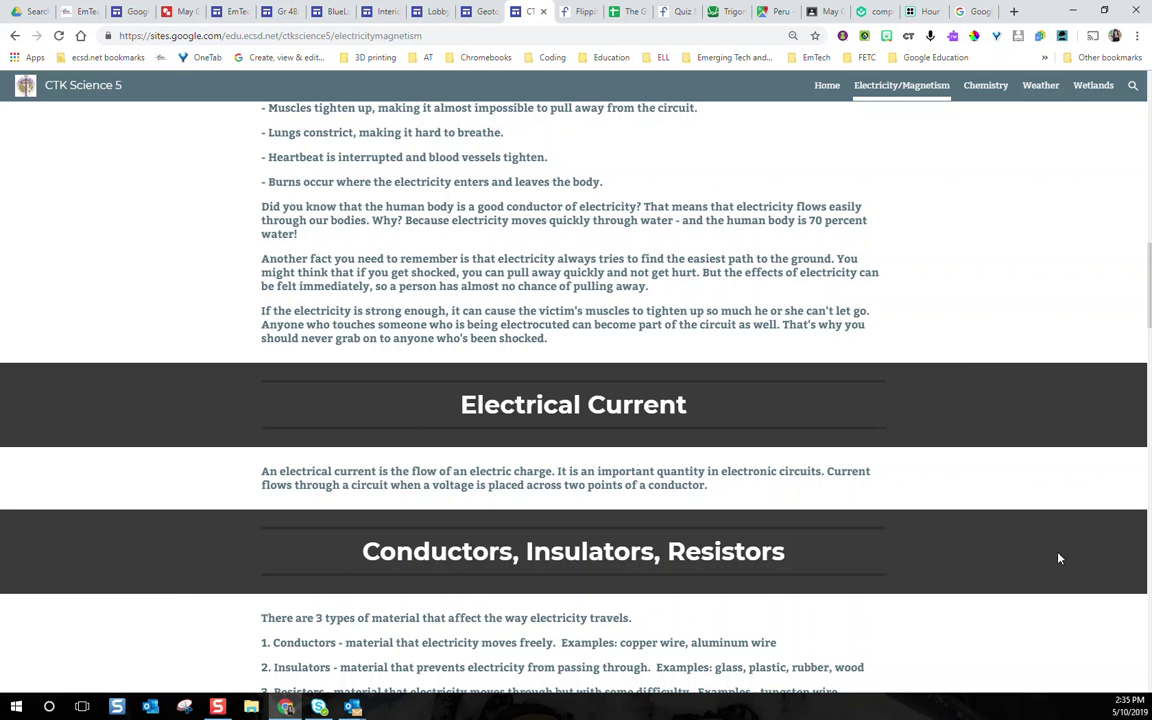
scroll(1008, 490, down, 9)
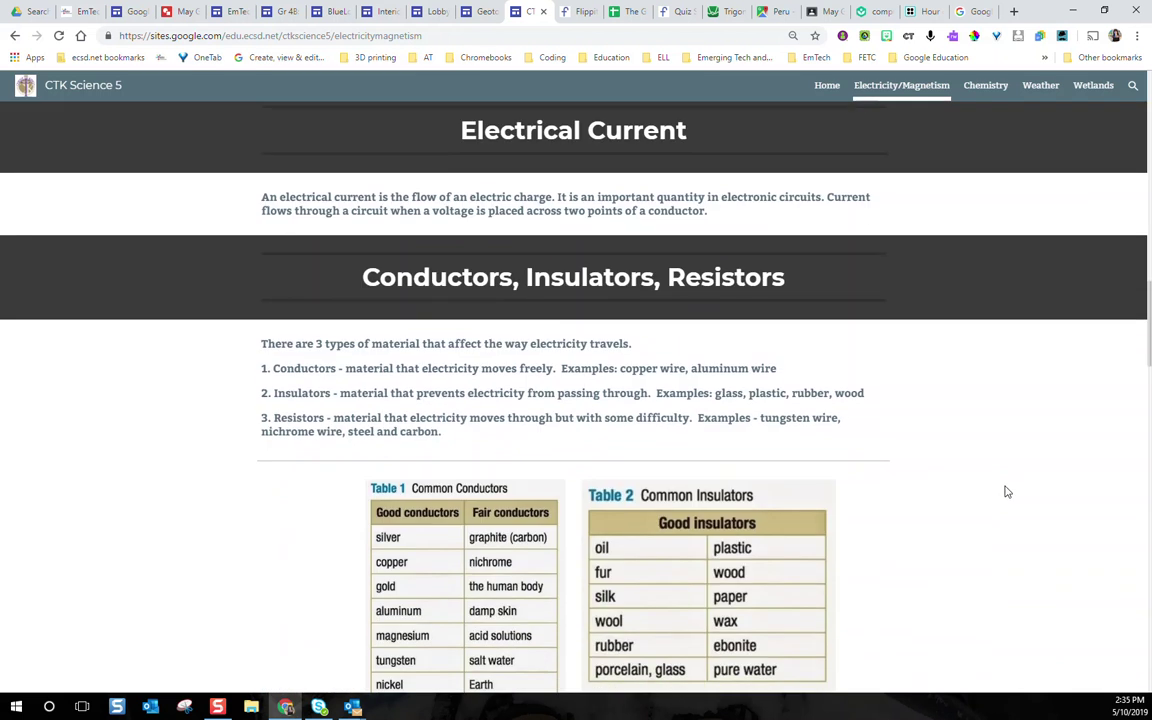
scroll(1010, 497, down, 4)
scroll(995, 514, up, 12)
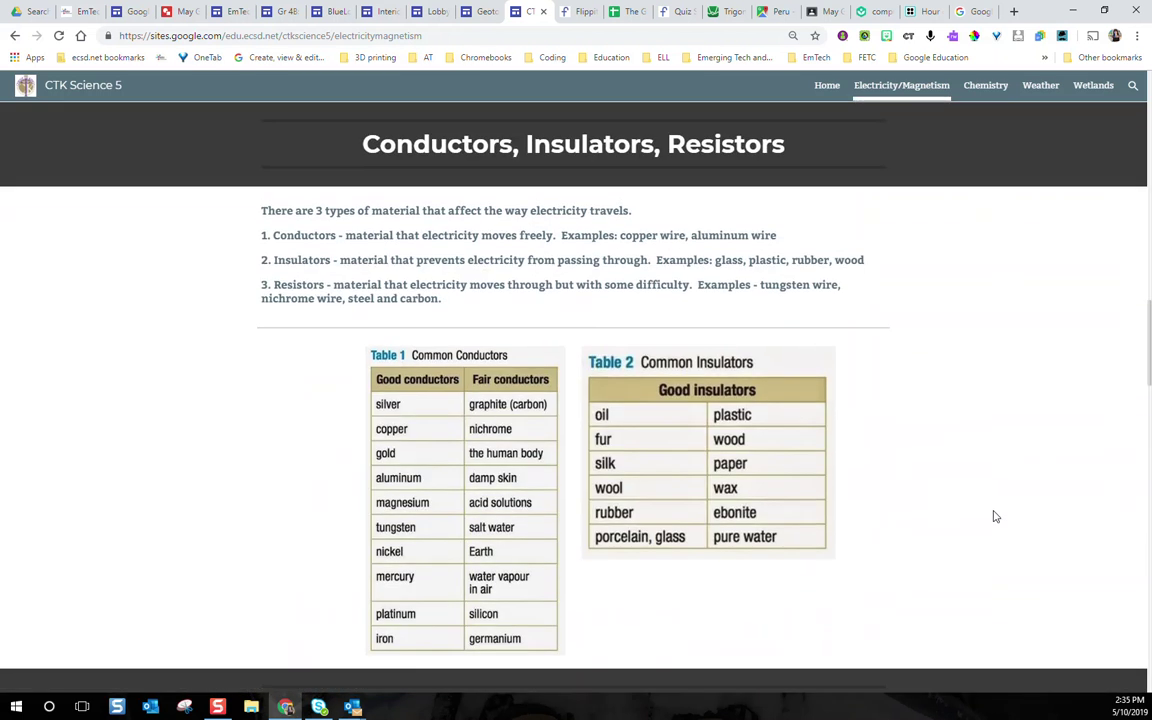
scroll(995, 516, up, 10)
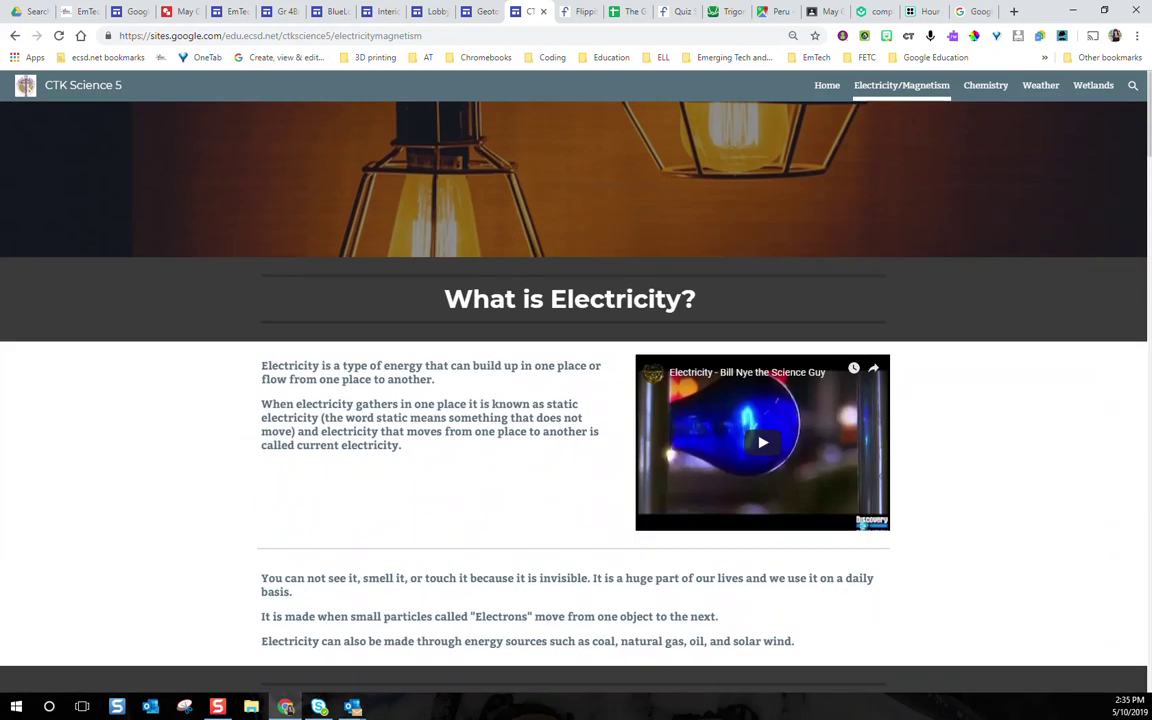
Step: Close the CTK Science 5 site, examine the My Maps and Google Earth pages of Geotools in Social, and close that site
key(ctrl+w)
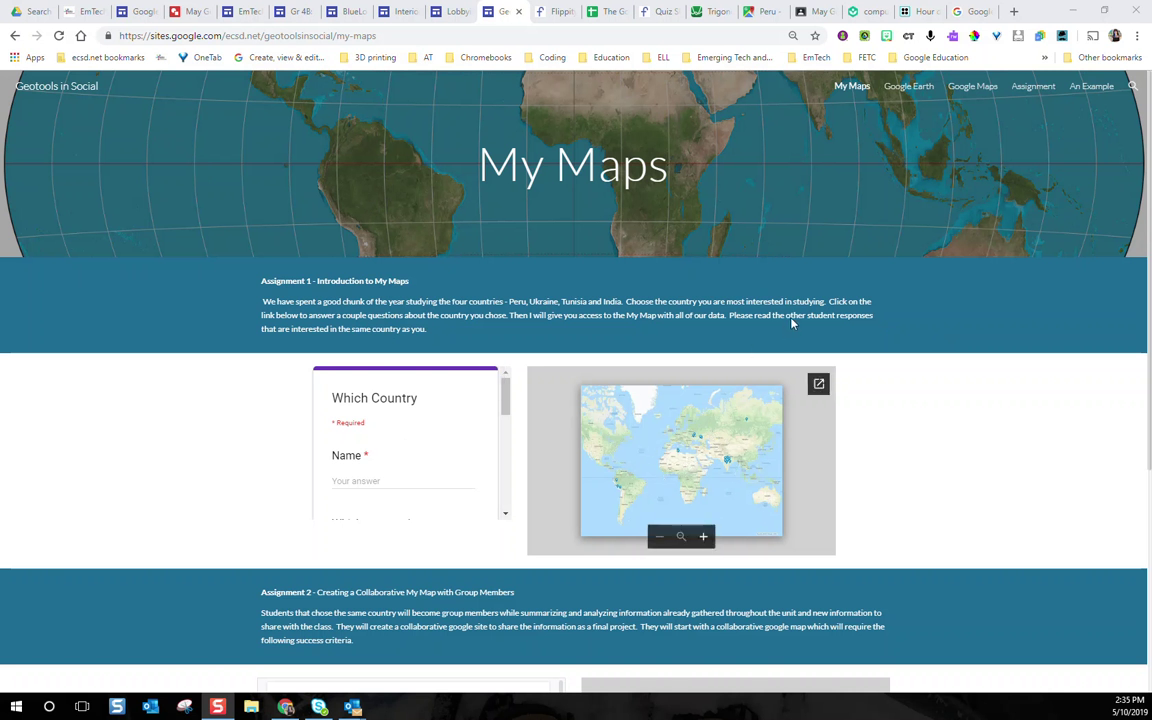
click(910, 86)
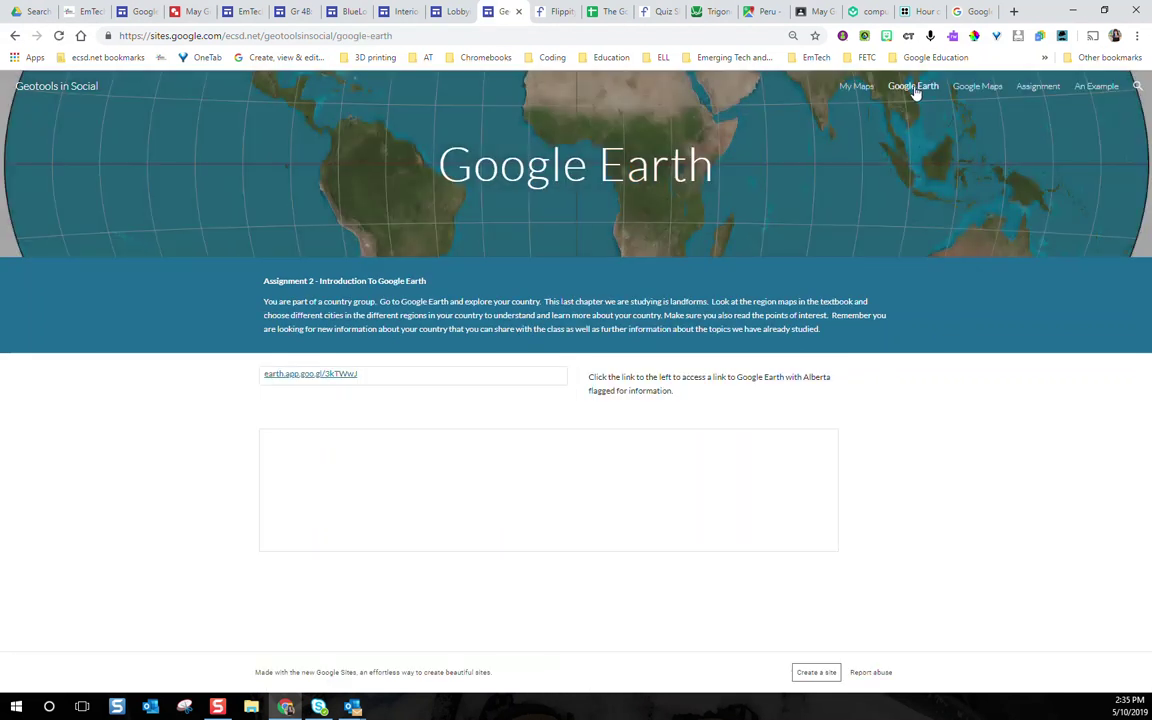
key(ctrl+w)
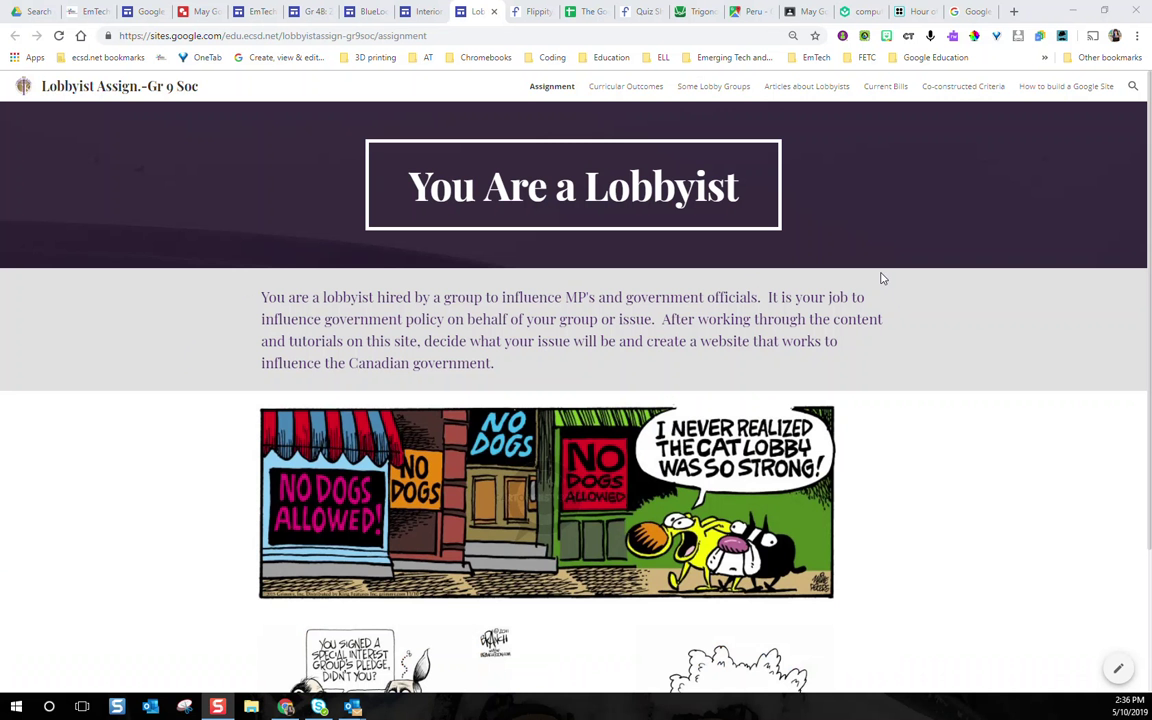
Step: Examine the Lobbyist Assign.-Gr 9 Soc site's Curricular Outcomes, Some Lobby Groups, Articles about Lobbyists and Current Bills pages
click(627, 87)
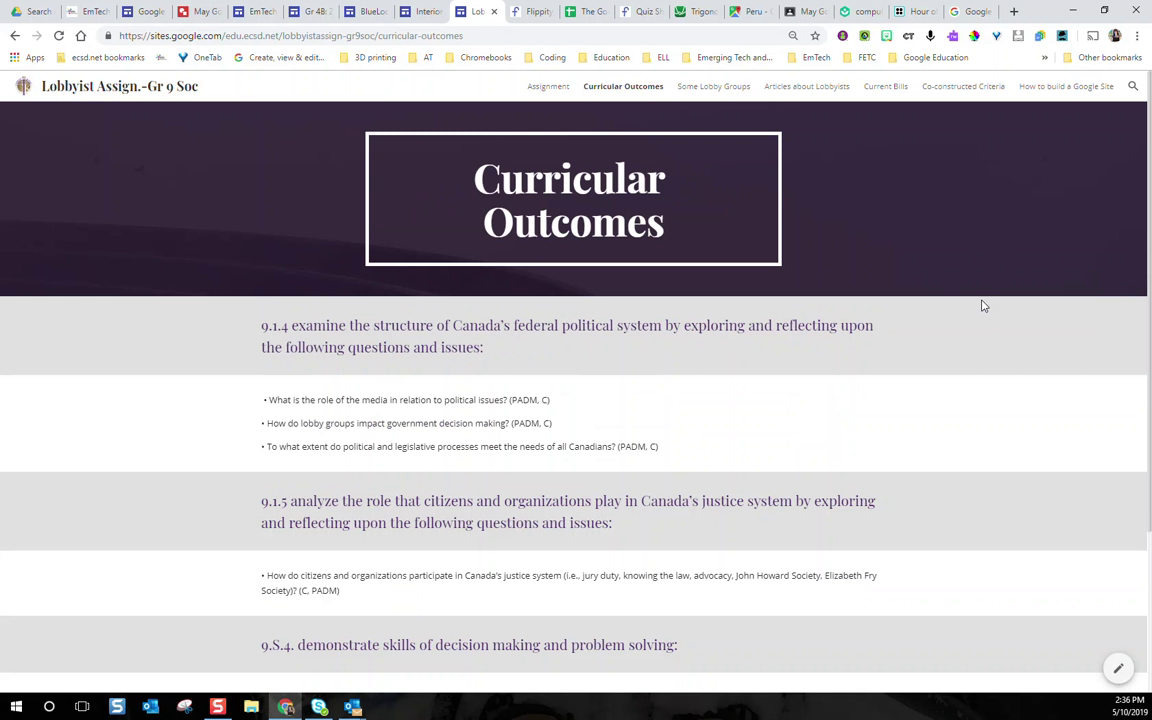
scroll(983, 306, down, 1)
scroll(977, 303, down, 2)
scroll(956, 311, up, 2)
click(713, 90)
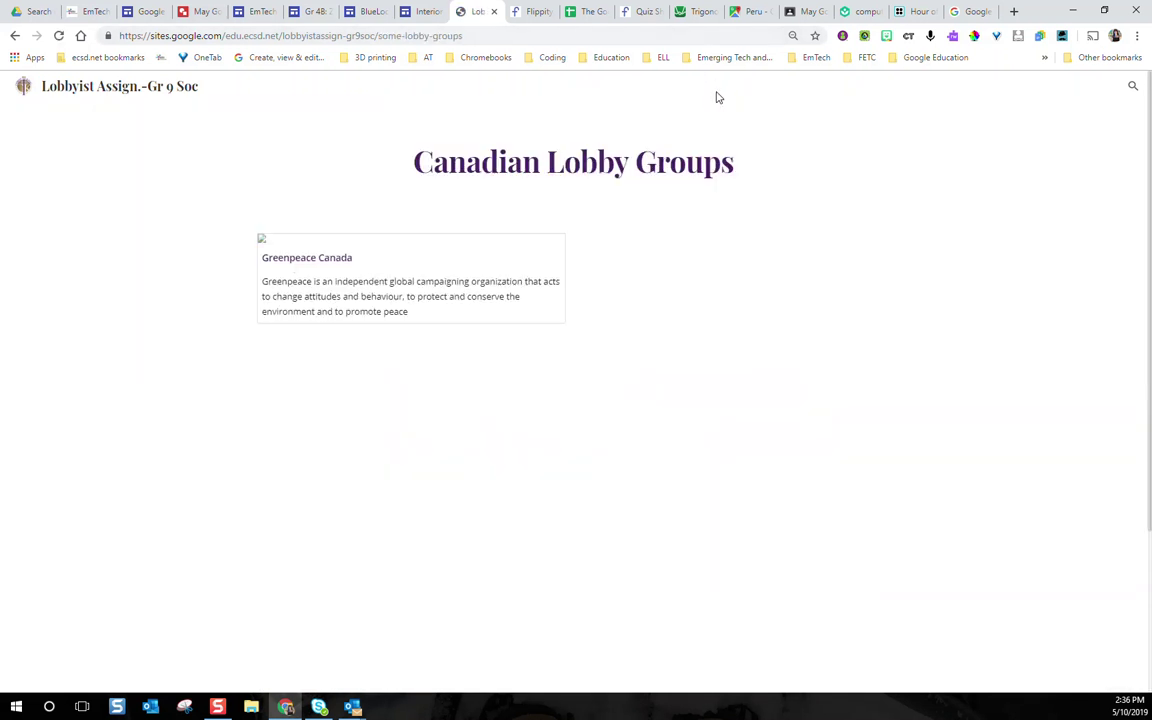
click(787, 92)
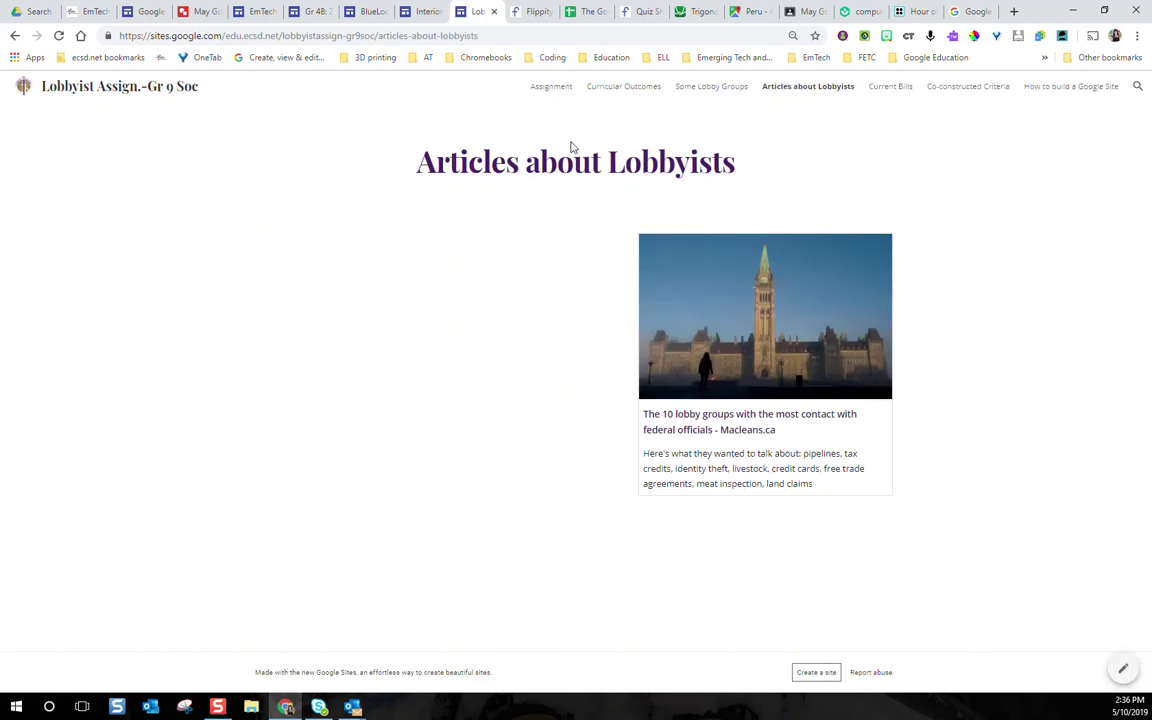
click(890, 89)
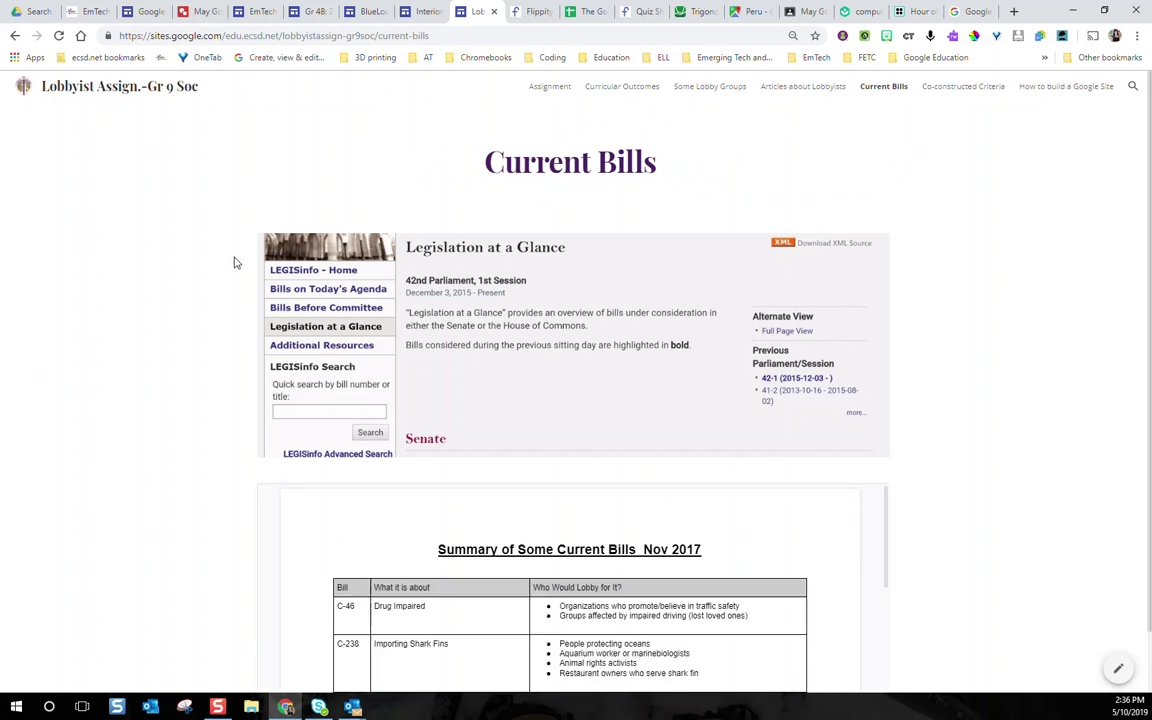
Step: Switch to the Interior Plains student site and examine its home page, Geography subpages list and Natural Resources page
click(421, 14)
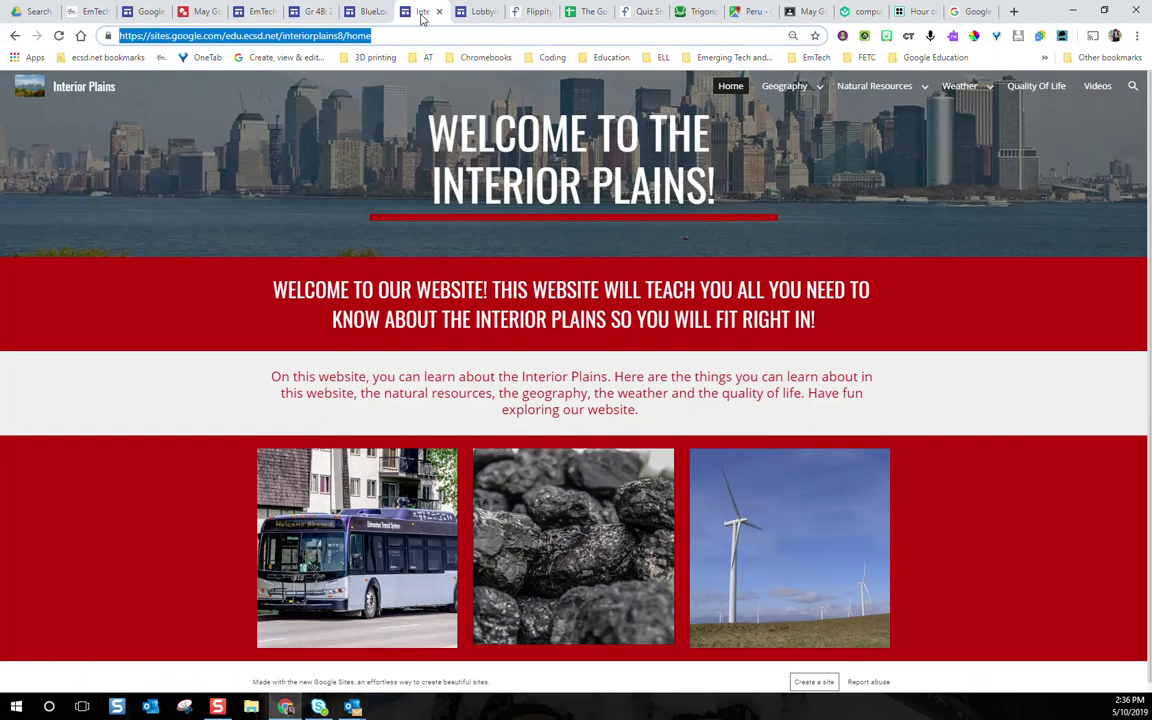
click(91, 210)
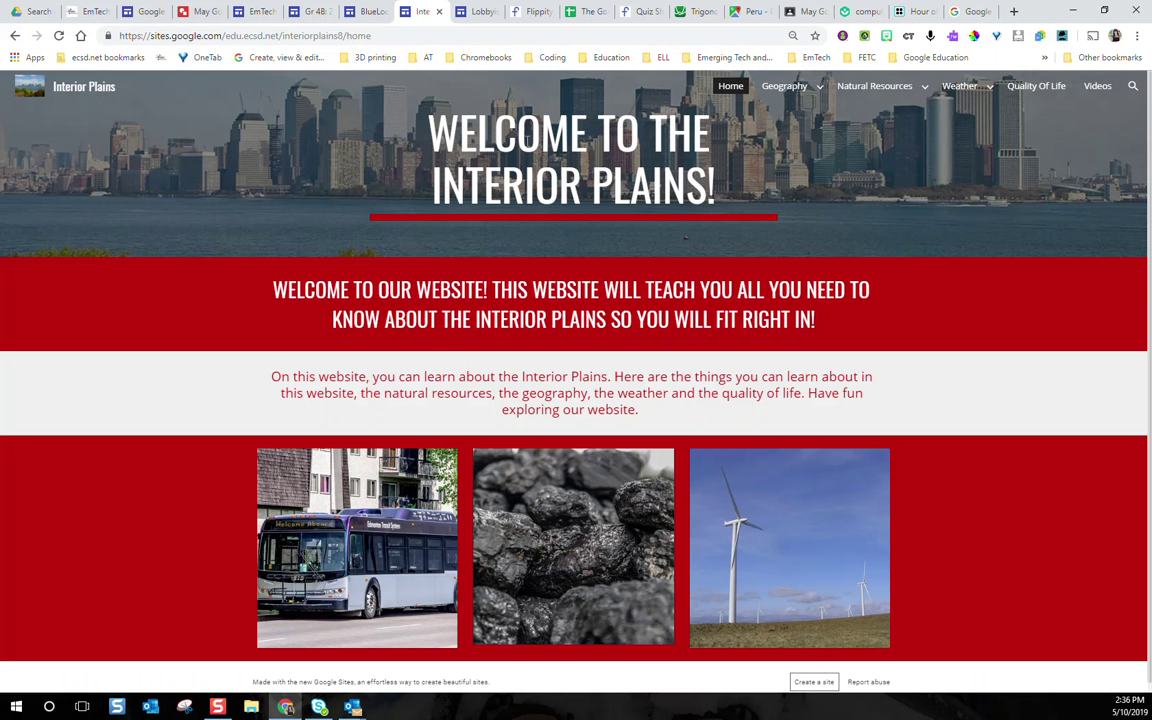
mouse_move(810, 86)
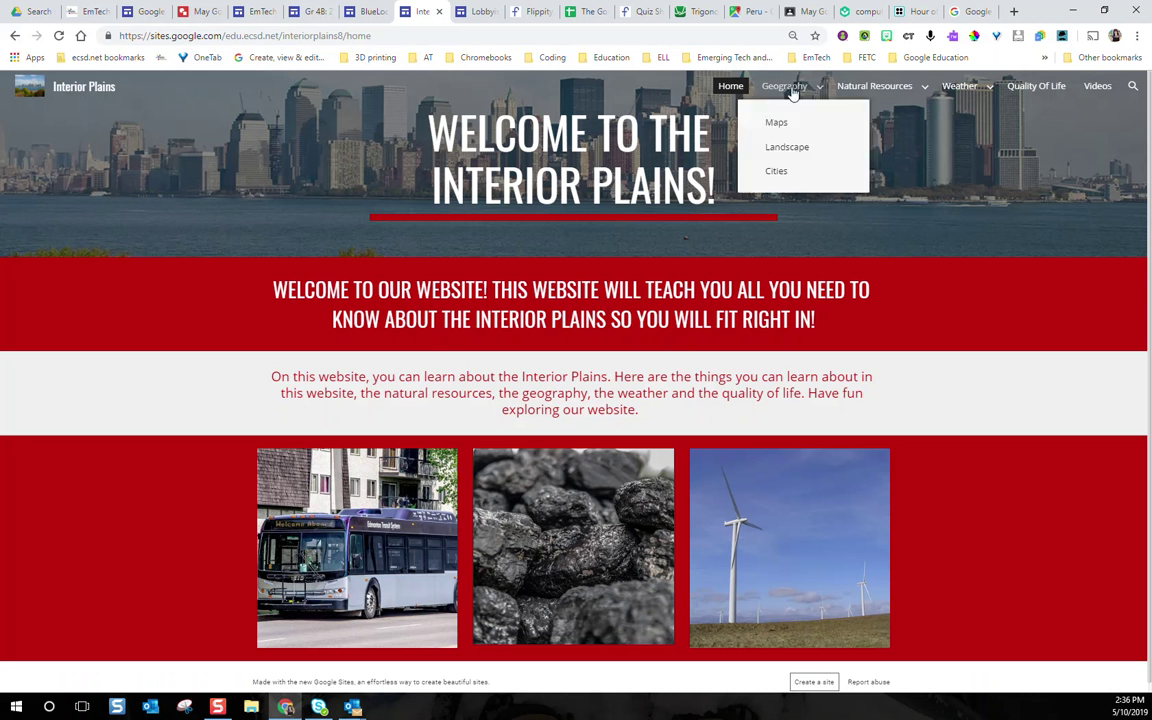
click(868, 88)
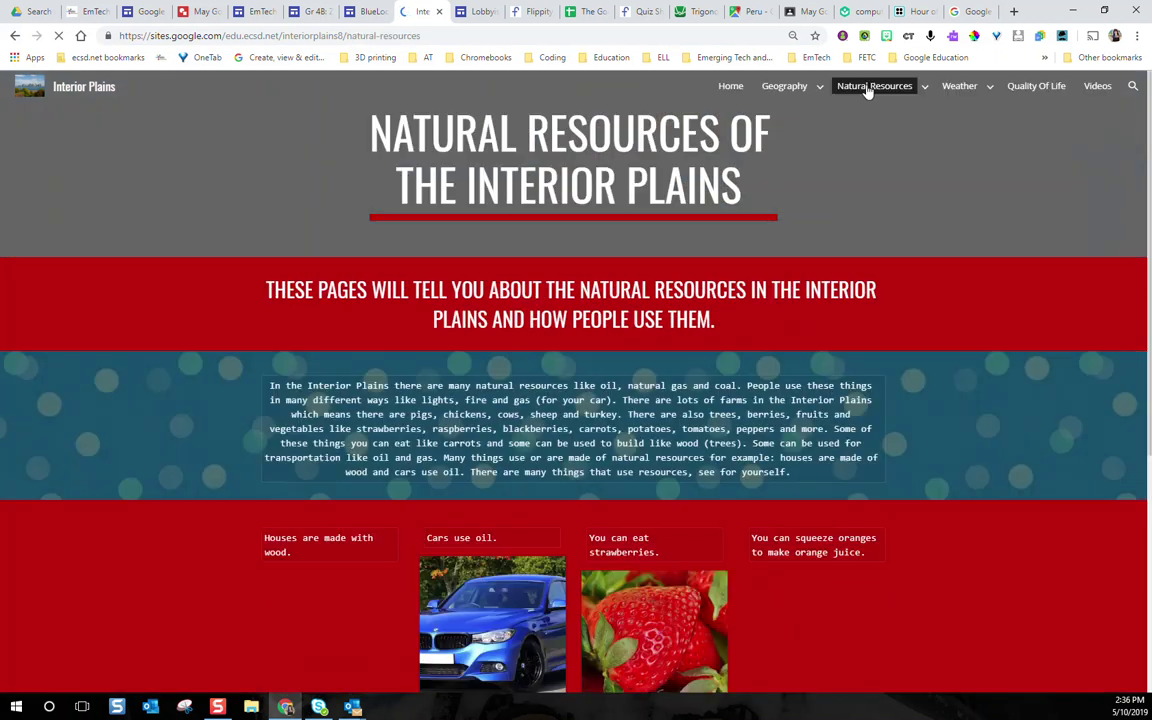
scroll(960, 362, down, 4)
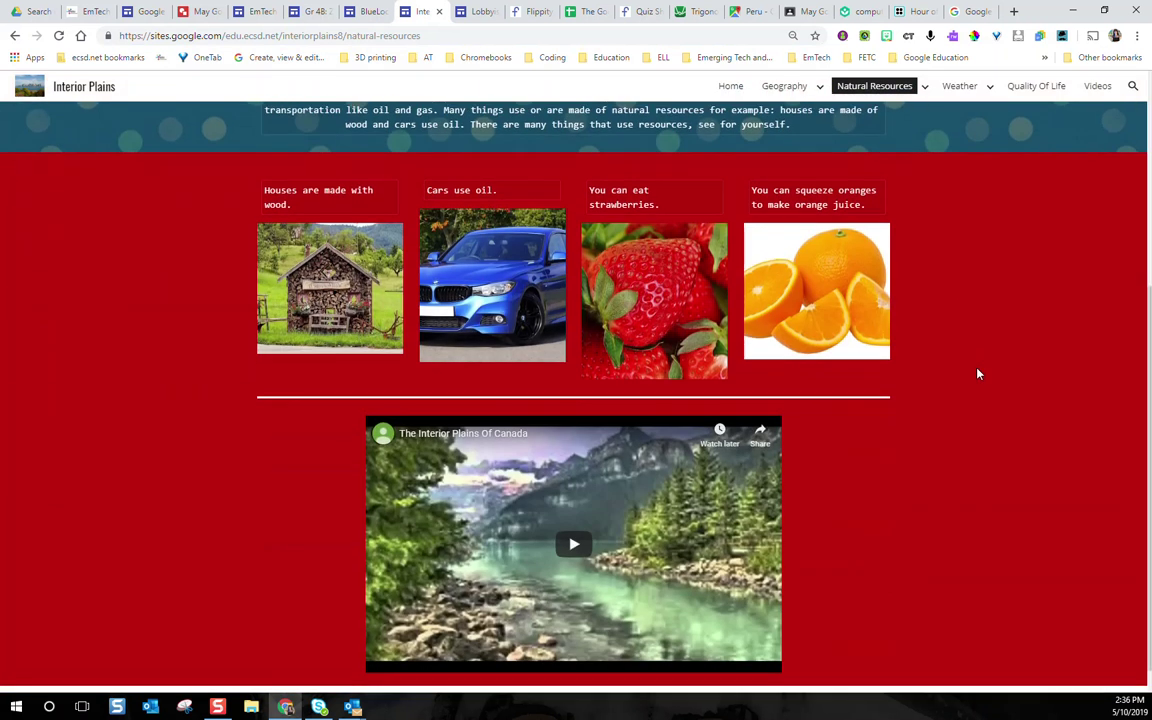
scroll(984, 367, up, 5)
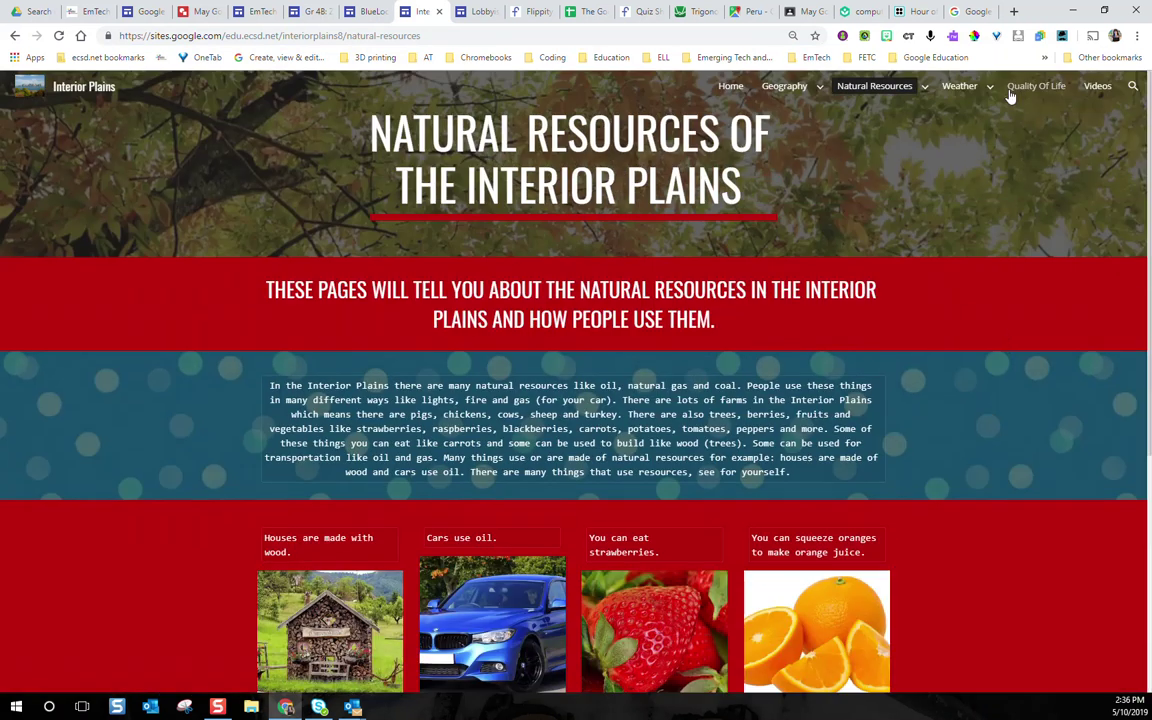
Step: Switch to the Gr 4B: Zoom In 2.0 site in the editor and examine its home page and Boreal forest page link
click(310, 12)
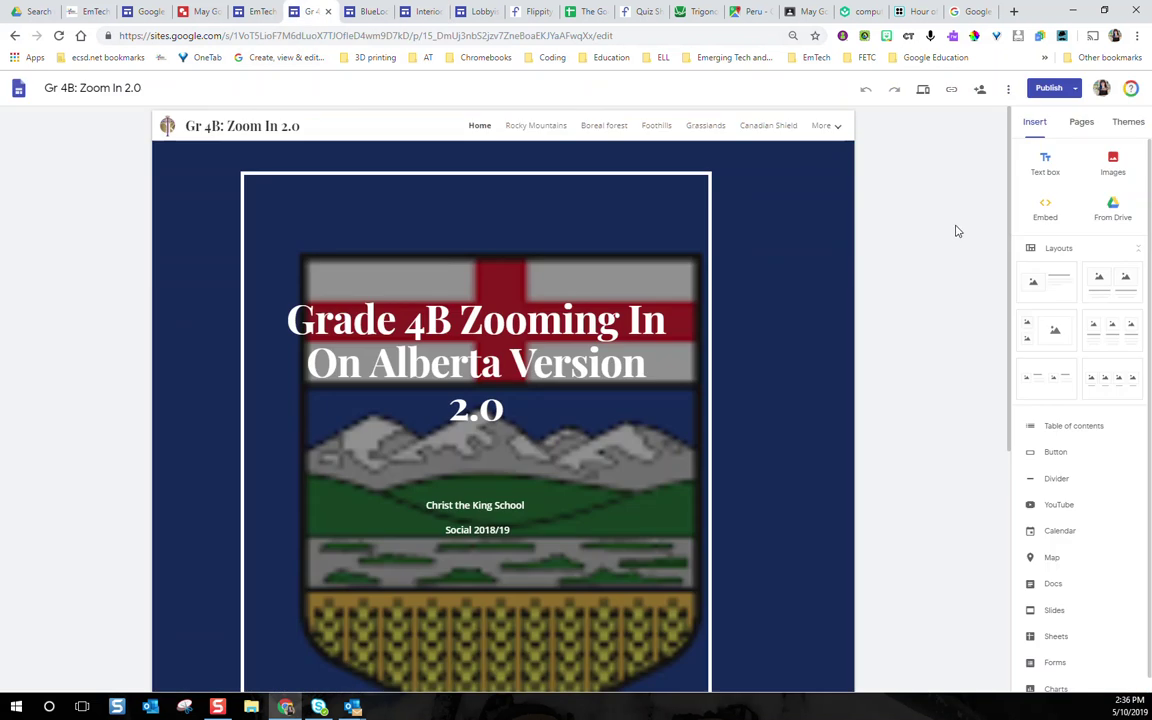
scroll(928, 229, down, 3)
scroll(922, 228, up, 3)
click(608, 128)
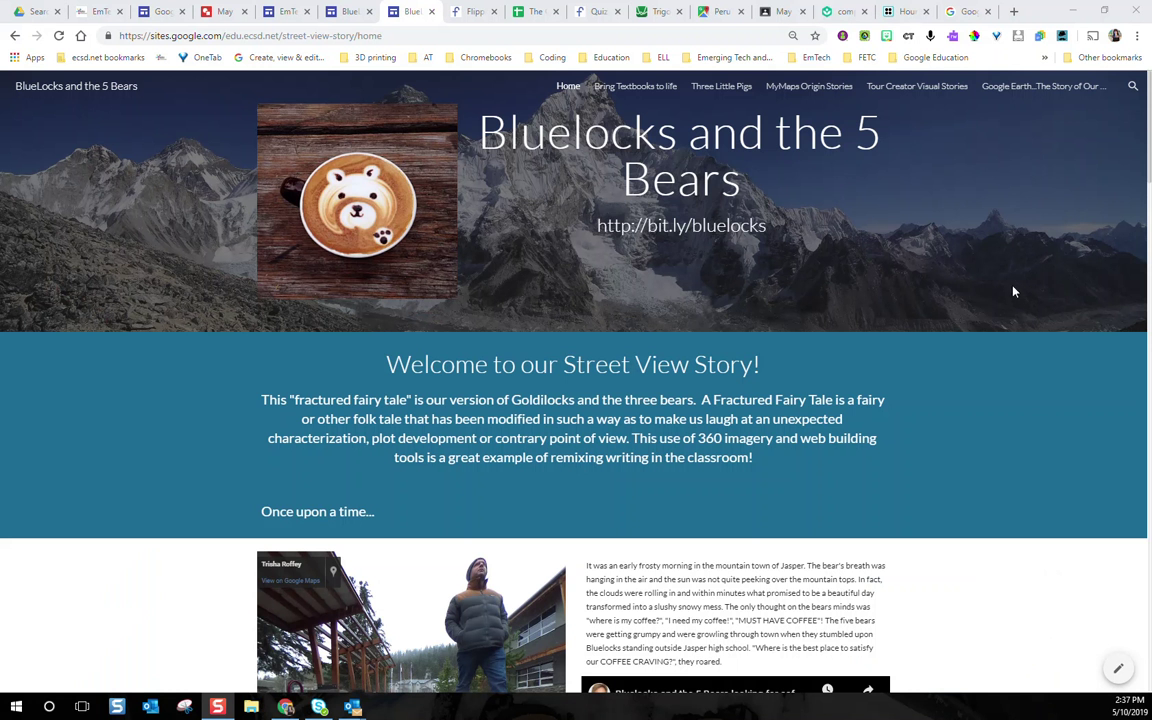
Step: Examine the BlueLocks and the 5 Bears home page, including its embedded Street View image, photo and video
scroll(1012, 283, down, 3)
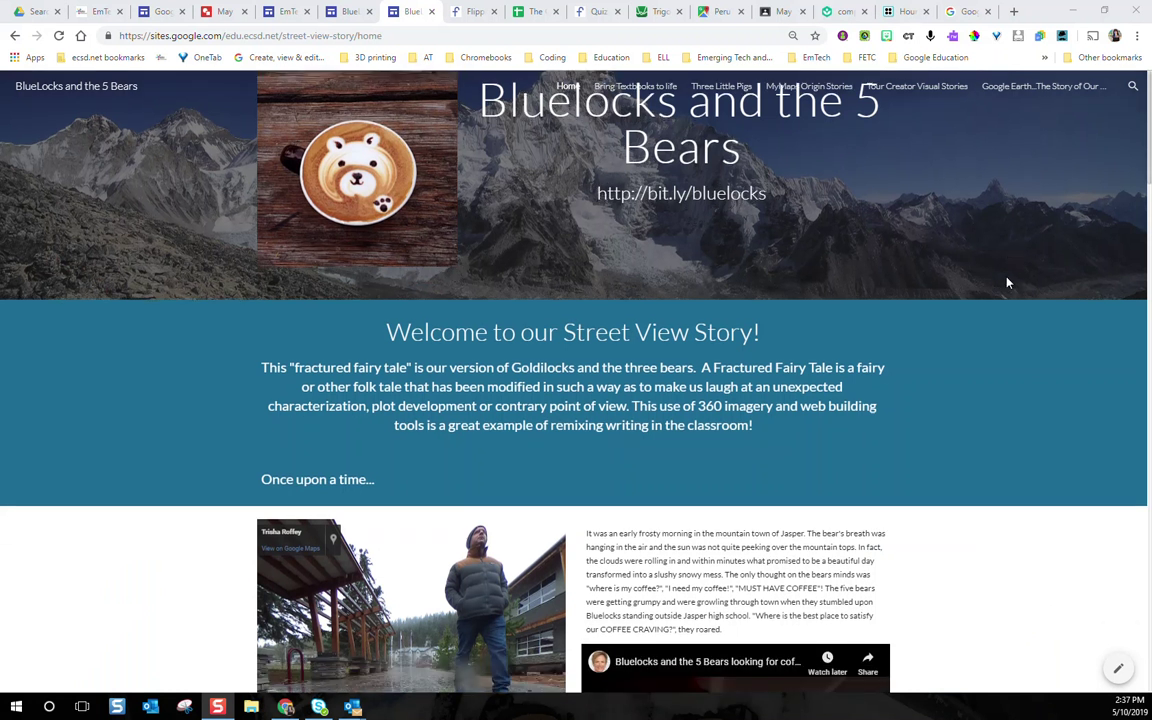
scroll(1008, 283, down, 2)
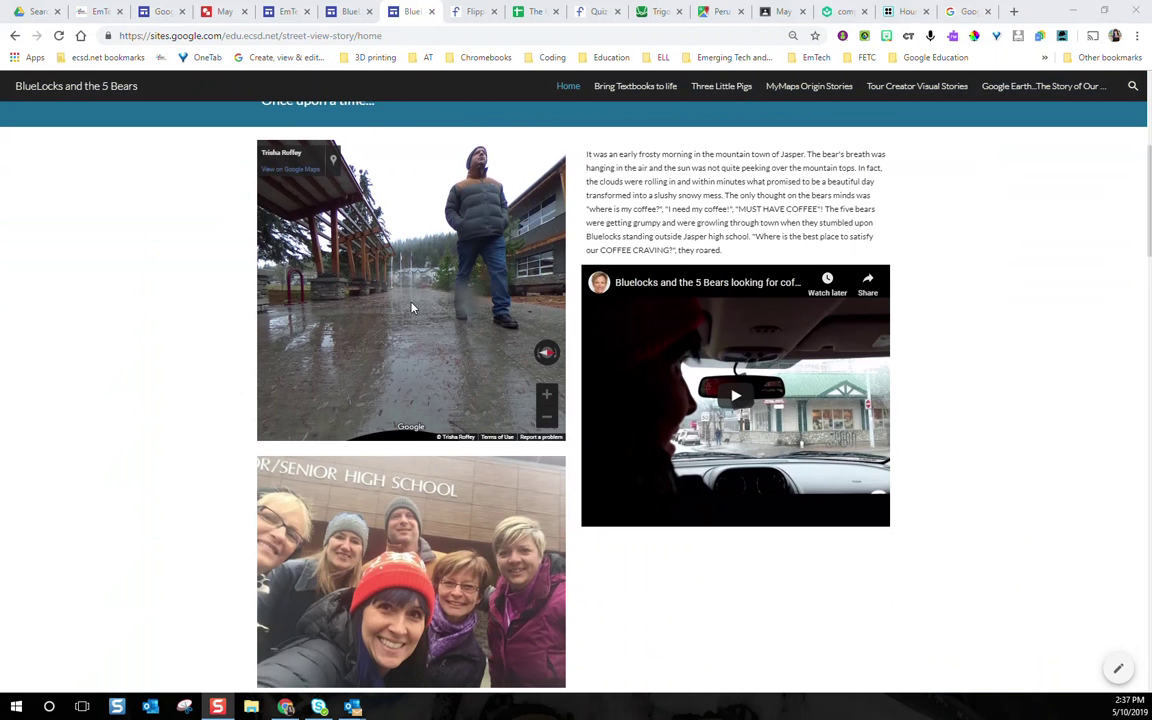
scroll(400, 400, down, 2)
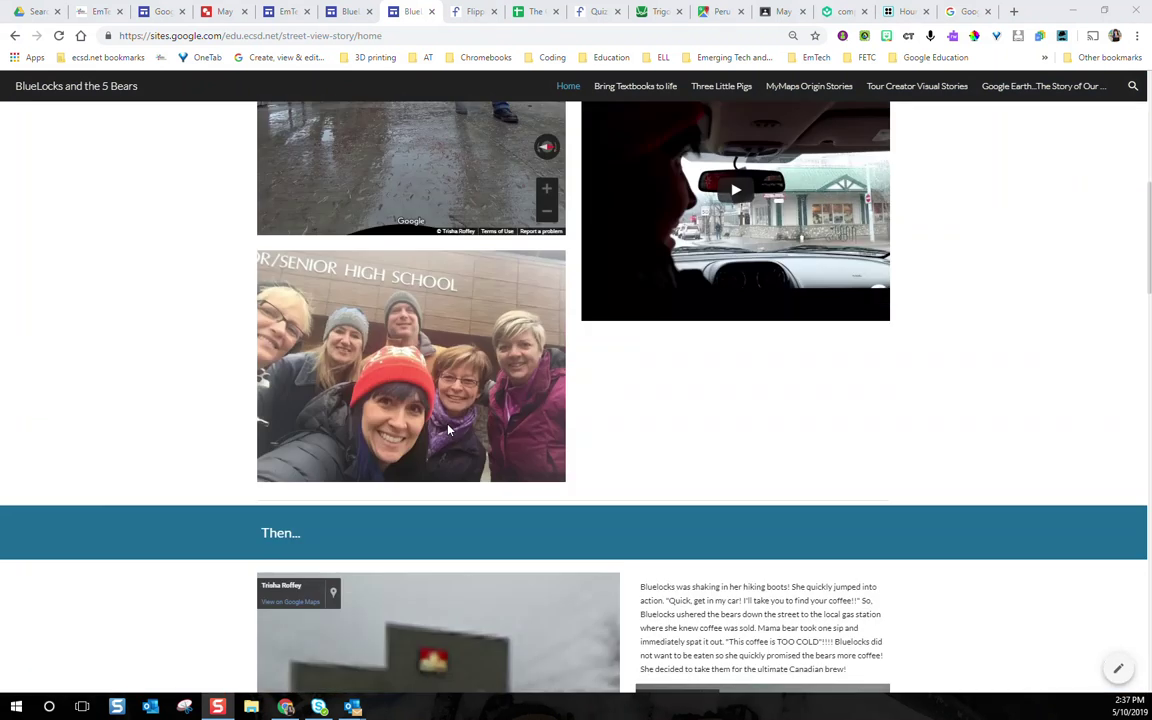
scroll(448, 428, up, 2)
scroll(448, 428, up, 1)
drag(448, 428, 268, 284)
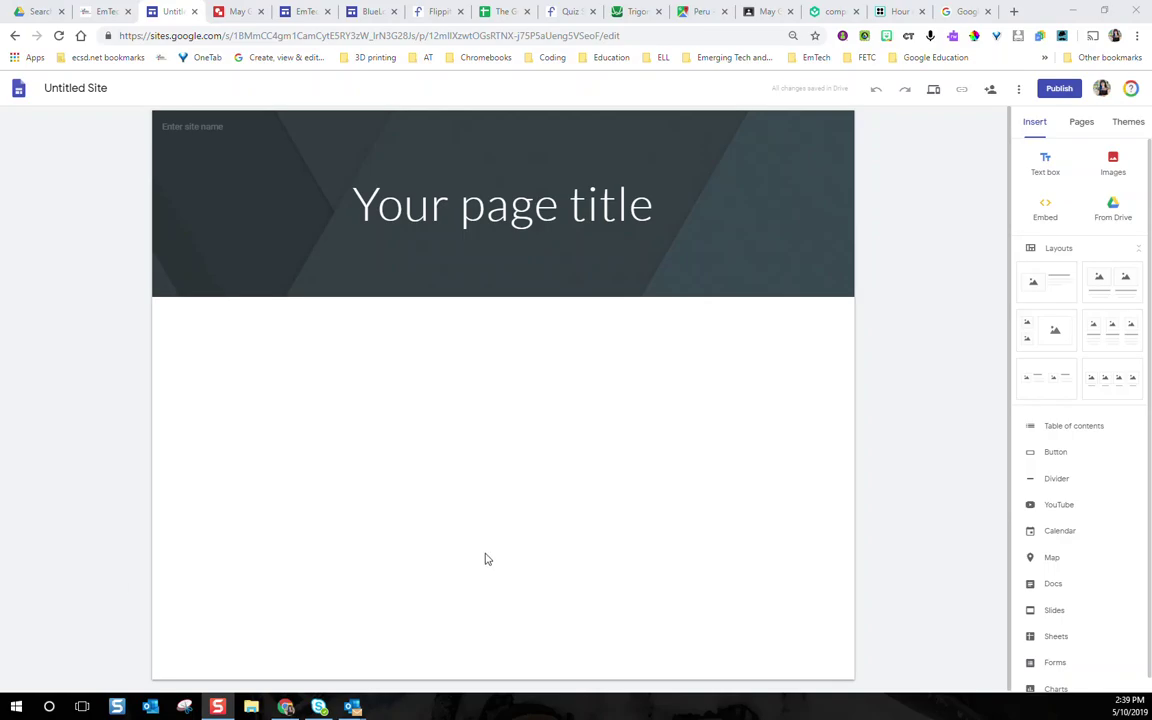
Step: Name the untitled site "May Google Be With You"
mouse_move(212, 195)
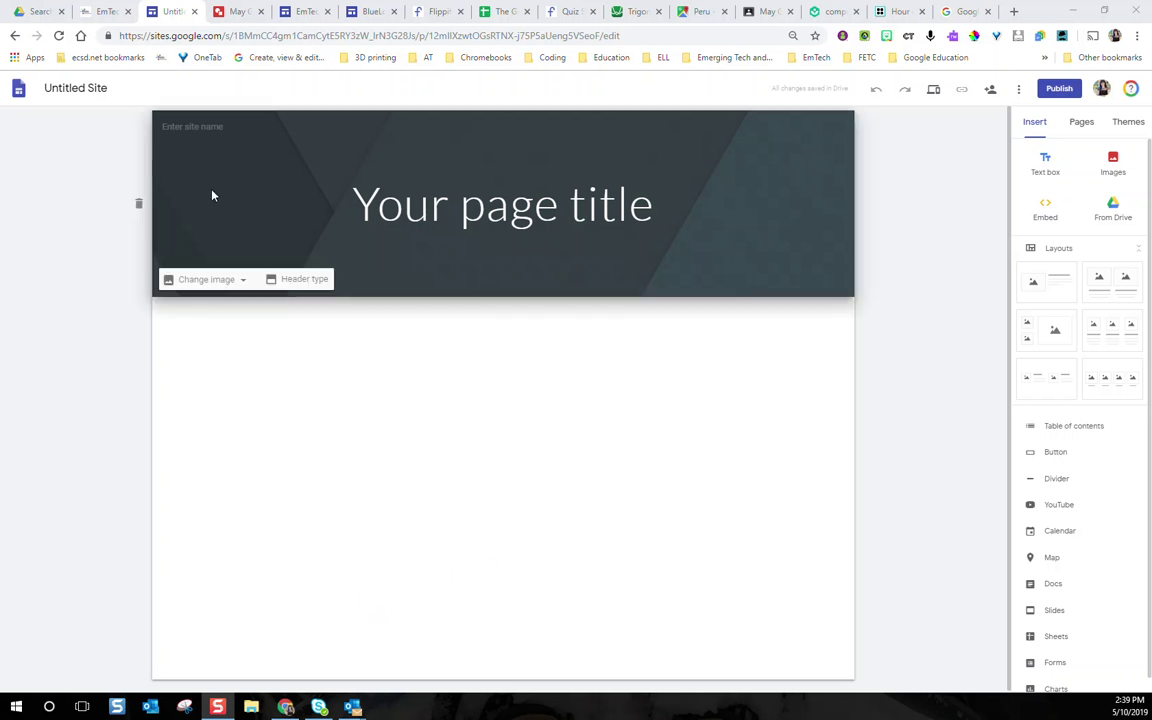
click(94, 87)
text(May Be)
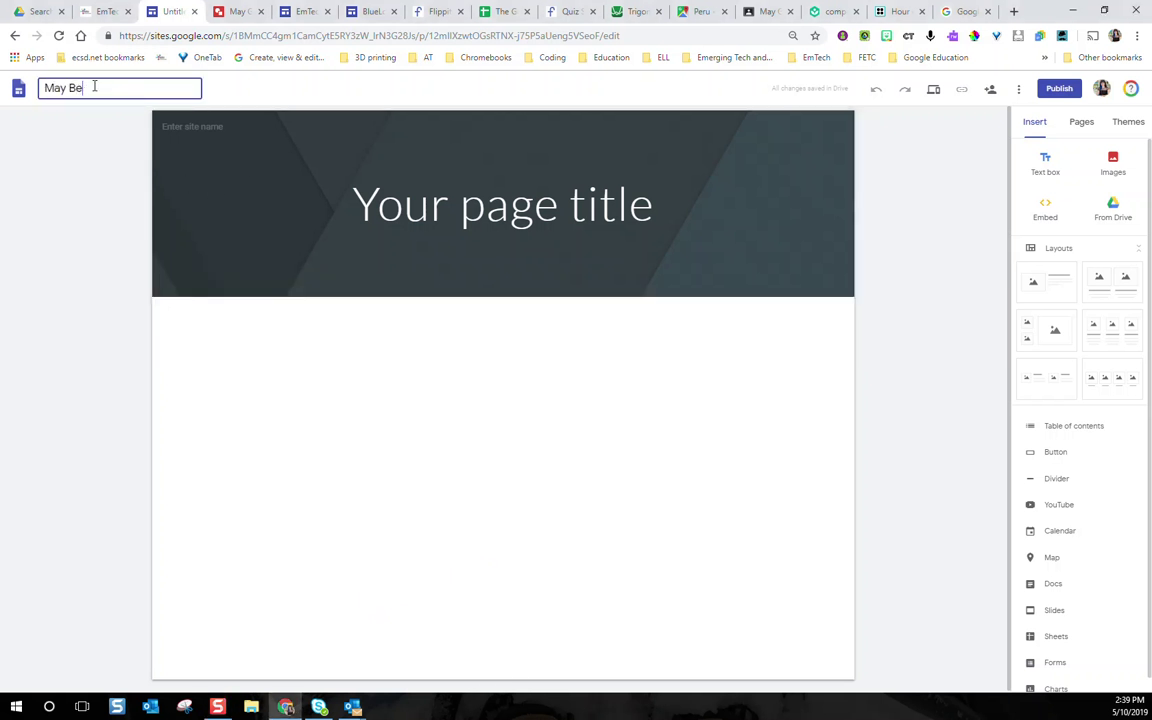
key(BackSpace)
key(BackSpace)
text(Google Be With)
click(72, 205)
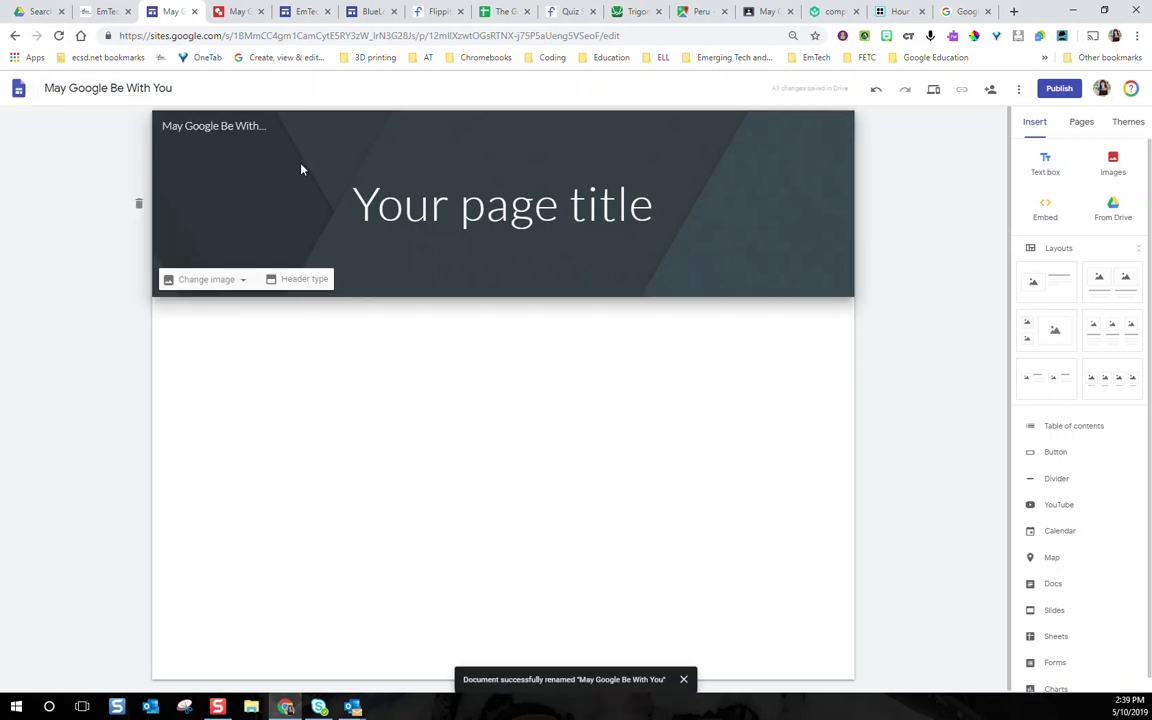
Step: Replace the placeholder page title in the header with "Welcome"
click(463, 207)
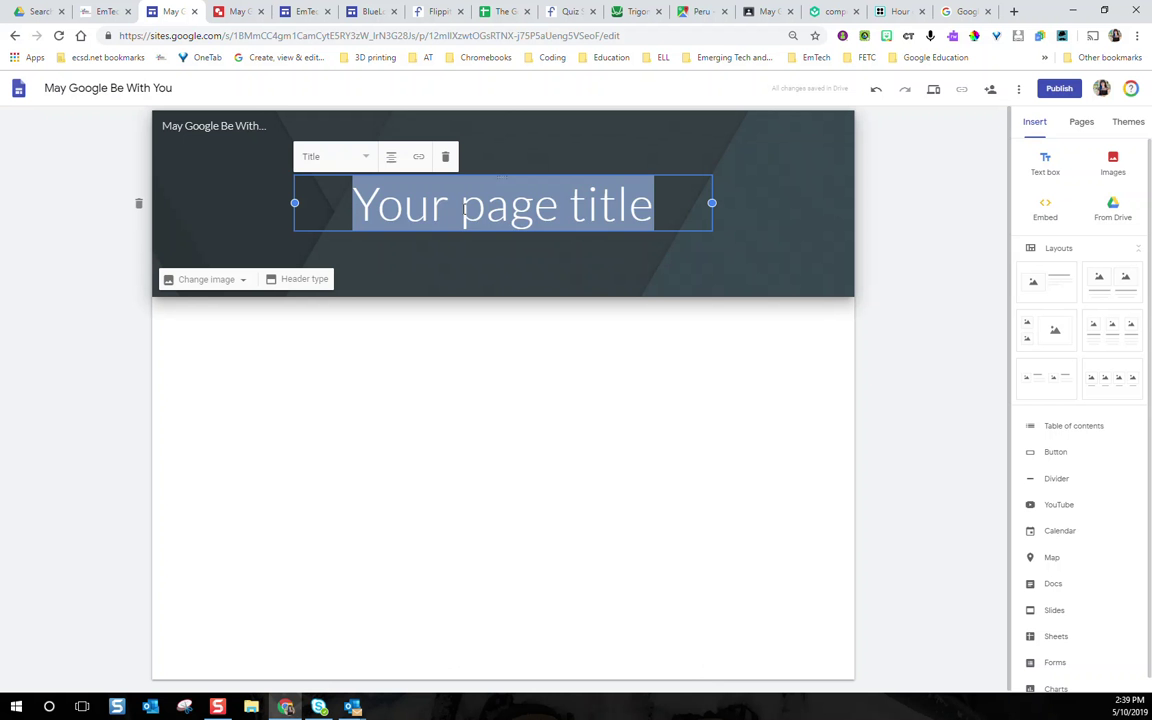
text(We)
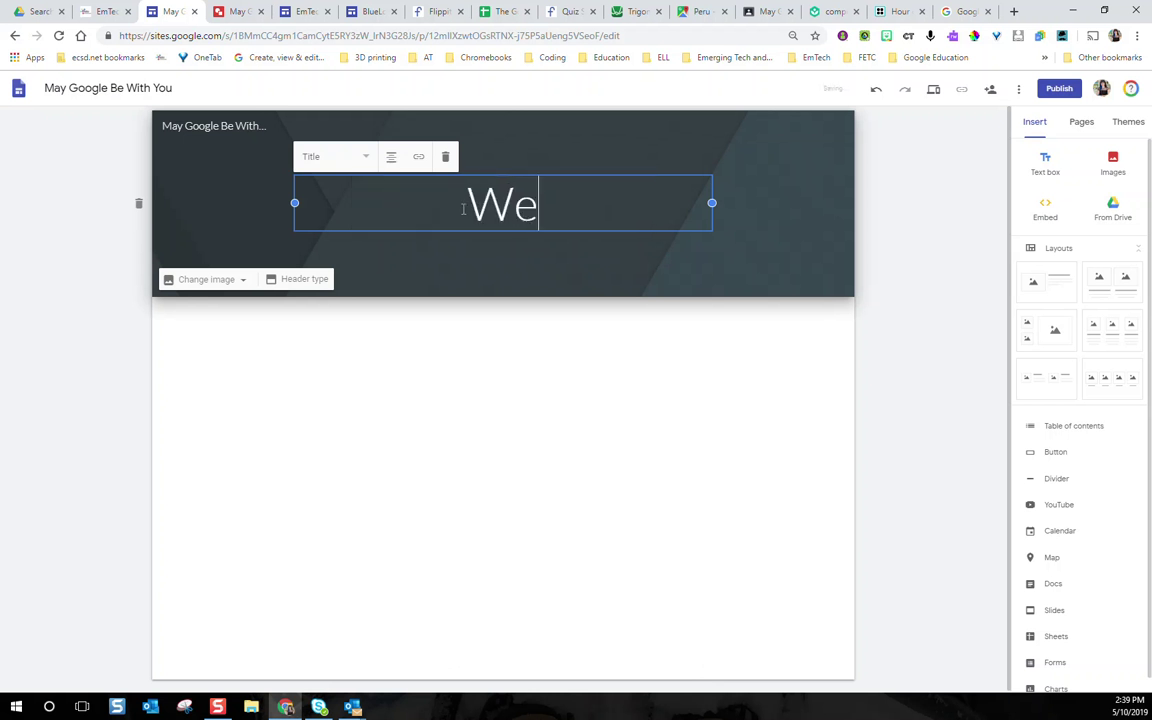
text(lcome)
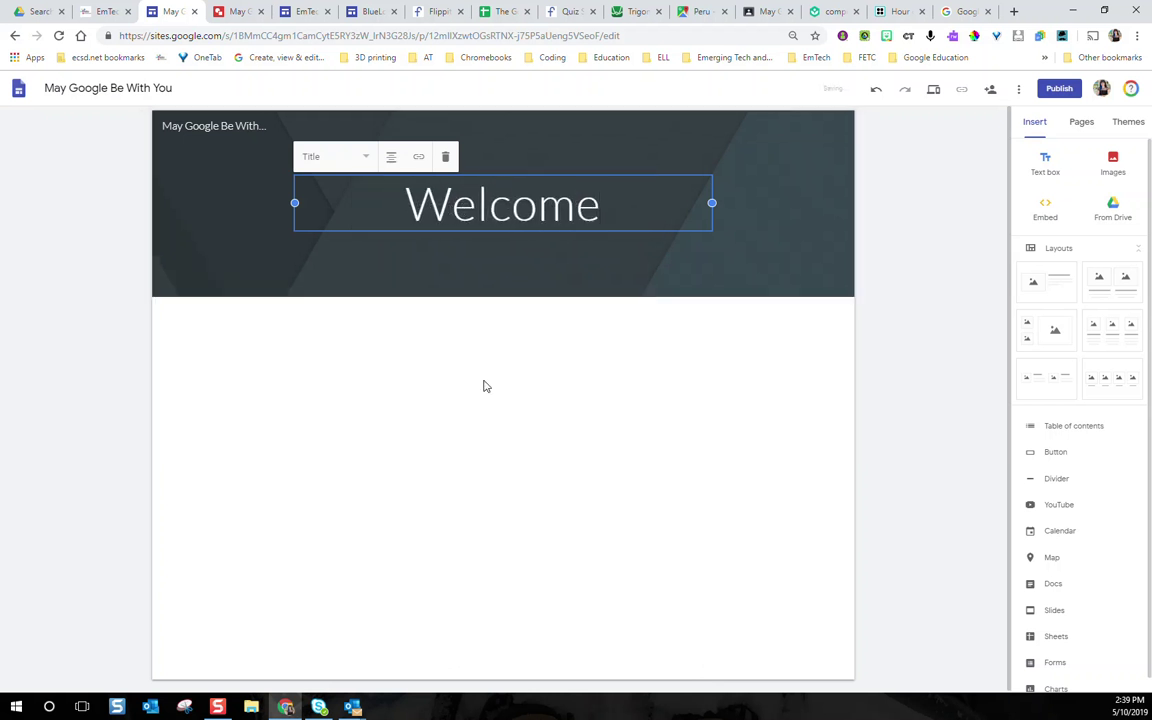
click(466, 404)
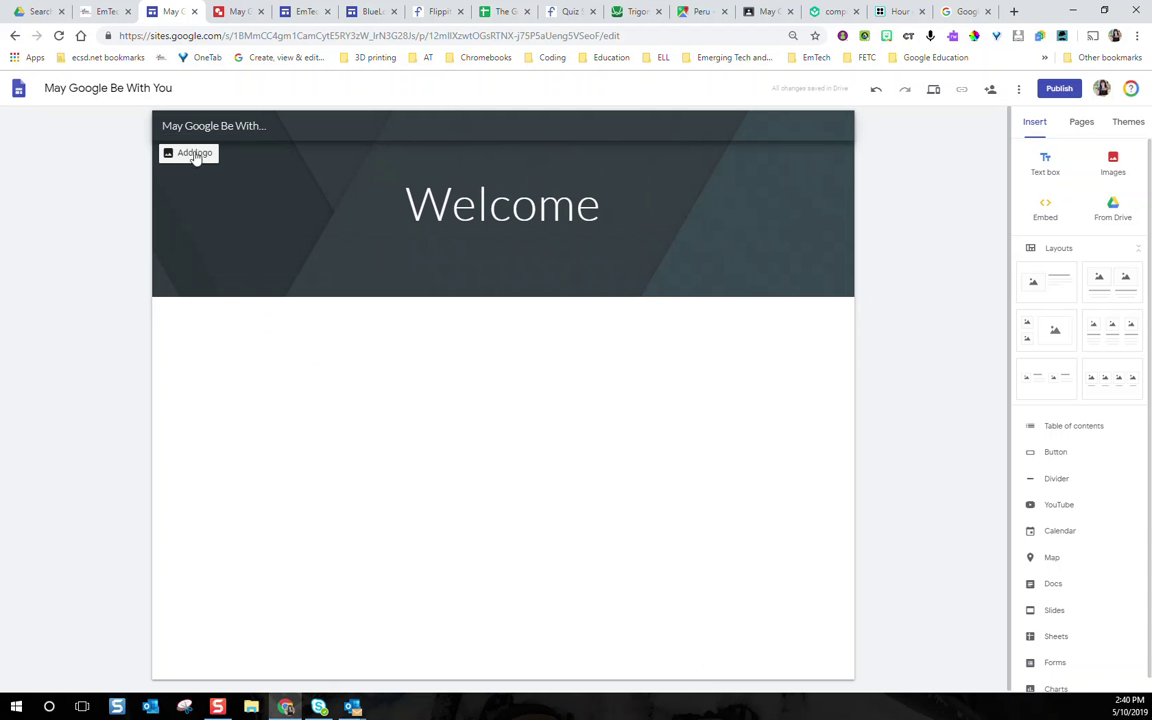
Step: Upload the Google Sites image as the site logo and use the logo's lighter blue-purple colour for the theme
click(195, 156)
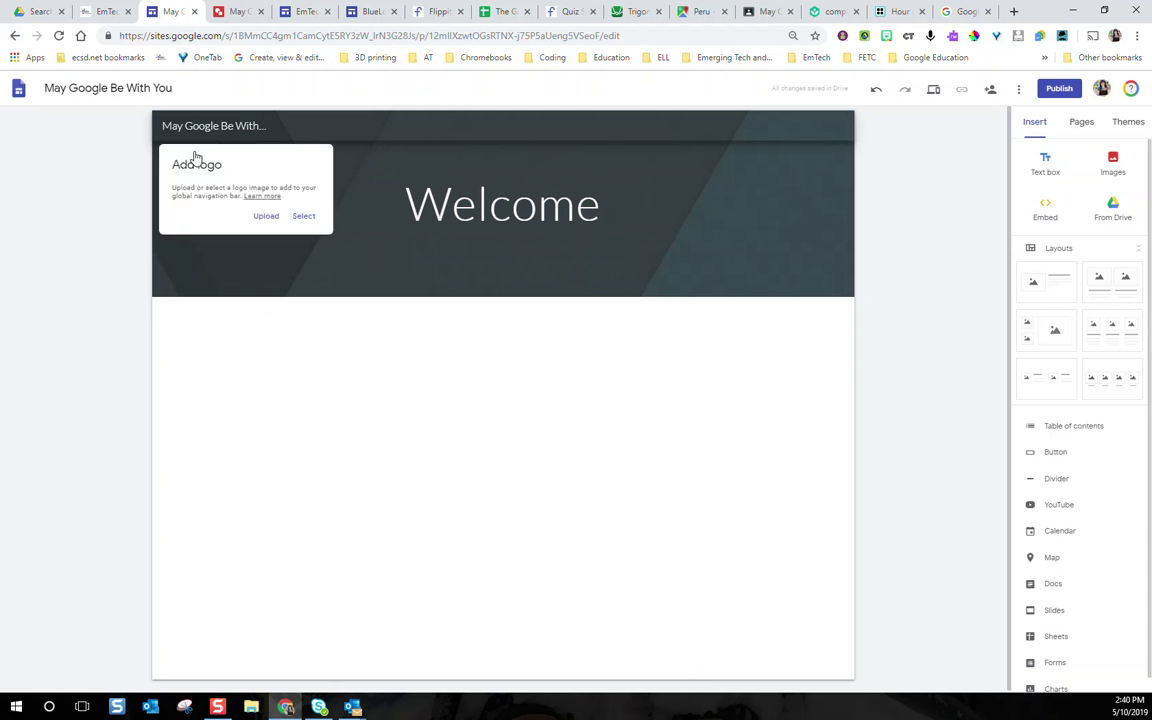
click(266, 217)
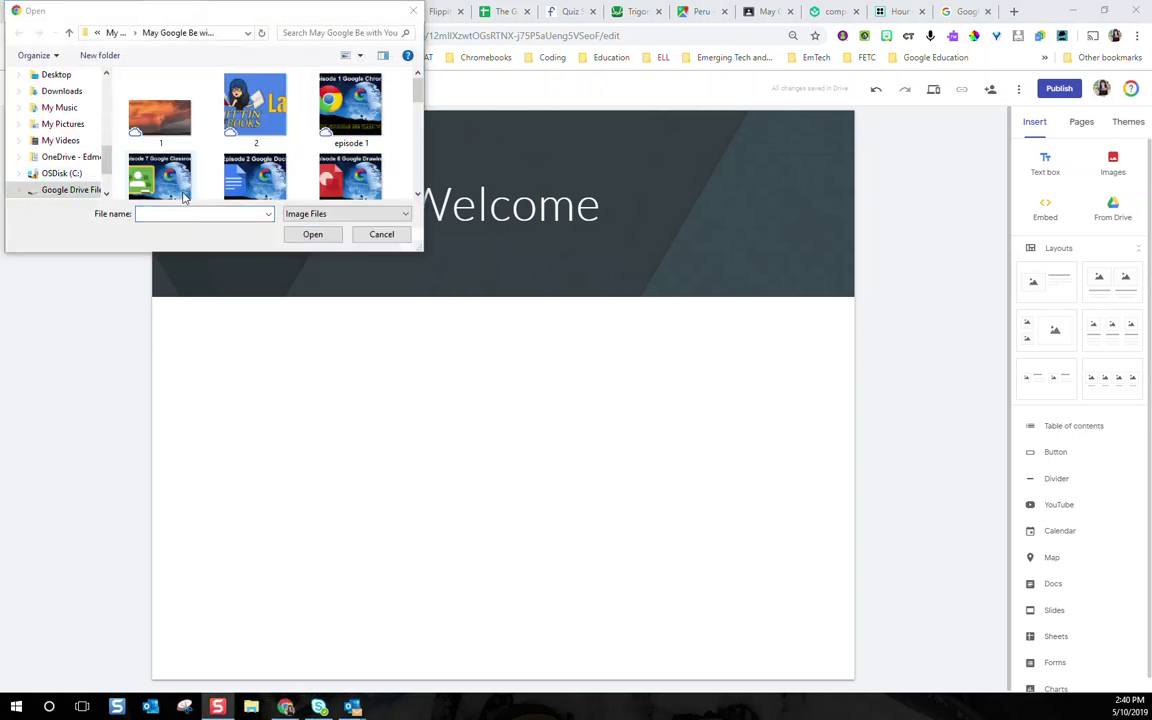
scroll(351, 118, down, 1)
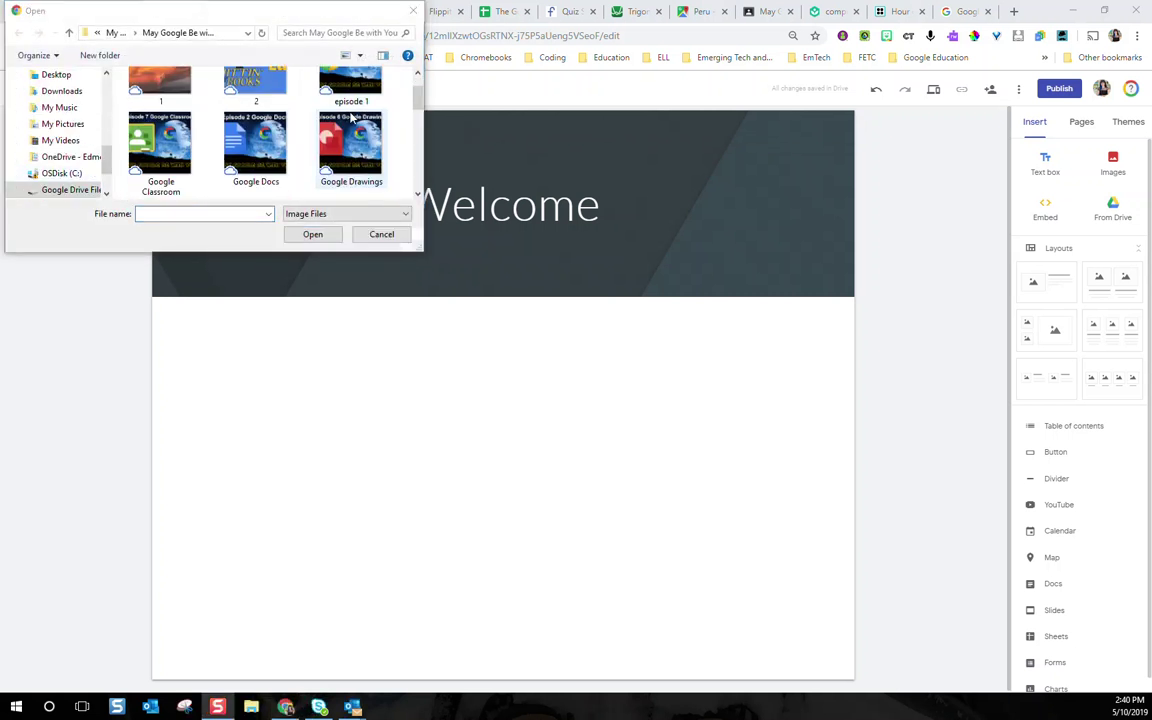
scroll(351, 118, down, 2)
click(345, 155)
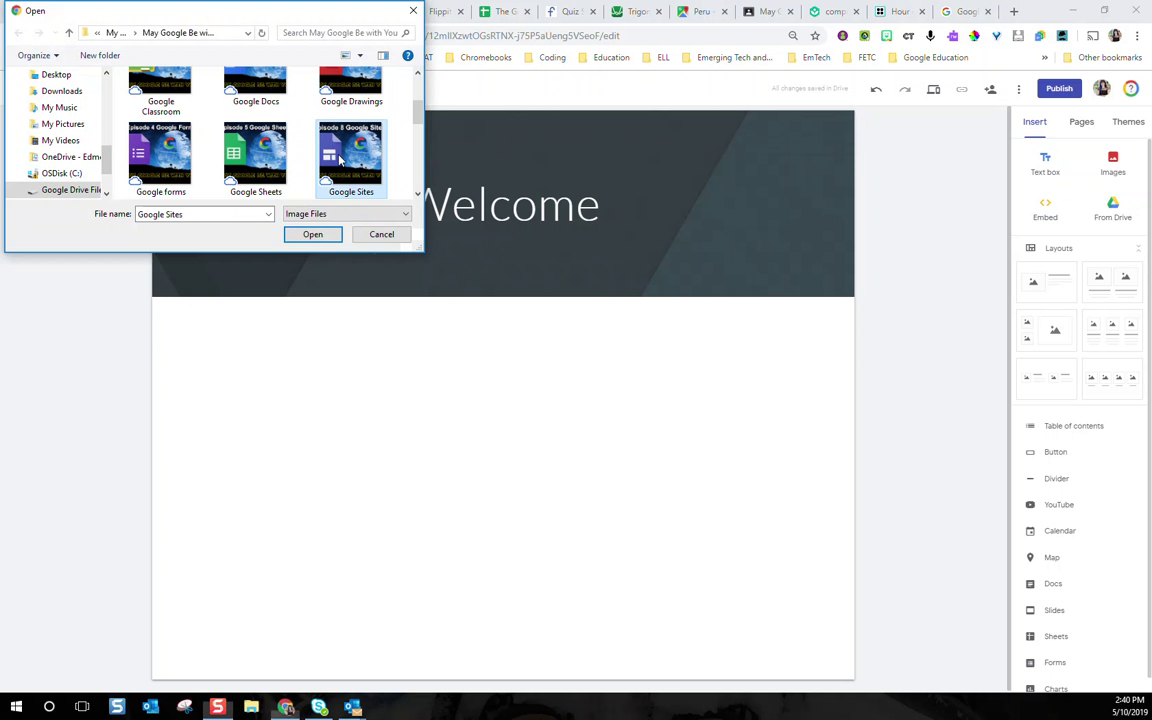
click(312, 235)
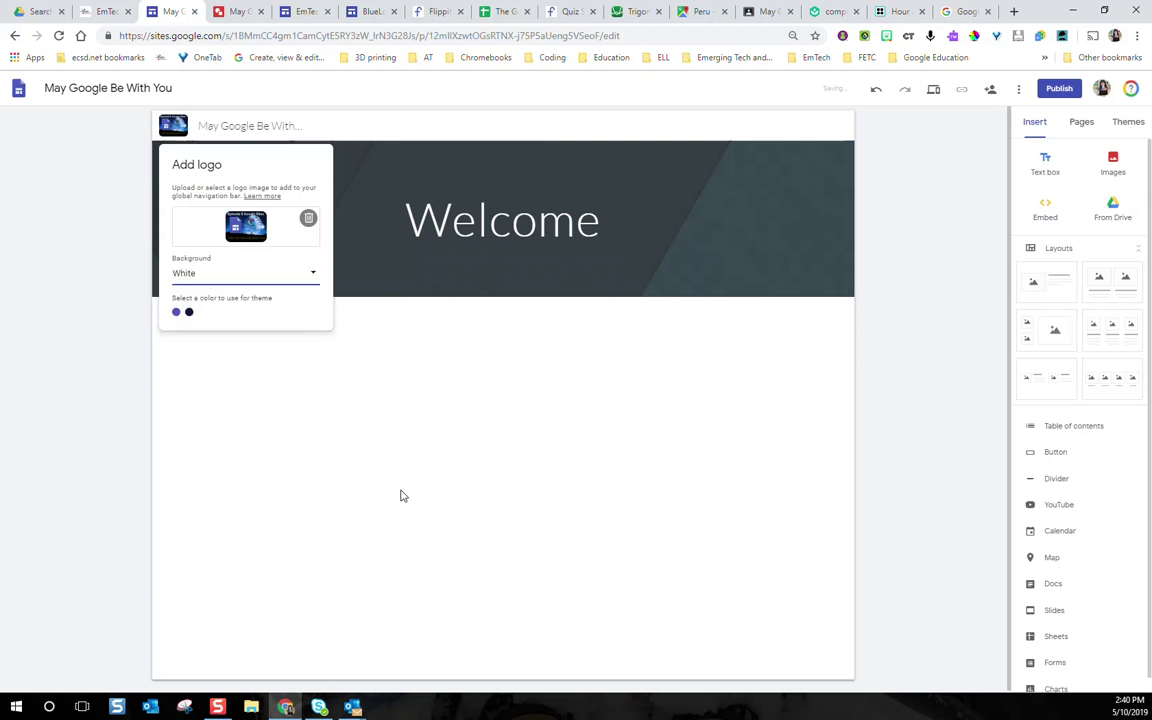
click(177, 313)
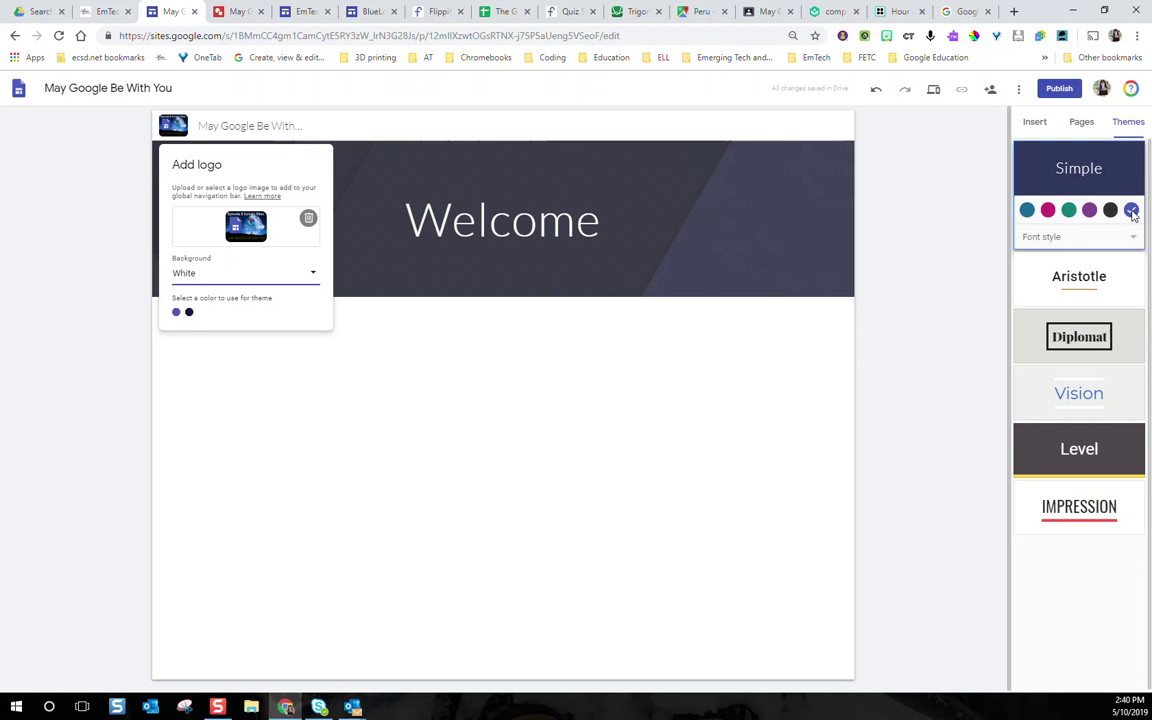
click(629, 410)
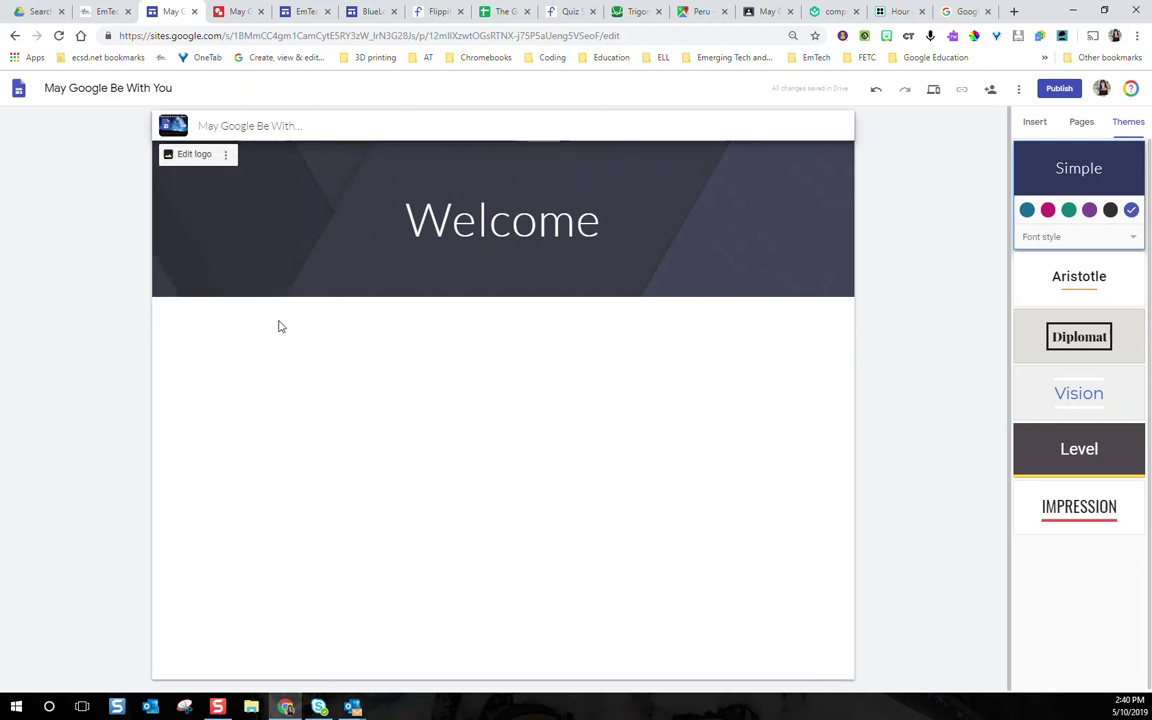
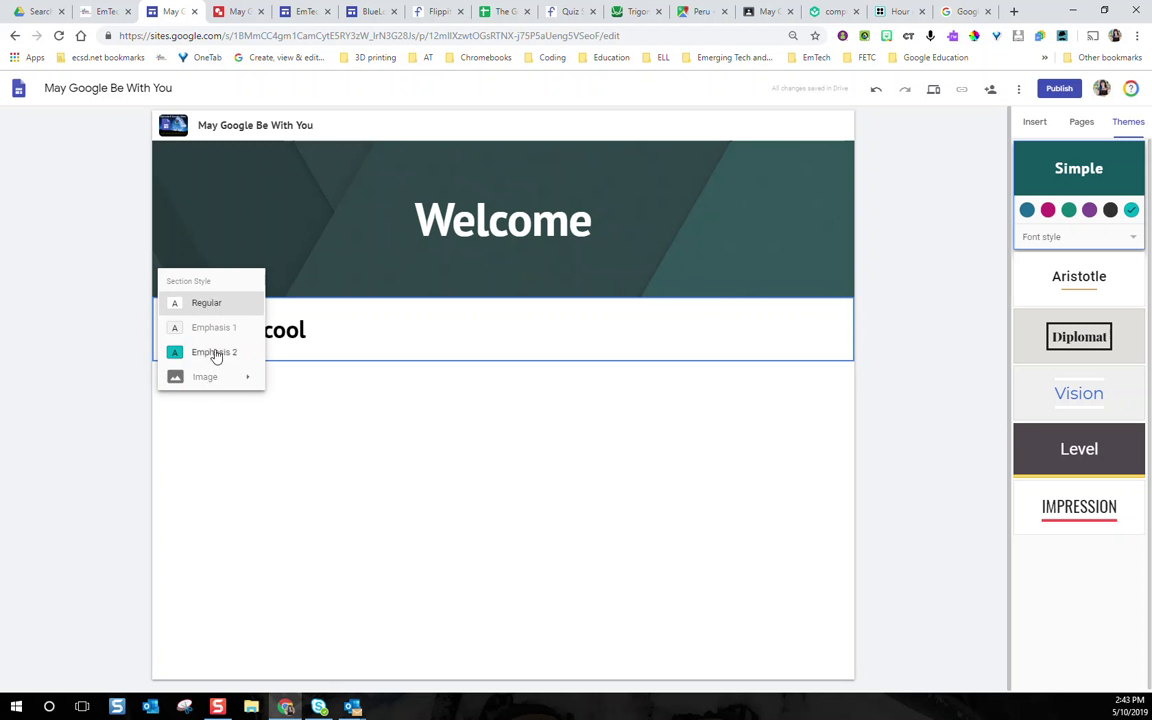
Step: Apply the Emphasis 2 section style to the "This is cool" section
click(214, 353)
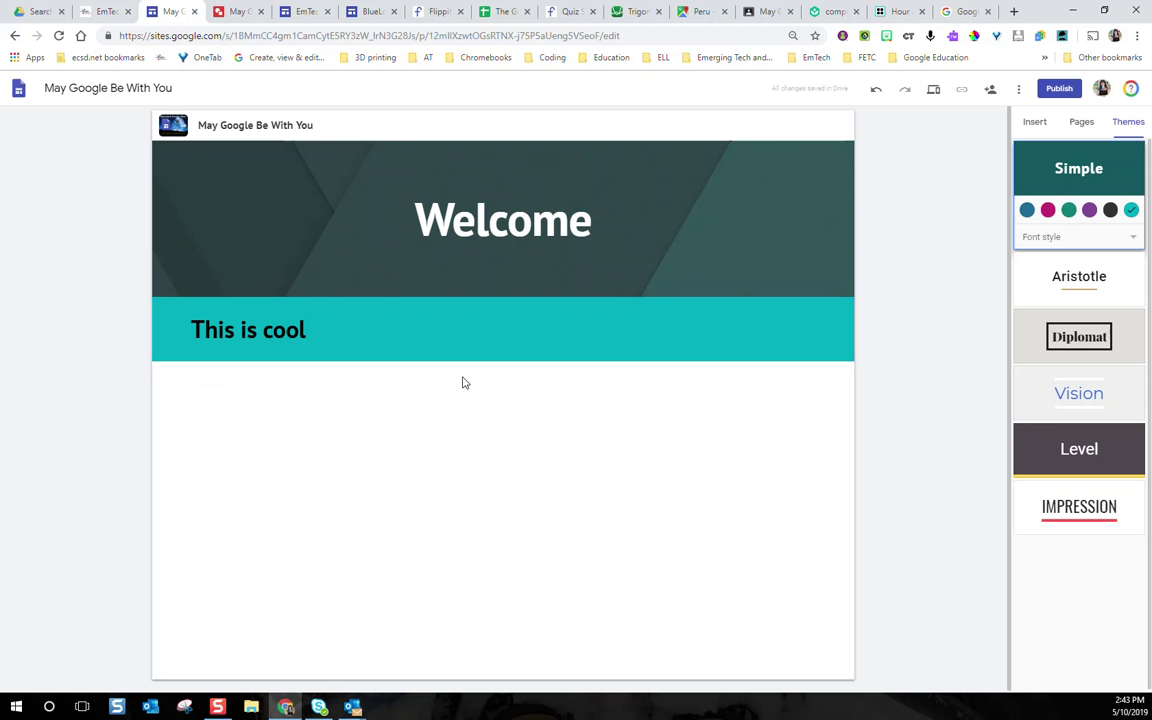
Step: Give the "This is cool" section a background image picked from a Google image search for "space"
mouse_move(154, 345)
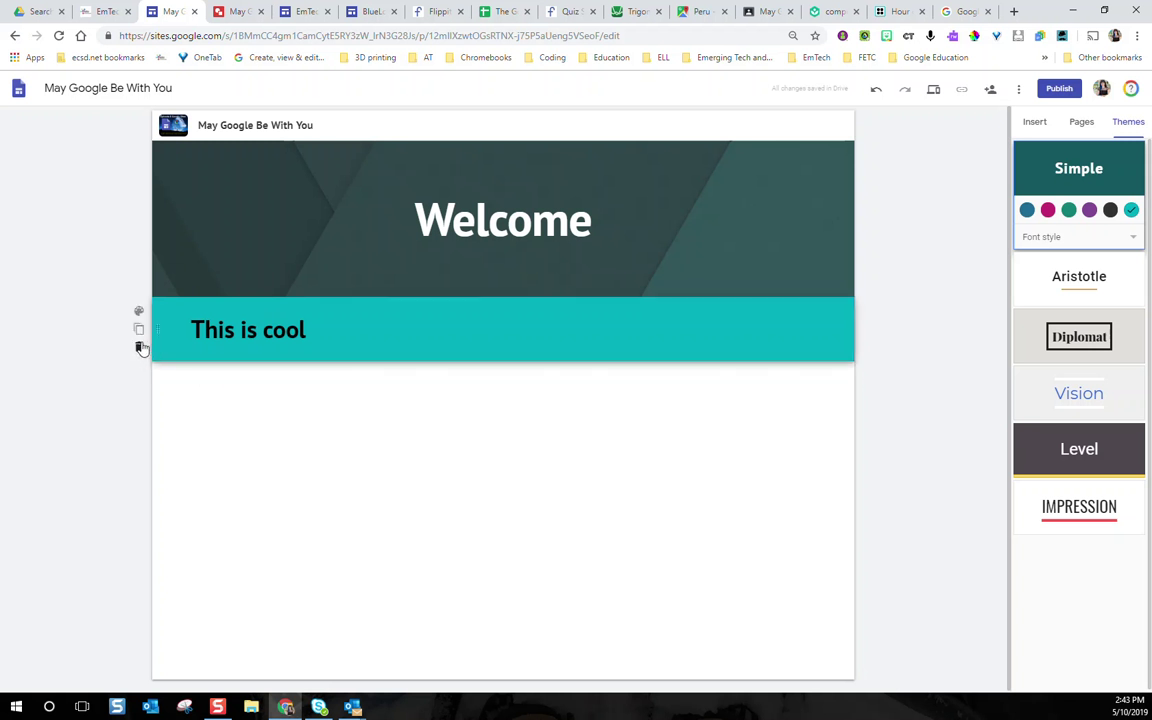
click(139, 311)
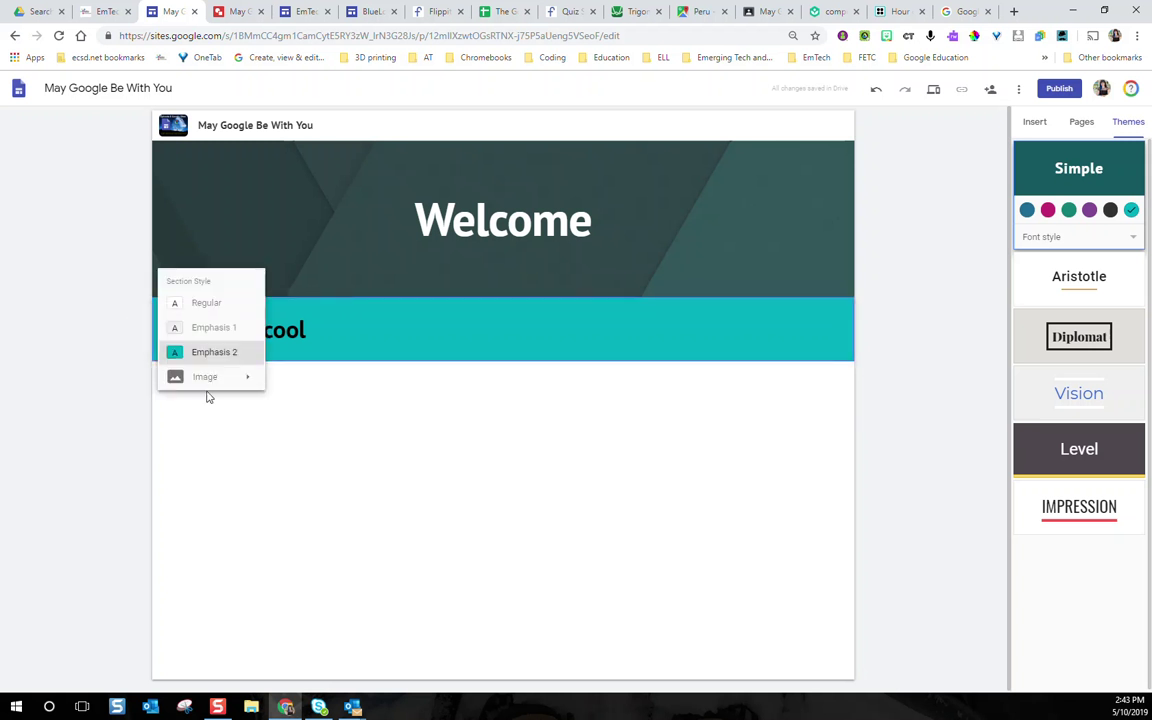
mouse_move(196, 380)
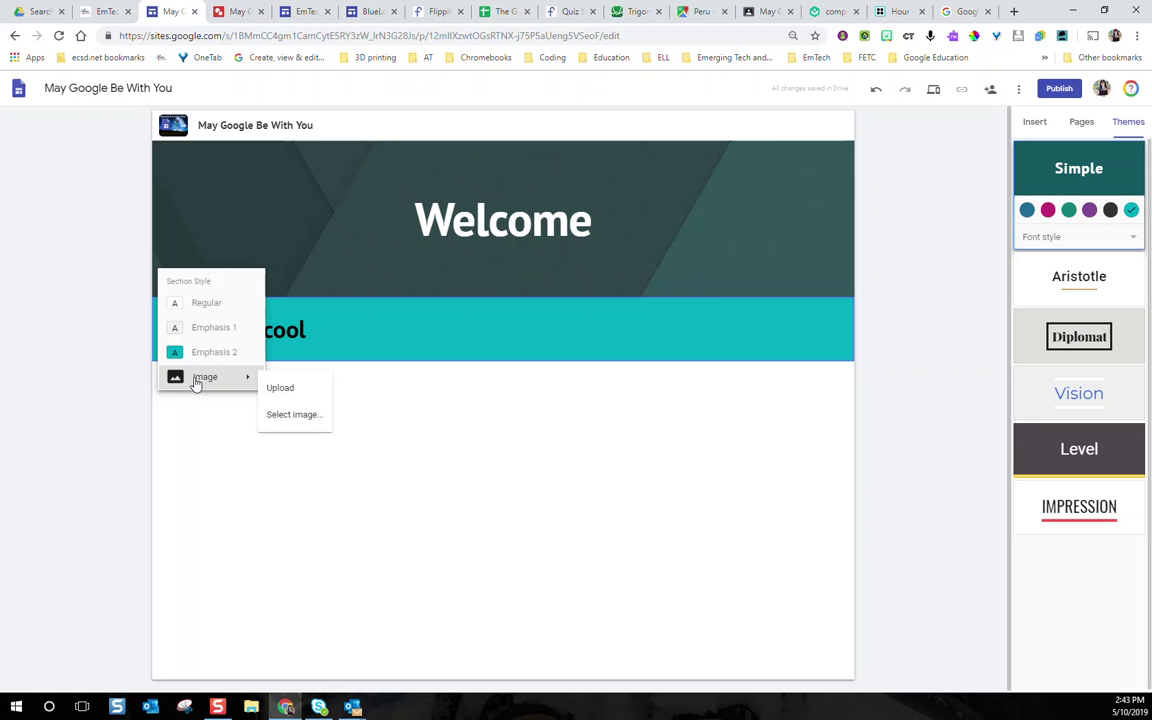
click(283, 421)
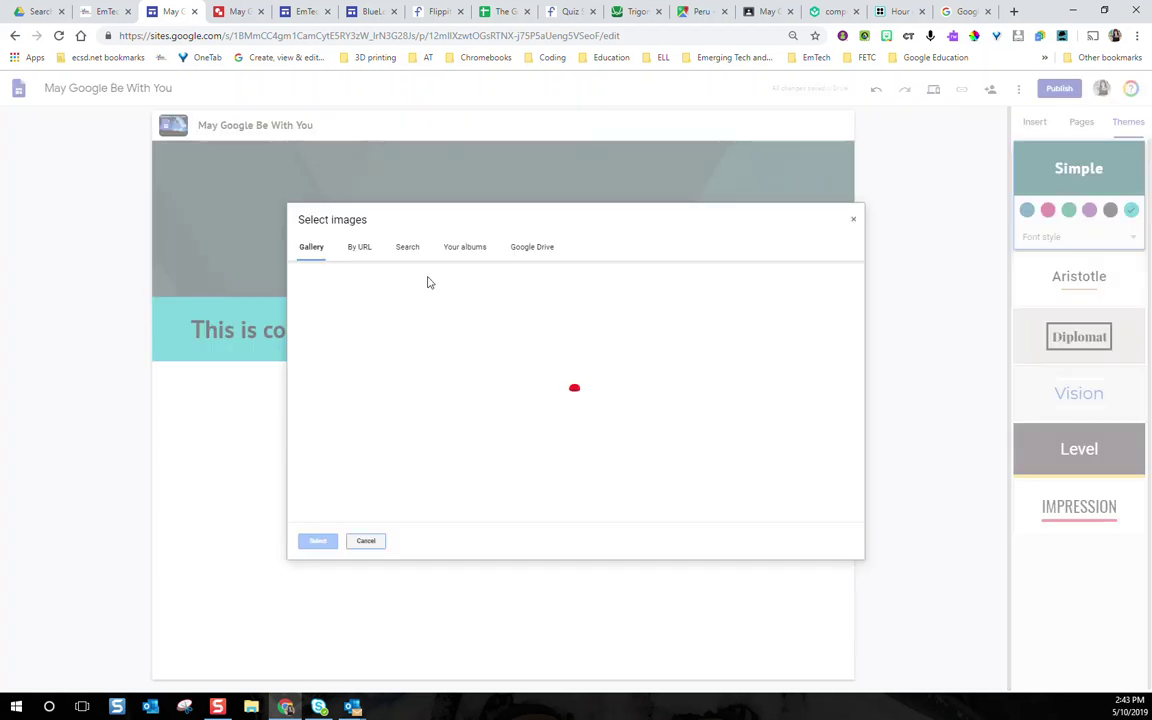
click(410, 250)
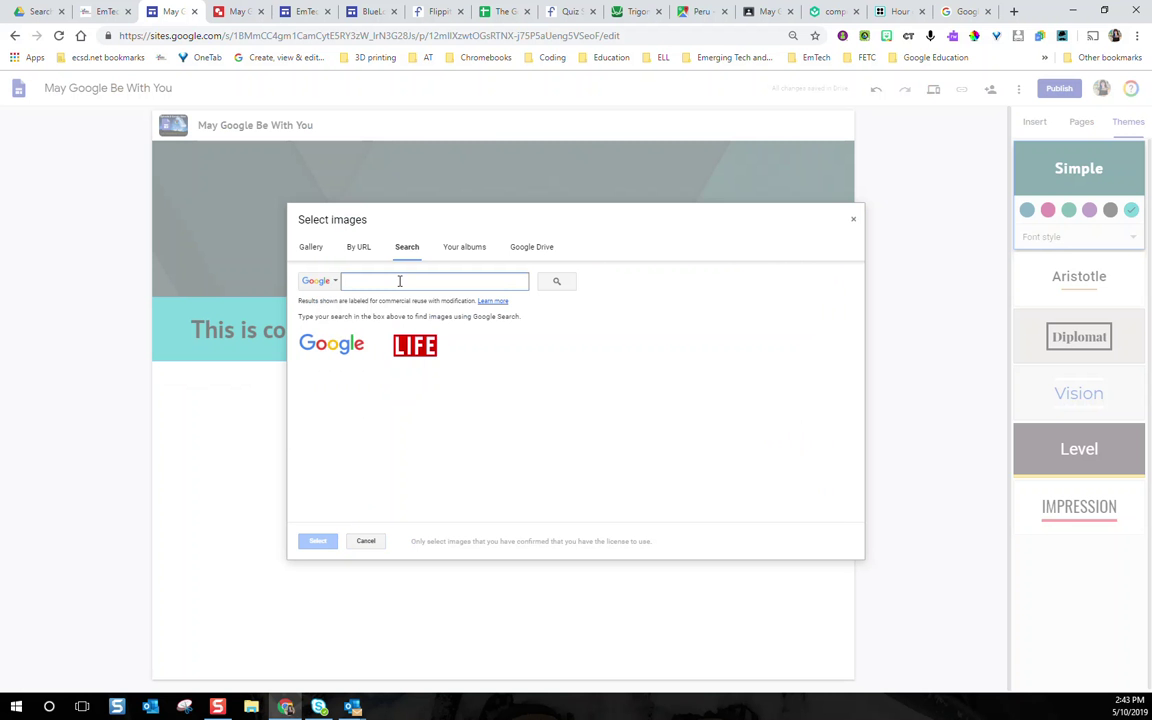
text(spac)
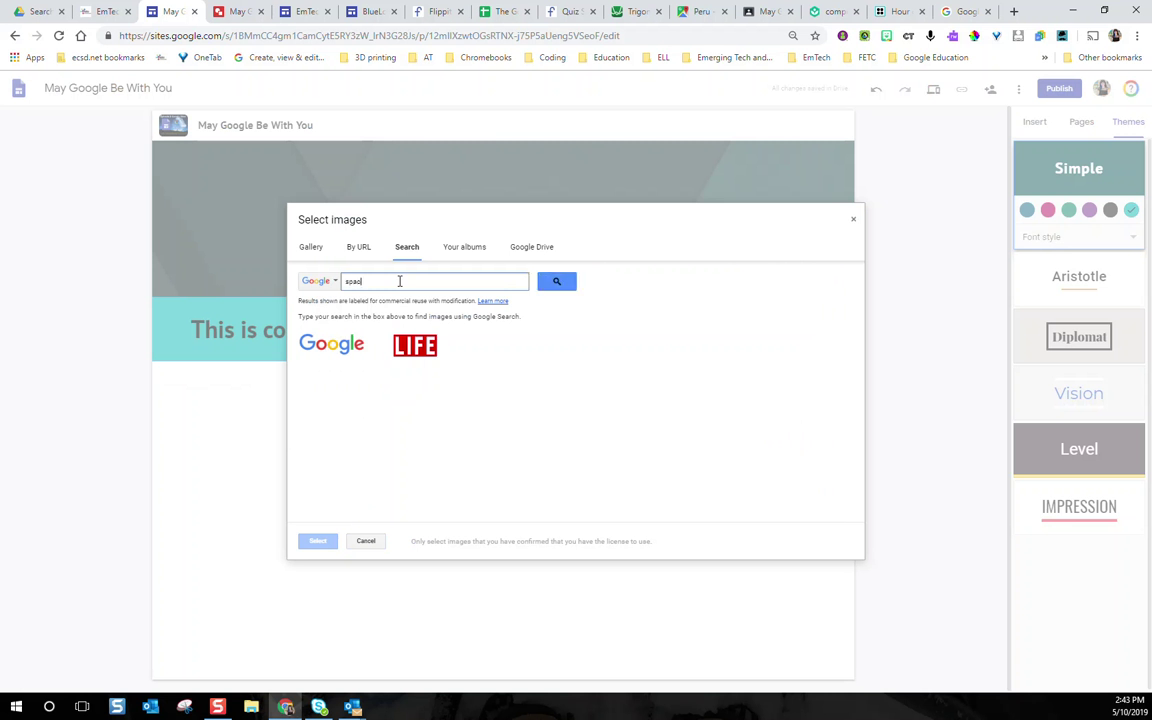
text(e)
key(Return)
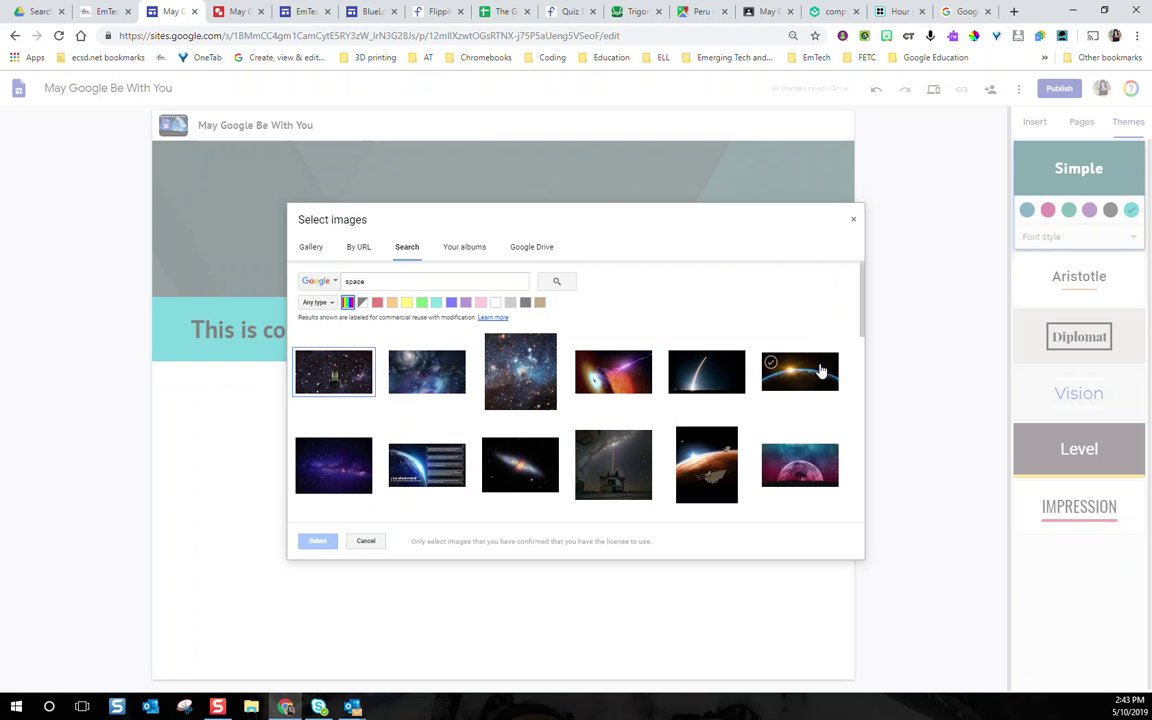
click(333, 465)
click(317, 540)
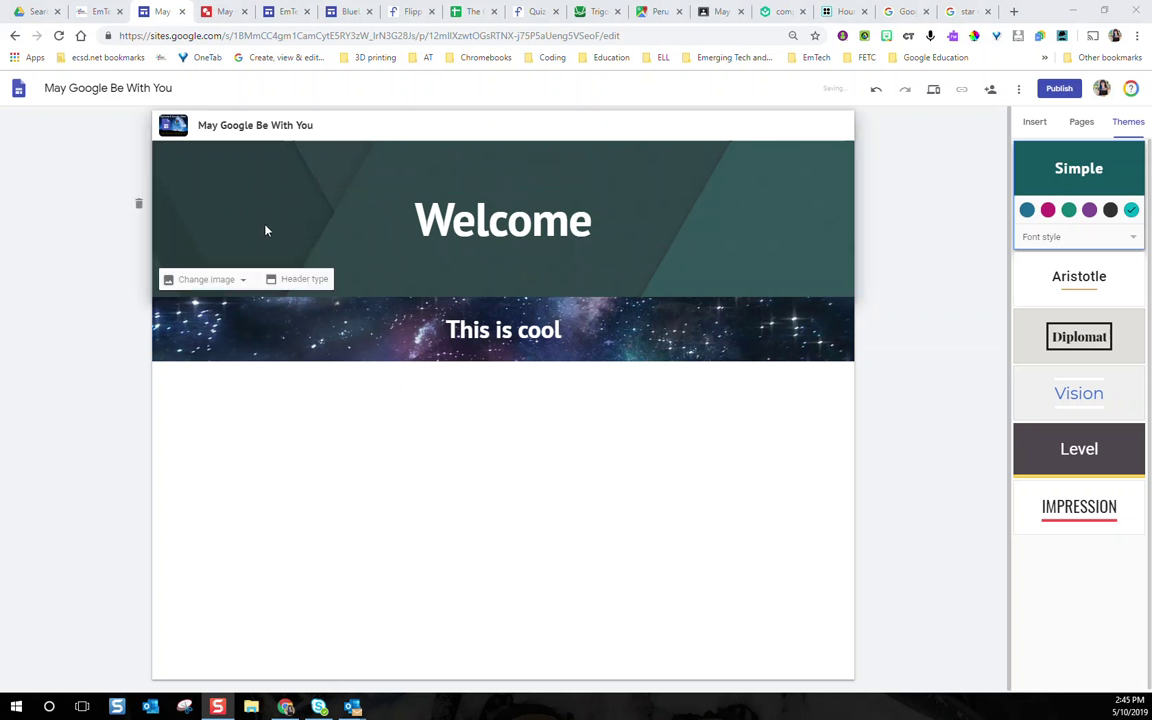
Step: In the "star wars gif" image results, copy the image address of the "Star wars GIFs - Get the best GIF on GIPHY" picture
click(210, 281)
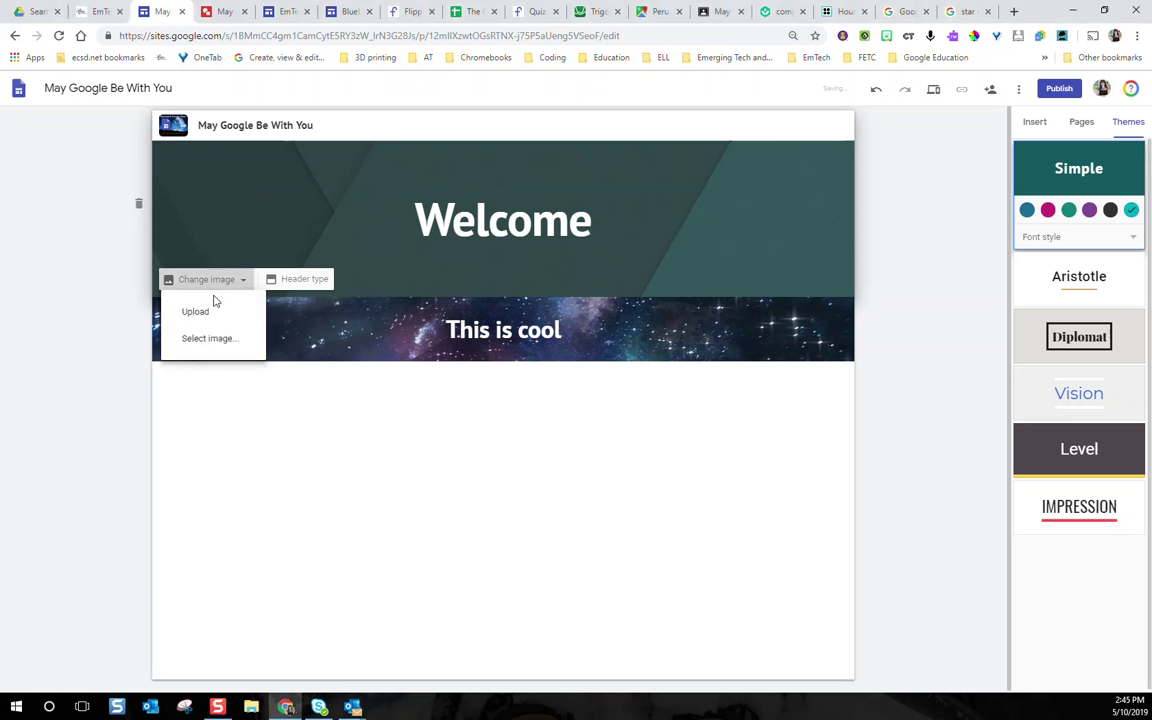
click(347, 377)
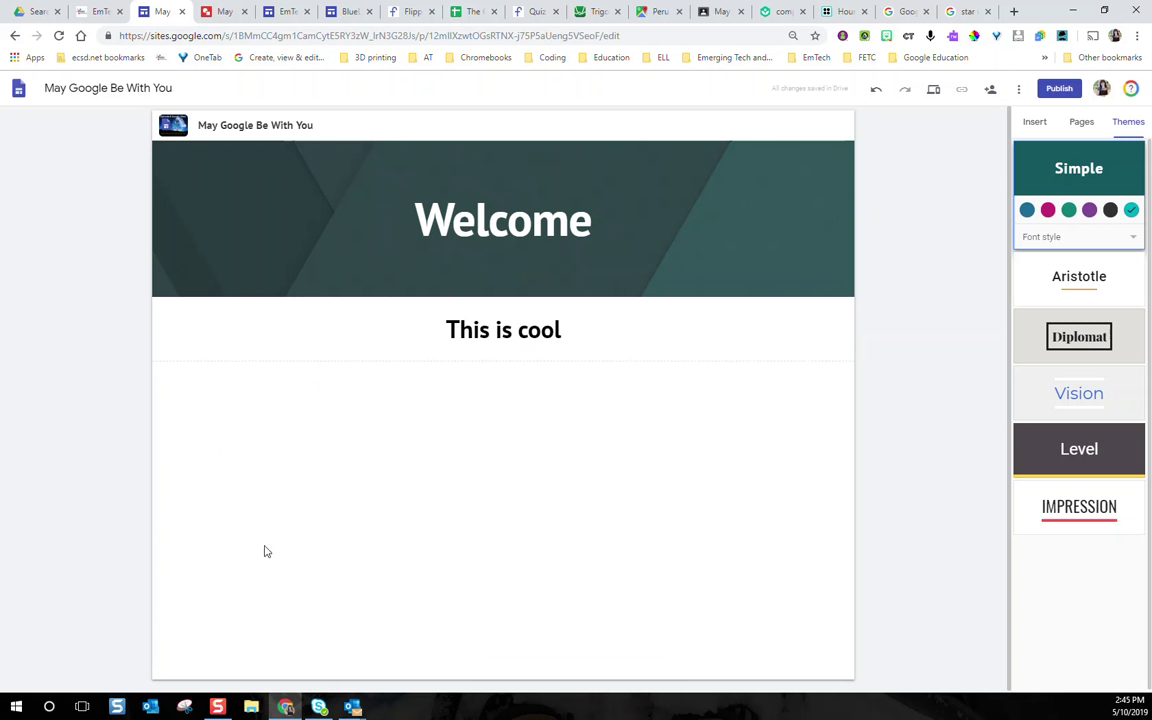
click(963, 13)
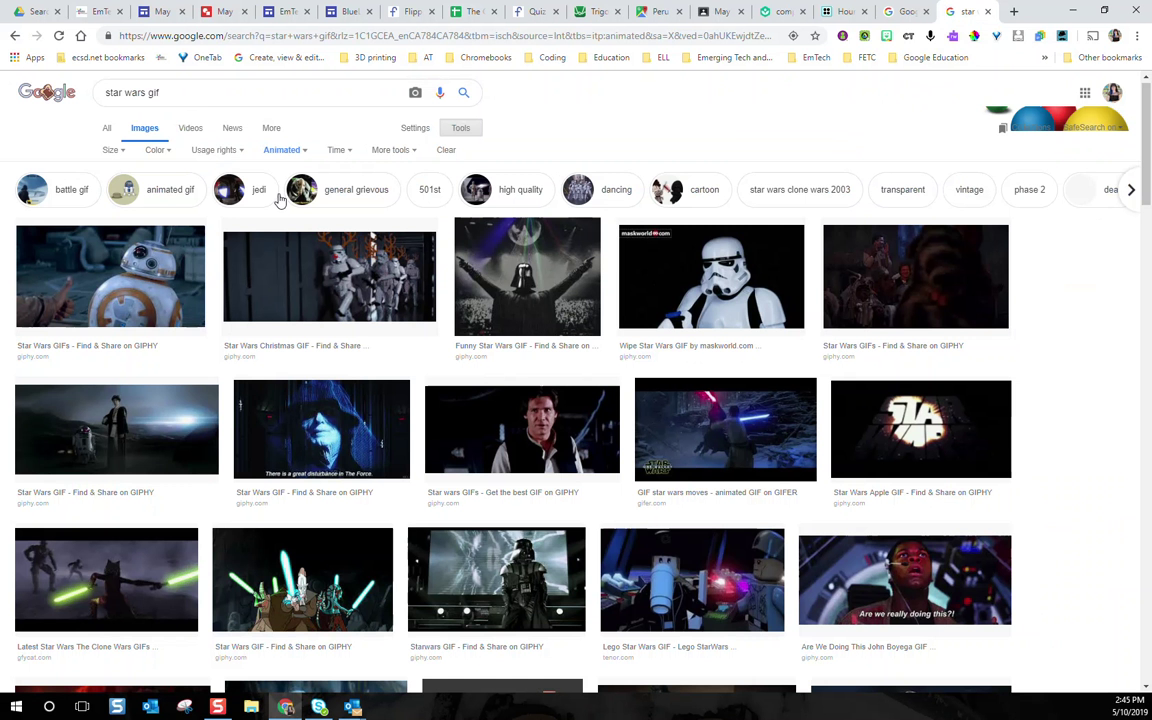
click(481, 392)
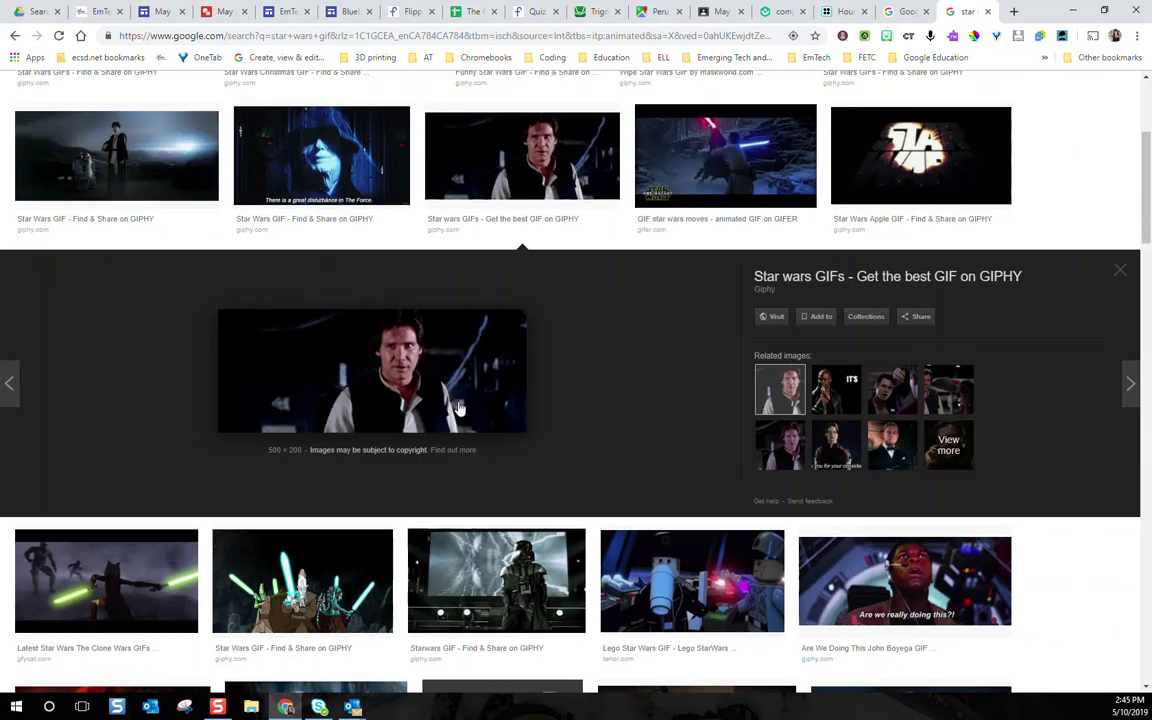
right_click(334, 357)
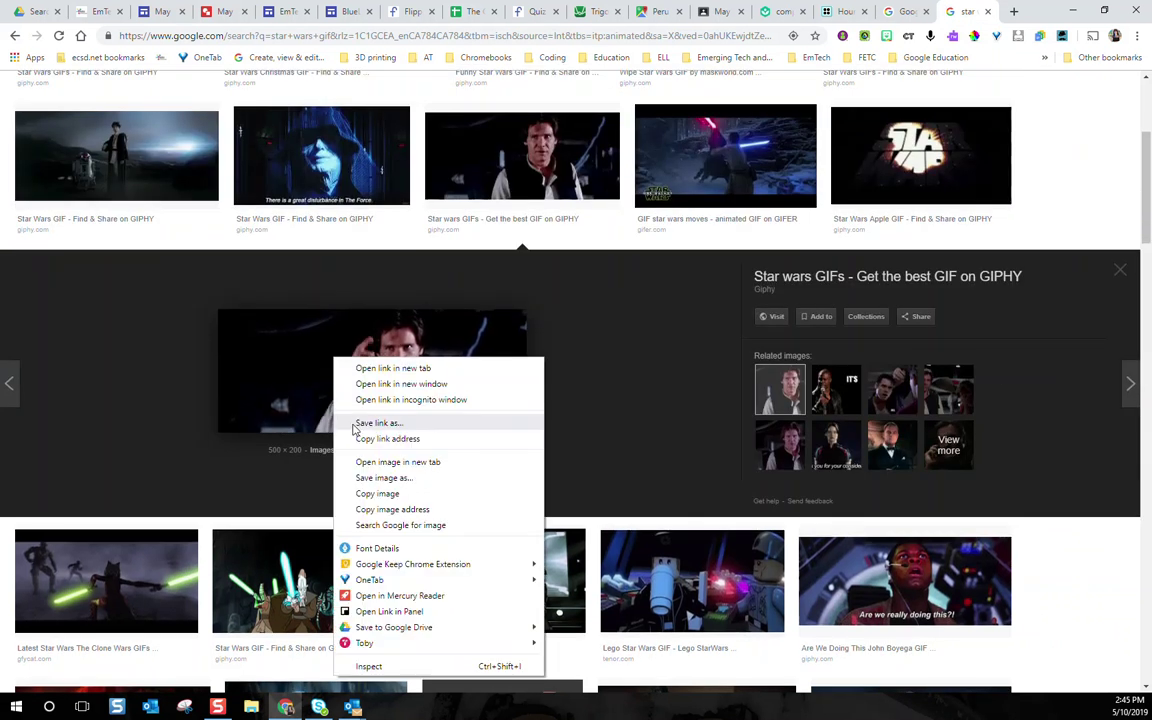
click(366, 509)
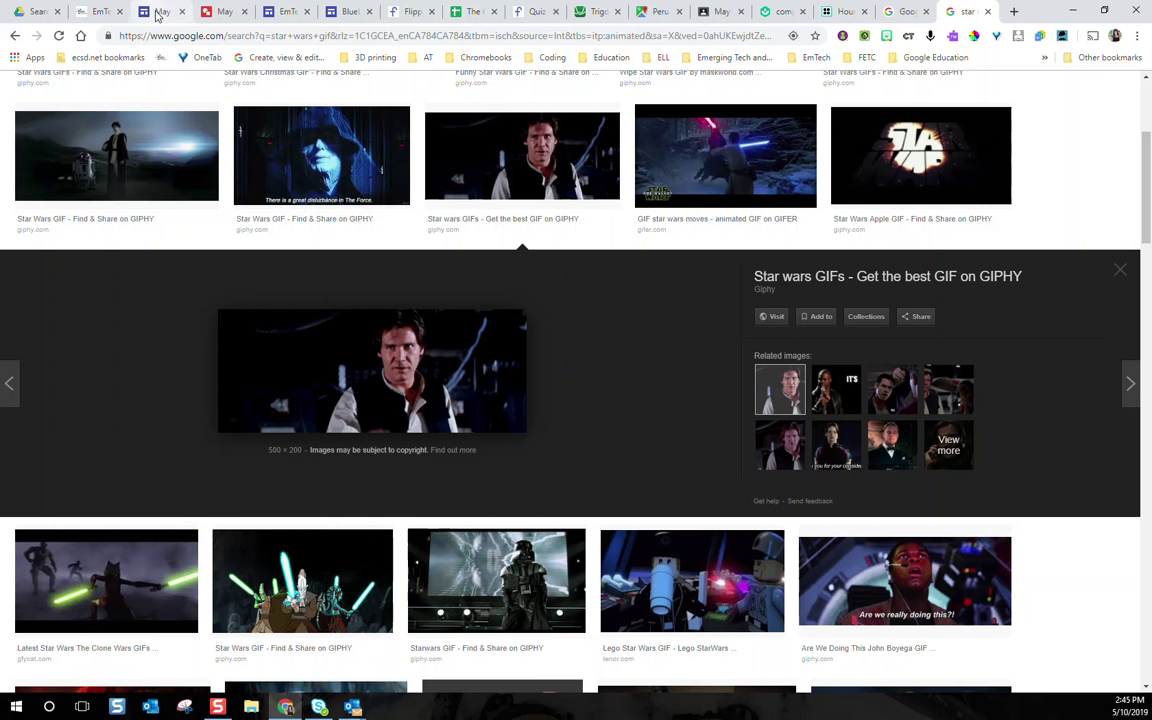
Step: Back in the May Google Be With You site, set the Welcome header image by URL using the copied GIPHY GIF address
click(157, 12)
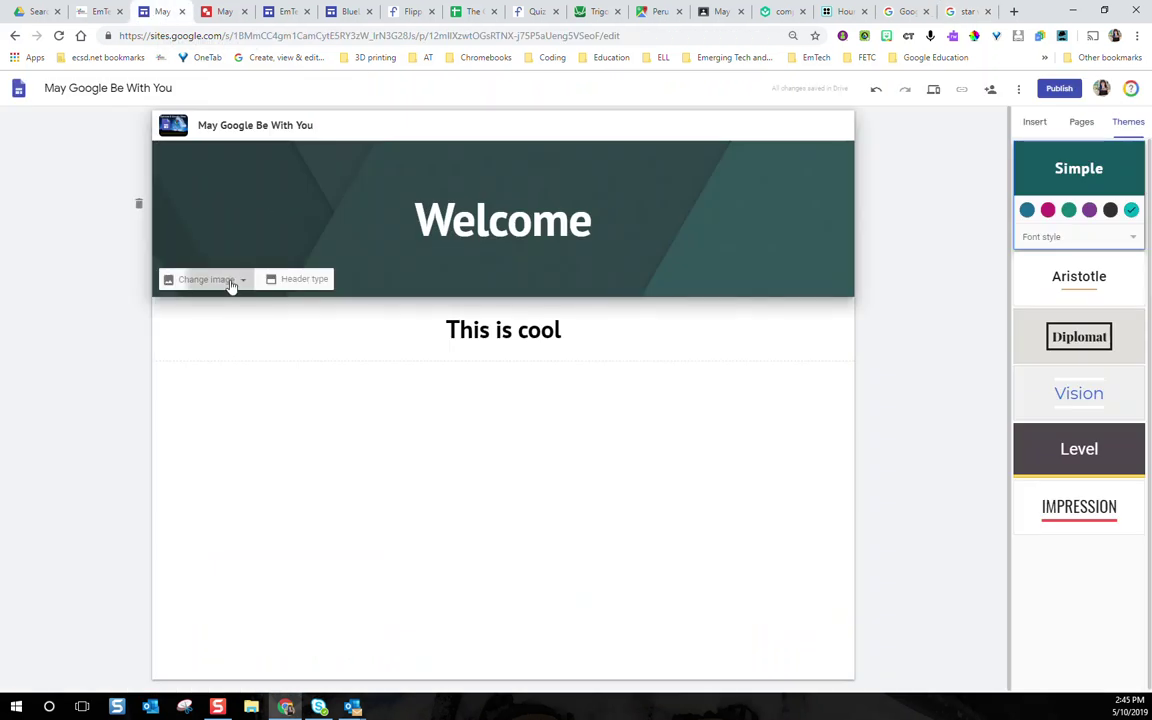
click(231, 282)
click(226, 340)
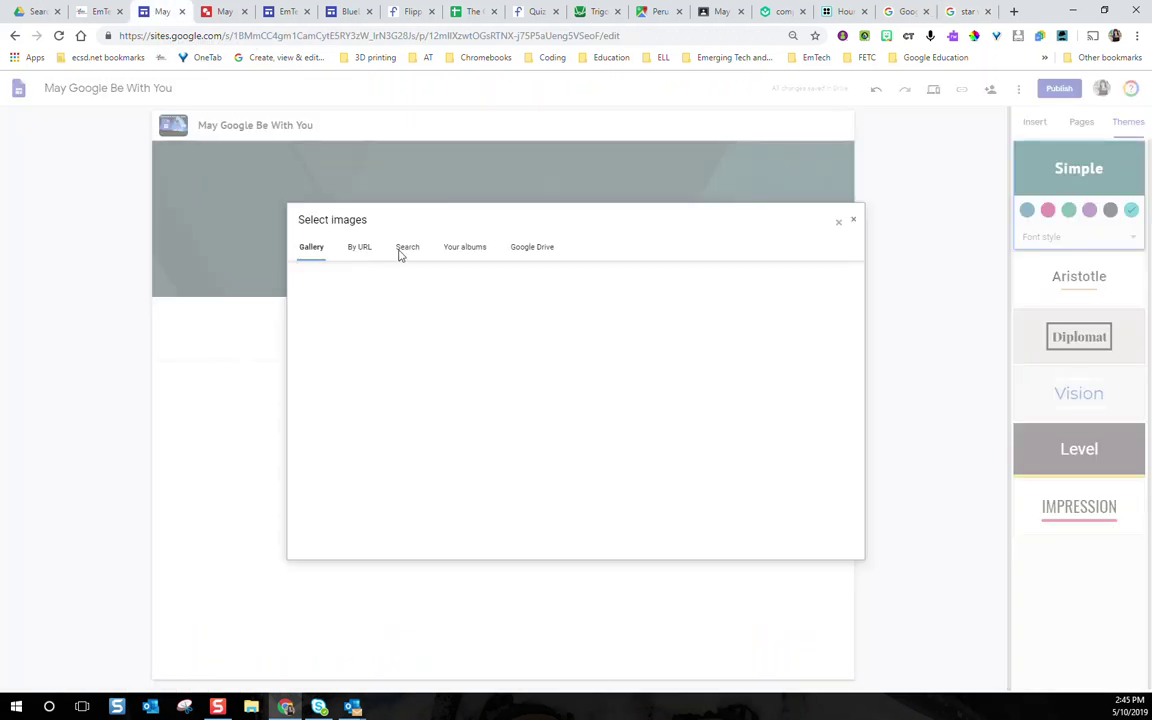
click(359, 247)
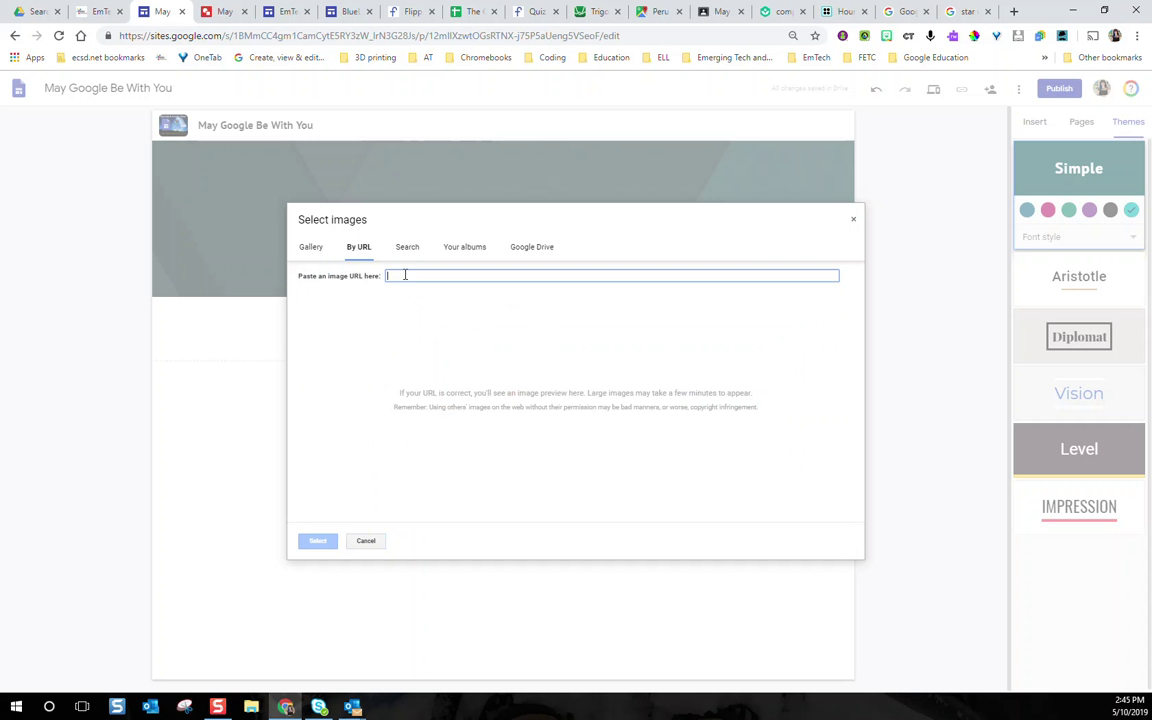
key(ctrl+v)
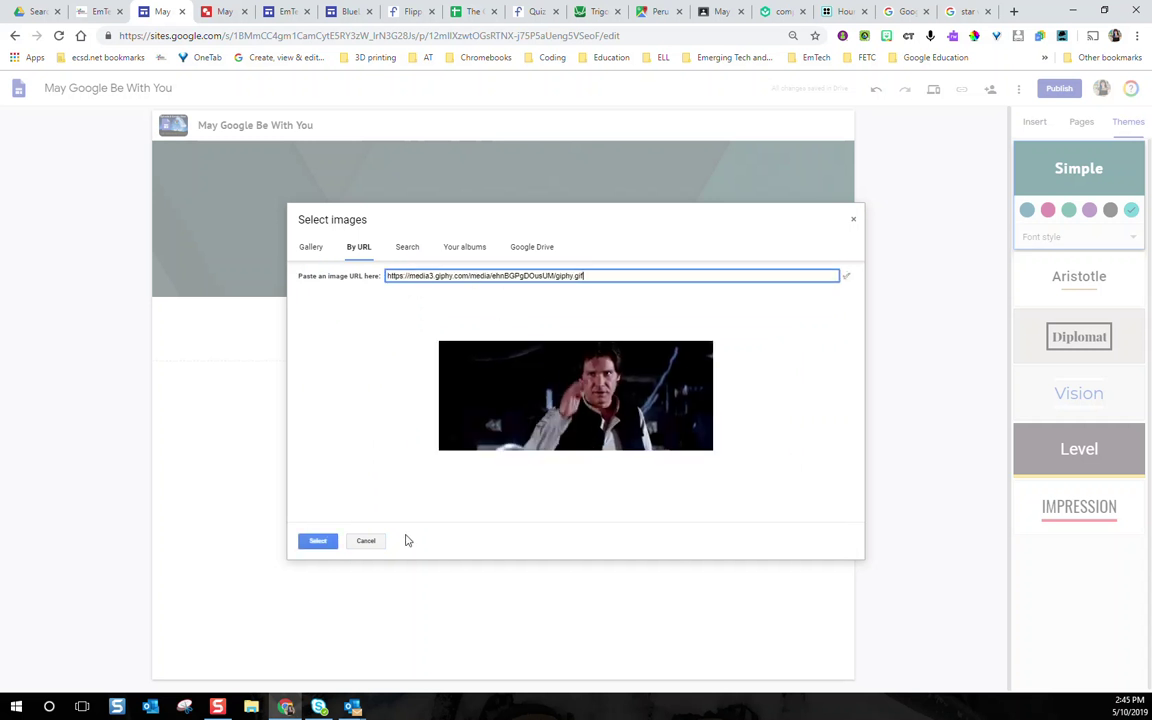
click(316, 541)
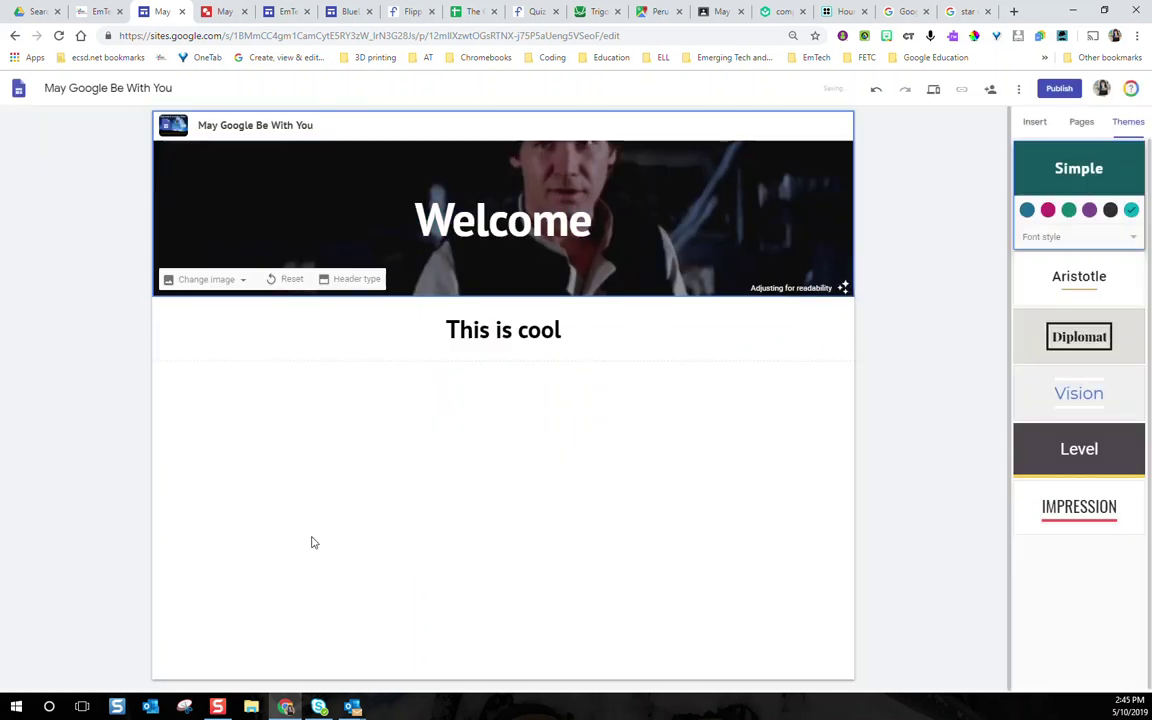
click(520, 430)
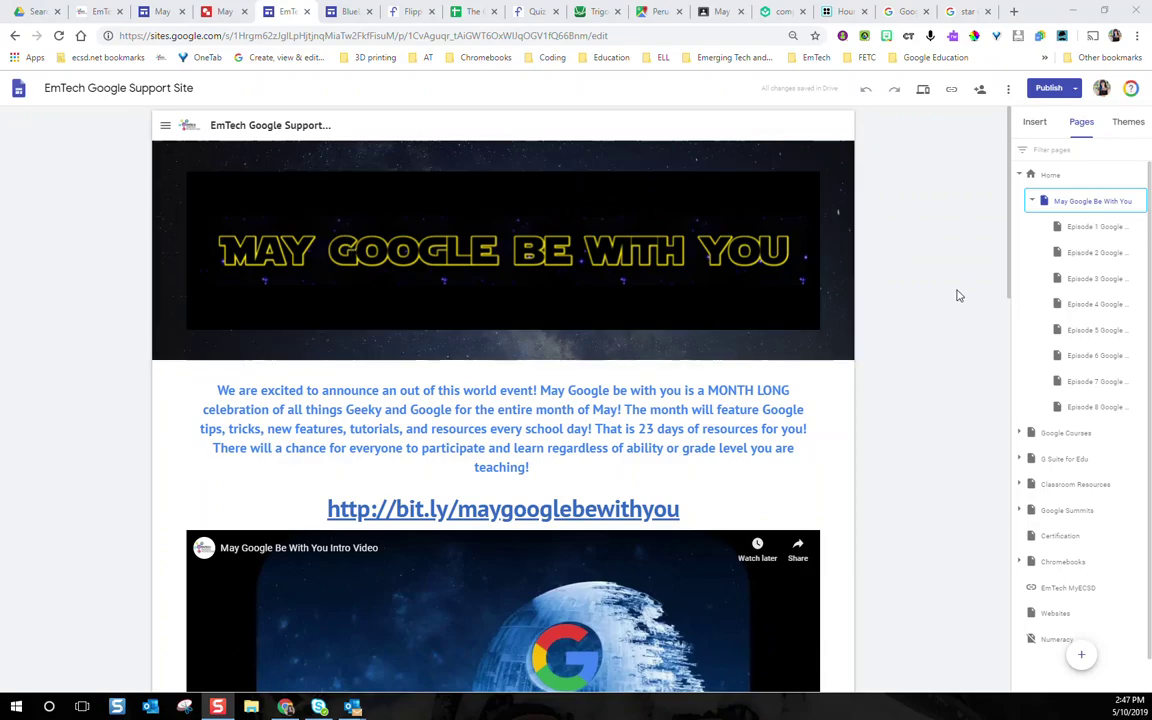
Step: Examine the May Google Be With You page of the EmTech Google Support Site and the page links on its Episode 4, 5 and 6 images
scroll(957, 295, down, 3)
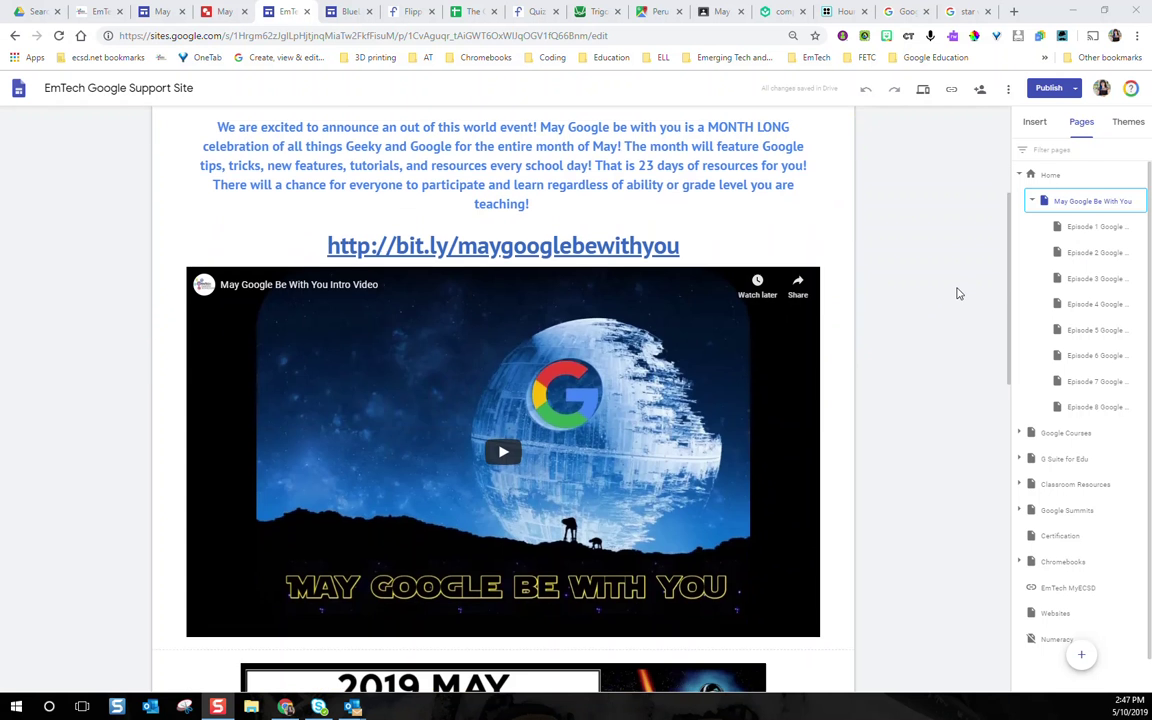
scroll(950, 285, up, 2)
scroll(823, 306, up, 3)
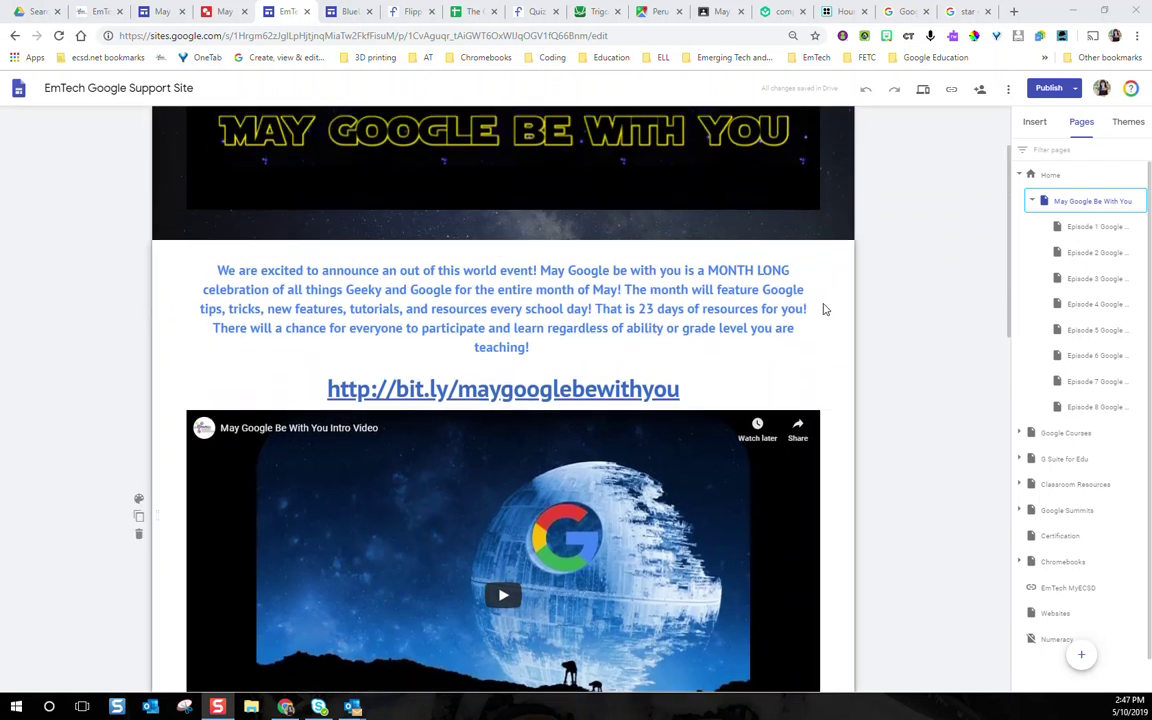
scroll(1031, 326, down, 1)
scroll(900, 396, down, 6)
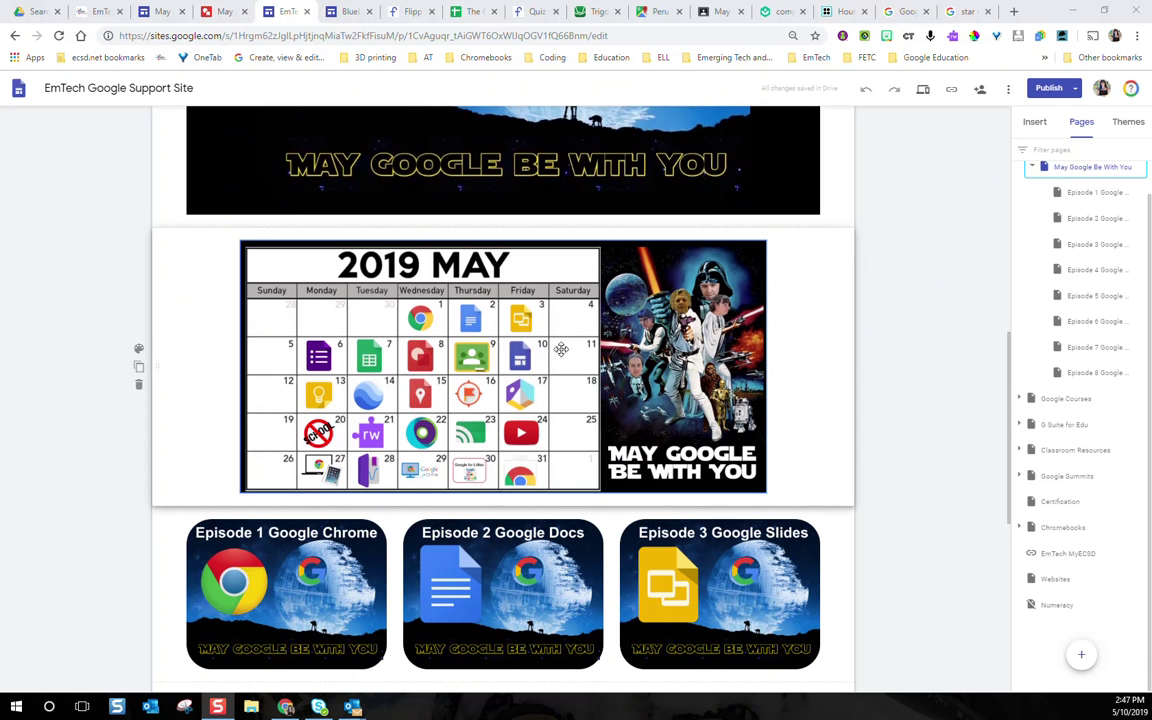
scroll(890, 375, down, 2)
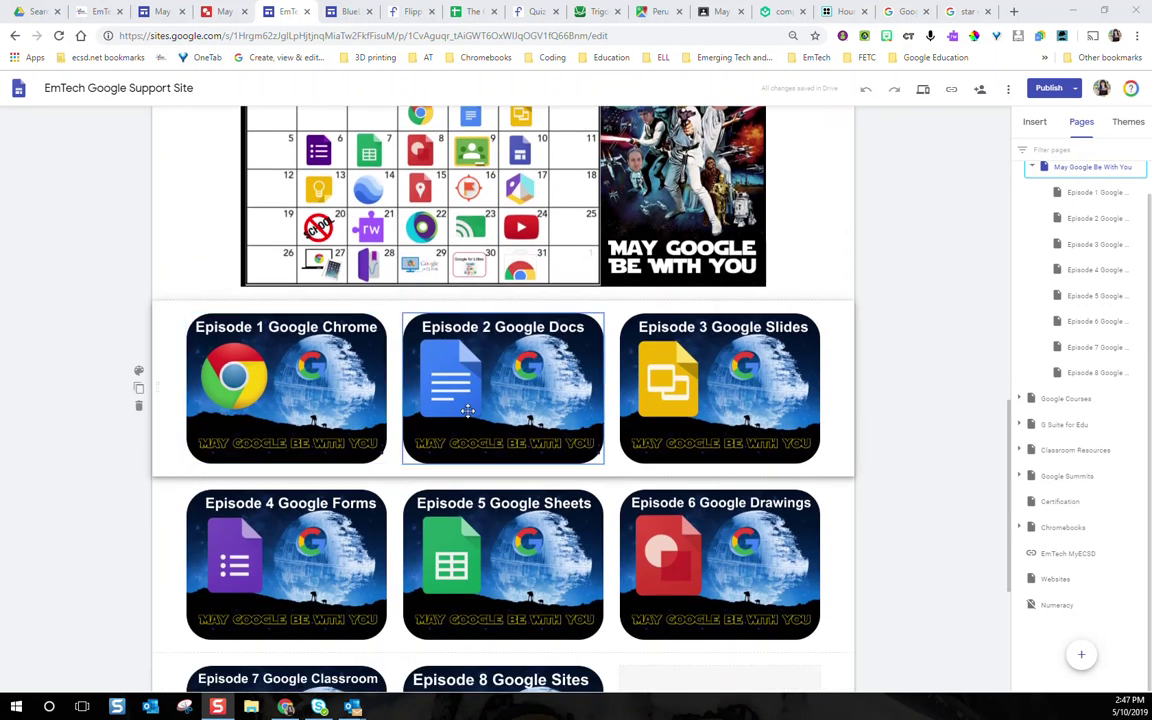
scroll(260, 420, down, 1)
click(270, 427)
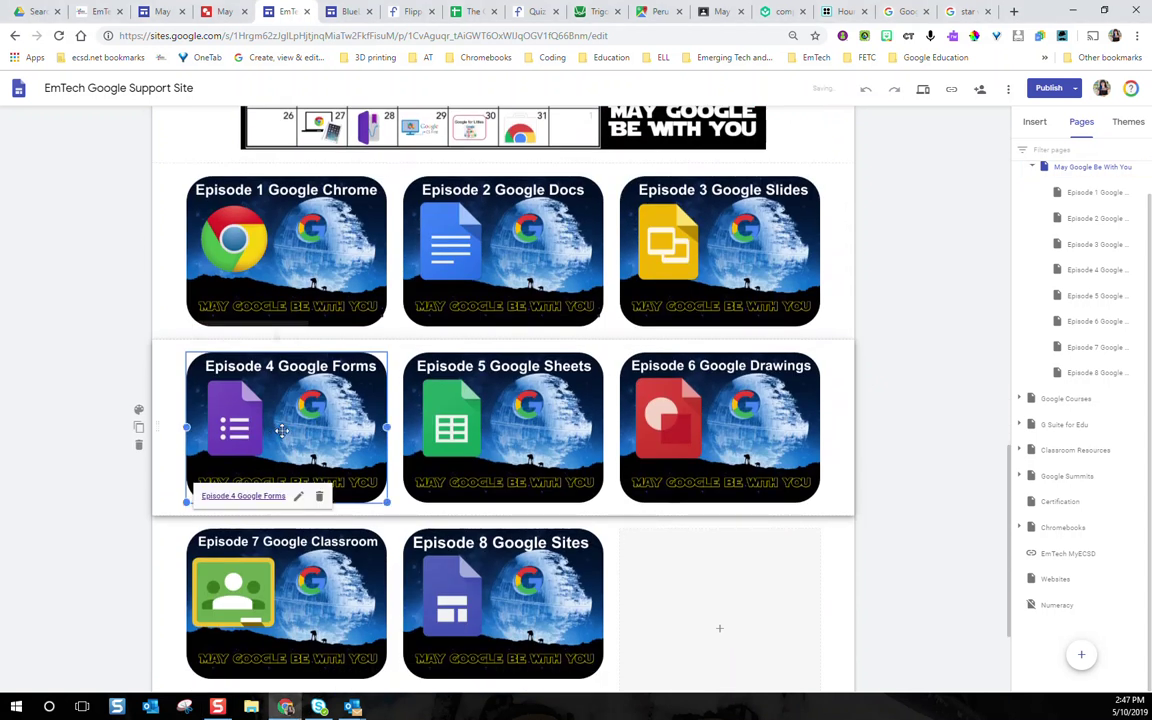
click(470, 435)
click(659, 446)
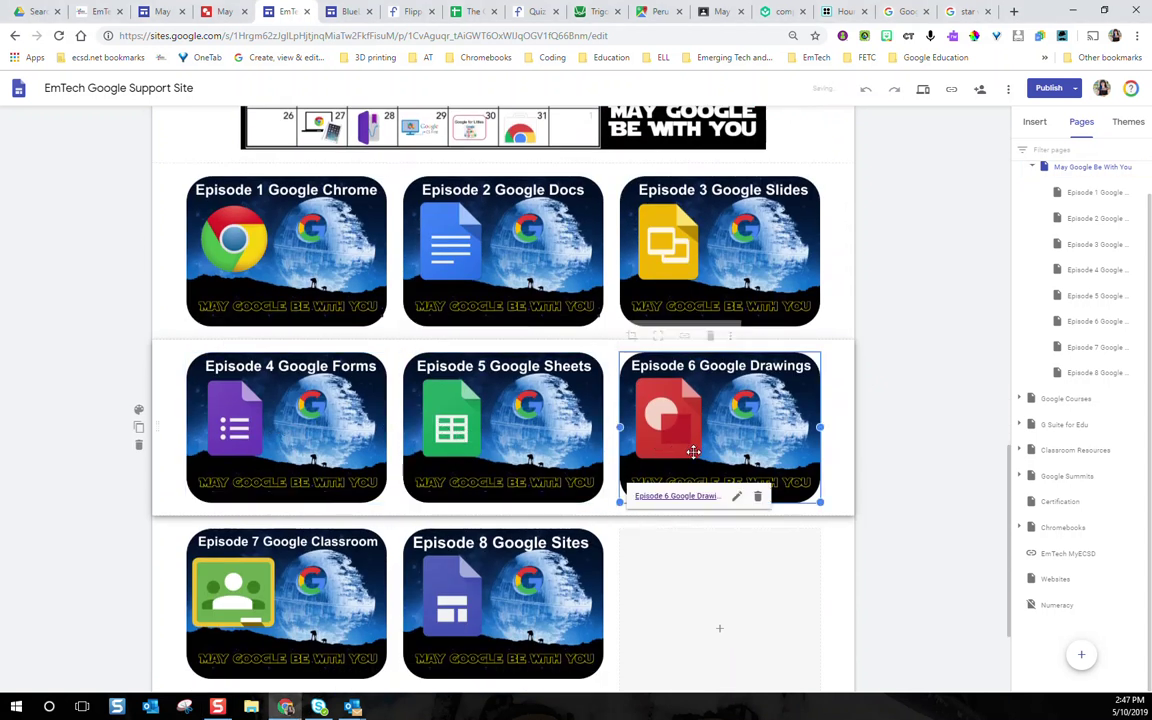
Step: Link the Episode 7 Google Classroom image to the site's "Episode 7 Google Classroom" page
click(313, 533)
scroll(313, 533, down, 1)
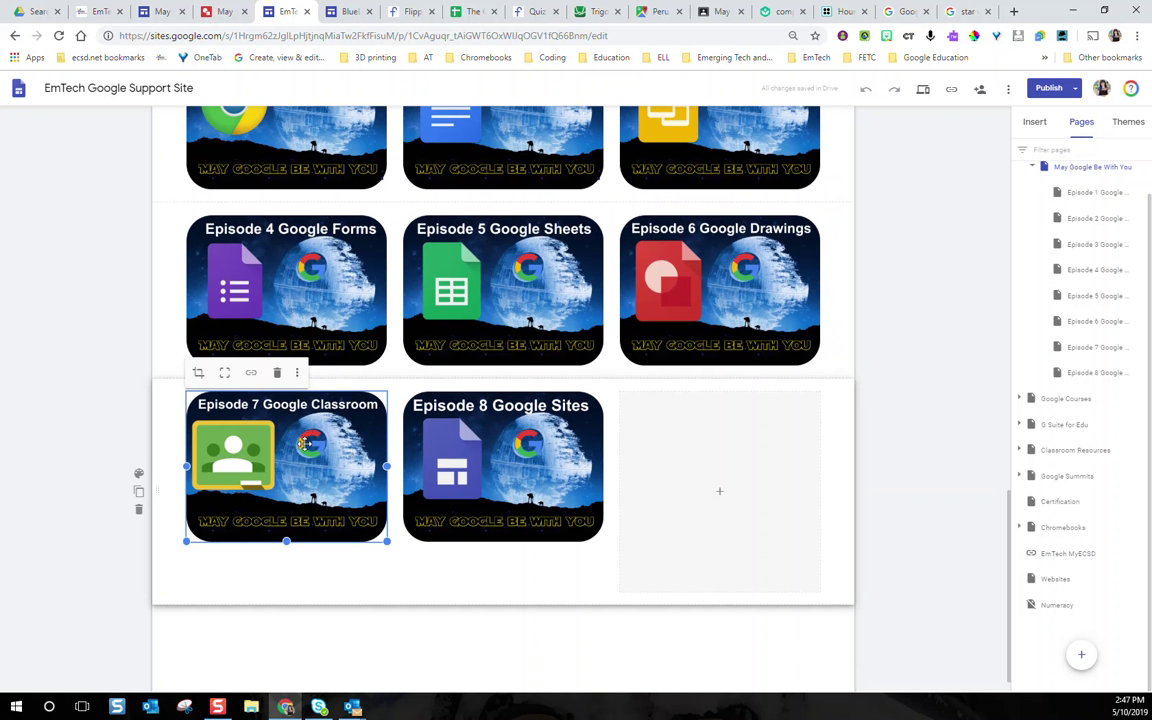
click(255, 378)
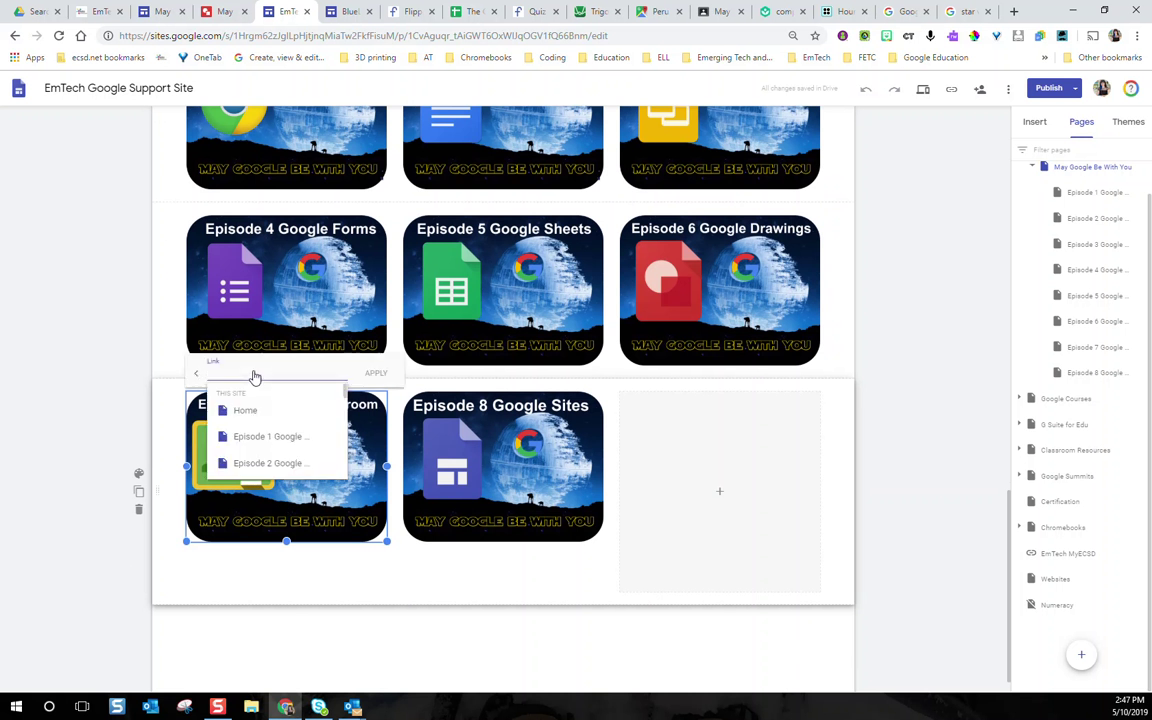
scroll(298, 432, down, 3)
click(268, 458)
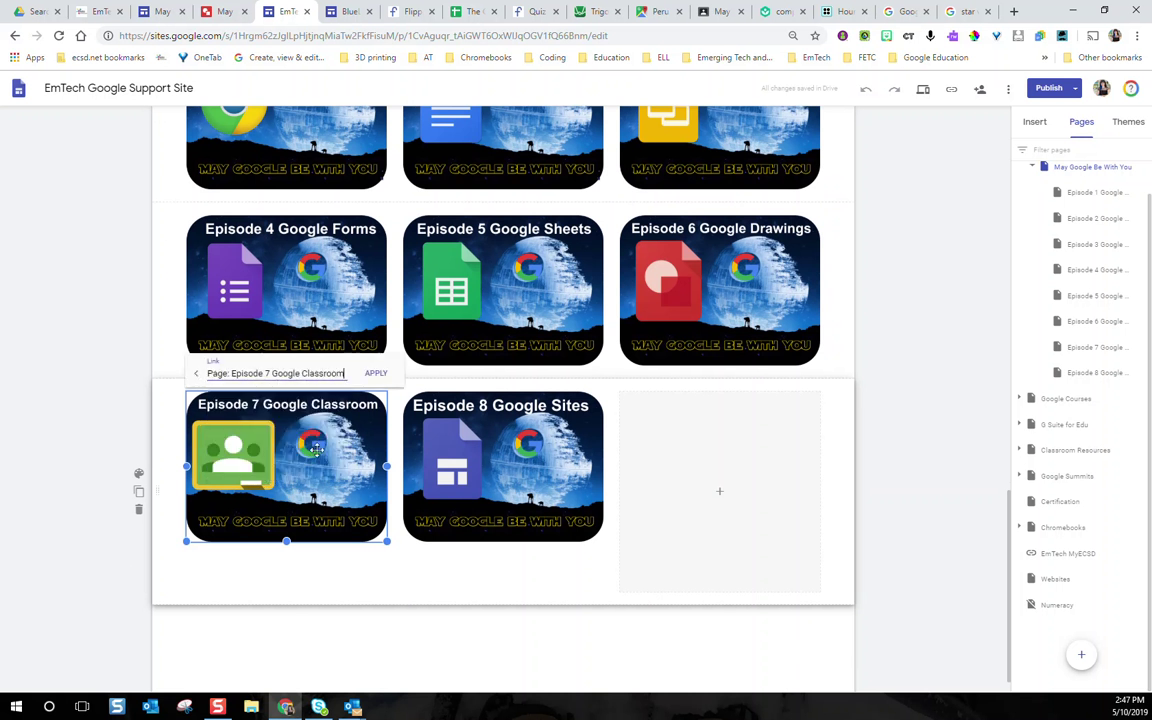
click(376, 373)
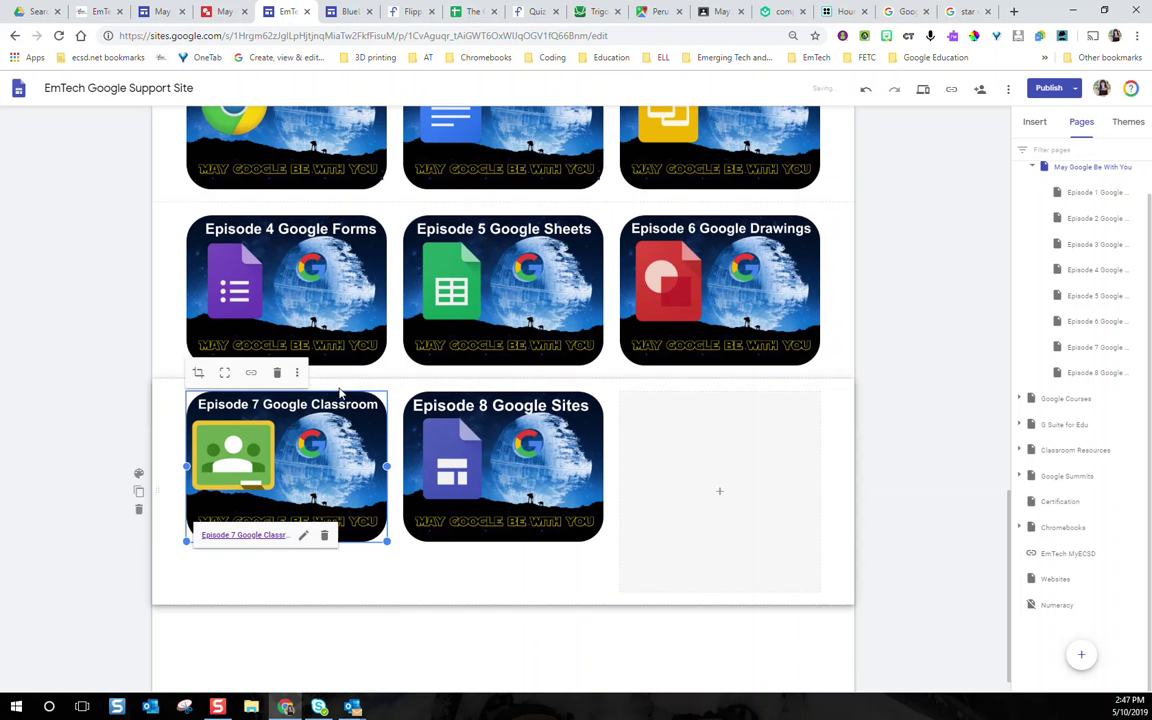
Step: Link the Episode 8 Google Sites image to the site's "Episode 8 Google Sites" page
click(478, 468)
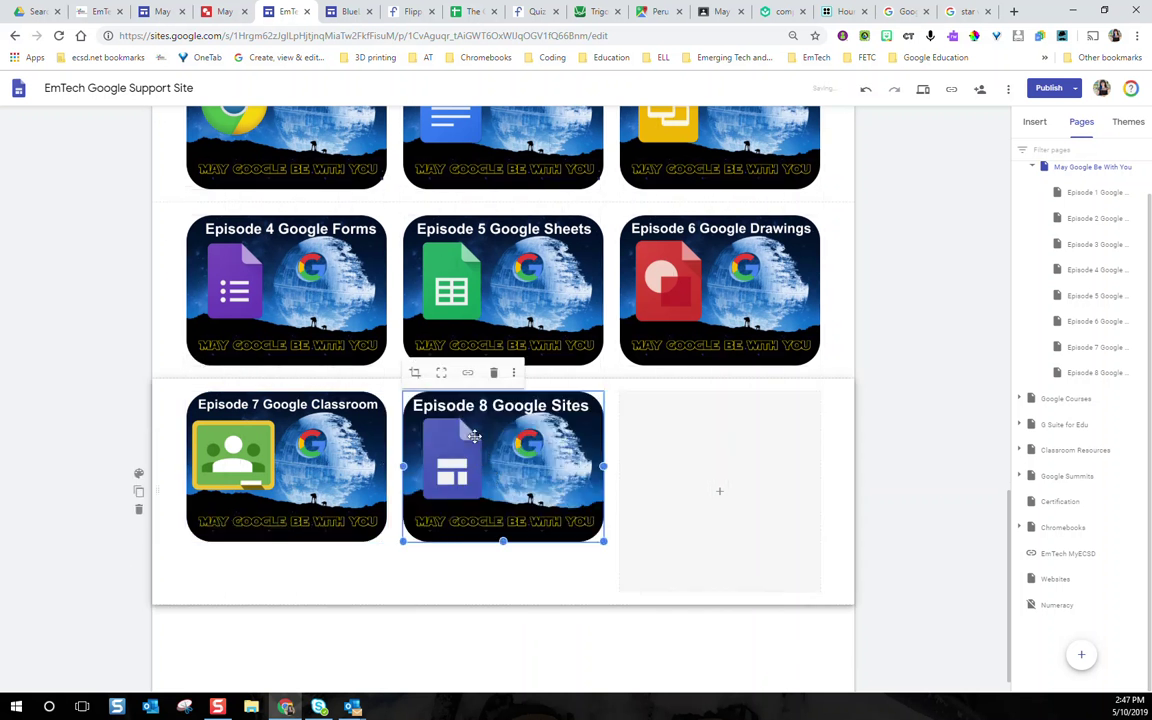
click(469, 376)
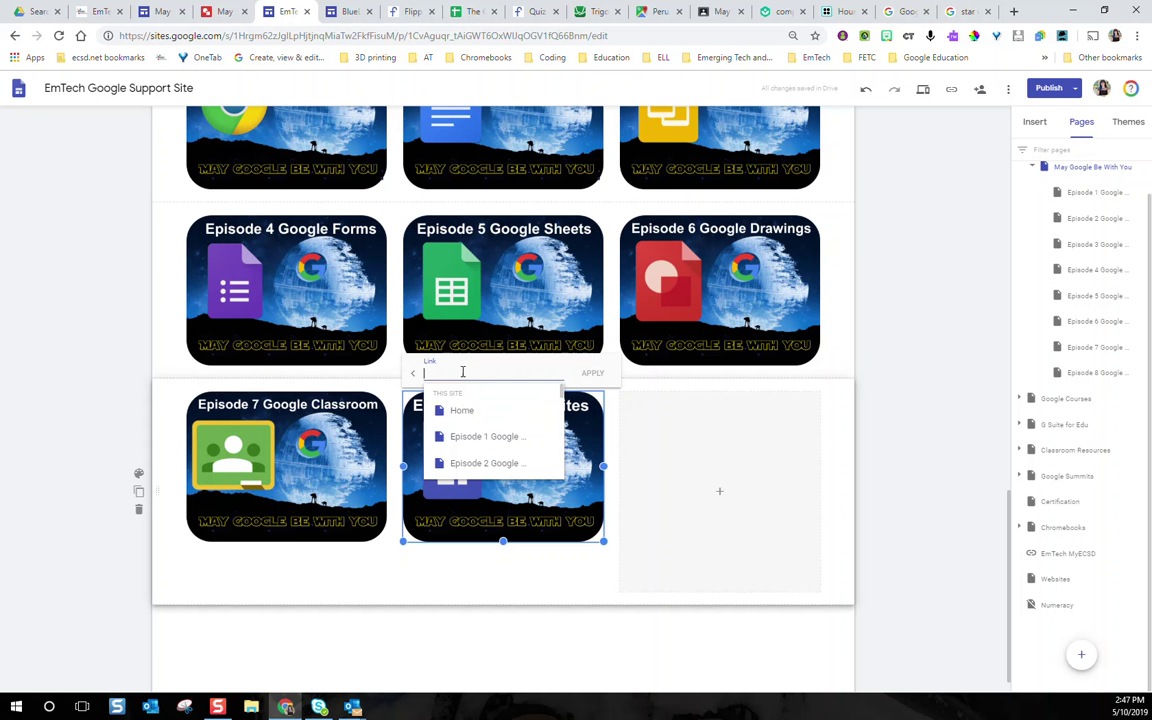
scroll(502, 437, down, 3)
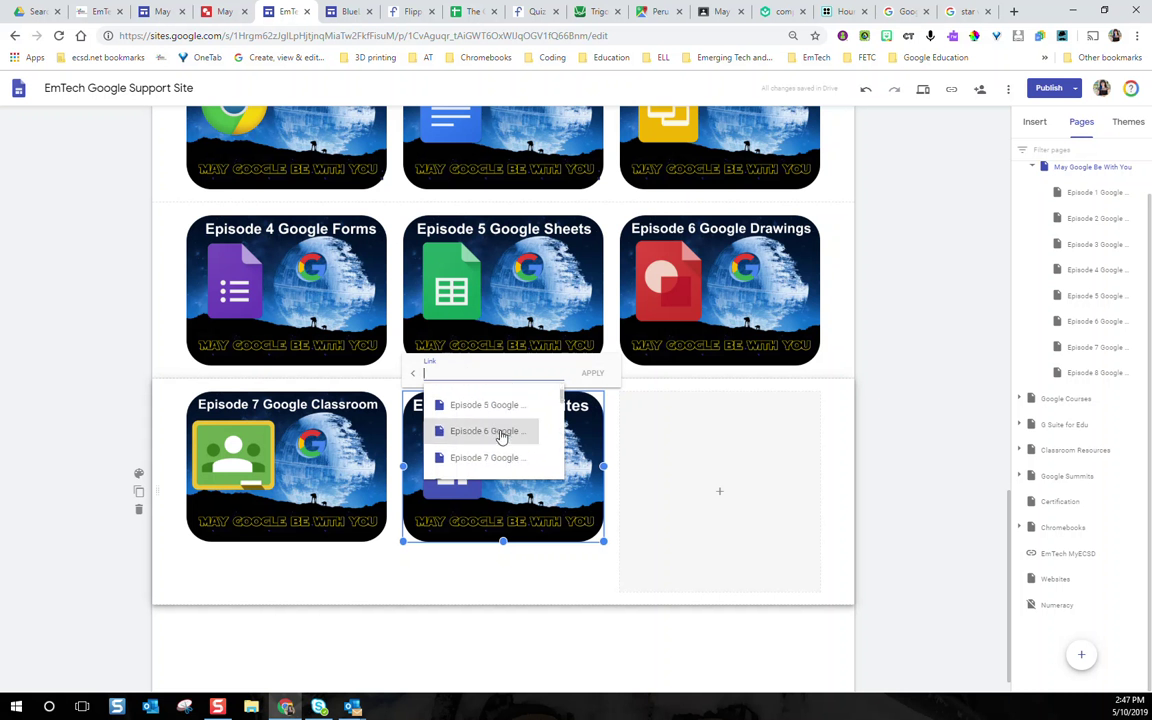
scroll(502, 435, down, 4)
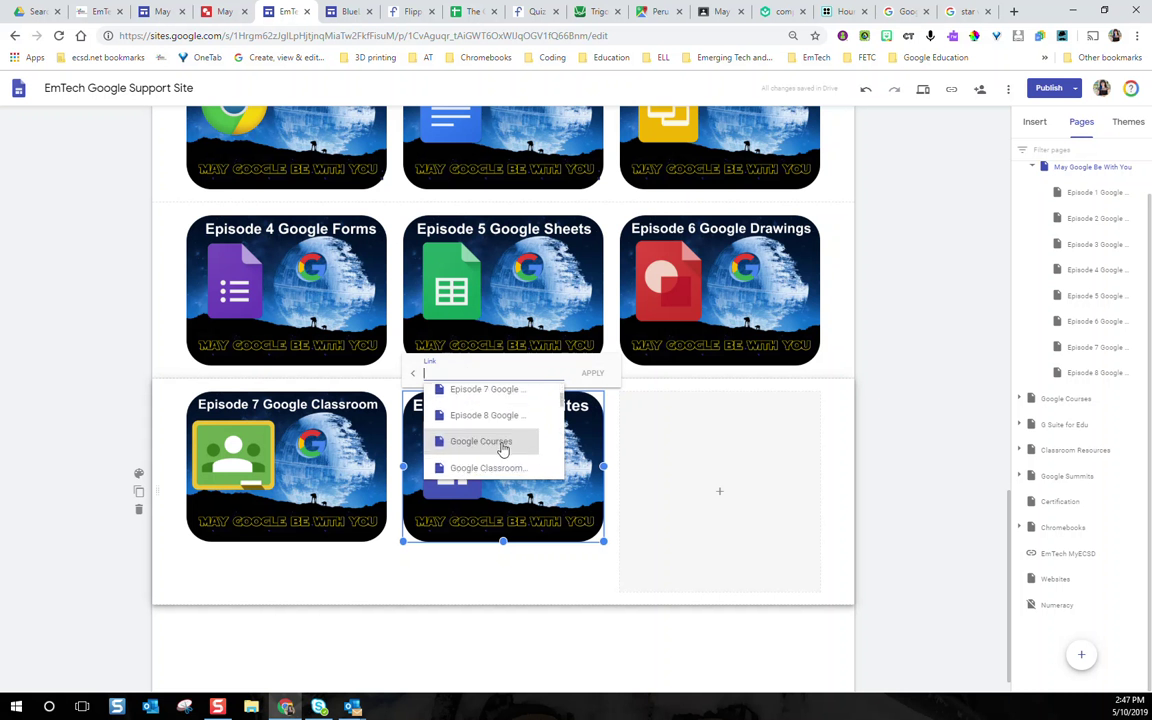
scroll(500, 425, up, 2)
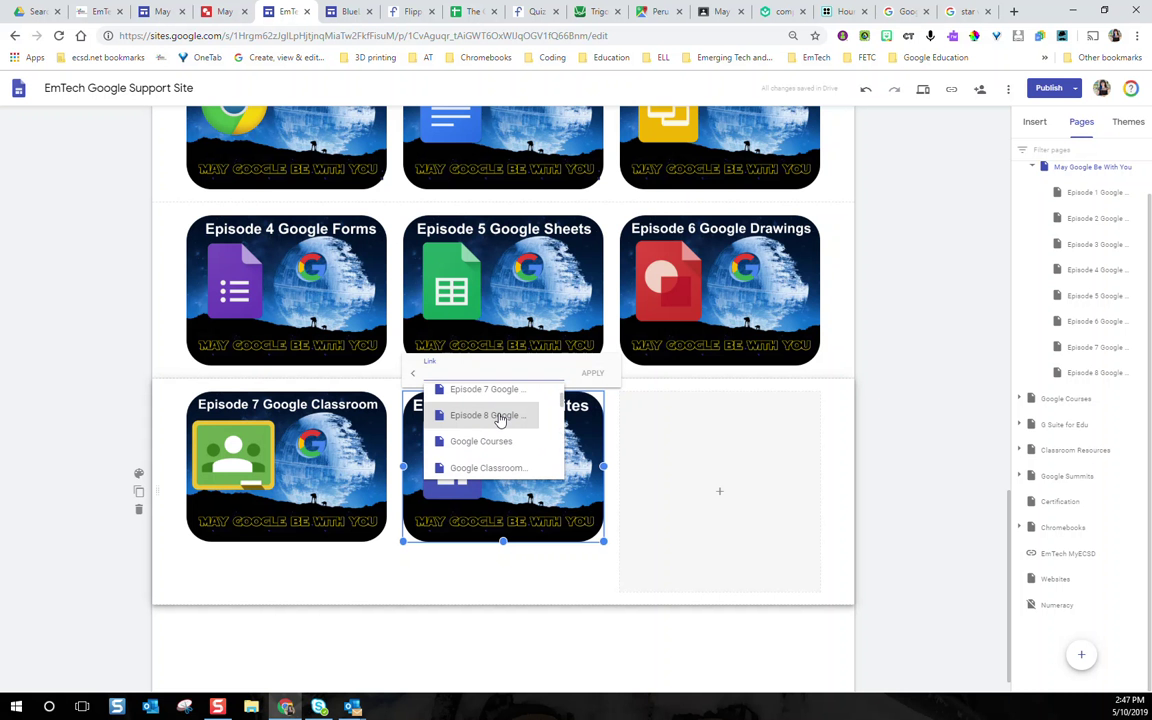
click(500, 420)
click(590, 374)
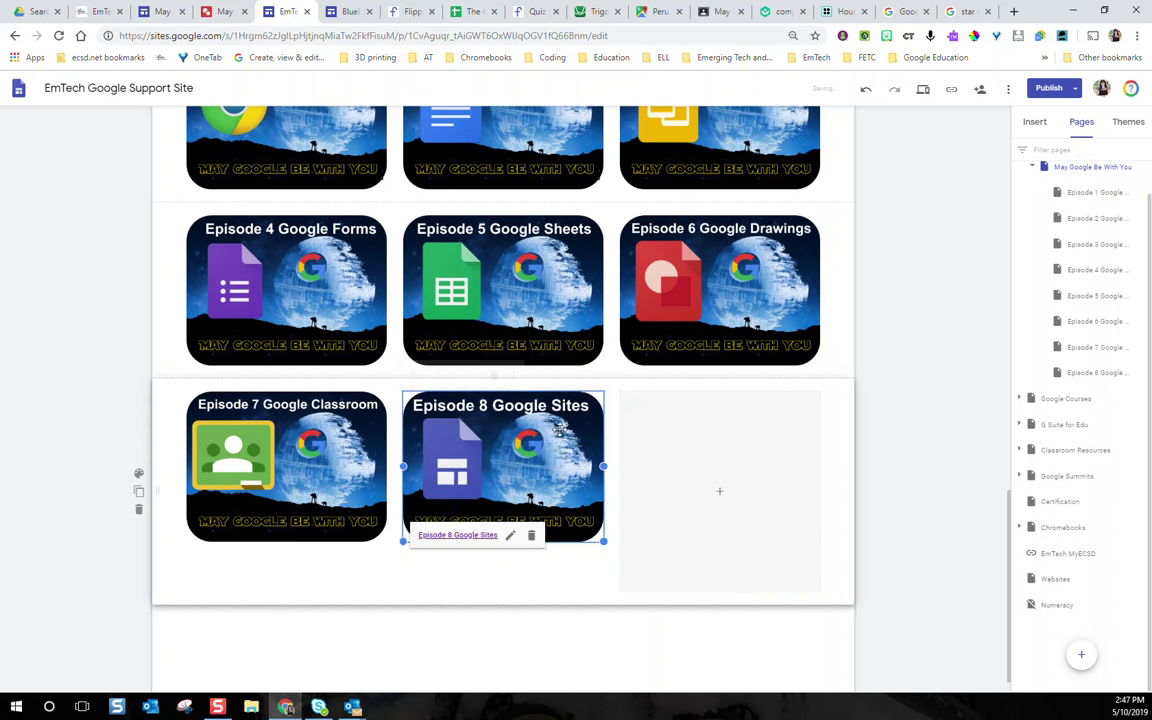
click(563, 605)
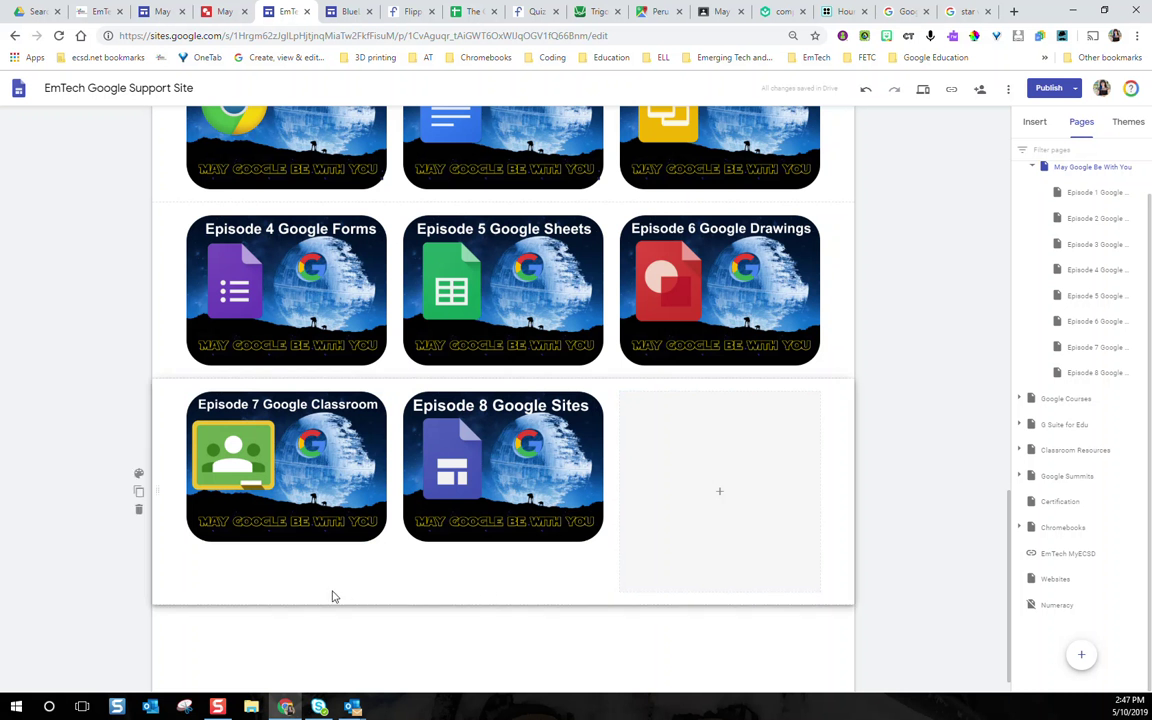
Step: In the May Google Be with You Button drawing, insert the thumbs-up Bitmoji and place it in the sky beside the Death Star
click(224, 11)
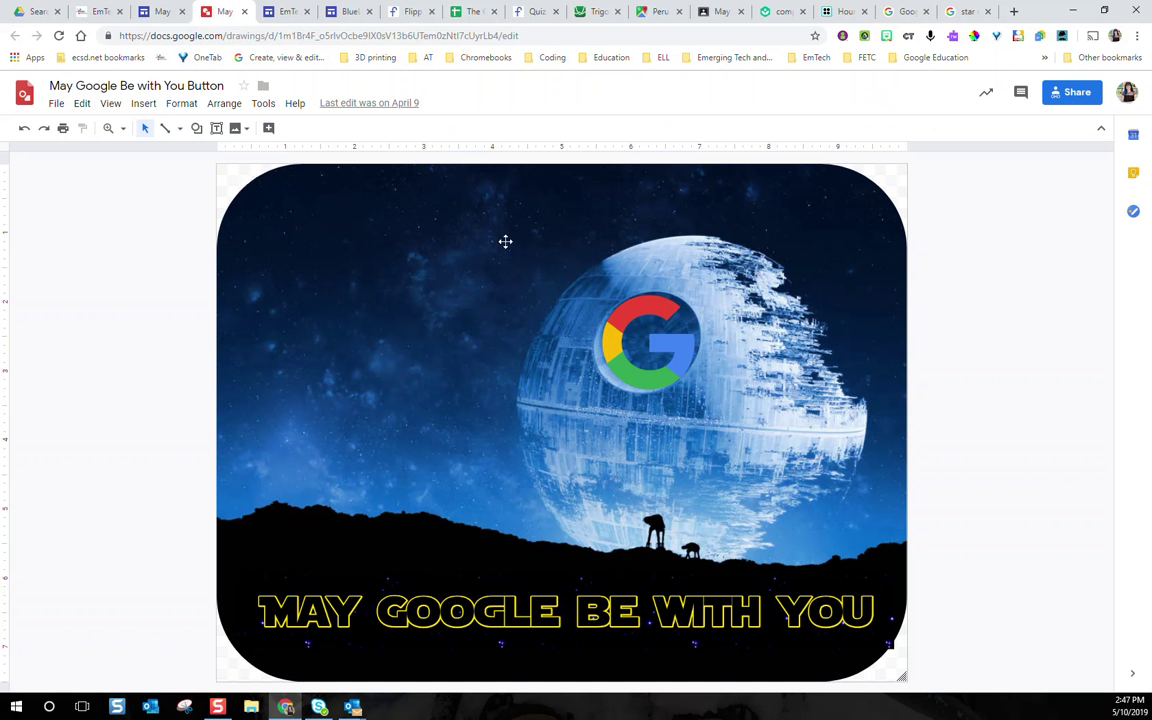
click(886, 37)
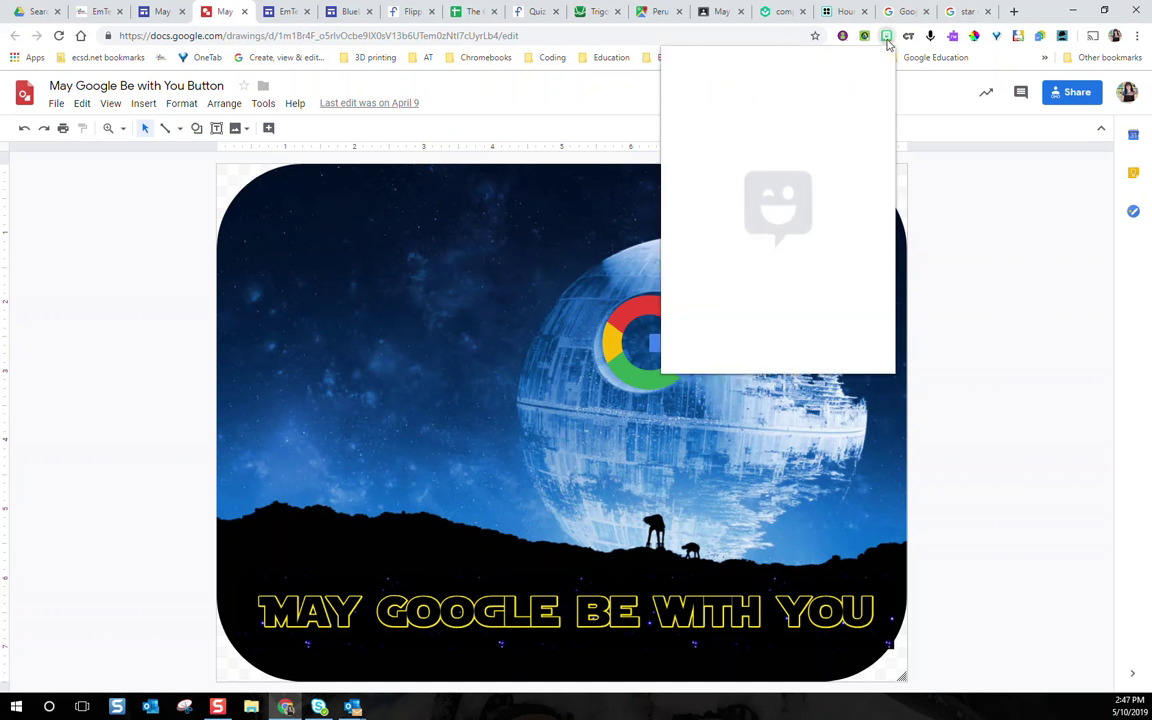
drag(703, 200, 365, 303)
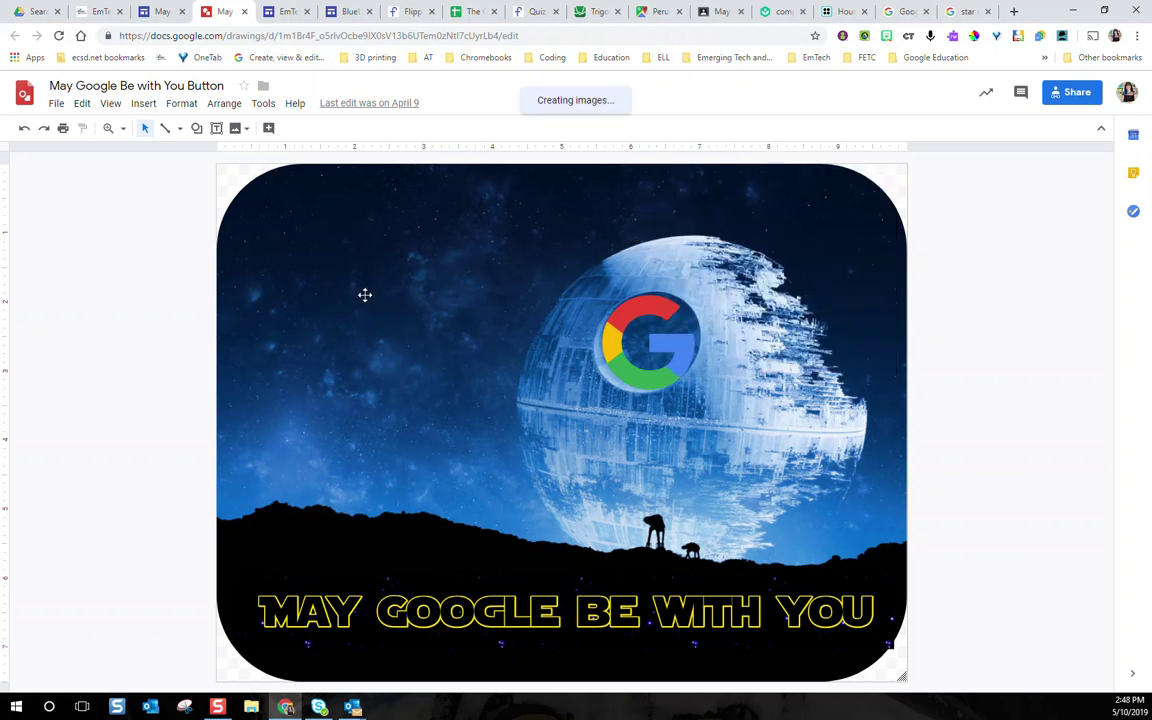
drag(517, 459, 430, 418)
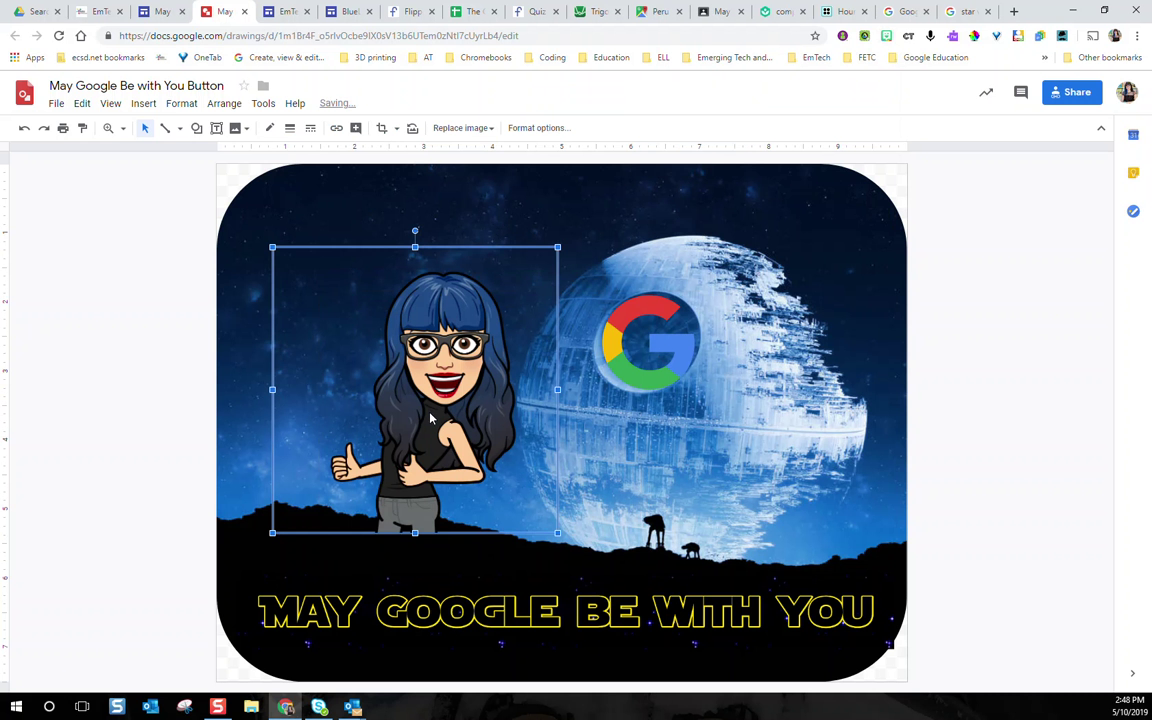
drag(315, 444, 290, 452)
click(127, 388)
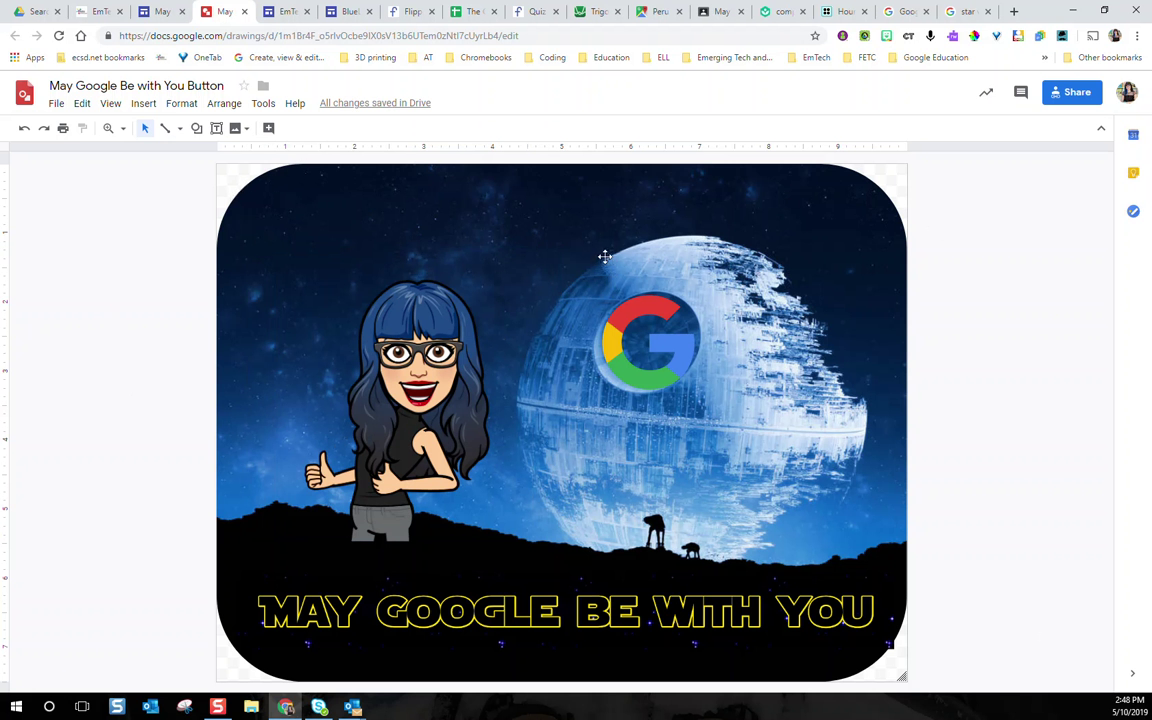
Step: Download the May Google Be with You Button drawing as a PNG image named 3
click(57, 107)
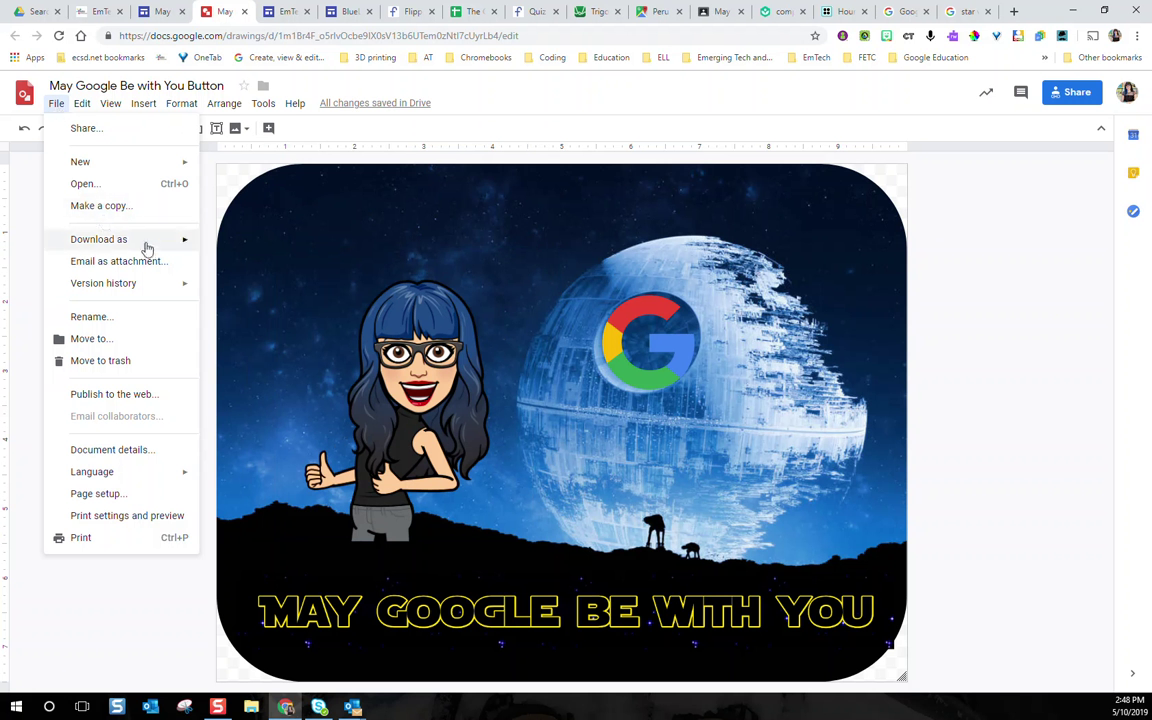
mouse_move(149, 239)
click(262, 289)
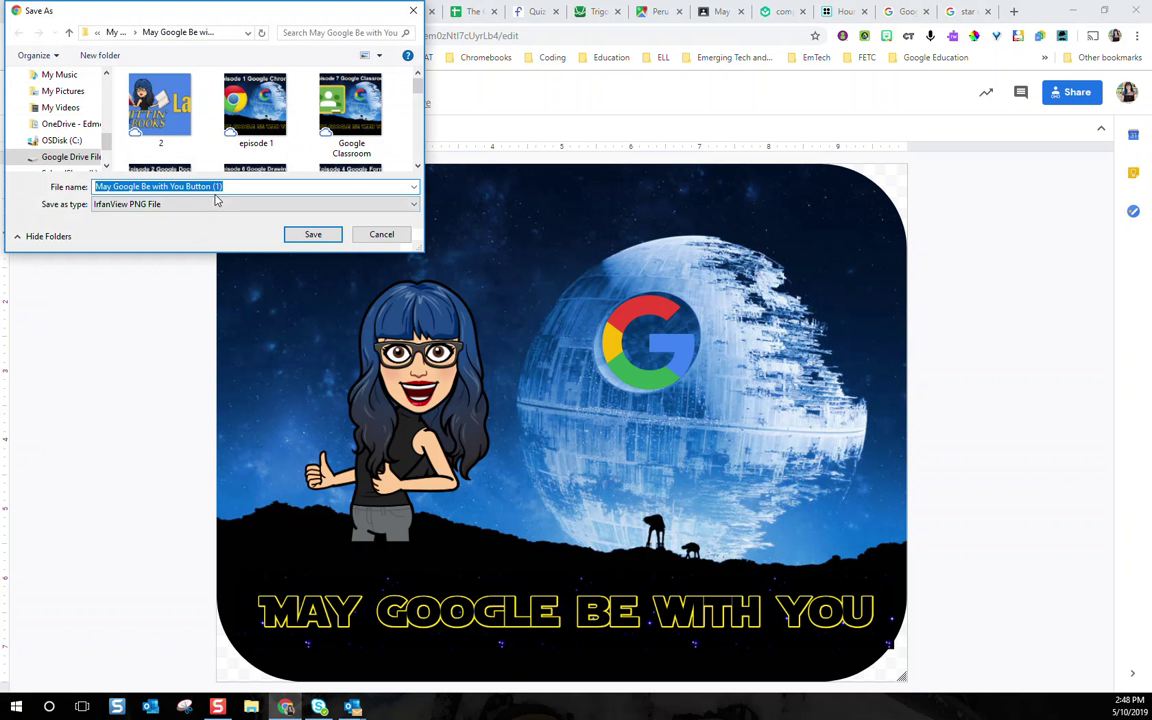
text(3)
click(319, 234)
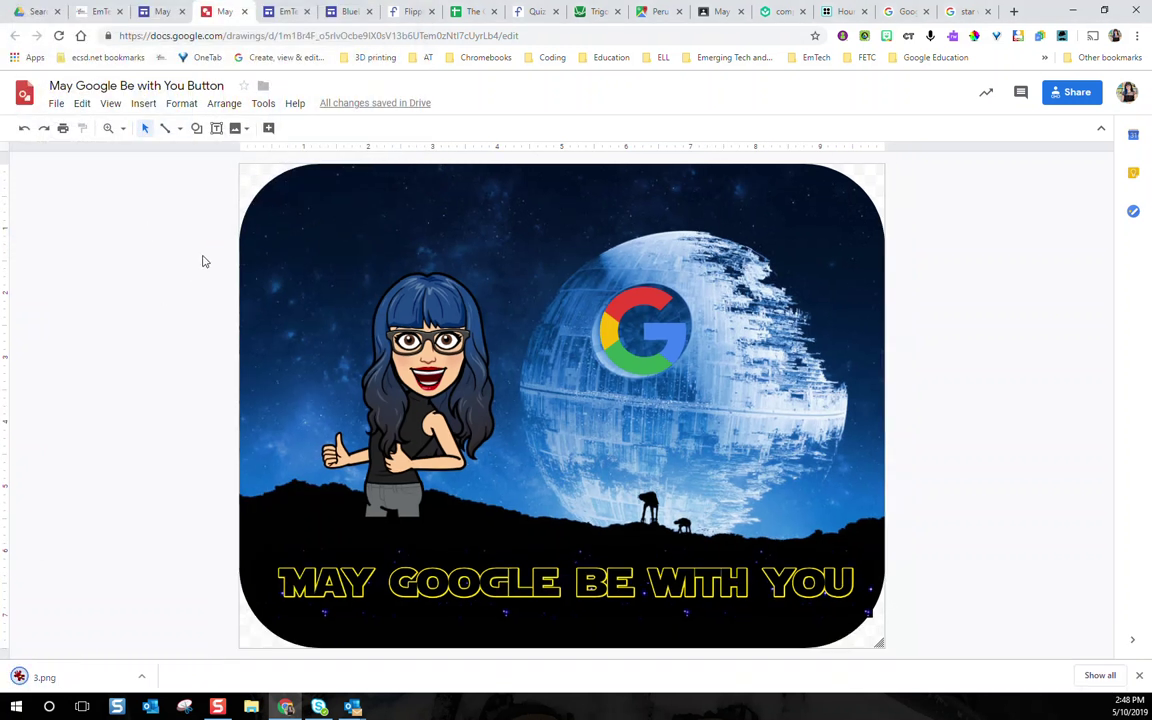
Step: Return to the EmTech Google Support Site and show the quick insert options for the blank area below the Episode 7 row
click(262, 14)
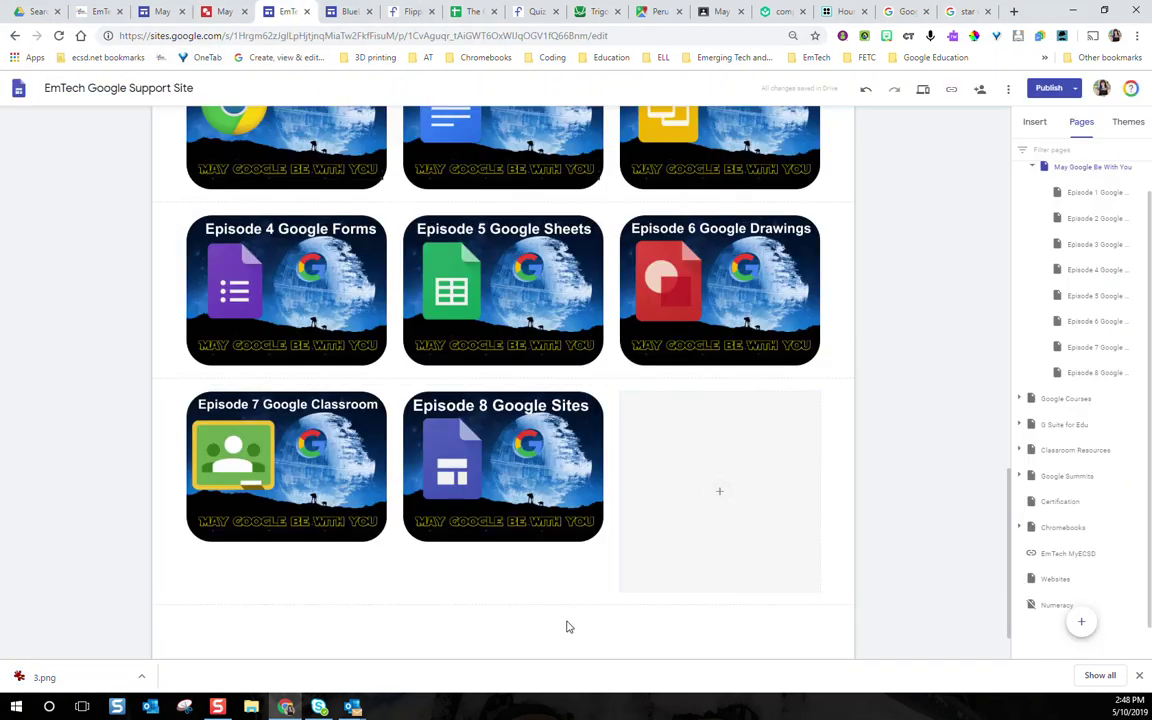
scroll(534, 610, down, 1)
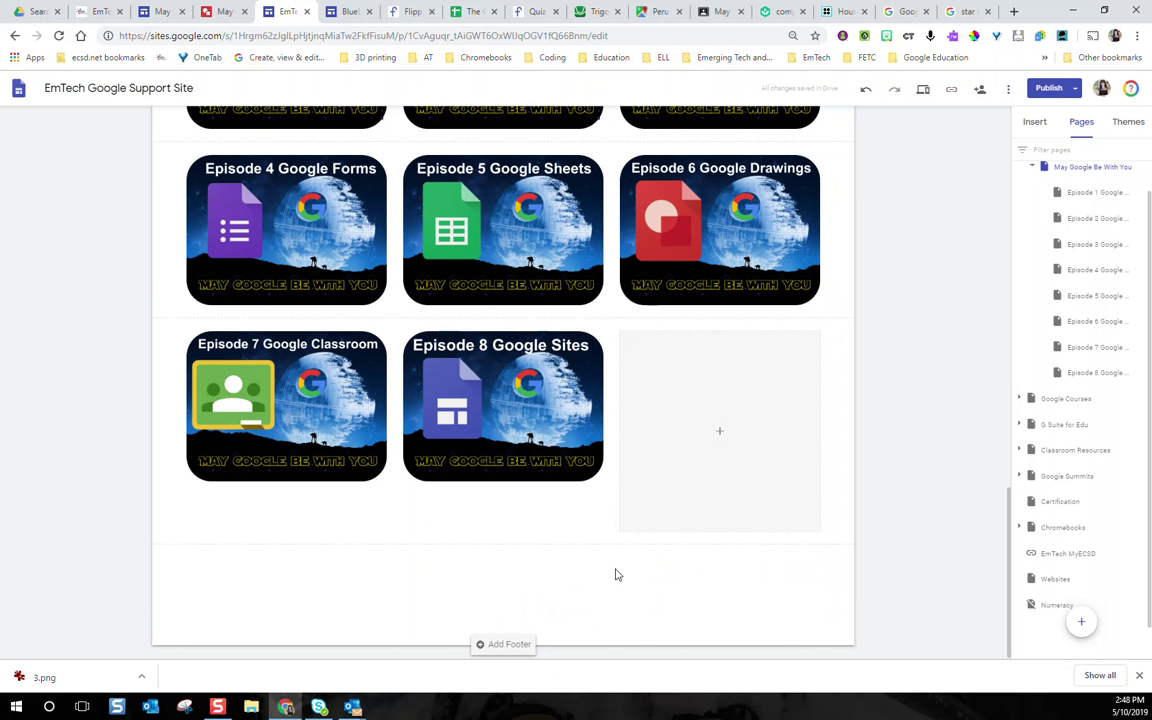
double_click(273, 581)
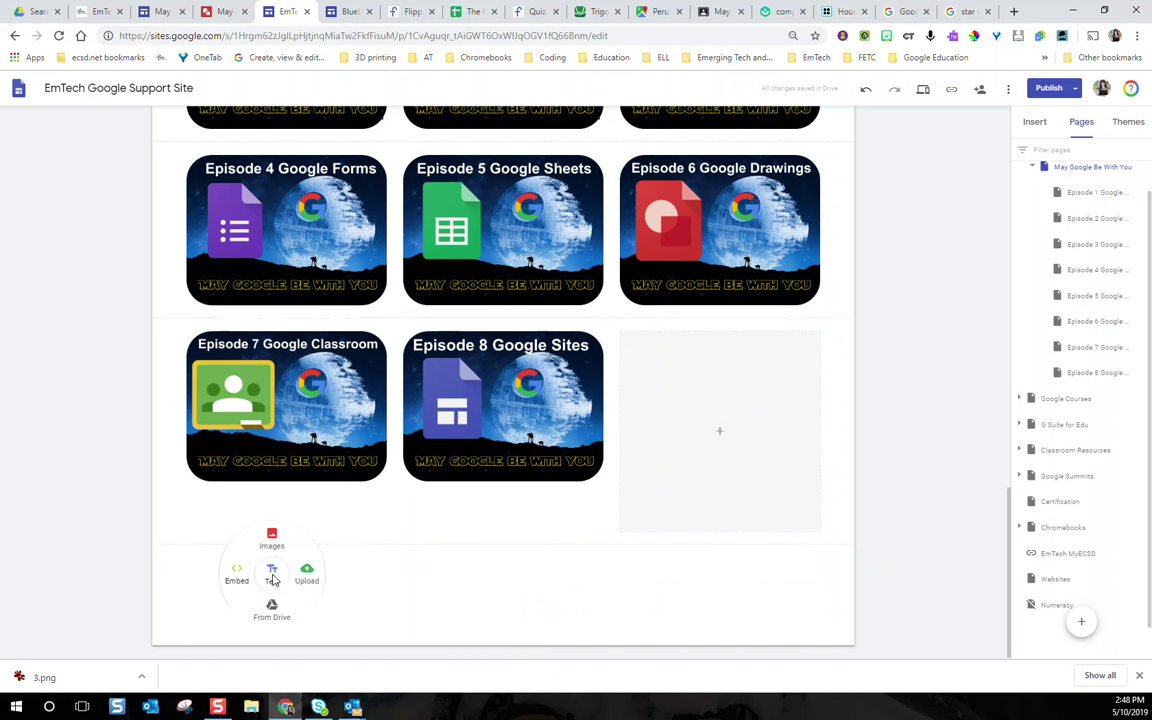
click(399, 550)
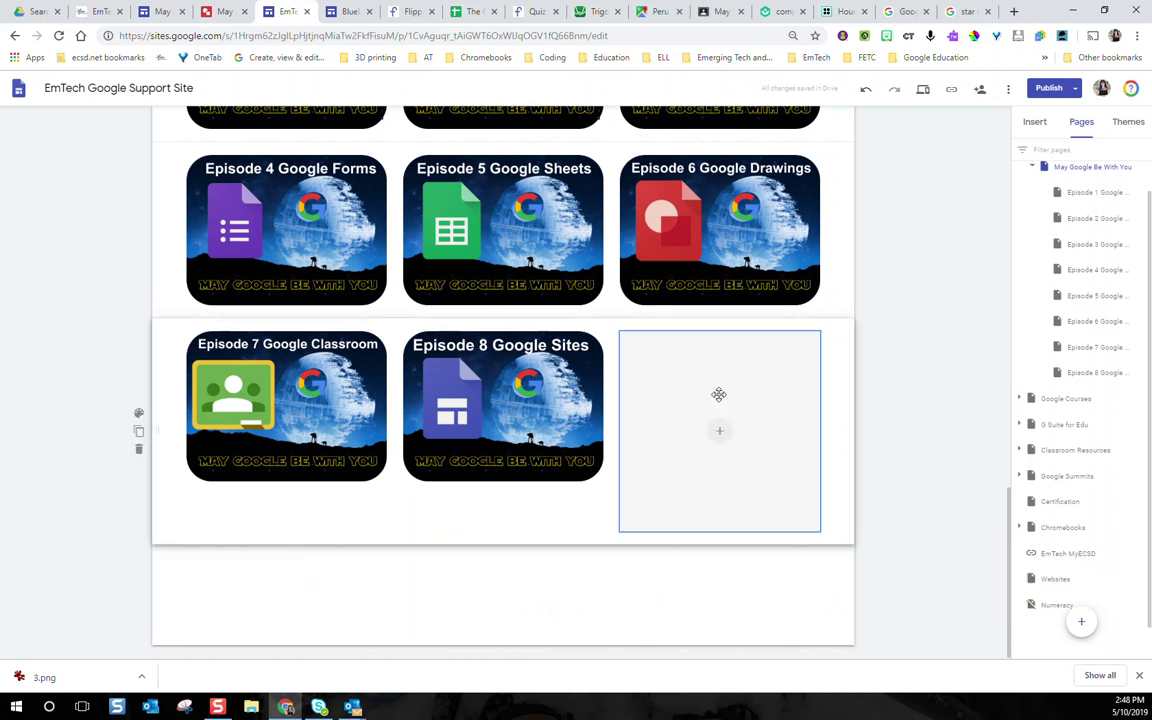
Step: Add a three-column layout with image placeholders and captions below the Episode 7 and 8 row
click(1034, 121)
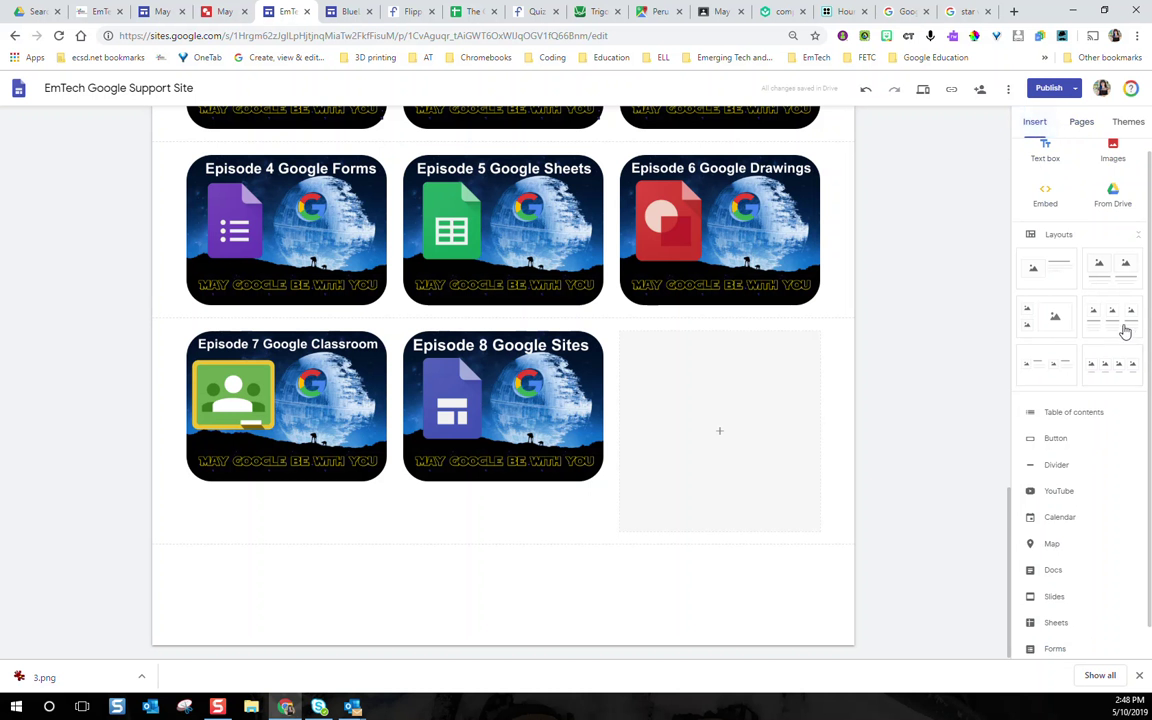
drag(1113, 332, 427, 450)
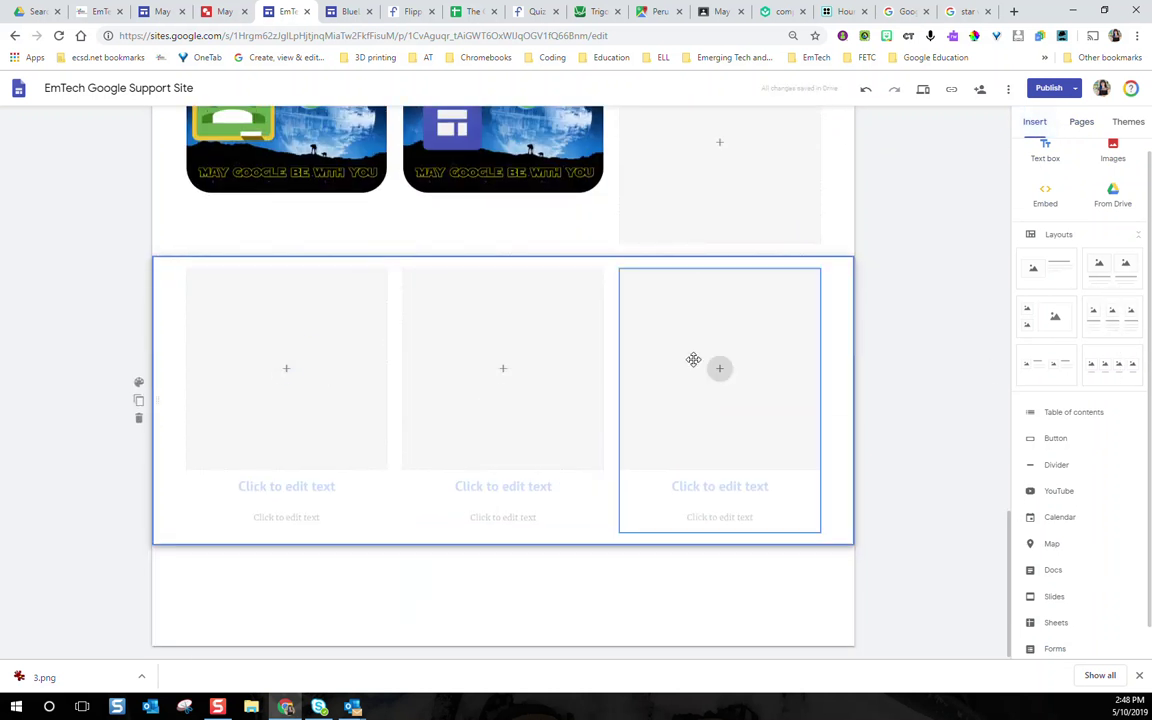
scroll(715, 345, up, 2)
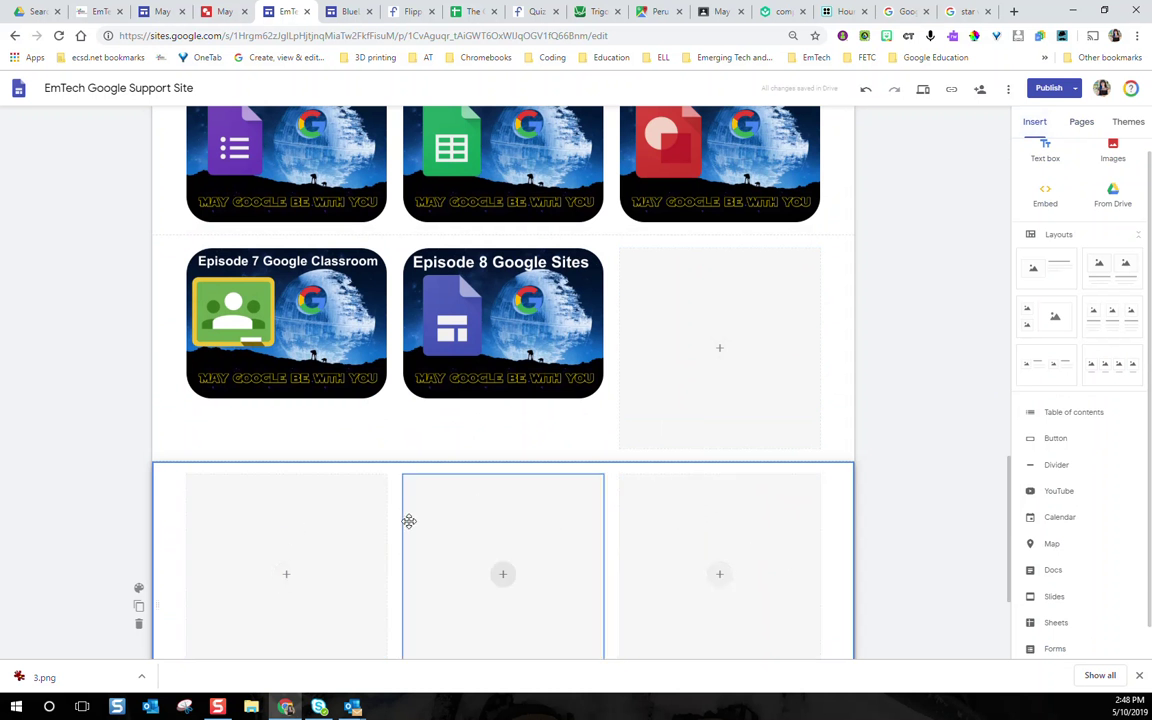
click(720, 349)
click(724, 350)
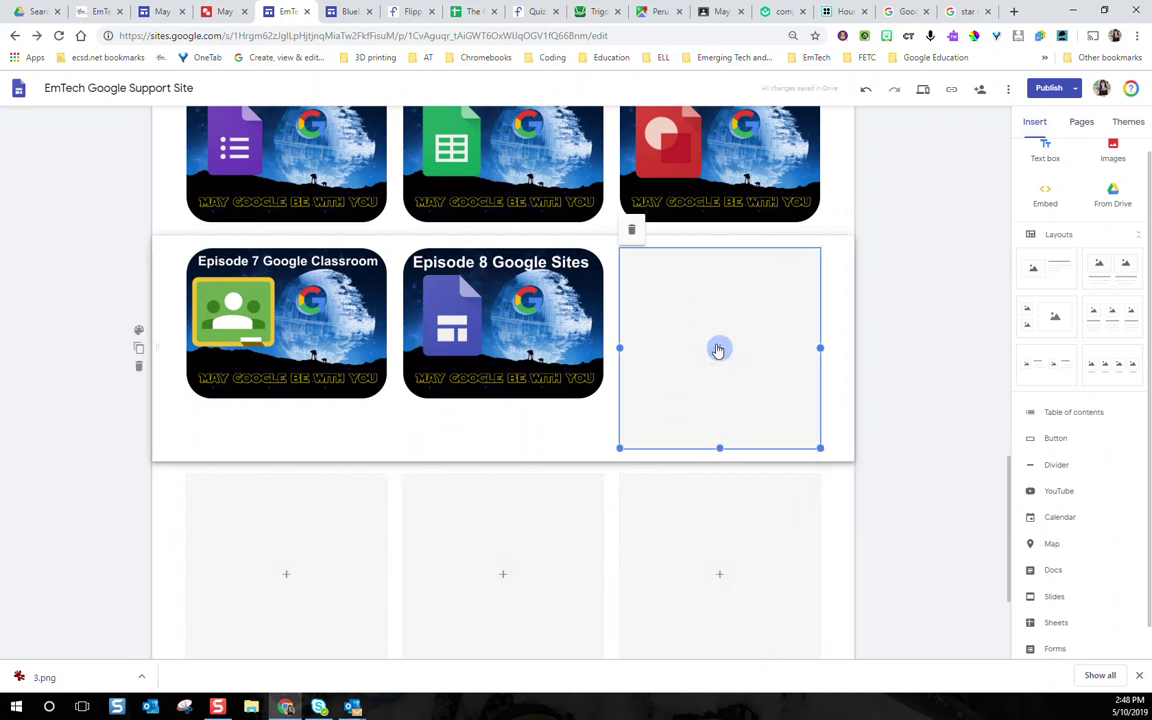
click(719, 348)
click(872, 347)
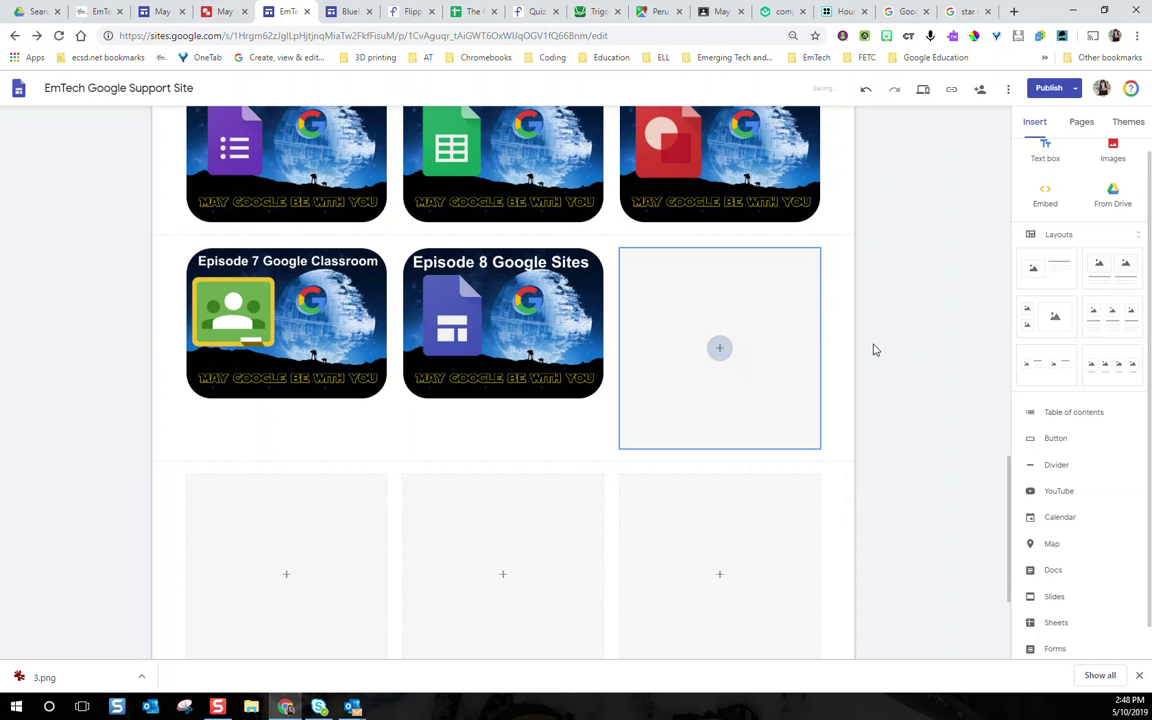
click(720, 347)
click(458, 450)
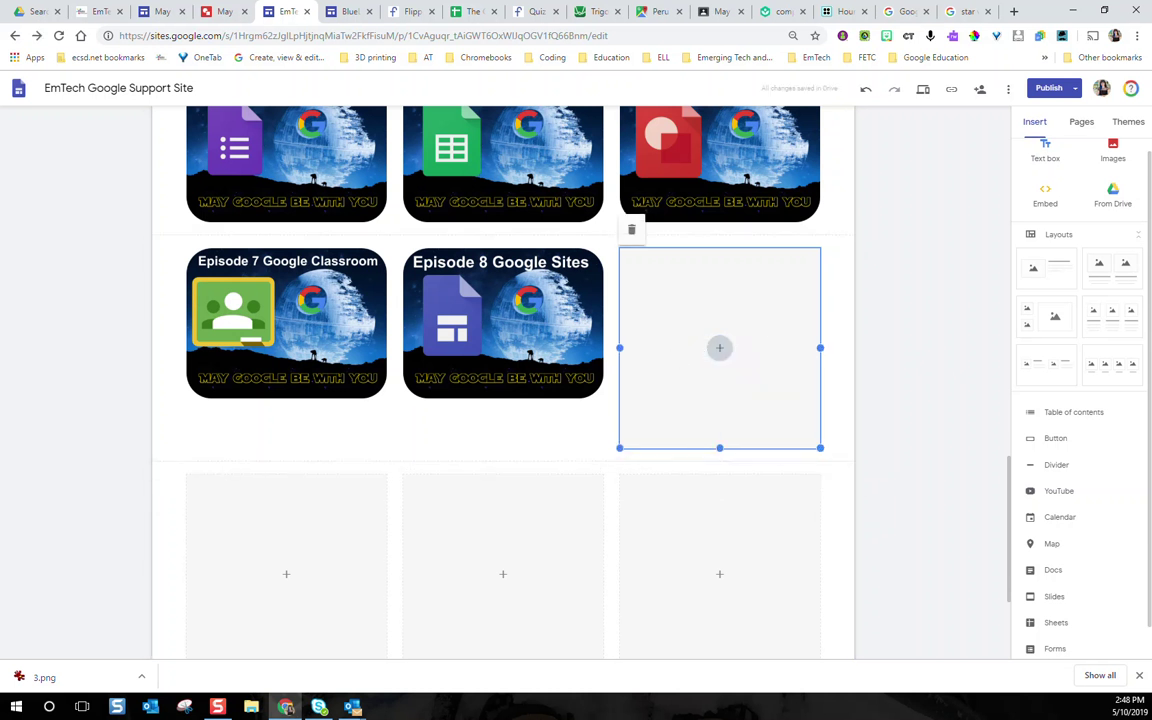
Step: Fill the empty placeholder beside the Episode 8 image with 3.png from the recent Google Drive images
click(719, 348)
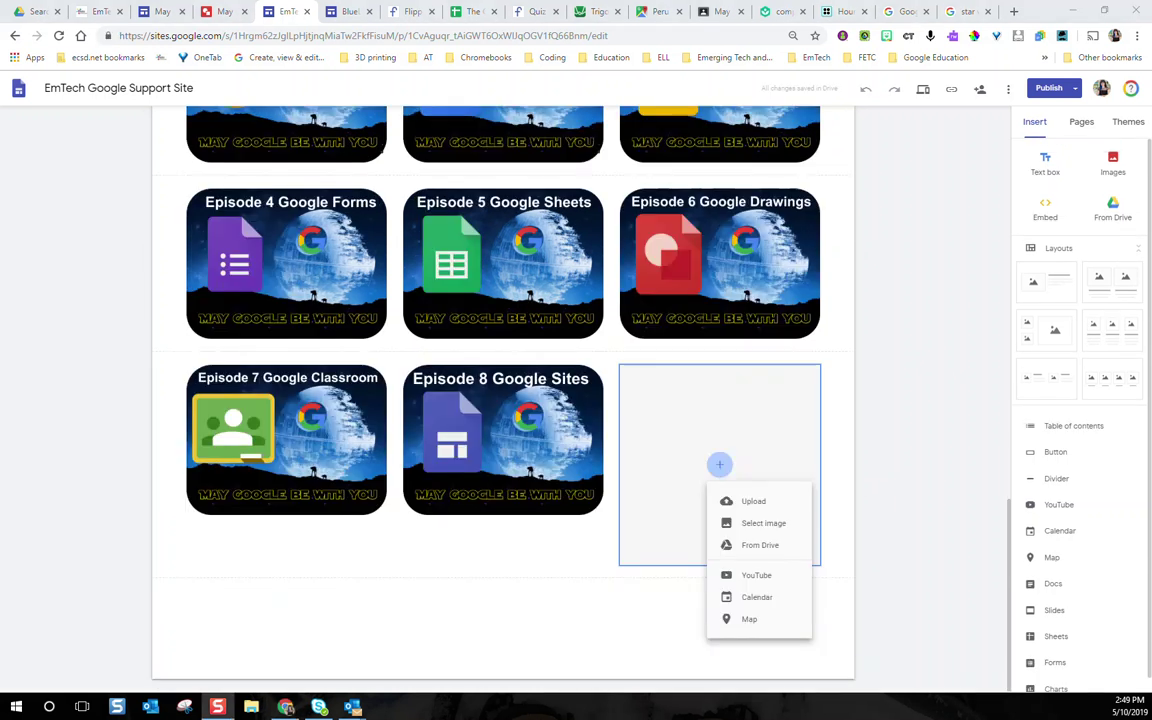
click(768, 523)
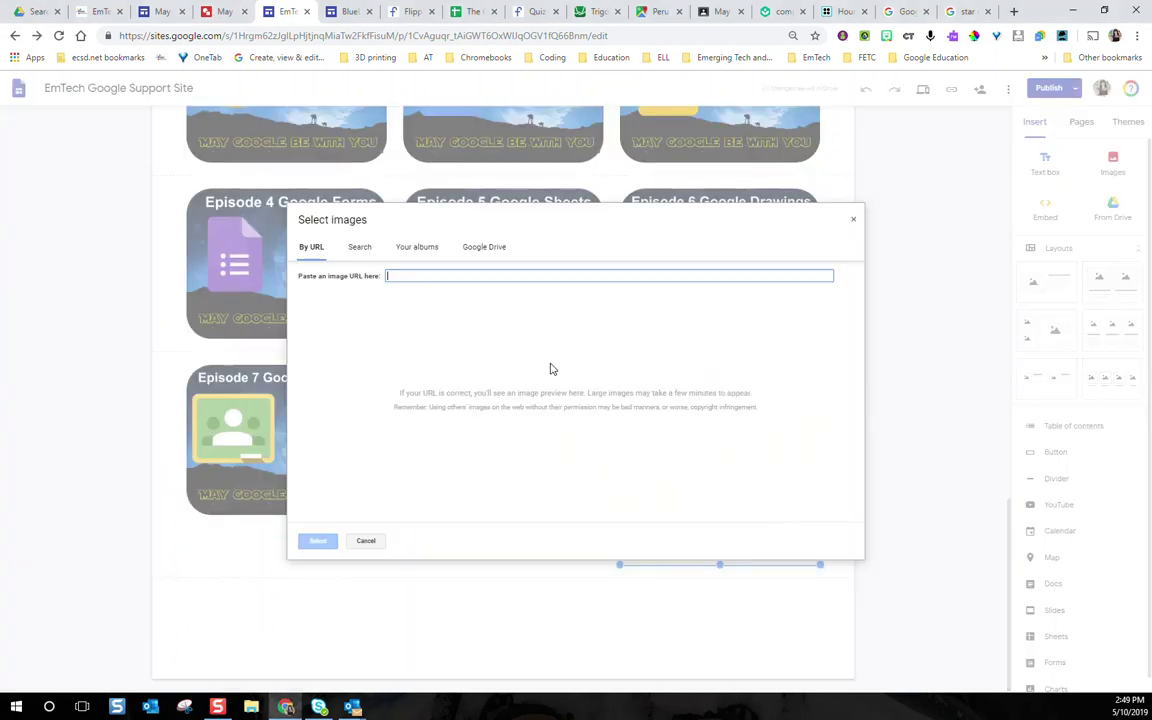
click(483, 252)
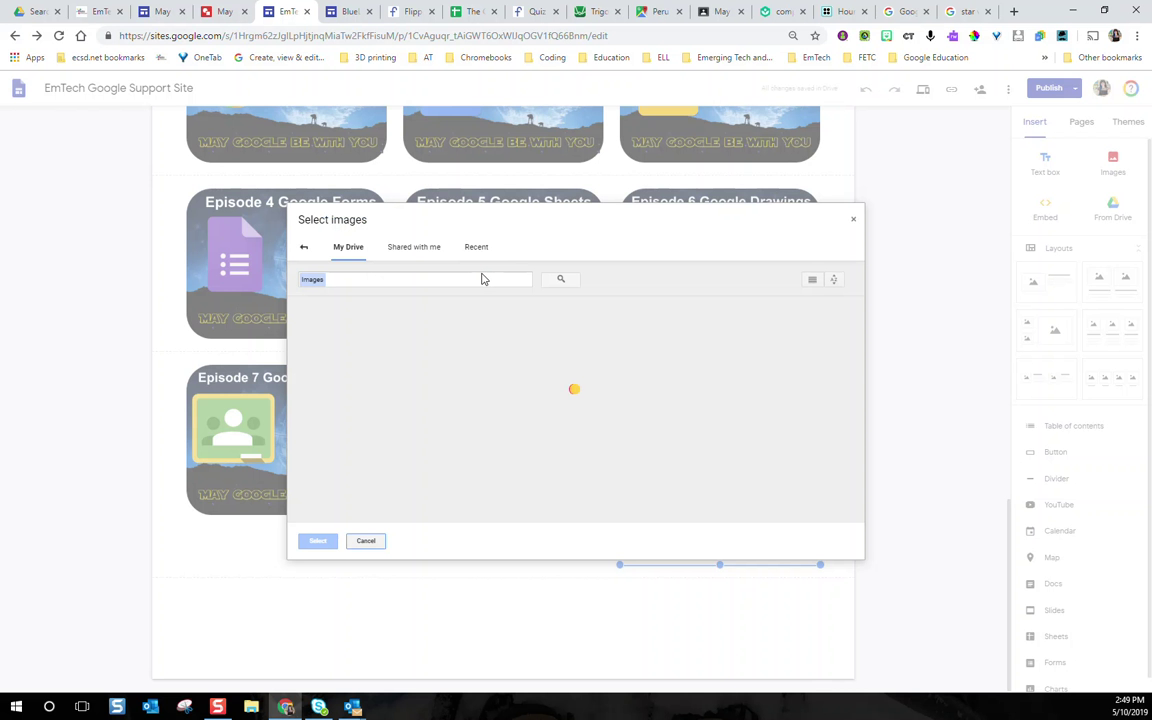
click(476, 250)
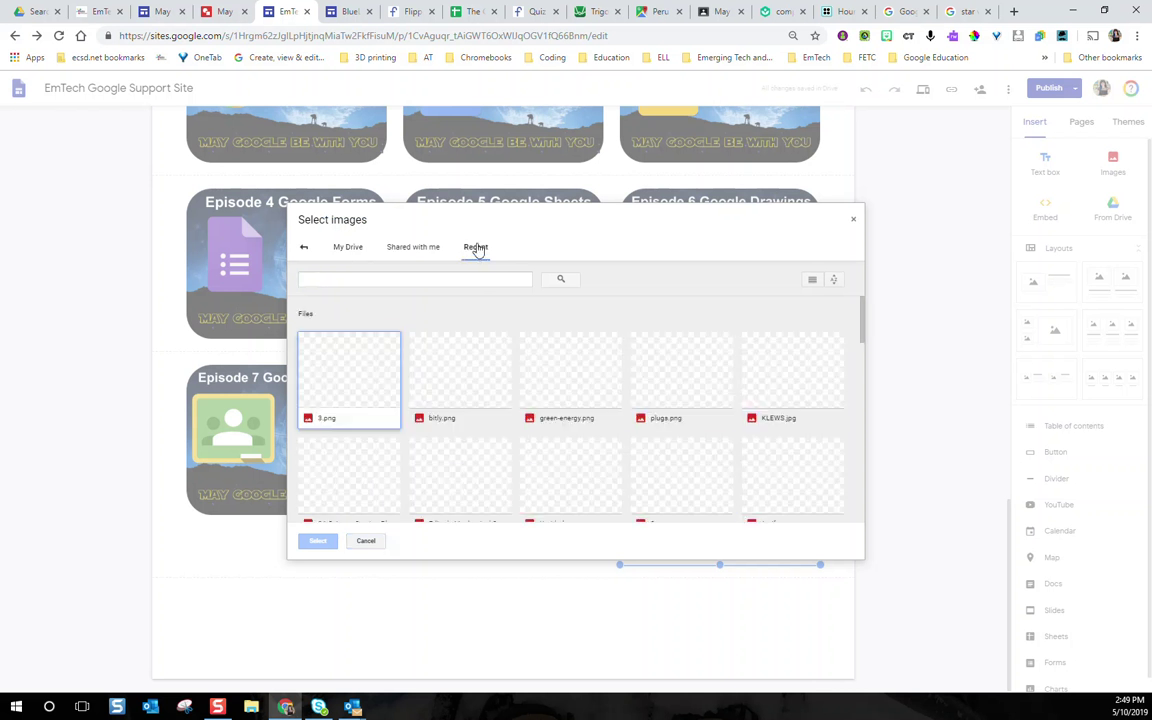
click(316, 352)
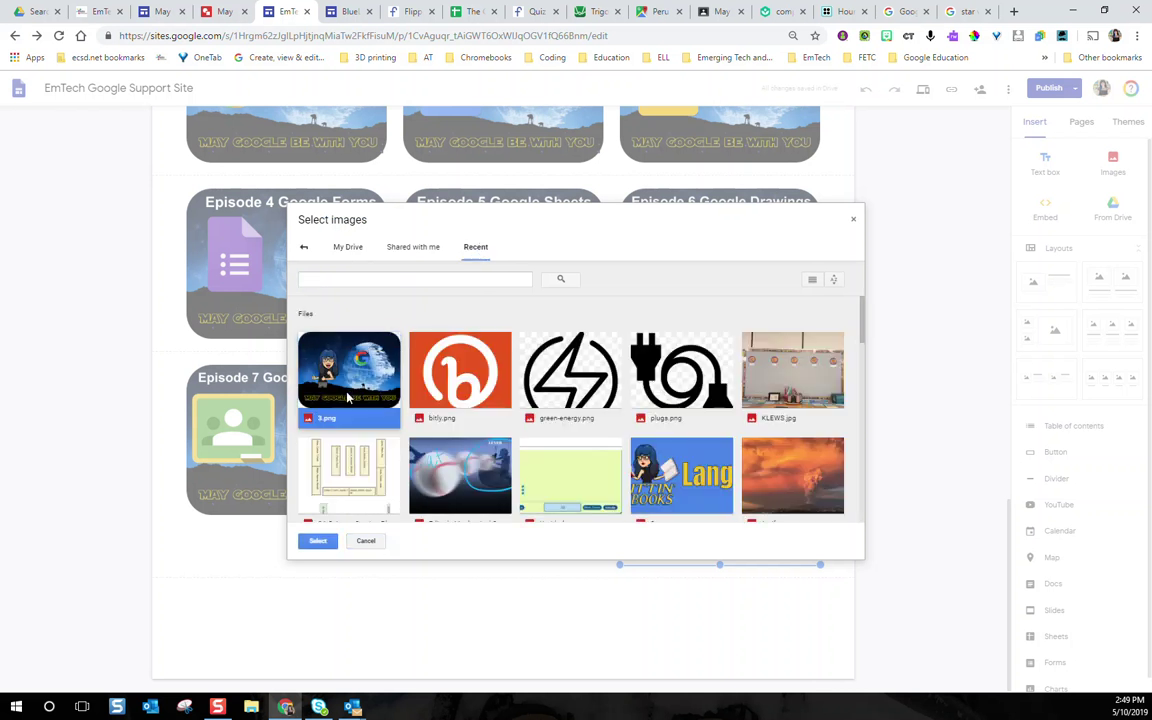
click(318, 541)
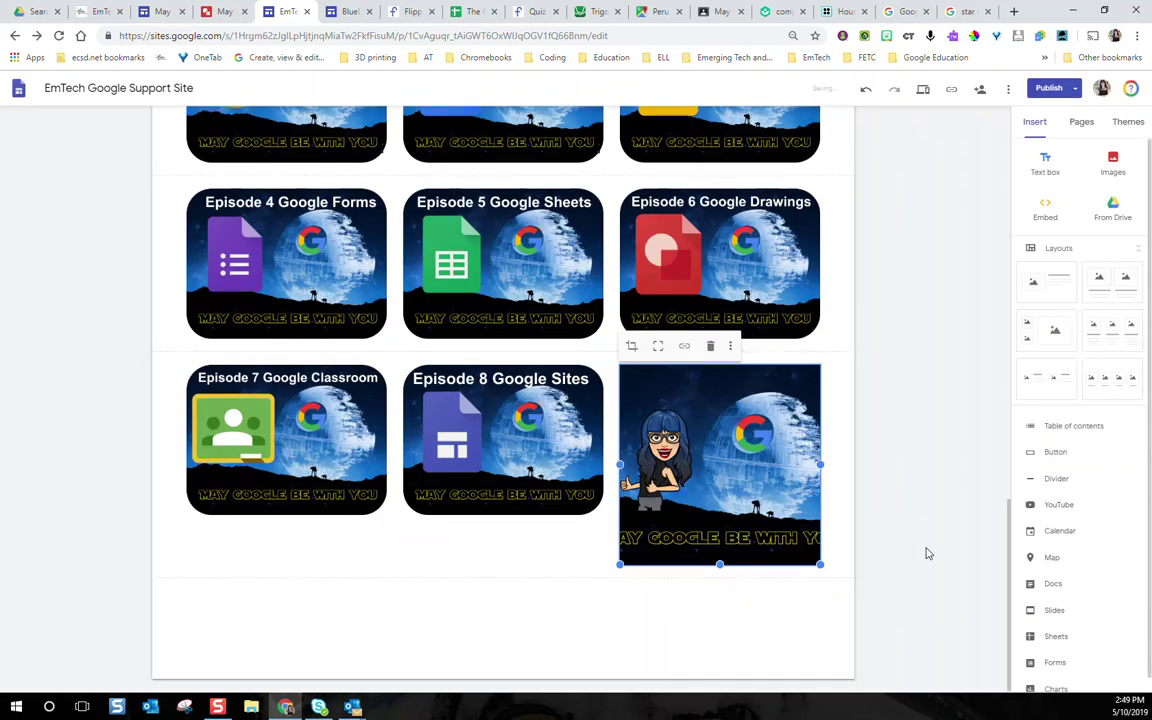
Step: Uncrop the Bitmoji image beside Episode 8 so that the whole rounded button is shown
click(838, 500)
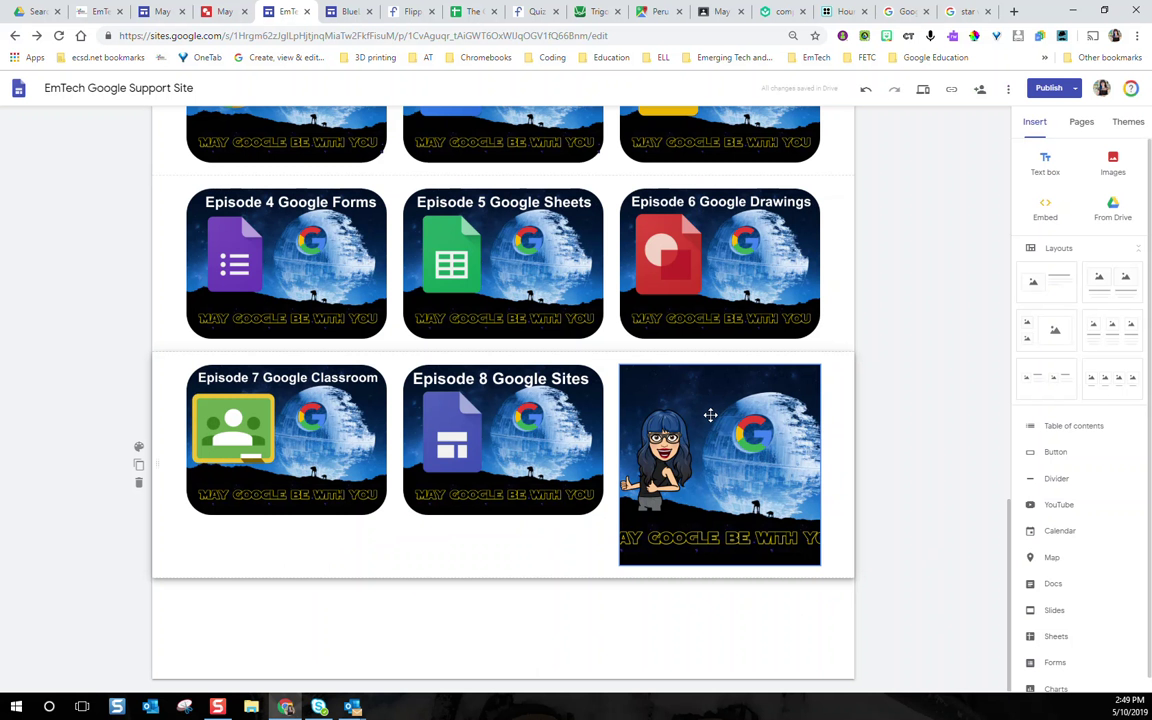
click(680, 401)
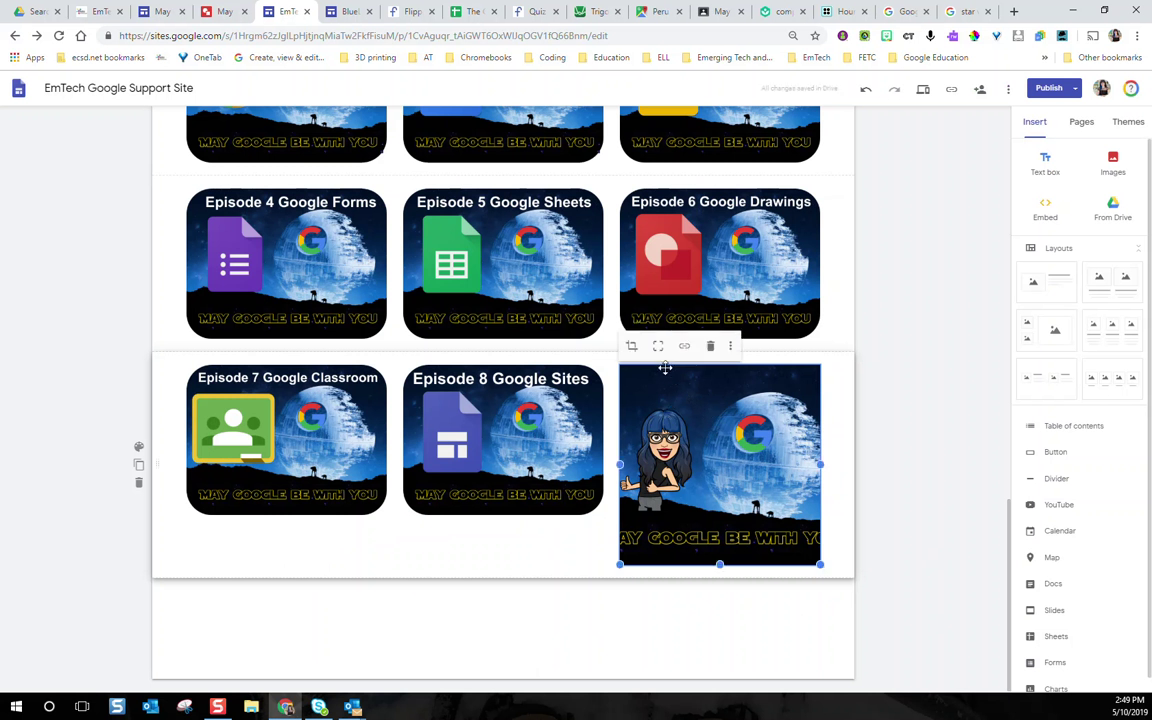
click(657, 355)
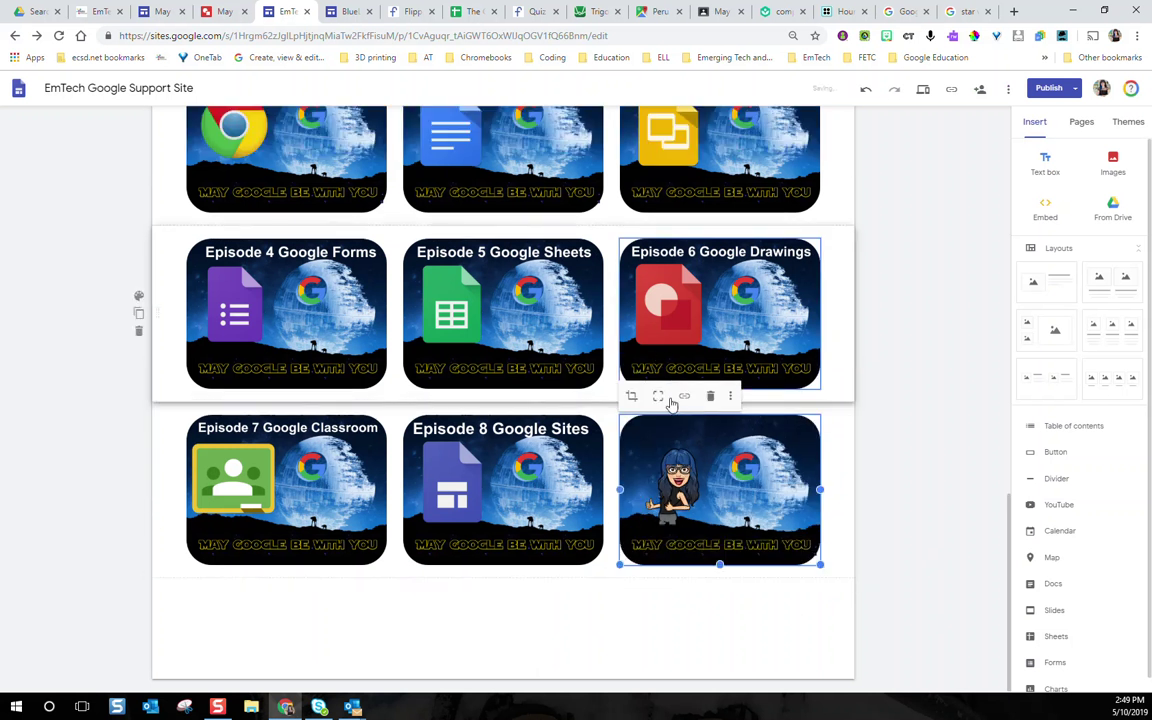
click(906, 475)
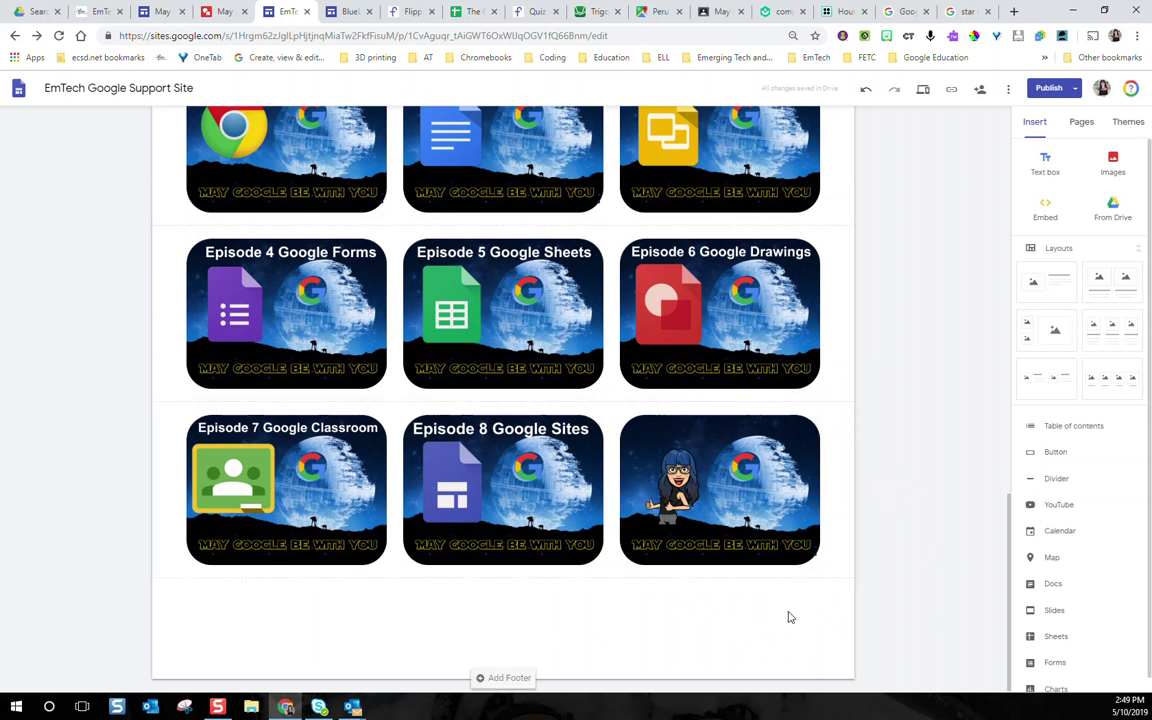
Step: Insert a button named Episode 7 linked to the Episode 7 Google Classroom page and widen it to about the width of the image above
scroll(1088, 457, down, 1)
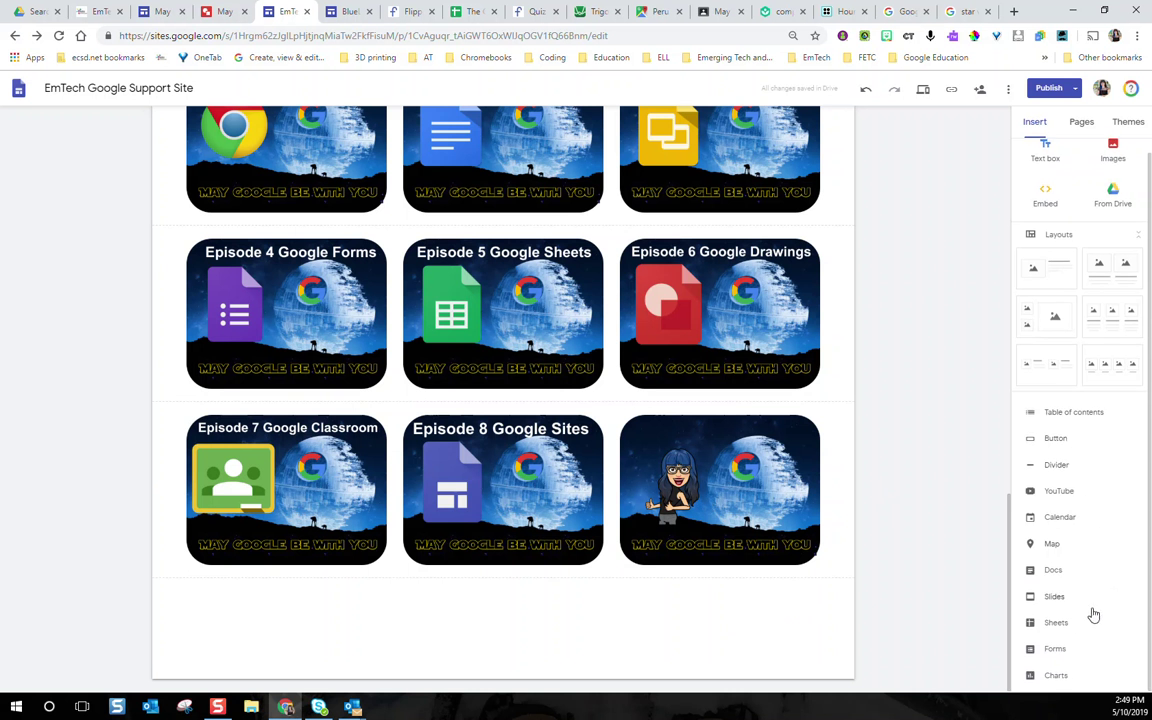
click(1057, 439)
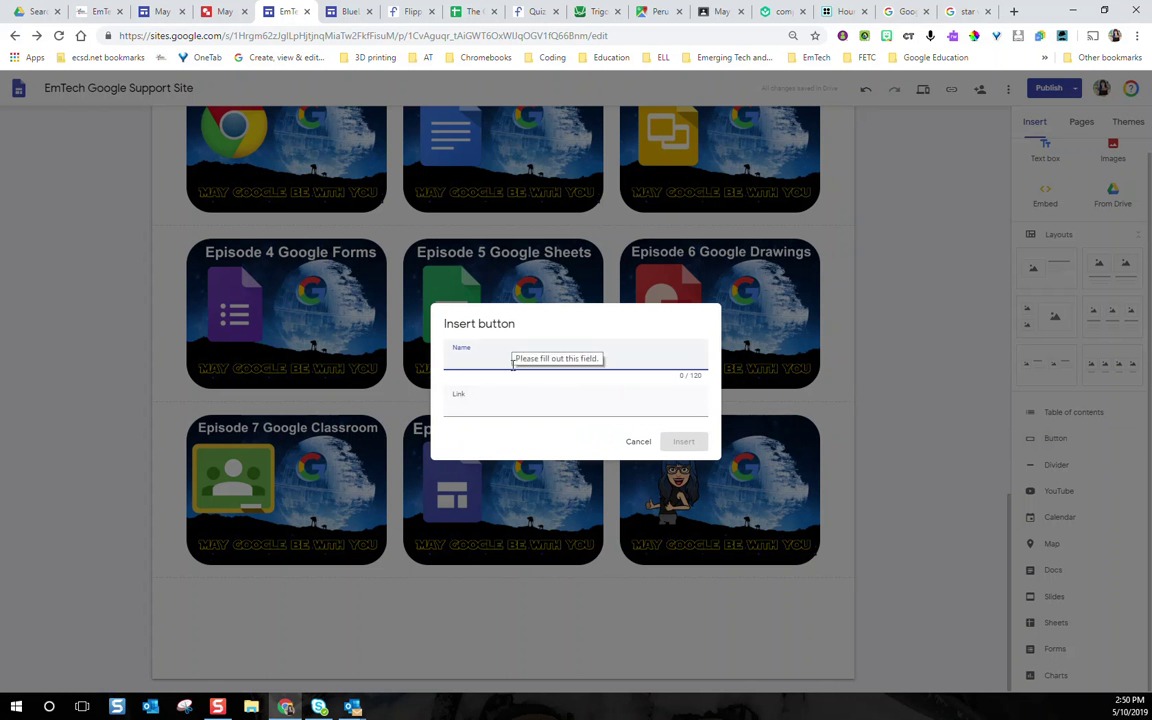
text(Episode 7)
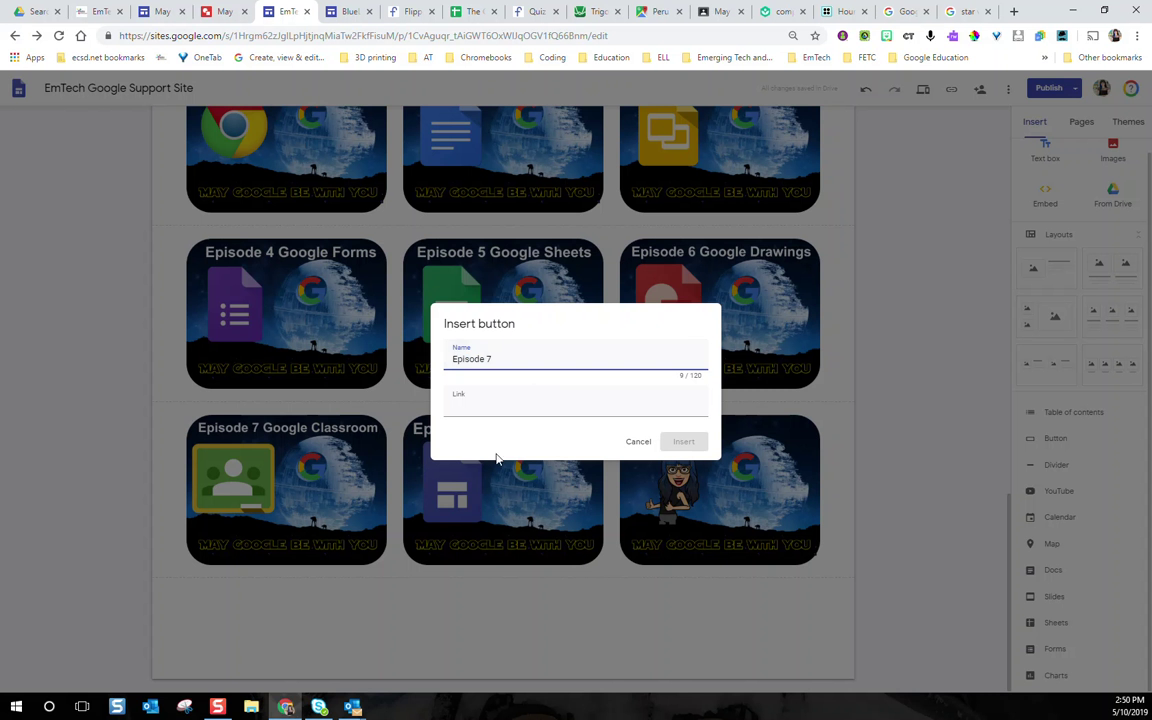
click(495, 409)
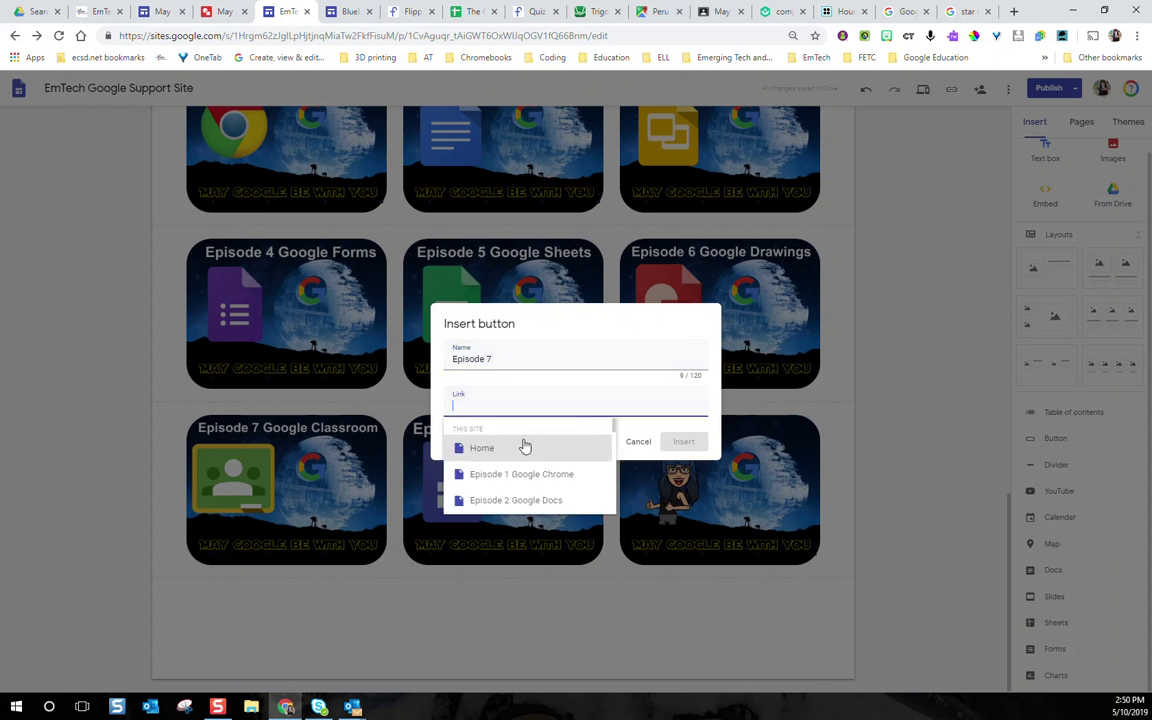
scroll(552, 455, down, 3)
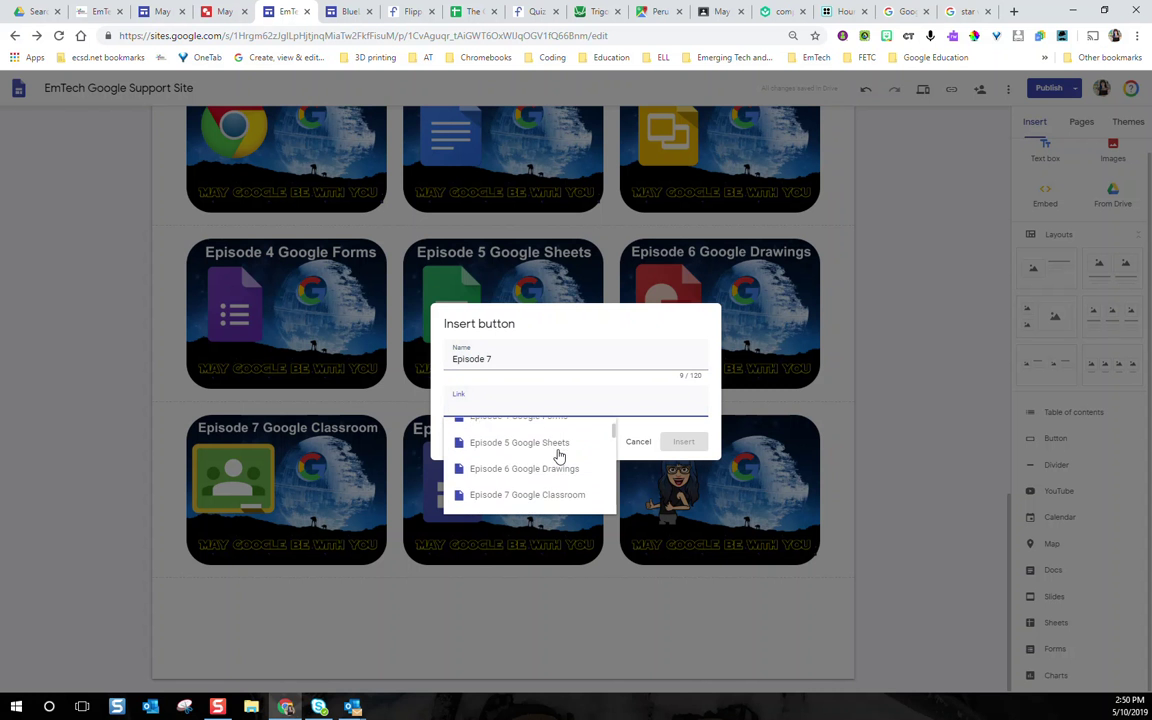
click(535, 497)
click(683, 441)
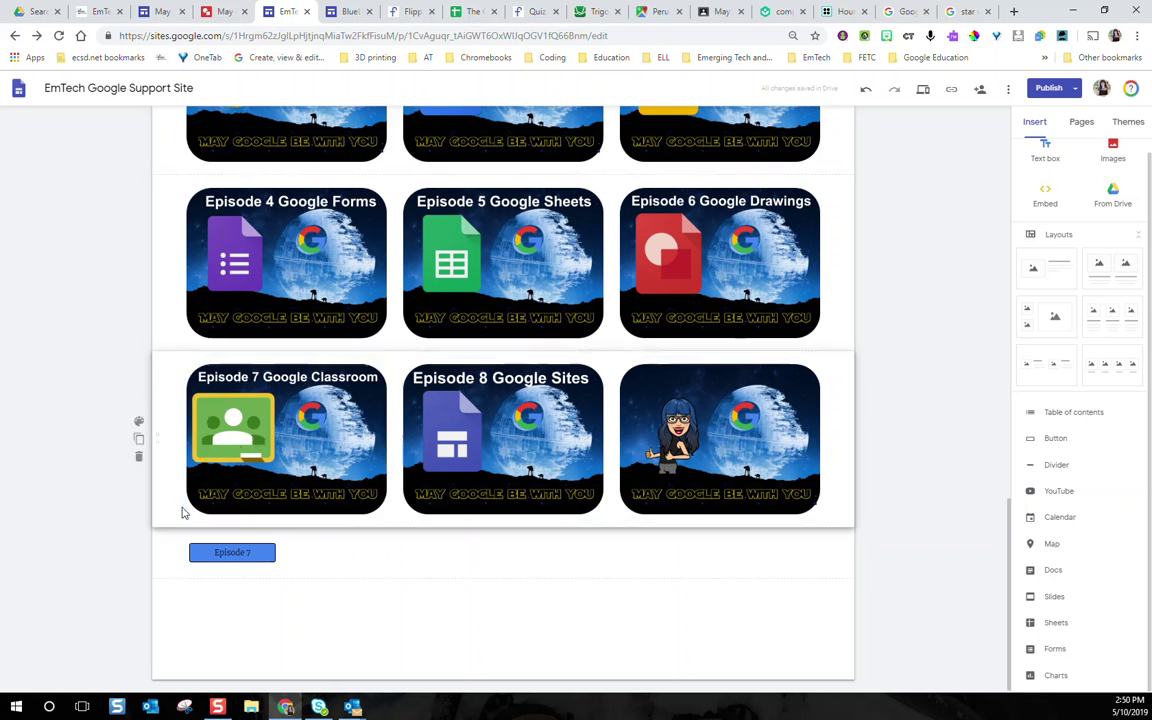
click(230, 552)
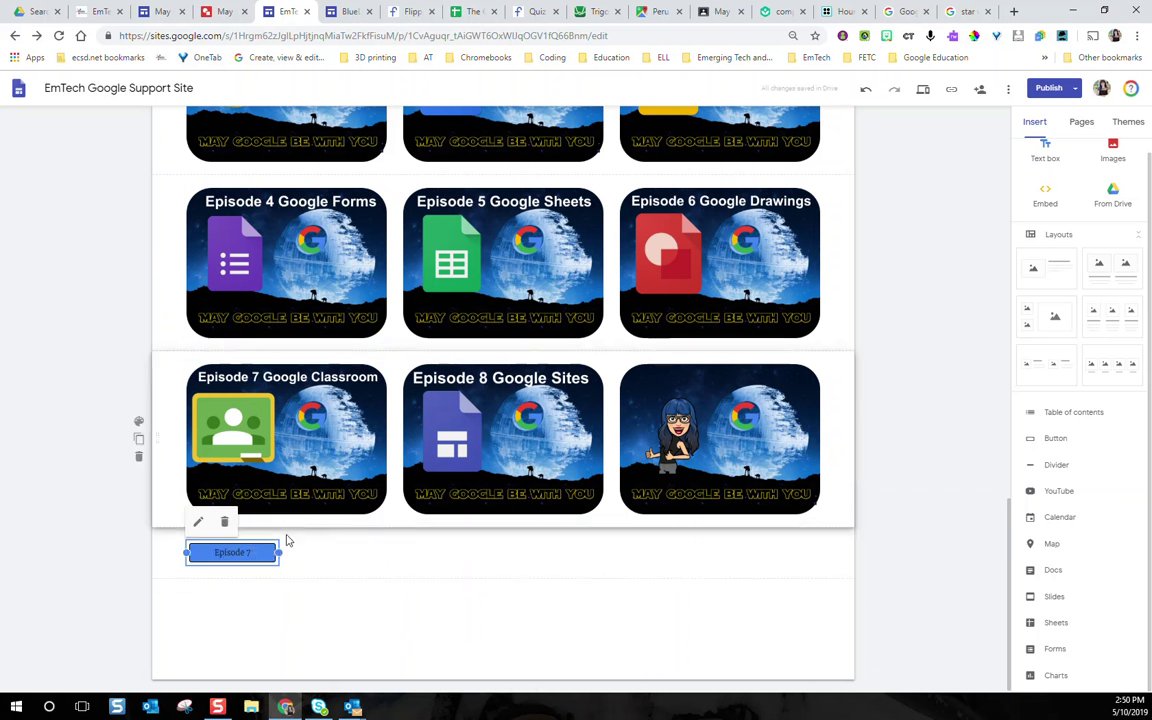
drag(280, 552, 384, 552)
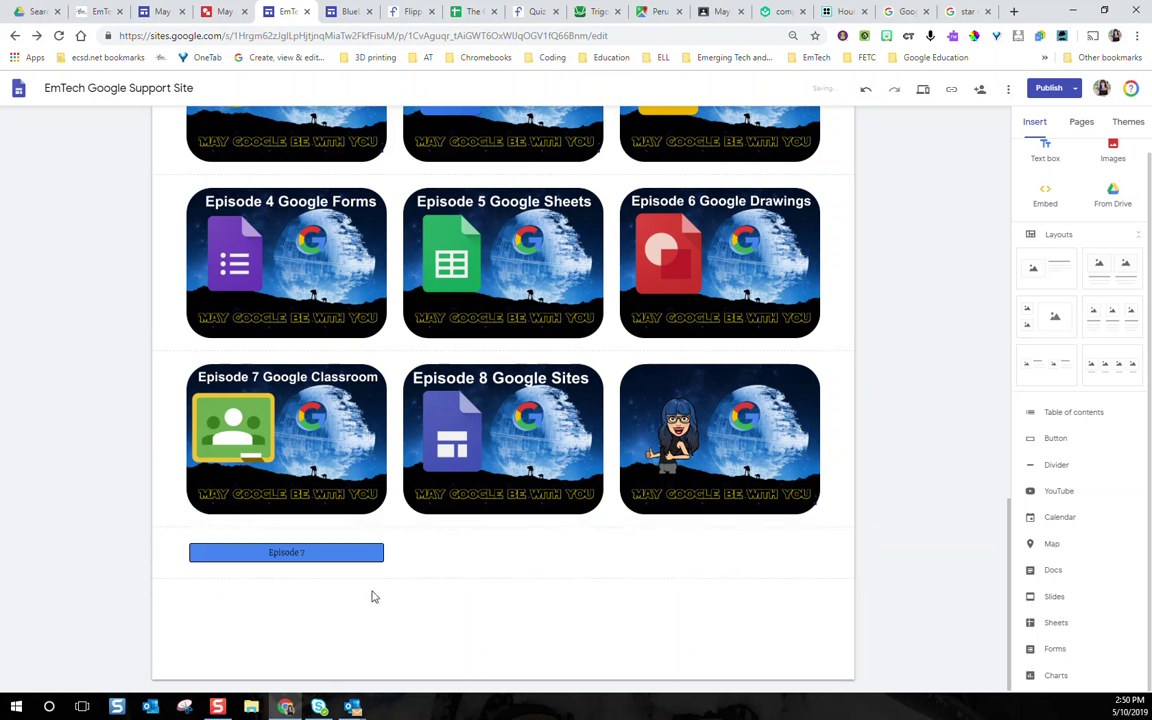
Step: Preview the site and look down the May Google Be With You page
click(923, 91)
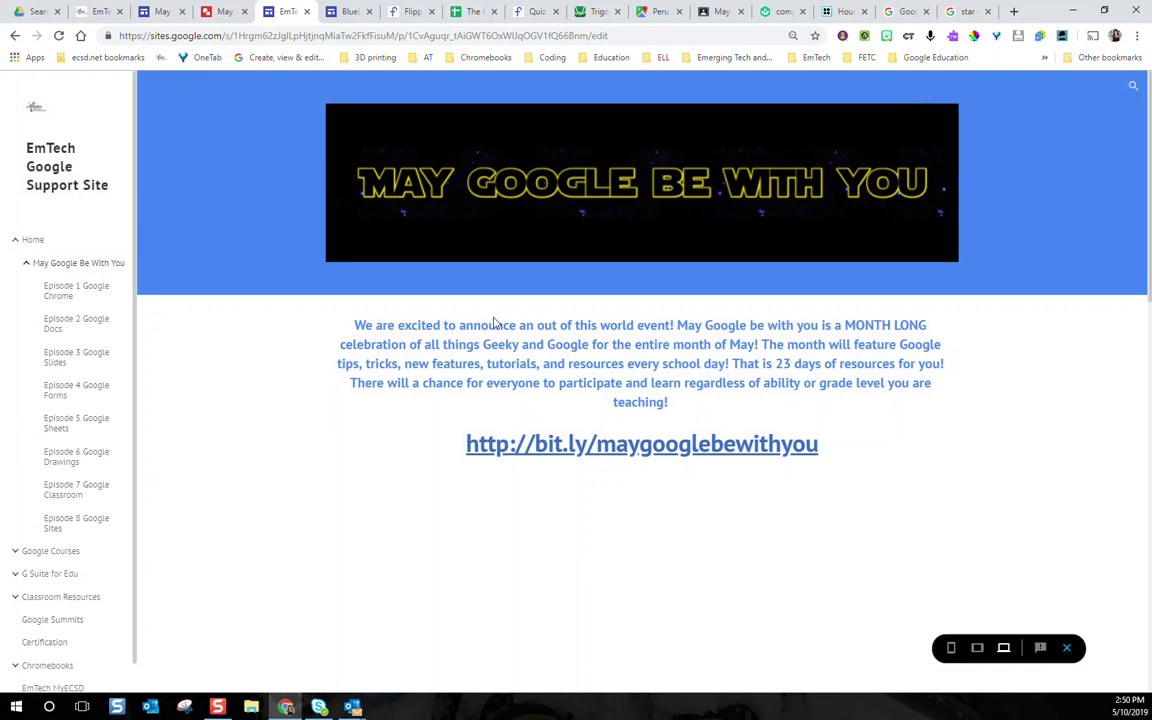
scroll(897, 398, down, 7)
scroll(940, 412, down, 3)
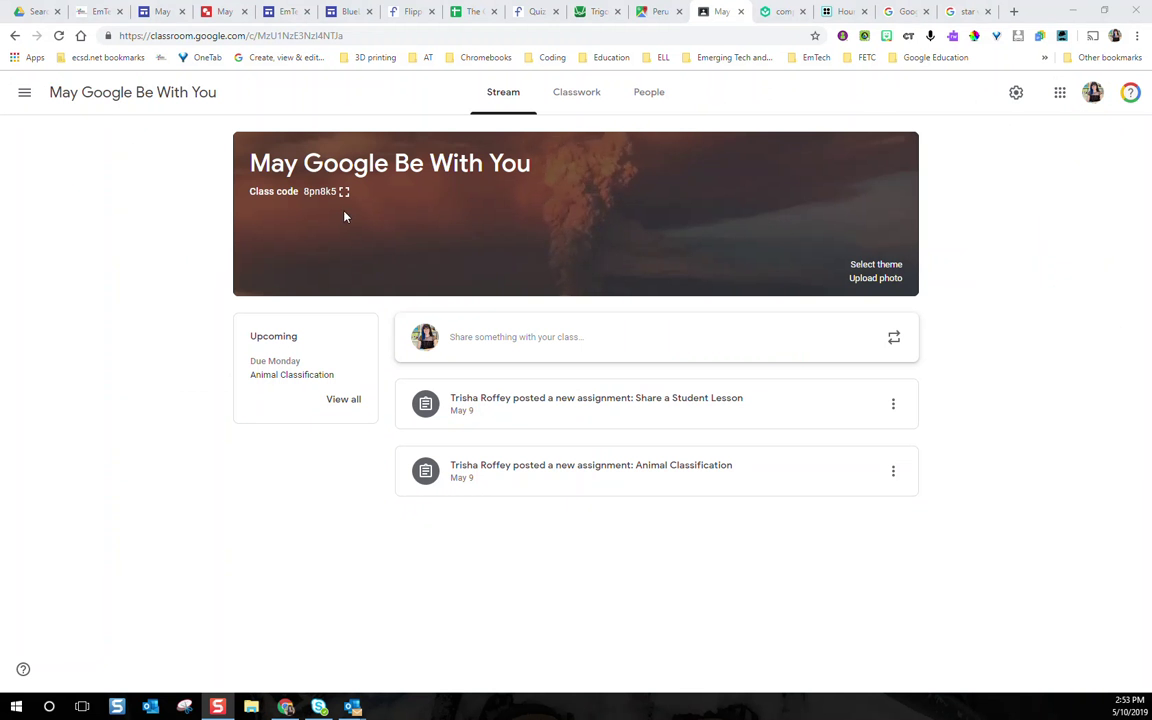
Step: Copy the May Google Be With You class's web address and show the options of the Sharing is Caring classwork topic
click(392, 35)
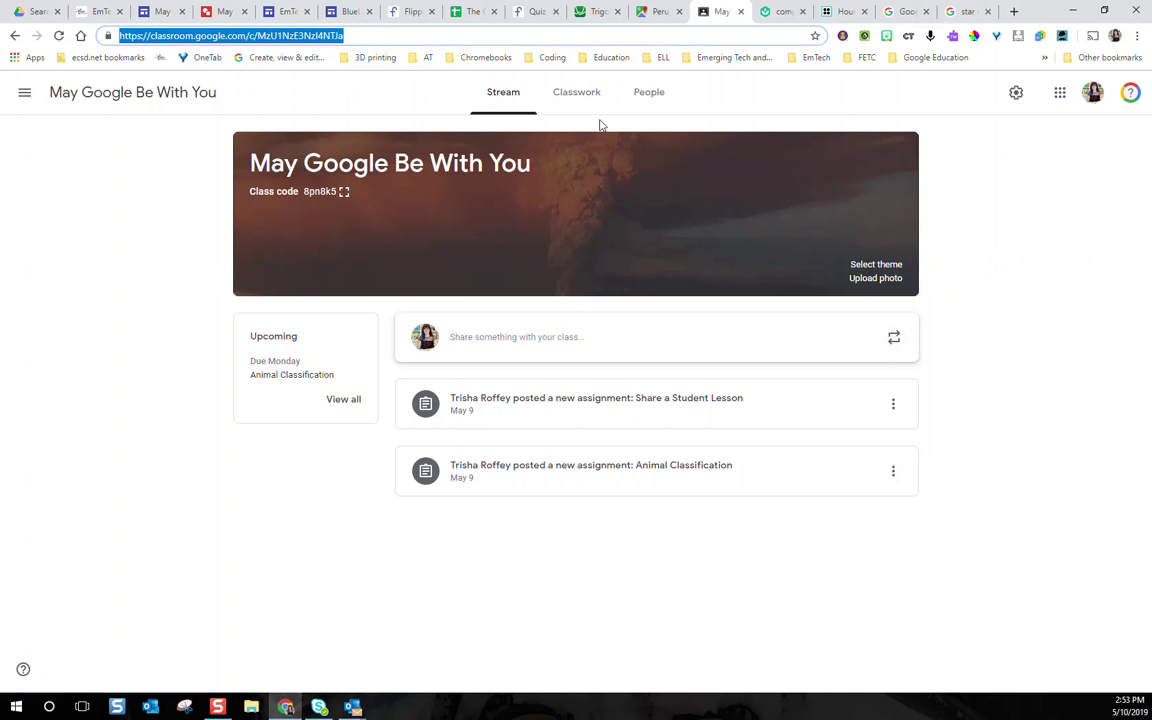
click(576, 98)
click(817, 196)
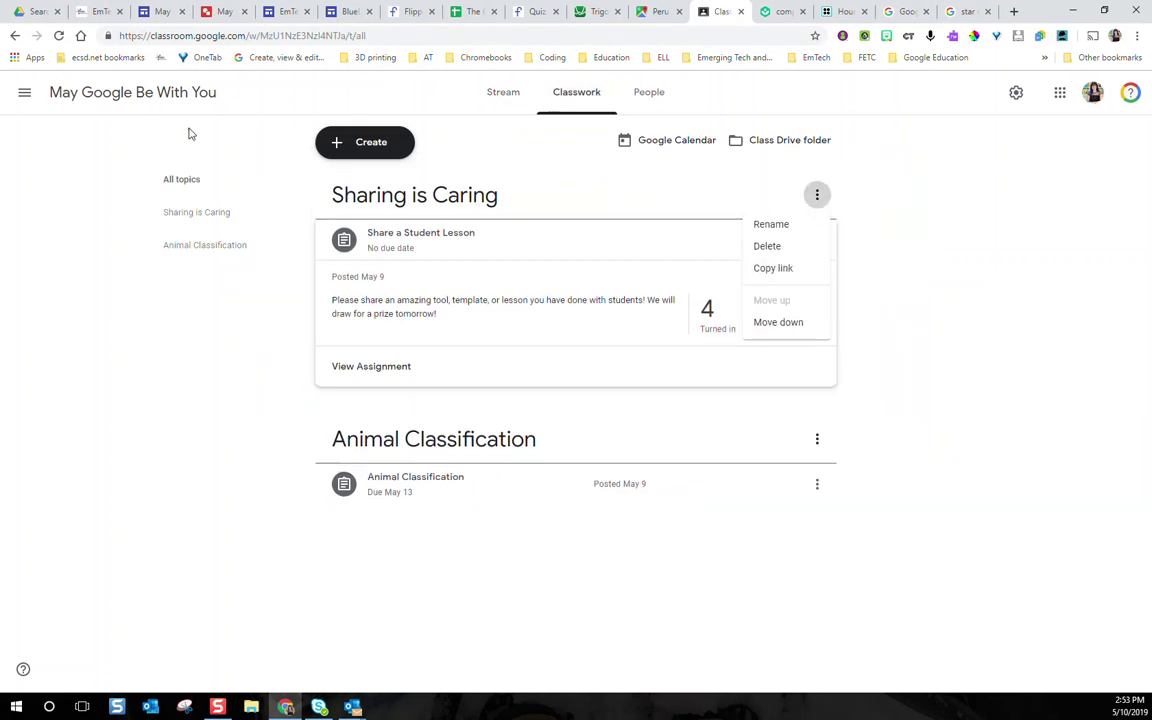
Step: Return to the EmTech Google Support Site and link the Google Classroom image beside Episode 8 to the copied class address
click(155, 13)
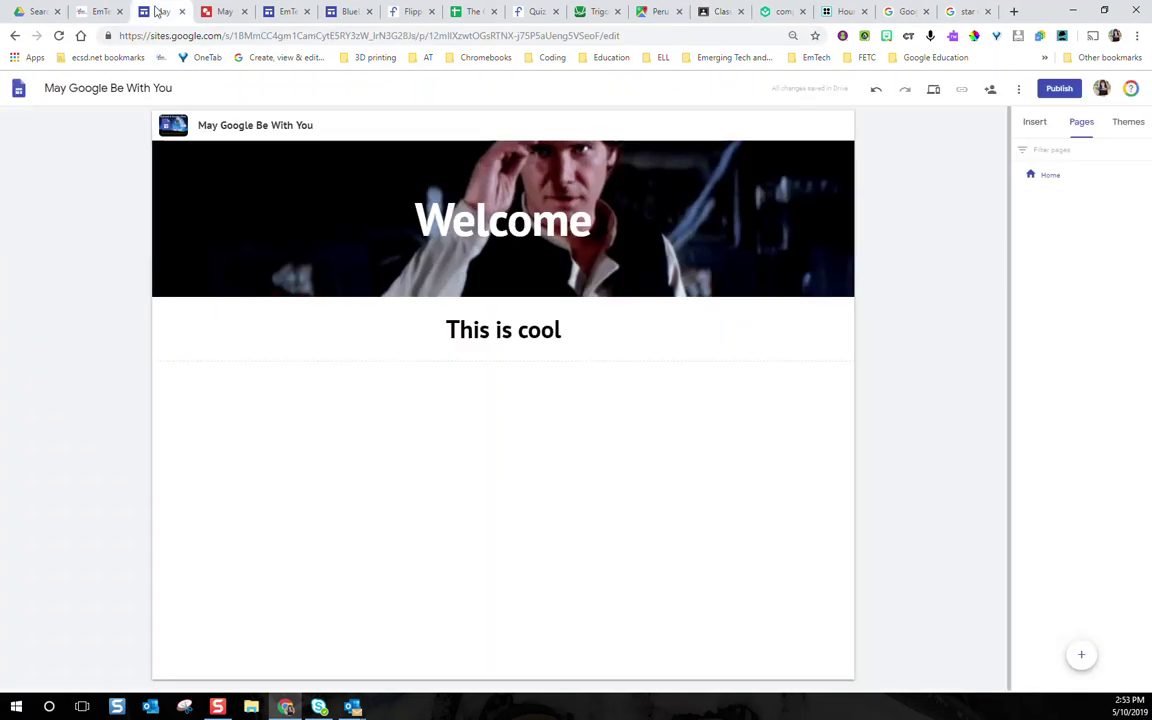
click(289, 16)
click(694, 452)
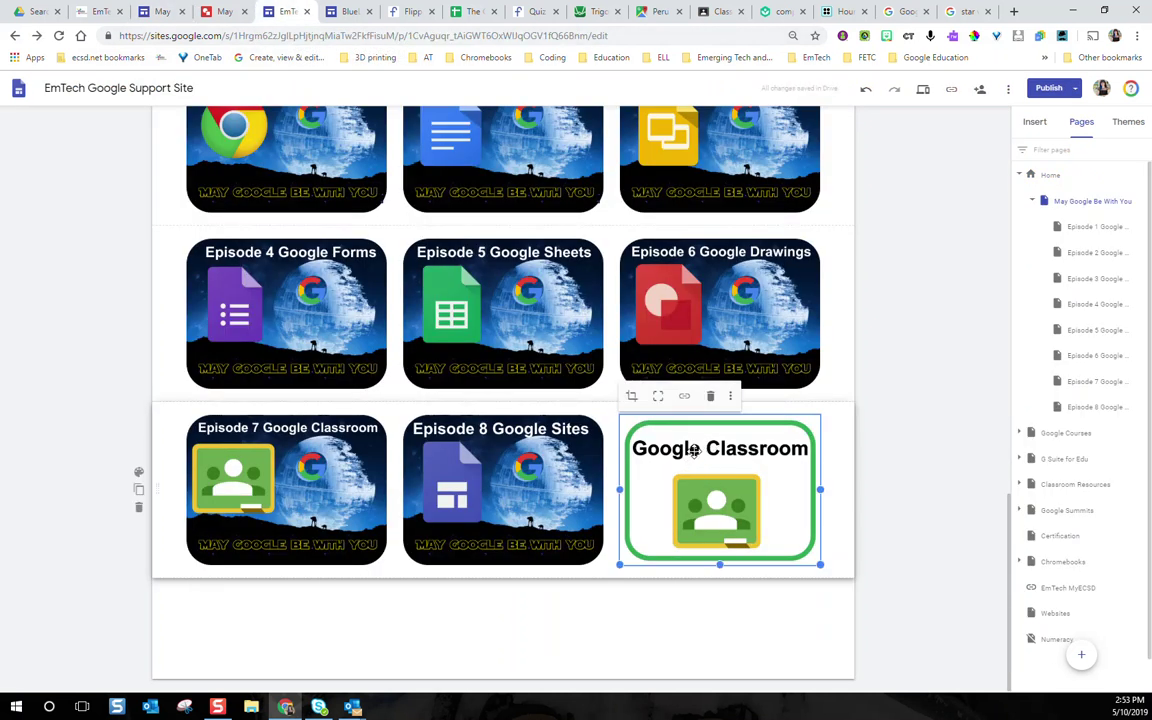
click(684, 396)
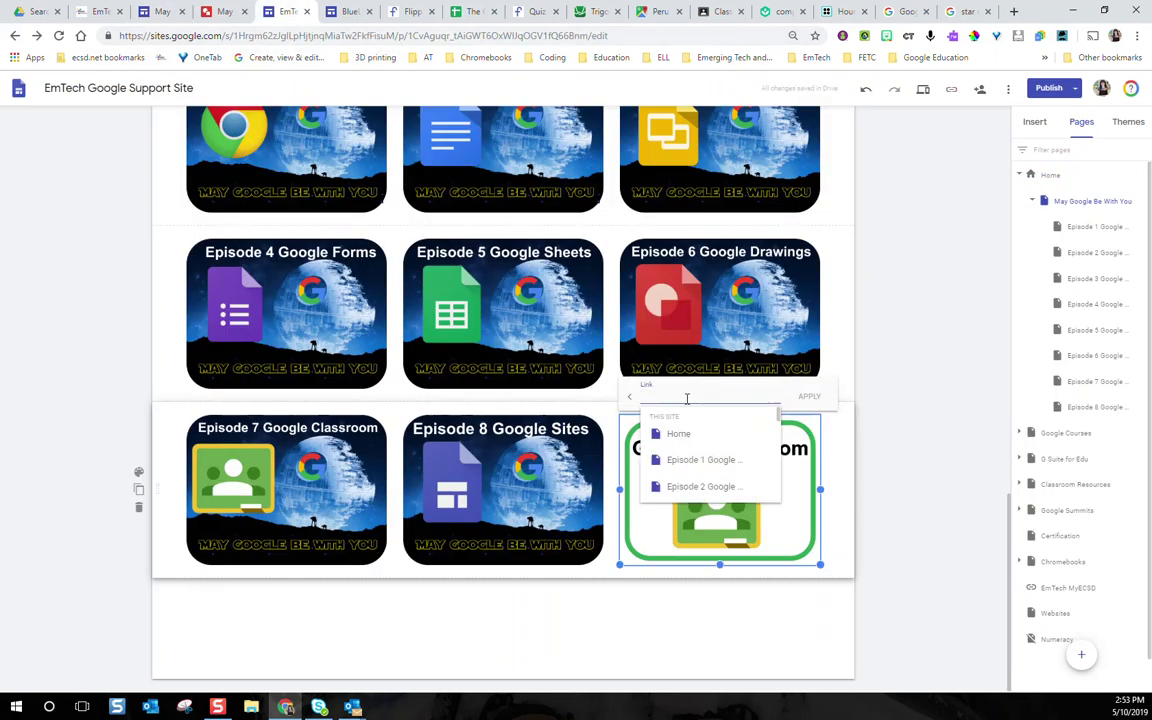
key(ctrl+v)
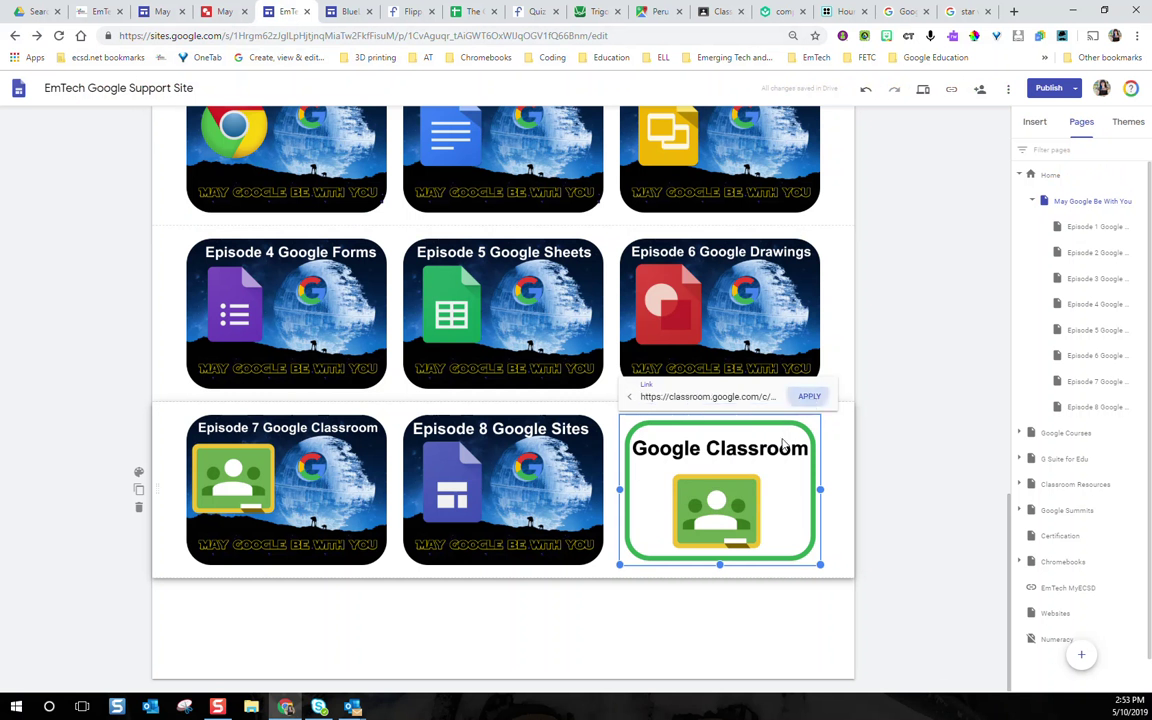
click(806, 397)
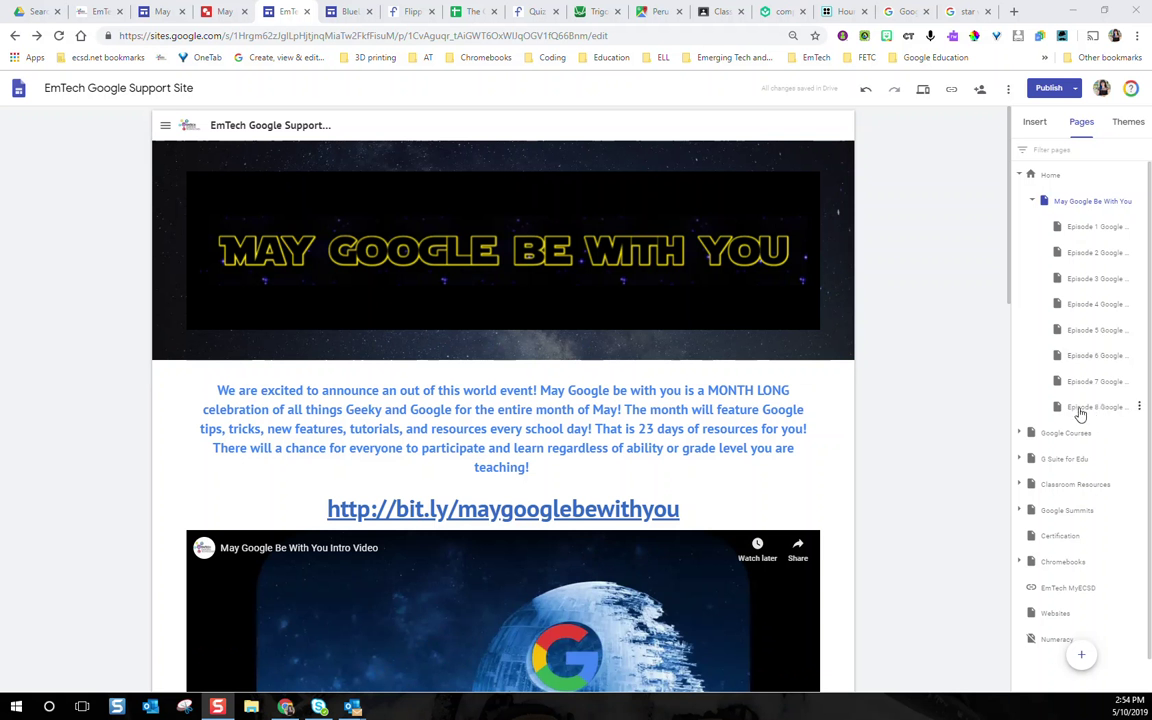
Step: Hide the Episode 8 Google Sites page from the navigation and restore it to the navigation
click(1139, 408)
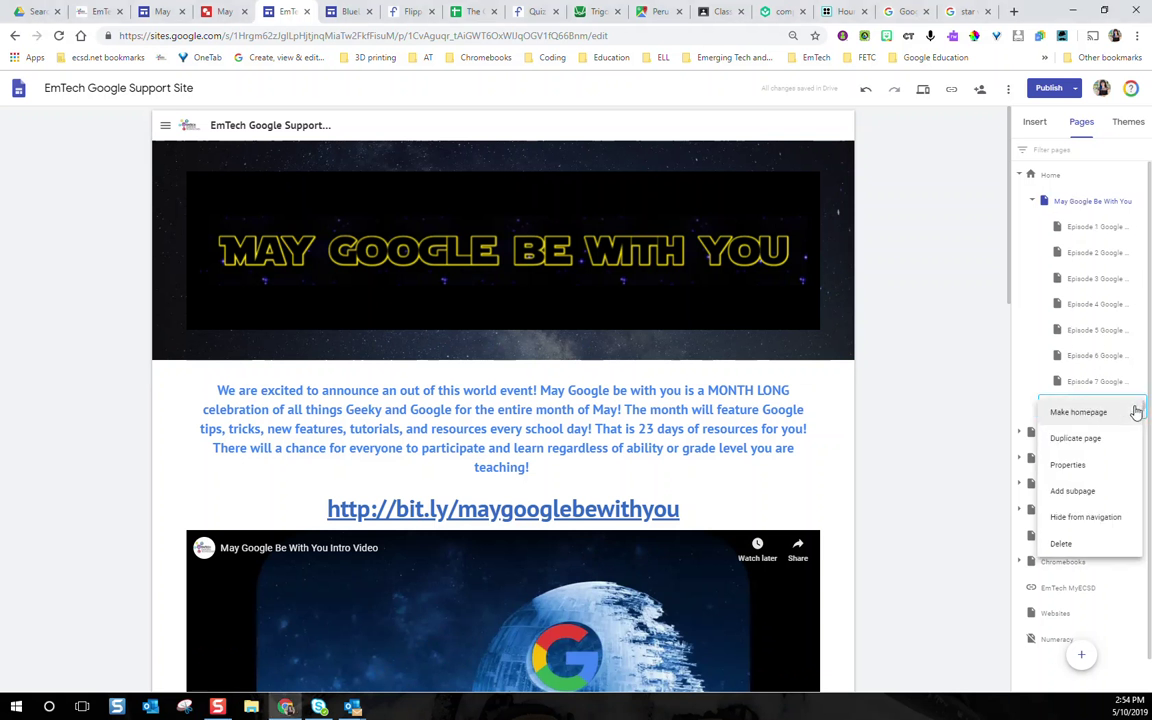
click(1090, 517)
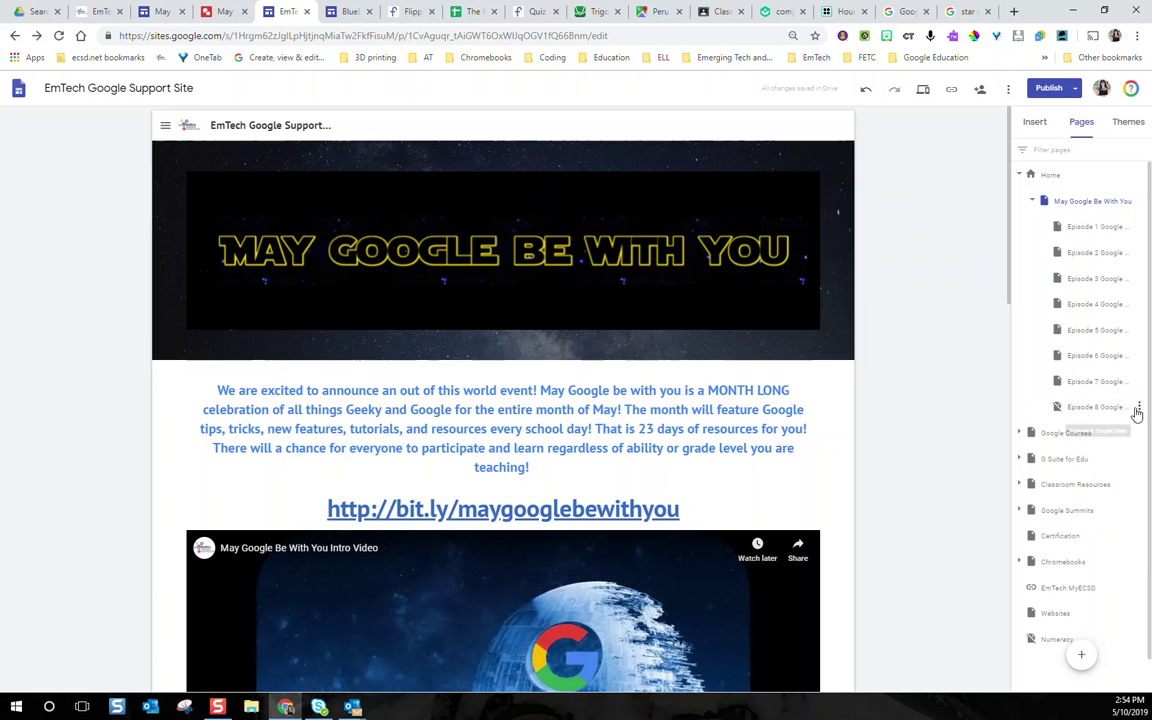
click(1139, 407)
click(1082, 517)
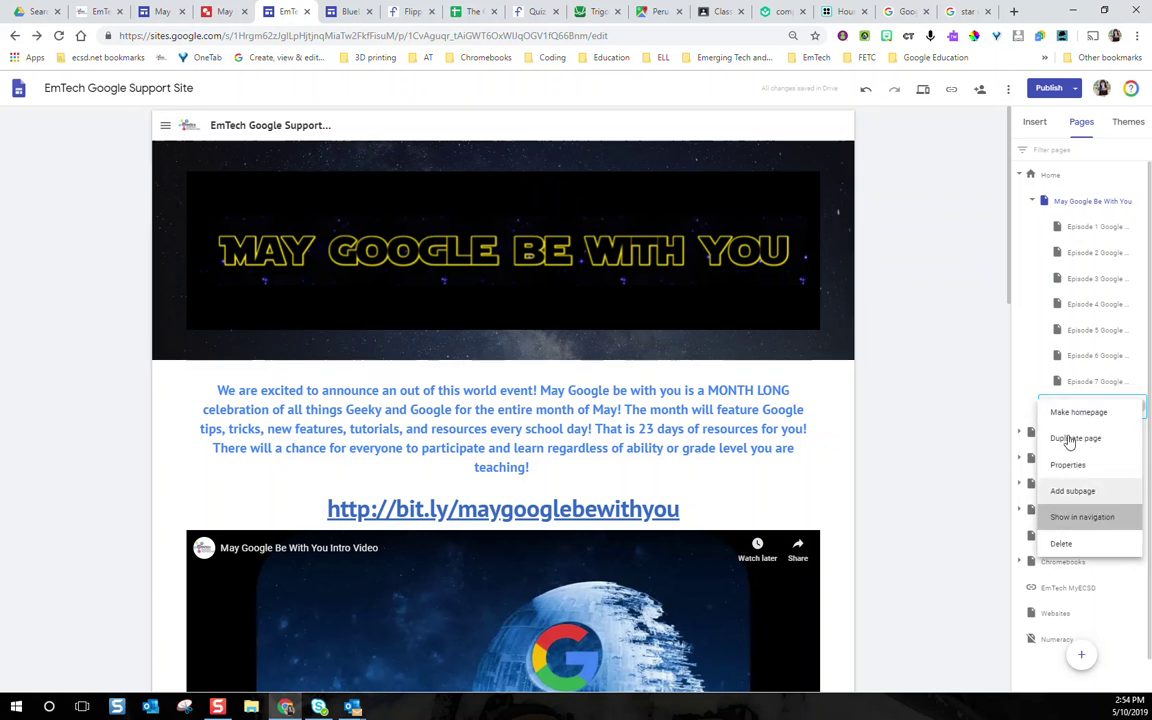
Step: Switch the site's navigation mode to top navigation
click(163, 127)
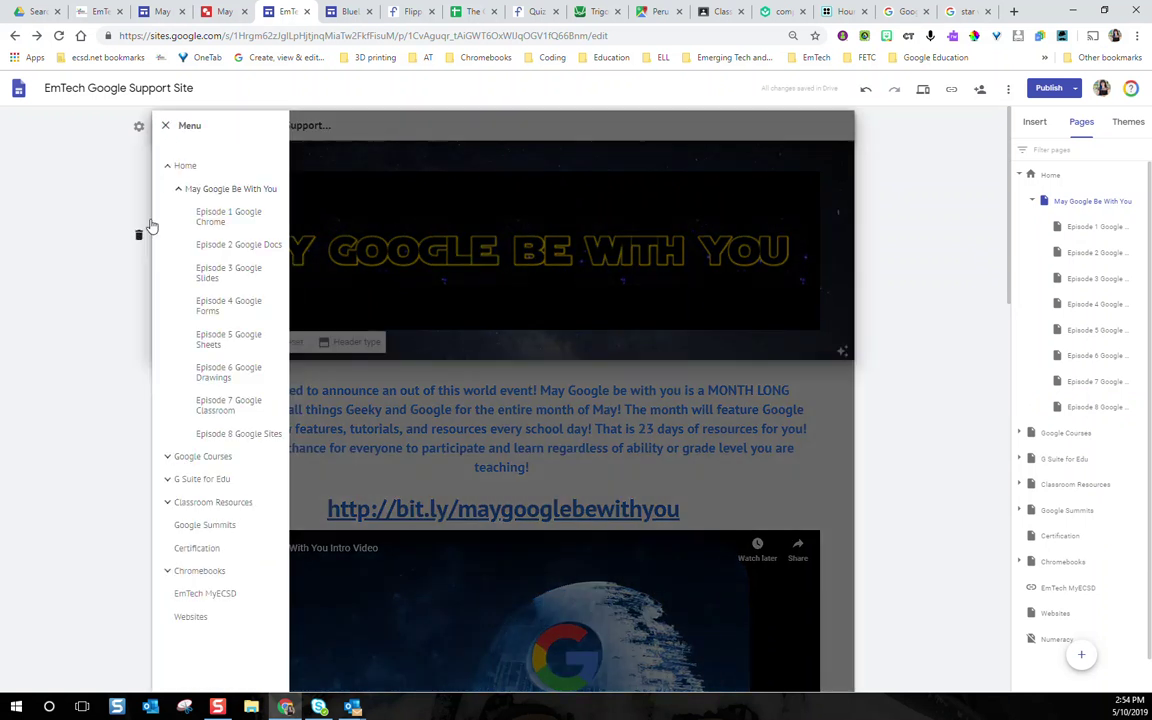
click(139, 128)
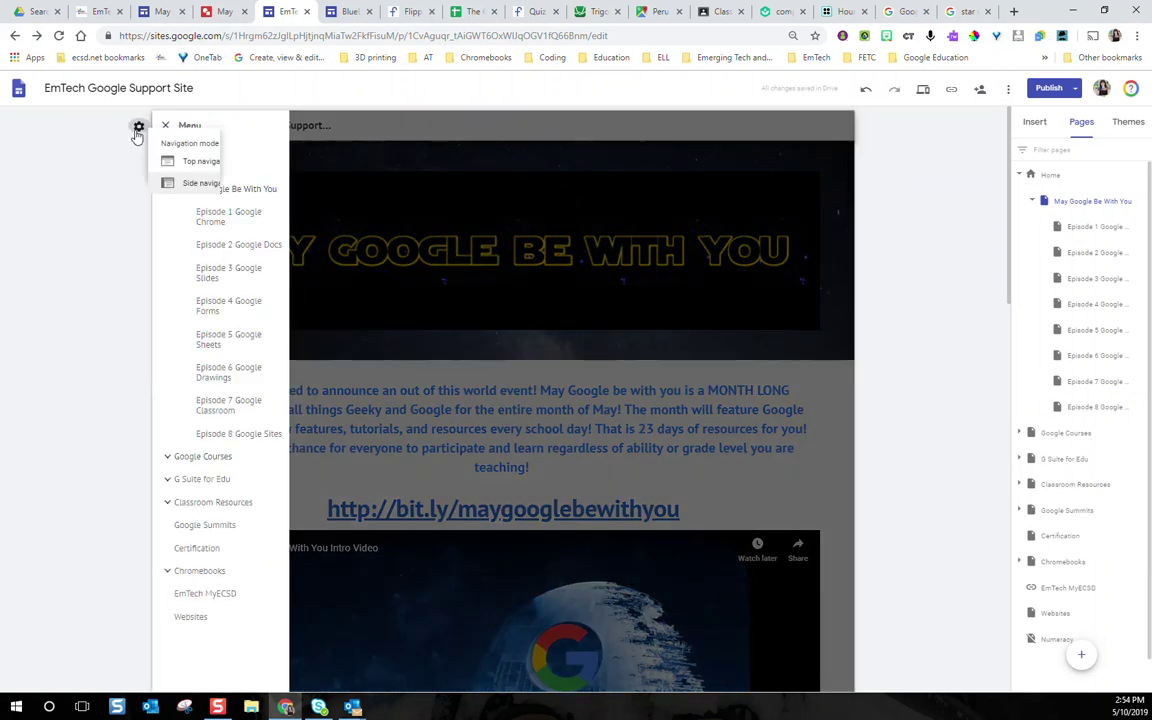
click(218, 168)
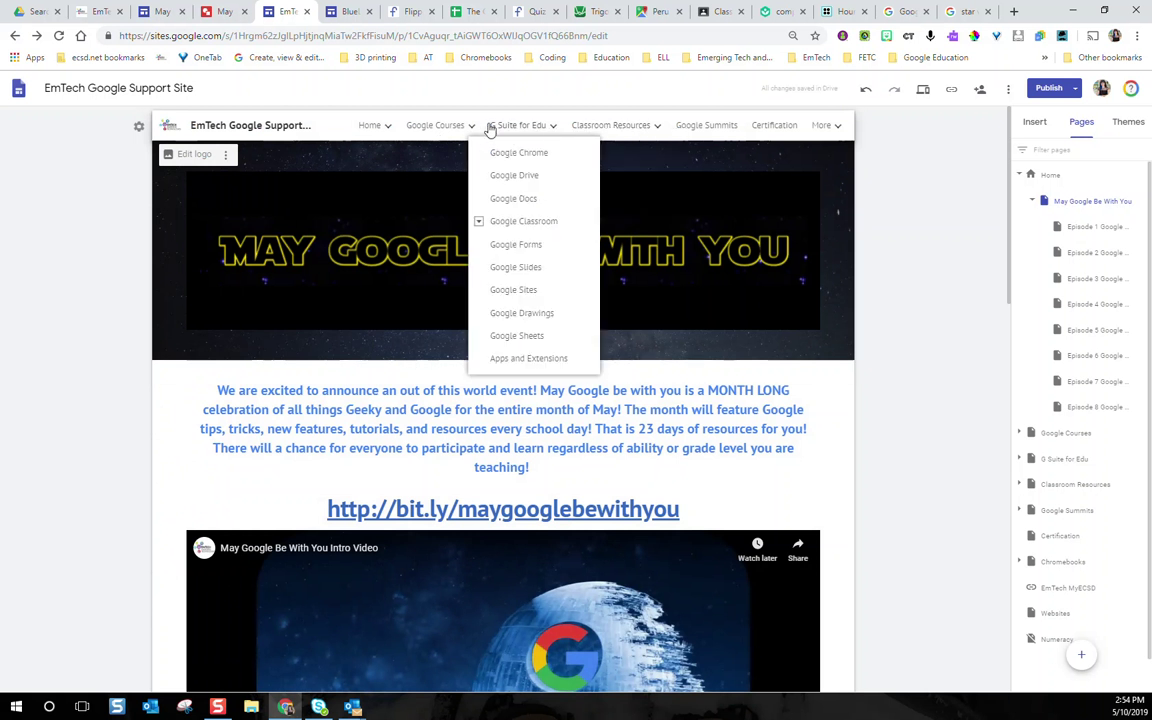
Step: Check the subpages listed under the Home, Google Courses and Classroom Resources navigation entries and start publishing the site
mouse_move(390, 130)
click(347, 156)
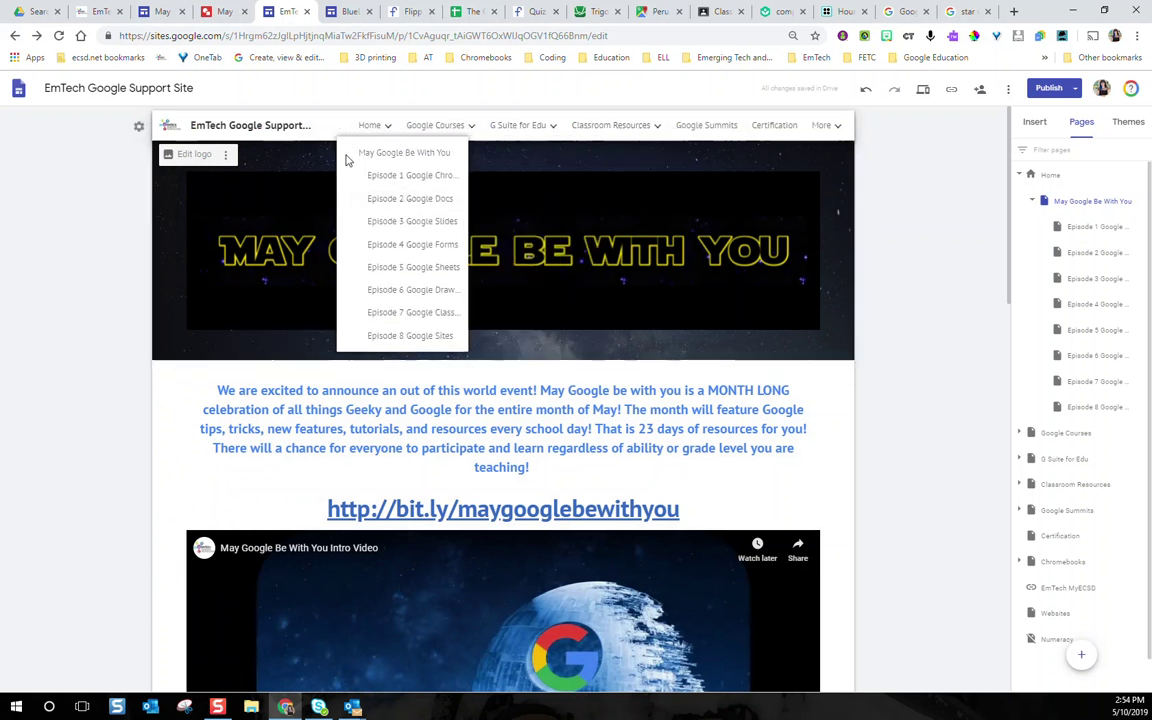
mouse_move(437, 133)
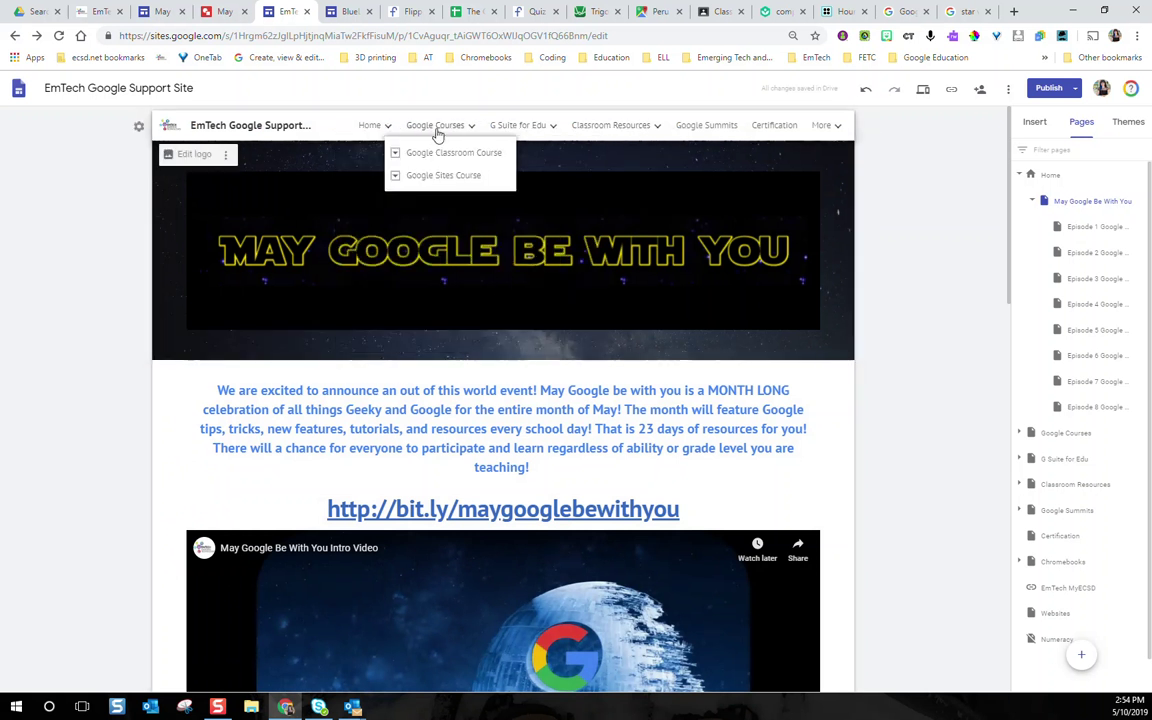
mouse_move(632, 131)
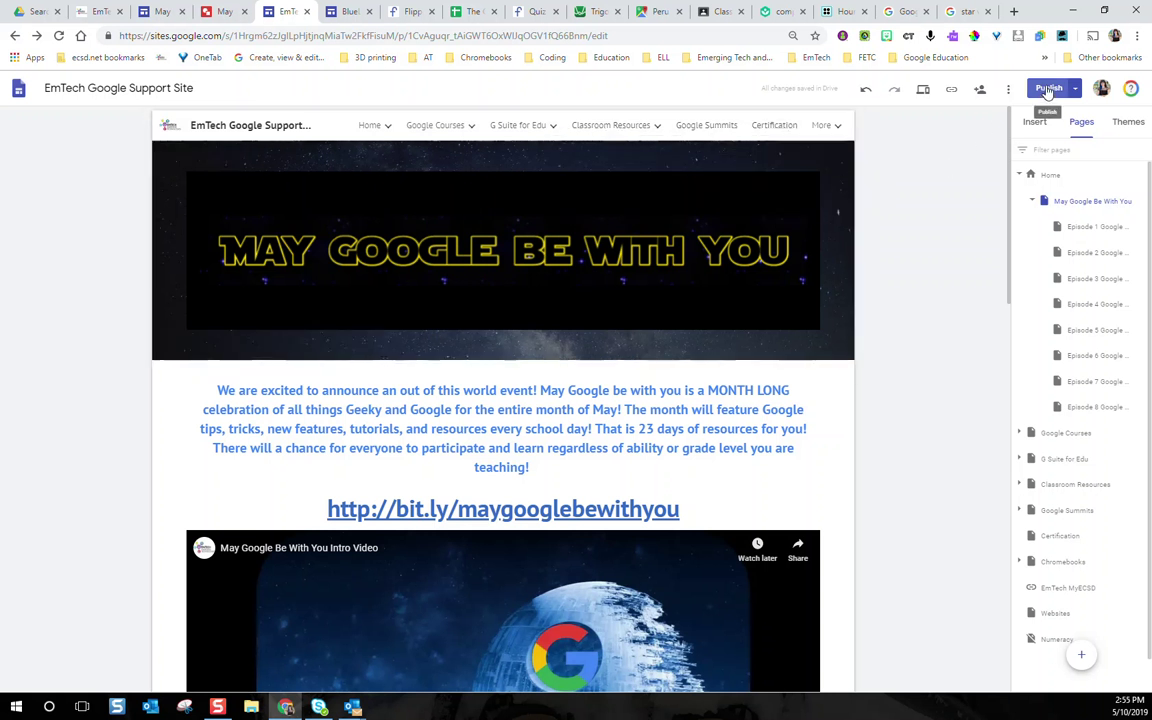
click(1047, 90)
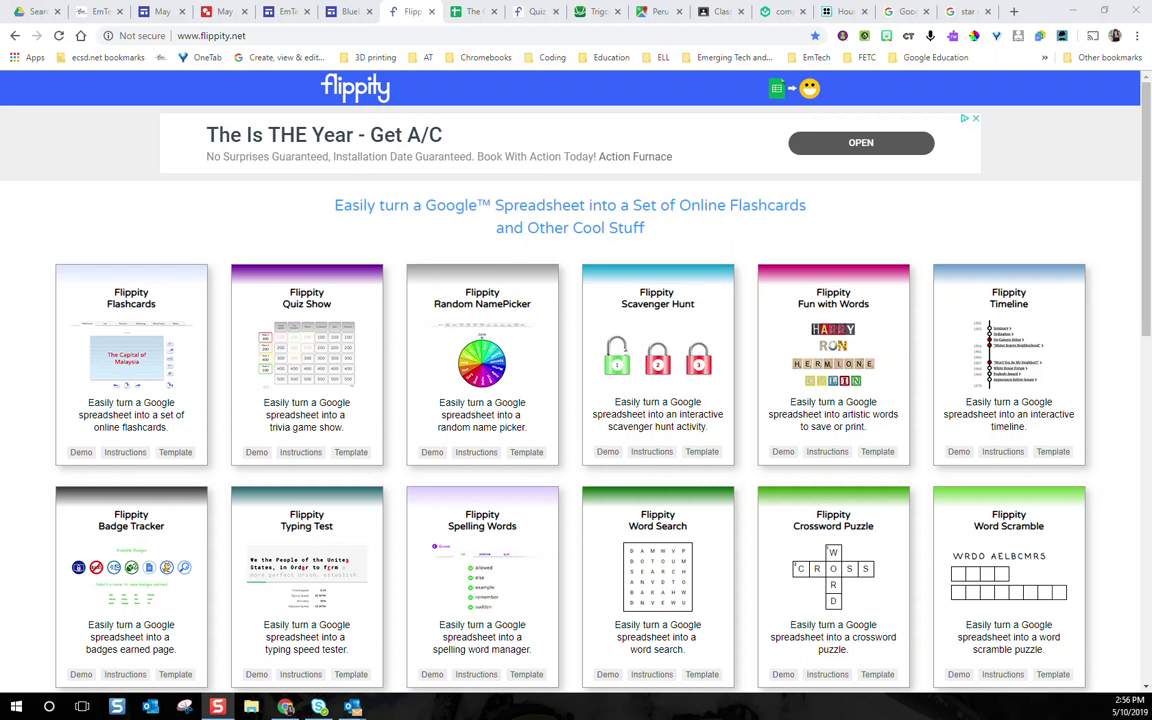
Step: Show the Demo sheet of The Google Game Show! spreadsheet and copy the share link of its Flippity quiz show
click(464, 12)
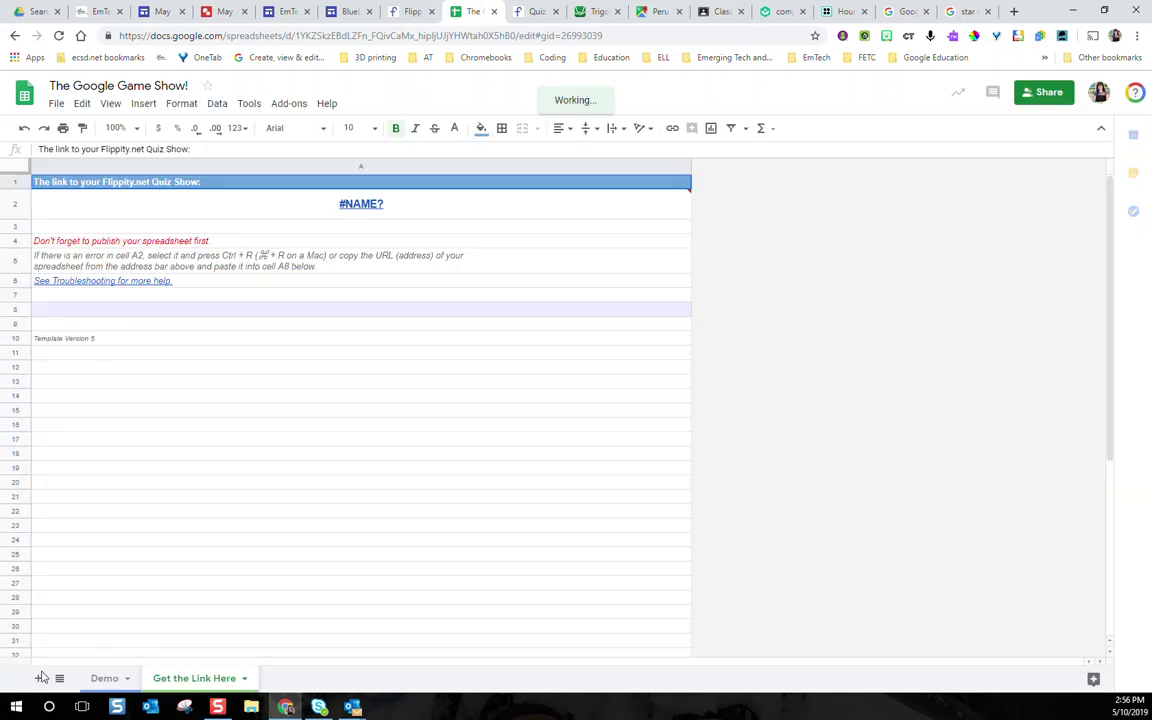
click(100, 678)
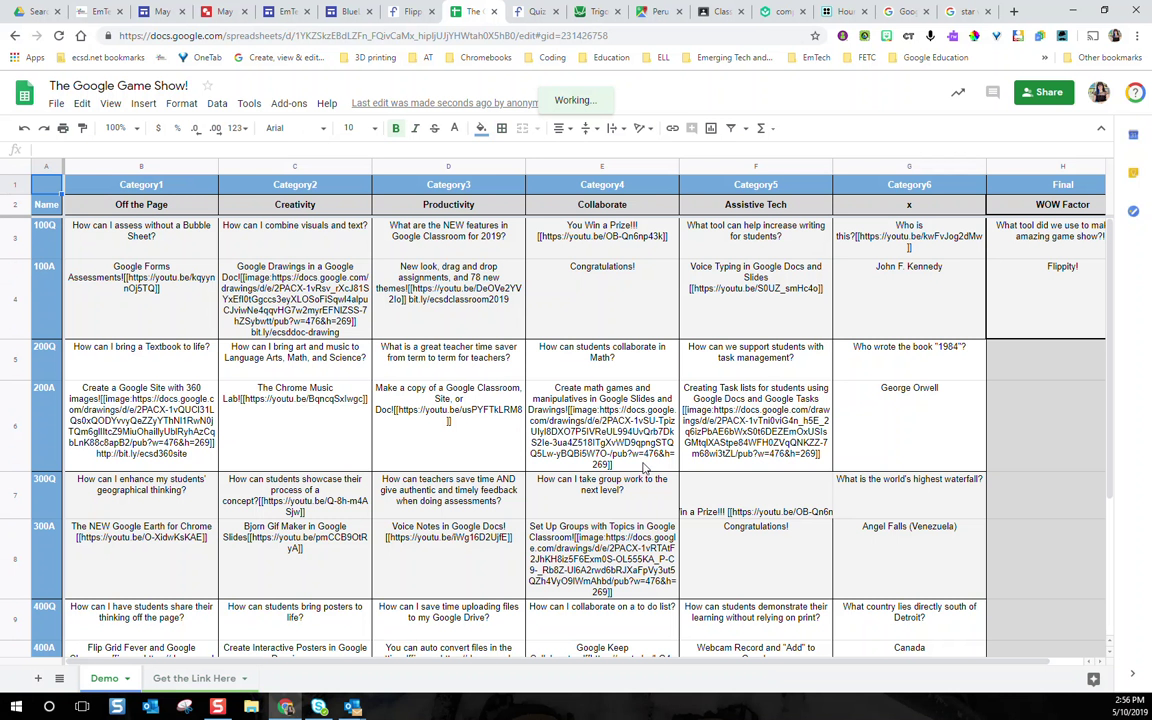
click(536, 13)
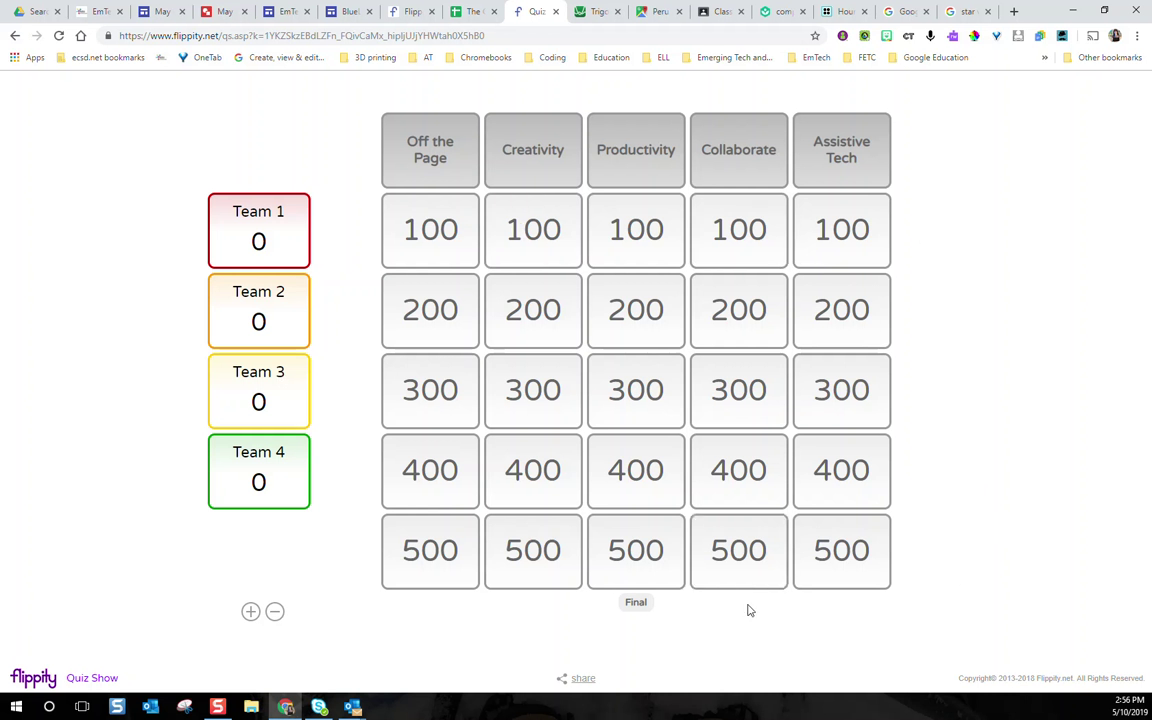
click(583, 680)
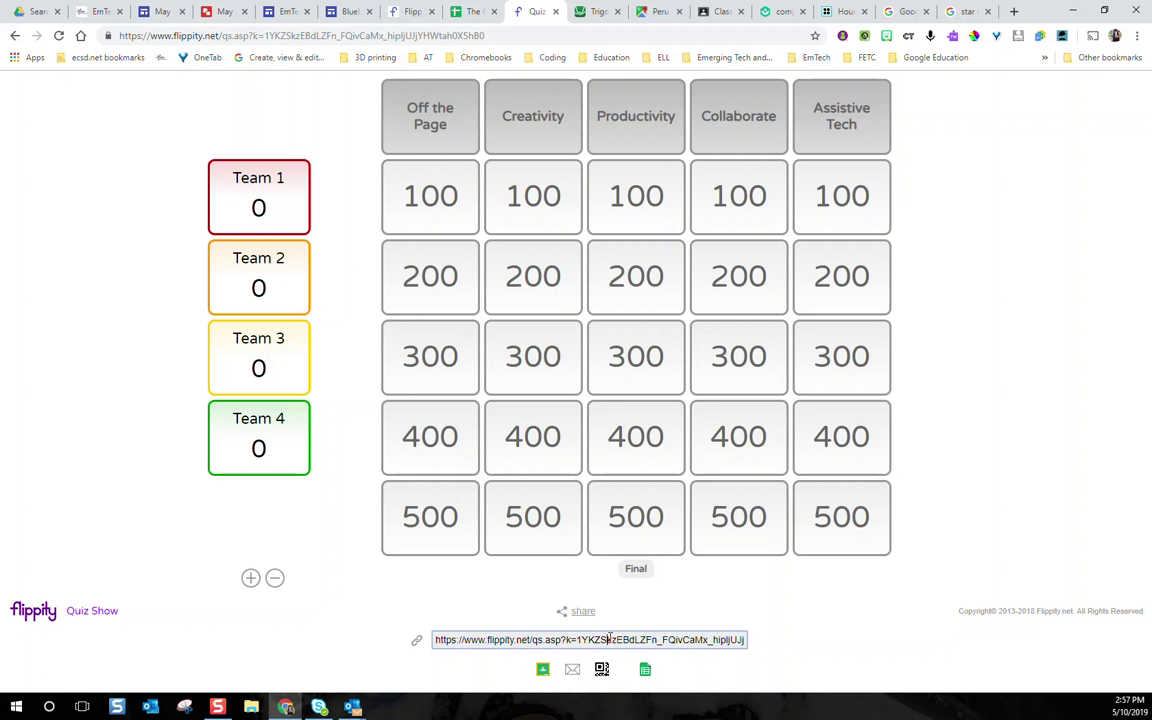
click(610, 639)
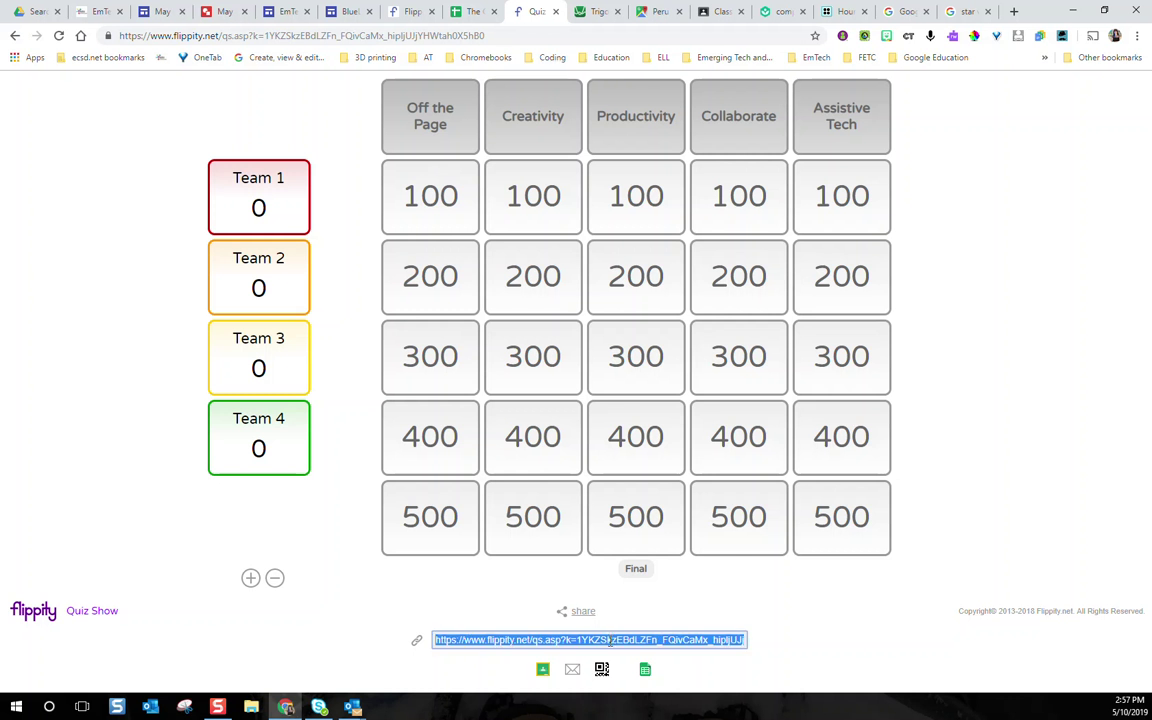
Step: Switch to the May Google Be With You site and embed the copied quiz show link as a web page below "This is cool"
click(162, 12)
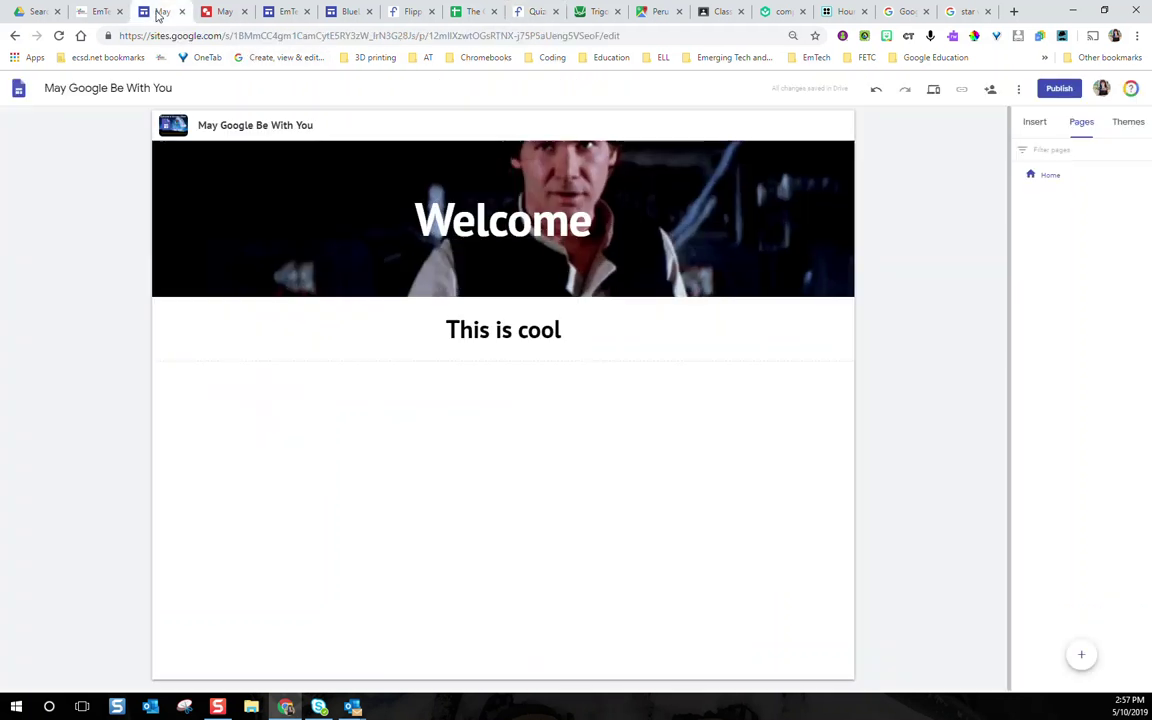
click(1037, 123)
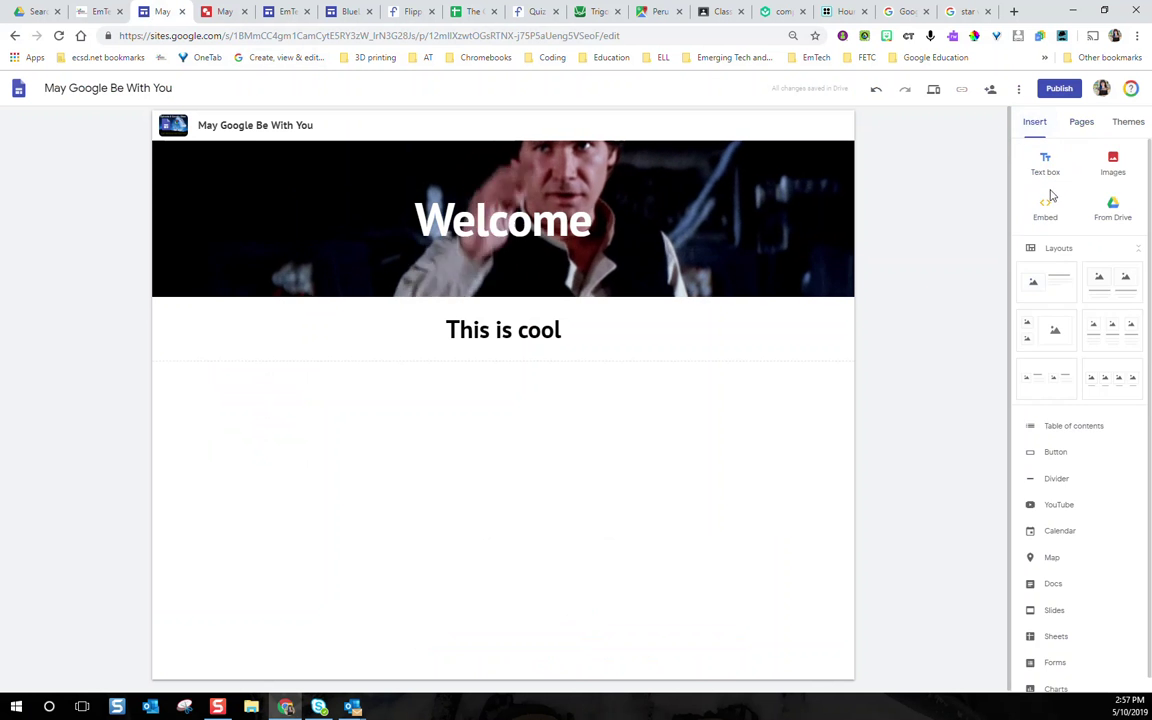
double_click(267, 396)
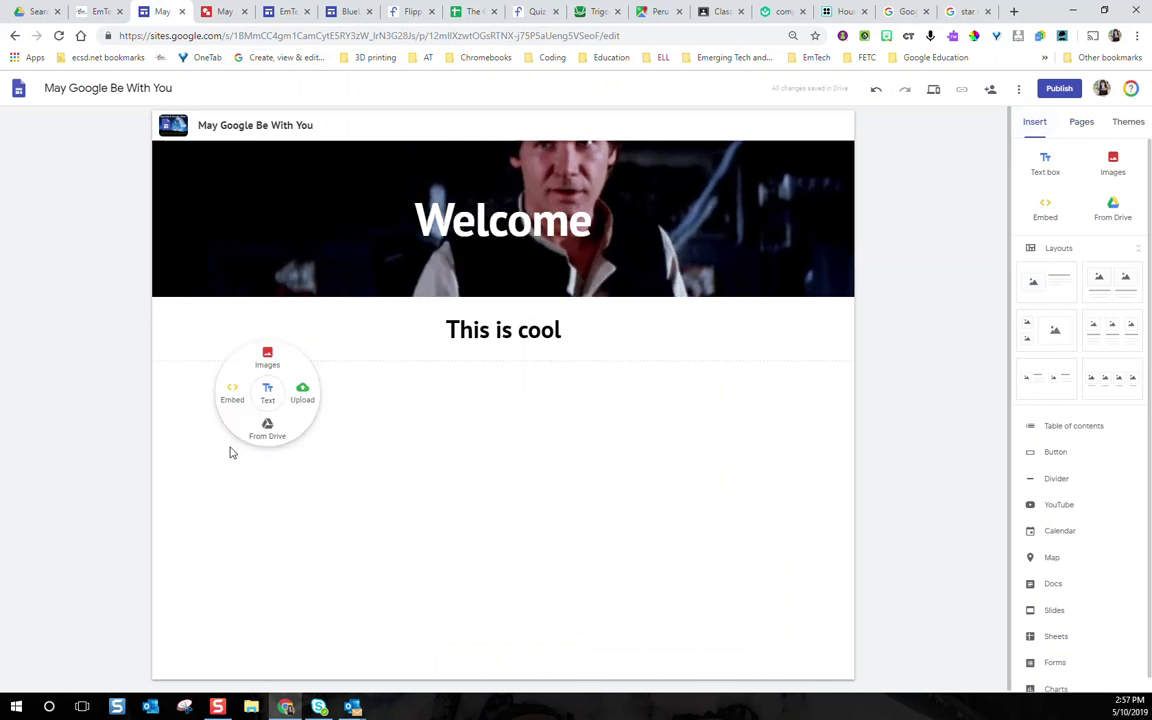
click(232, 393)
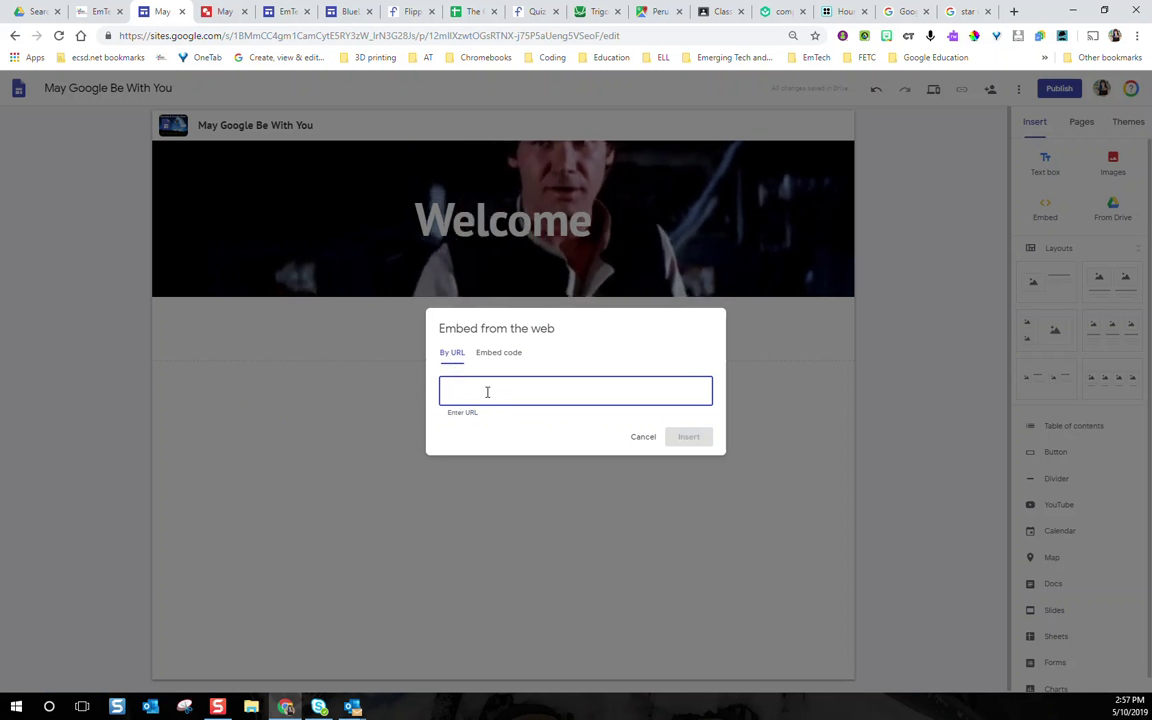
key(ctrl+v)
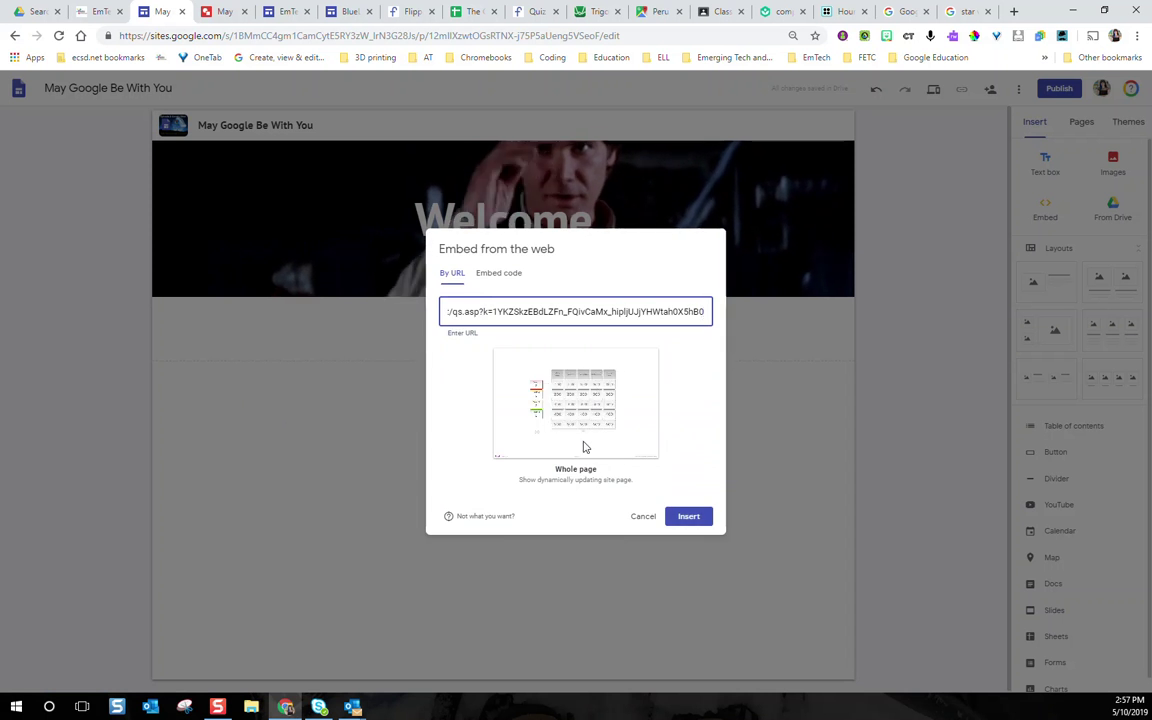
click(687, 516)
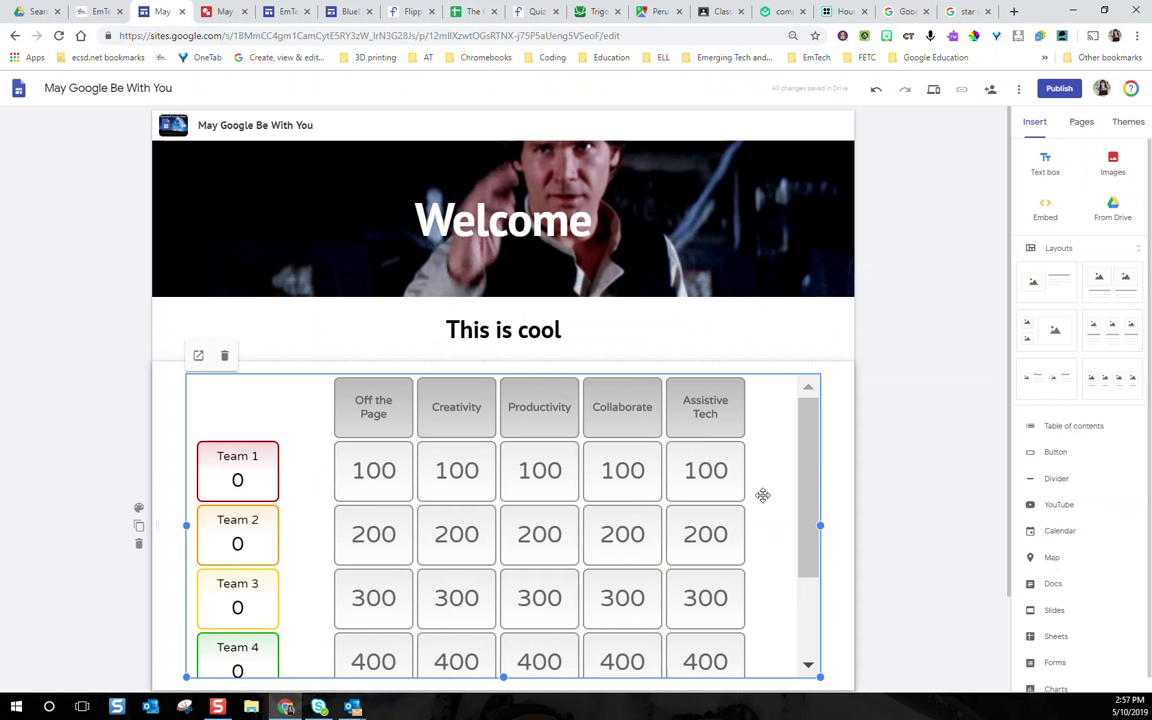
Step: Extend the embedded quiz show downward so the board fits through its 500 row
scroll(871, 461, down, 2)
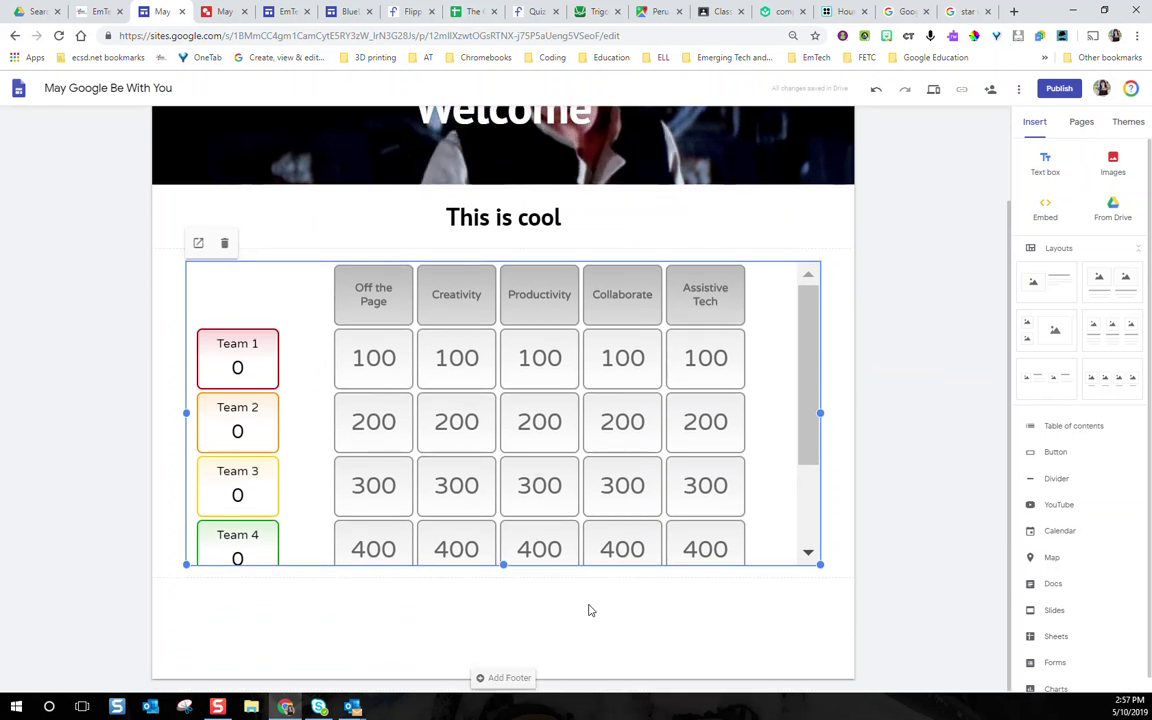
drag(504, 564, 489, 654)
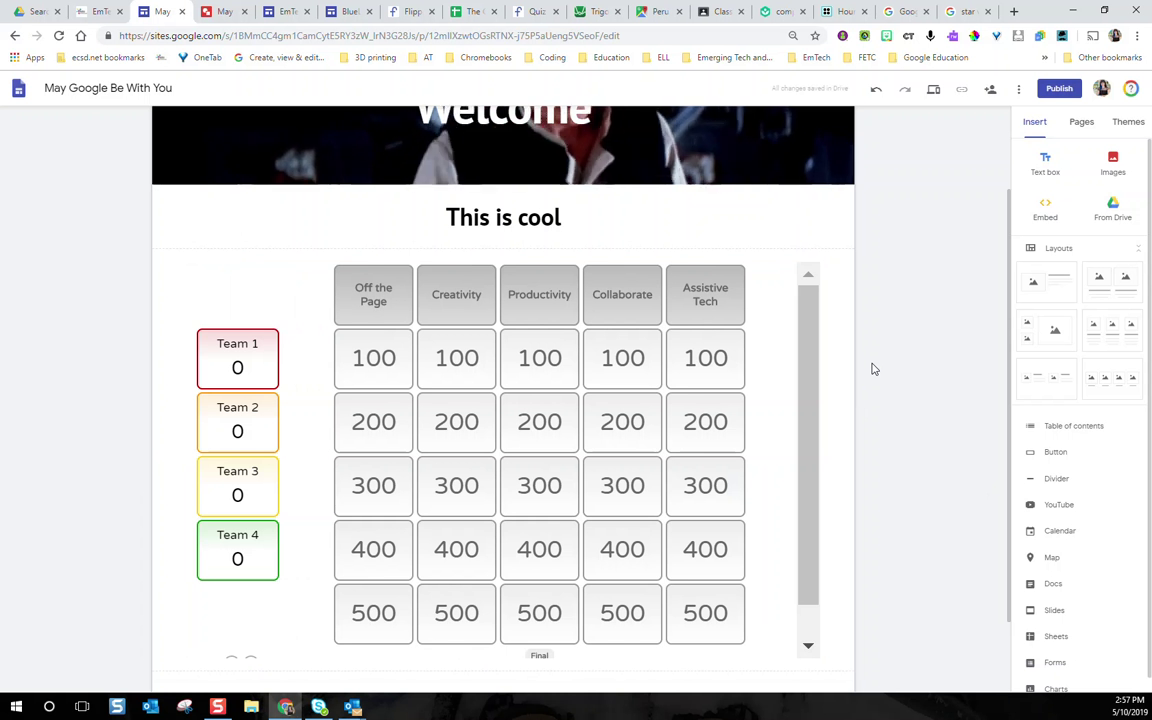
scroll(653, 639, down, 1)
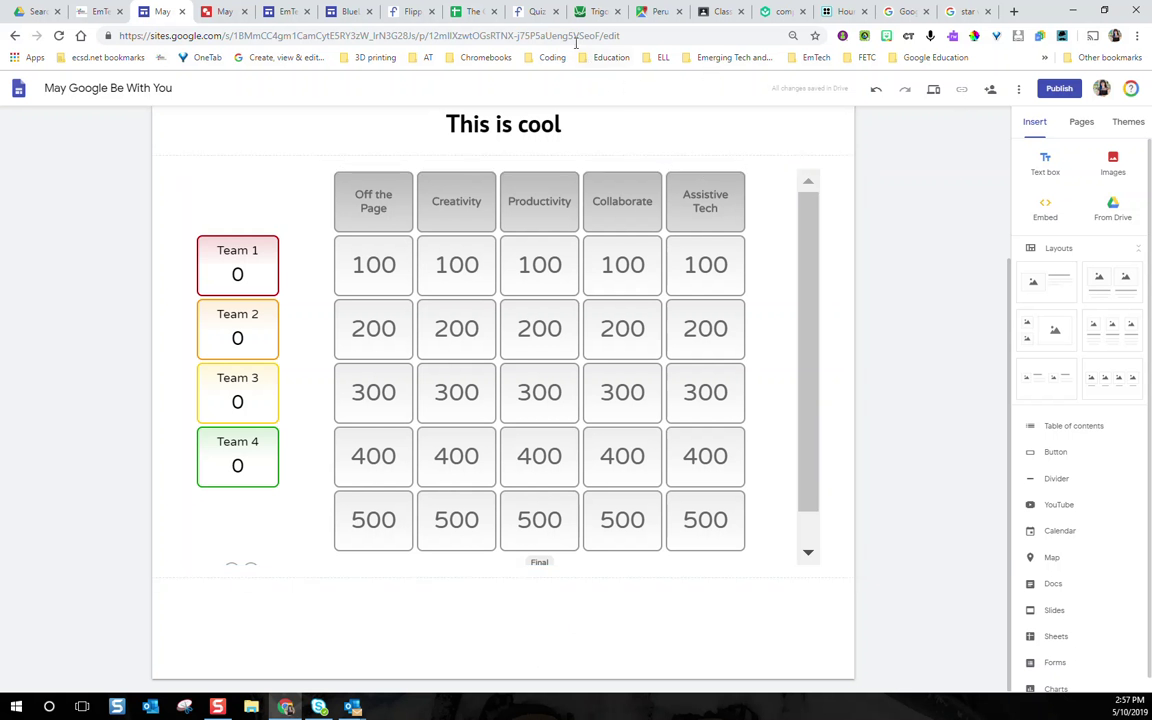
Step: Switch to the Desmos Trigonometry: Unit Circle graph and get its iframe embed code from the sharing options
click(588, 12)
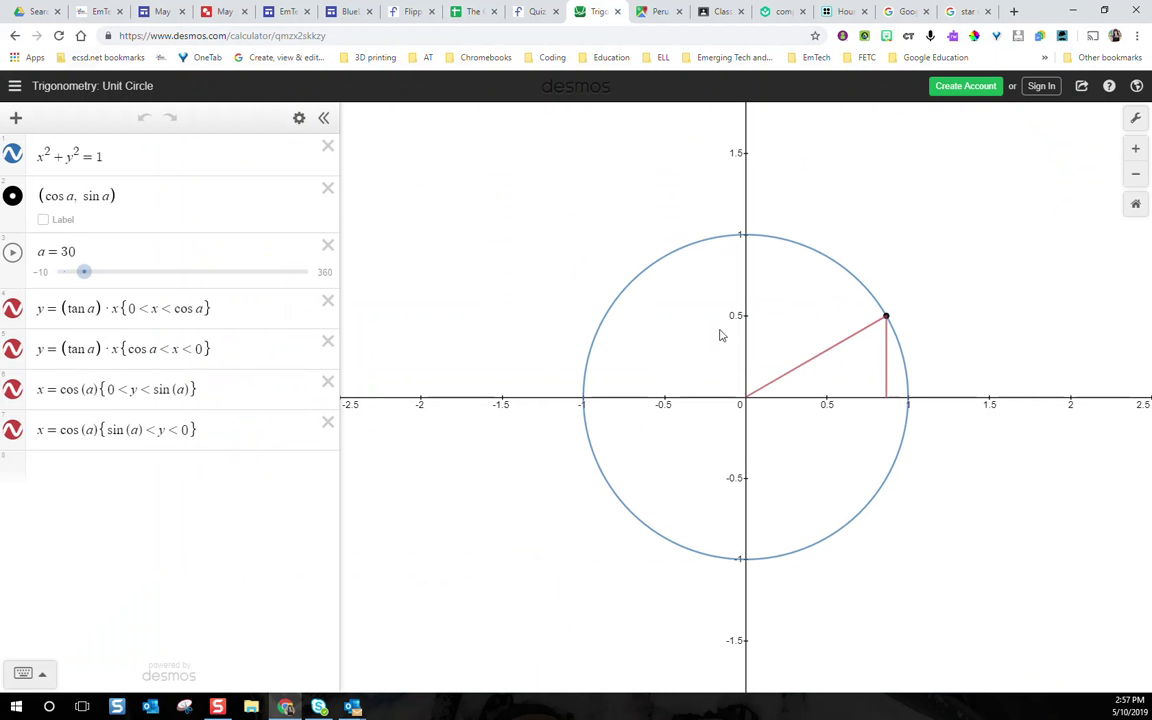
click(1082, 88)
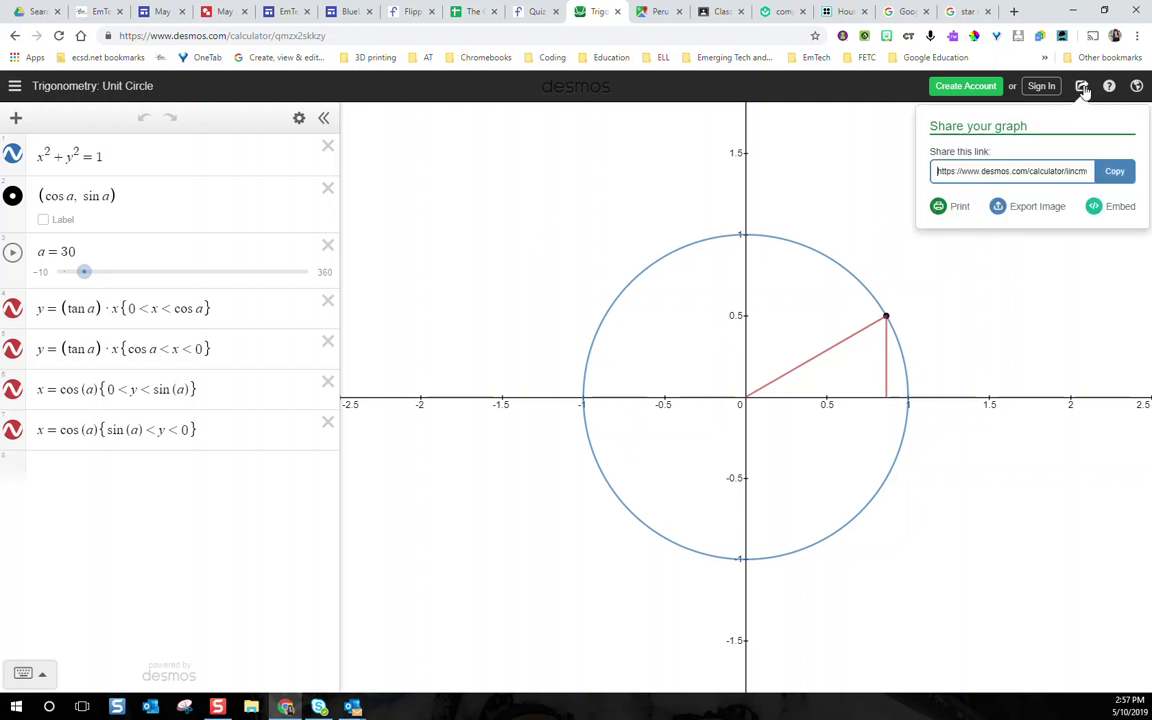
click(1117, 208)
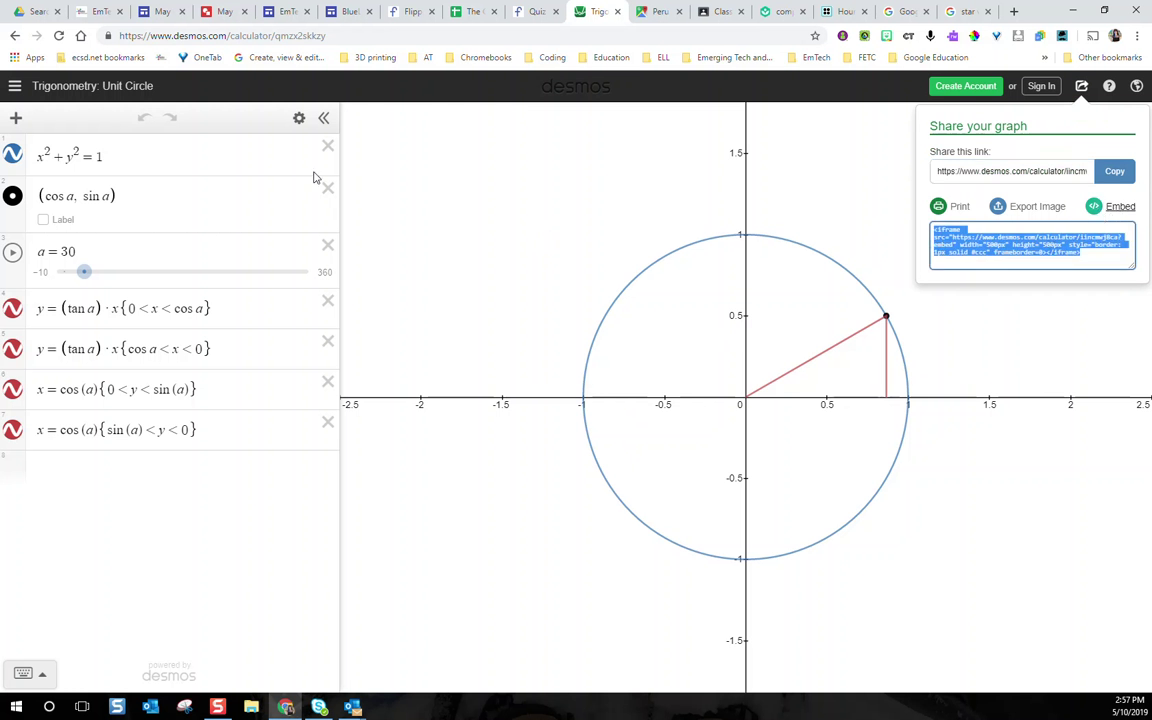
Step: Embed the Desmos unit circle graph below the quiz show on the May Google Be With You page using its embed code
click(155, 12)
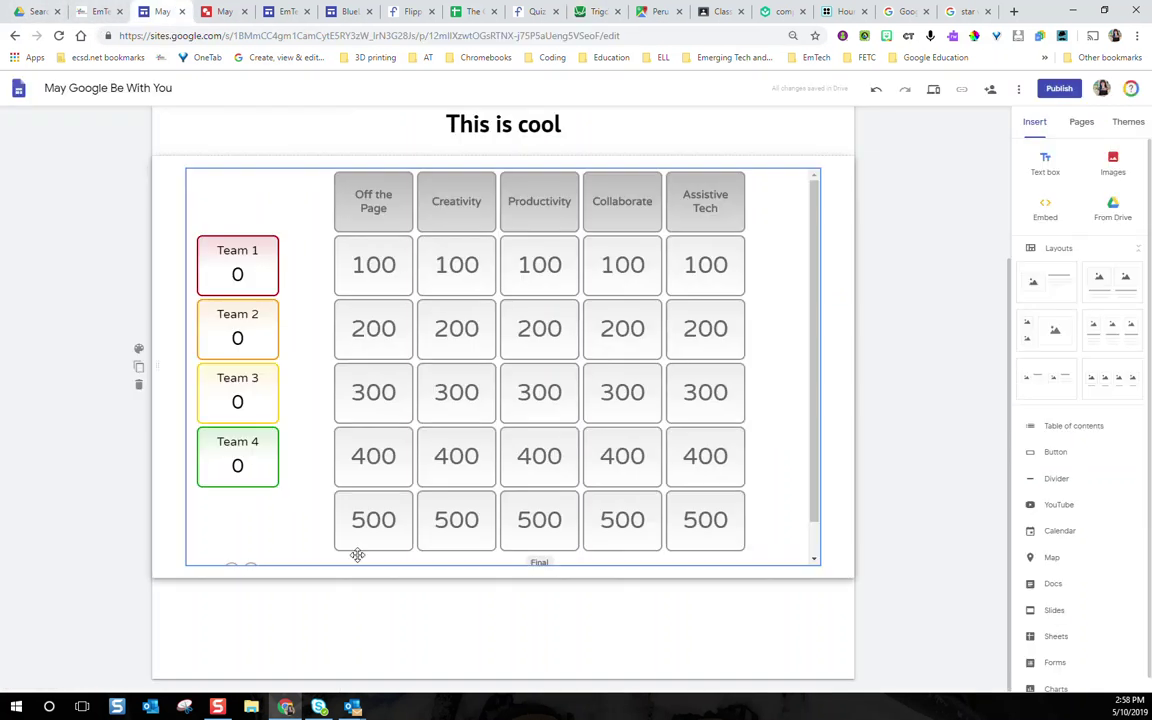
double_click(353, 620)
click(313, 614)
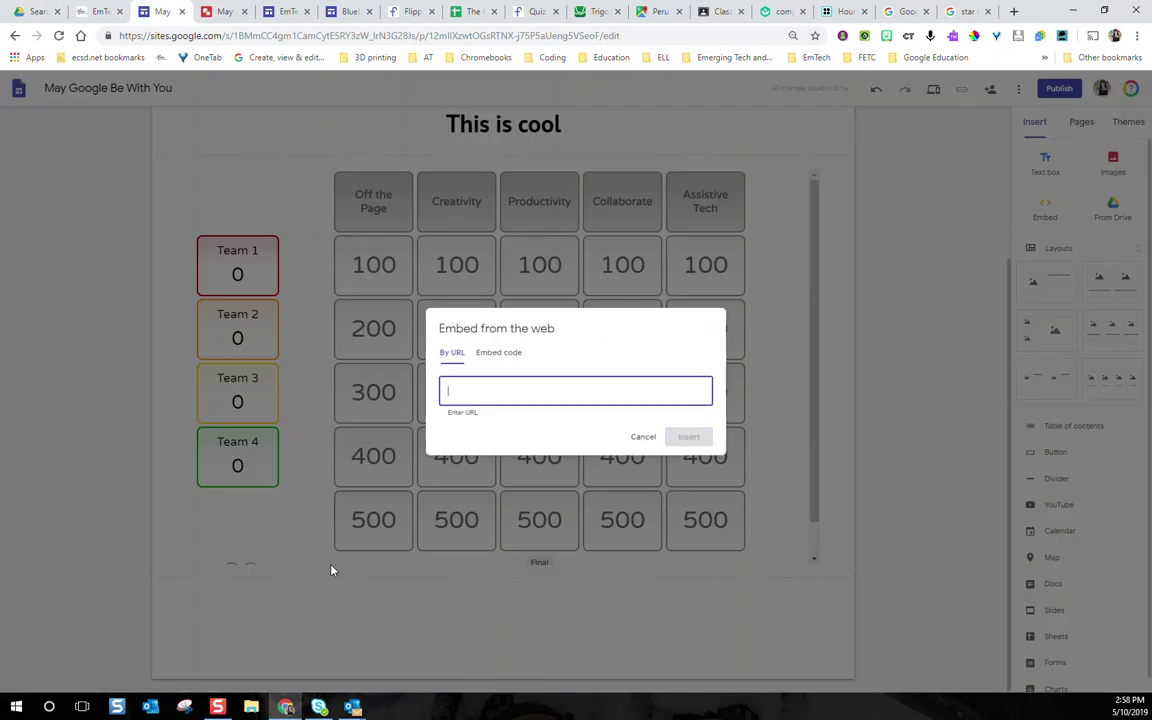
click(490, 356)
key(ctrl+v)
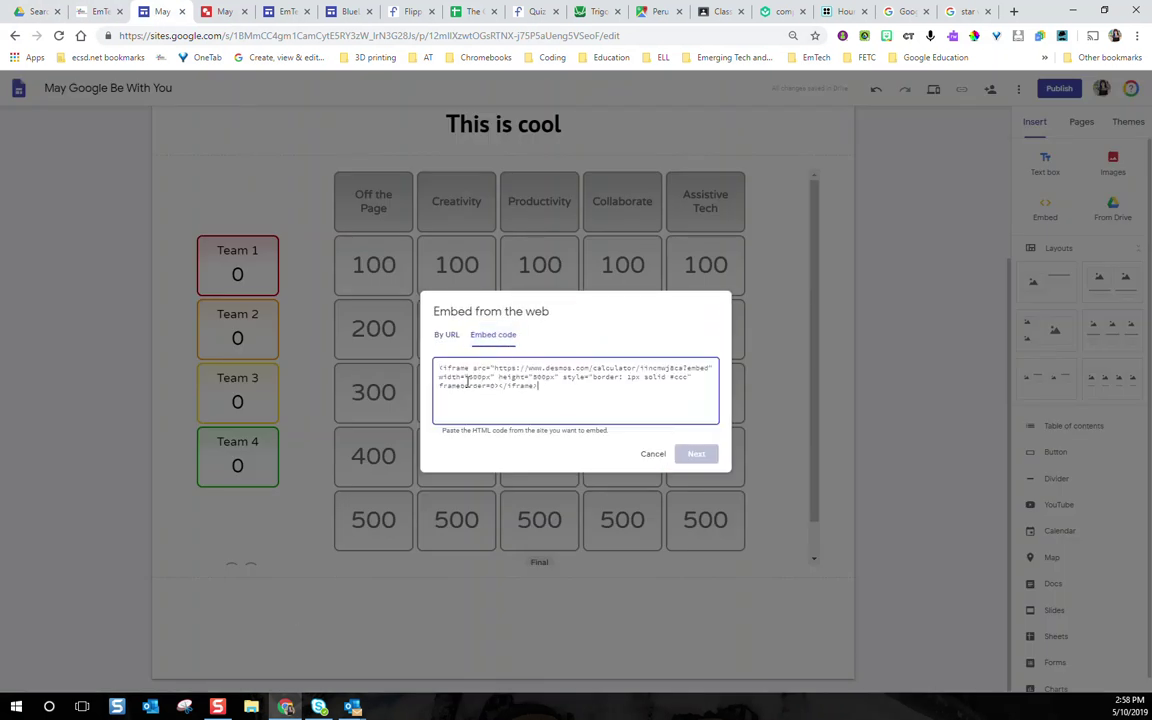
click(697, 454)
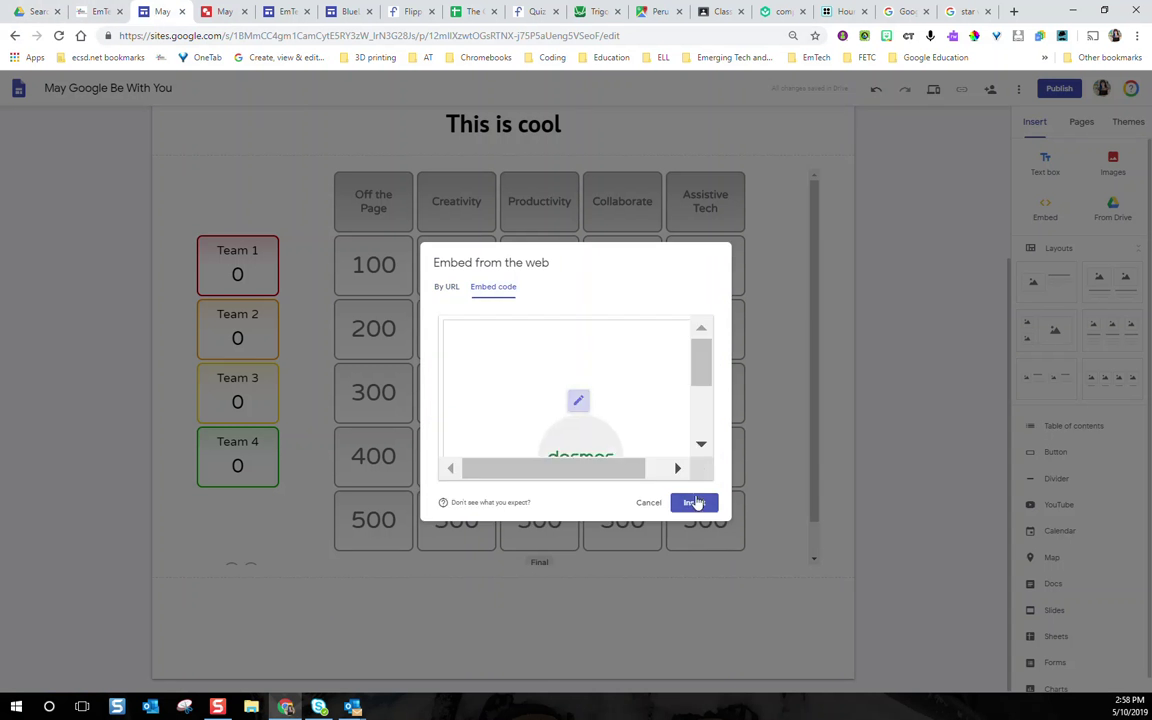
click(694, 503)
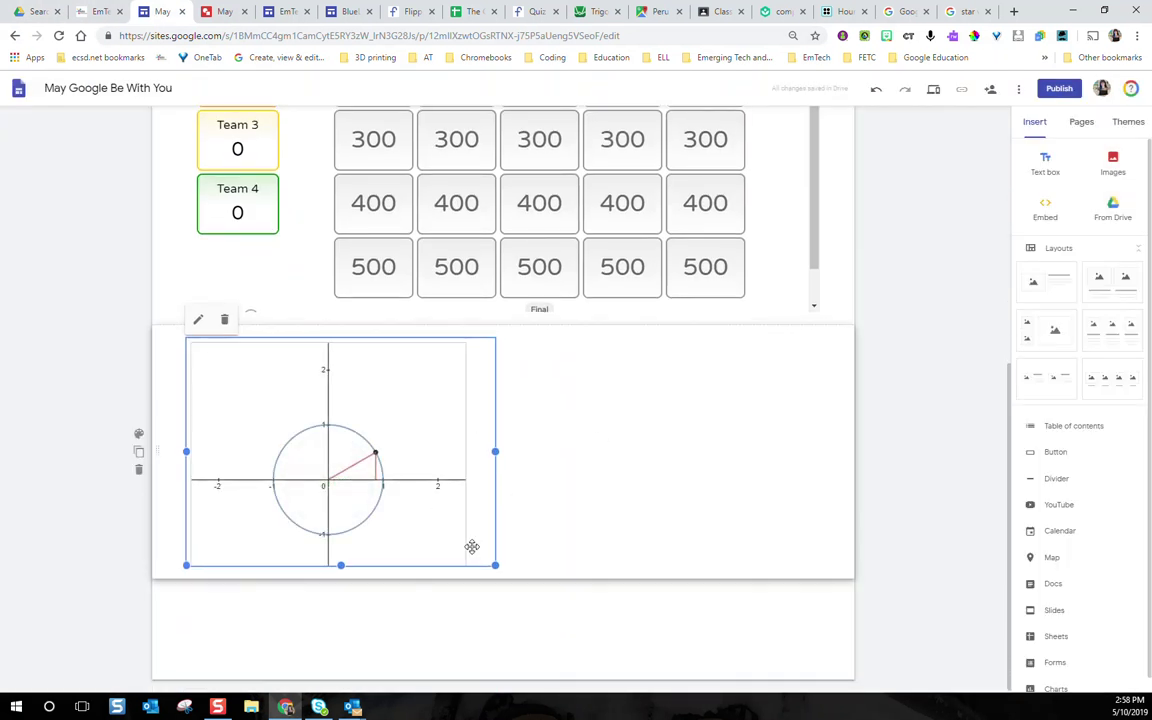
Step: Extend the embedded Desmos graph downward to show more of the unit circle plot and review the page
drag(340, 565, 337, 607)
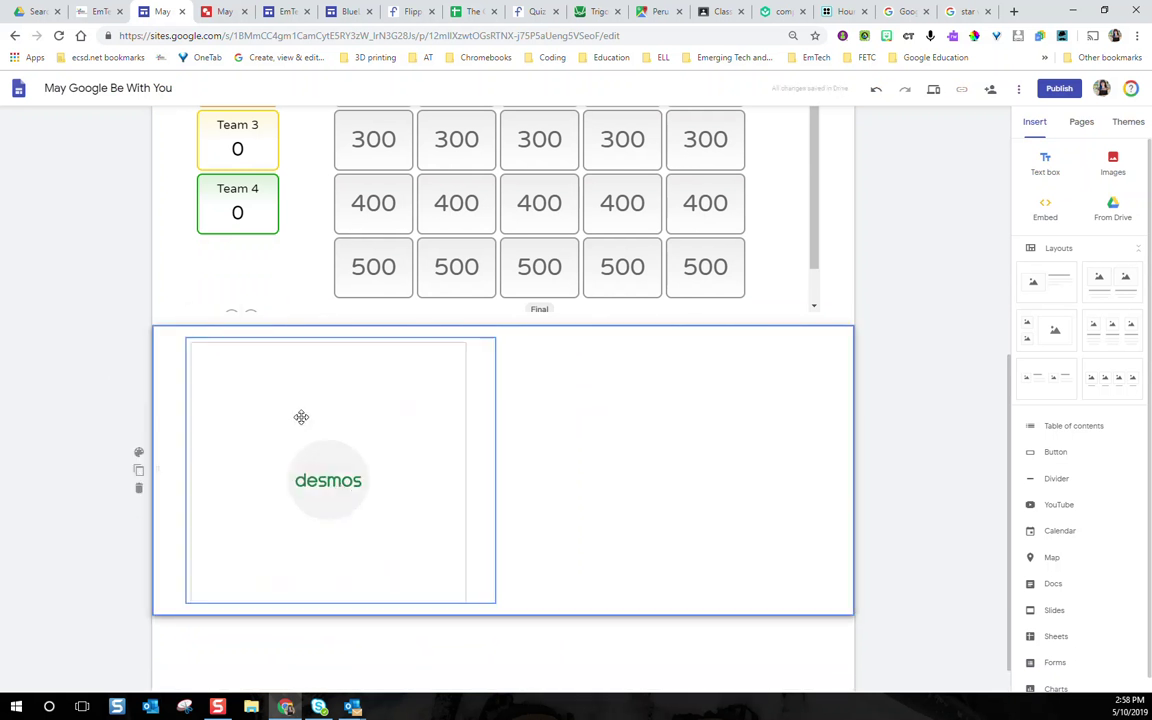
scroll(920, 231, up, 4)
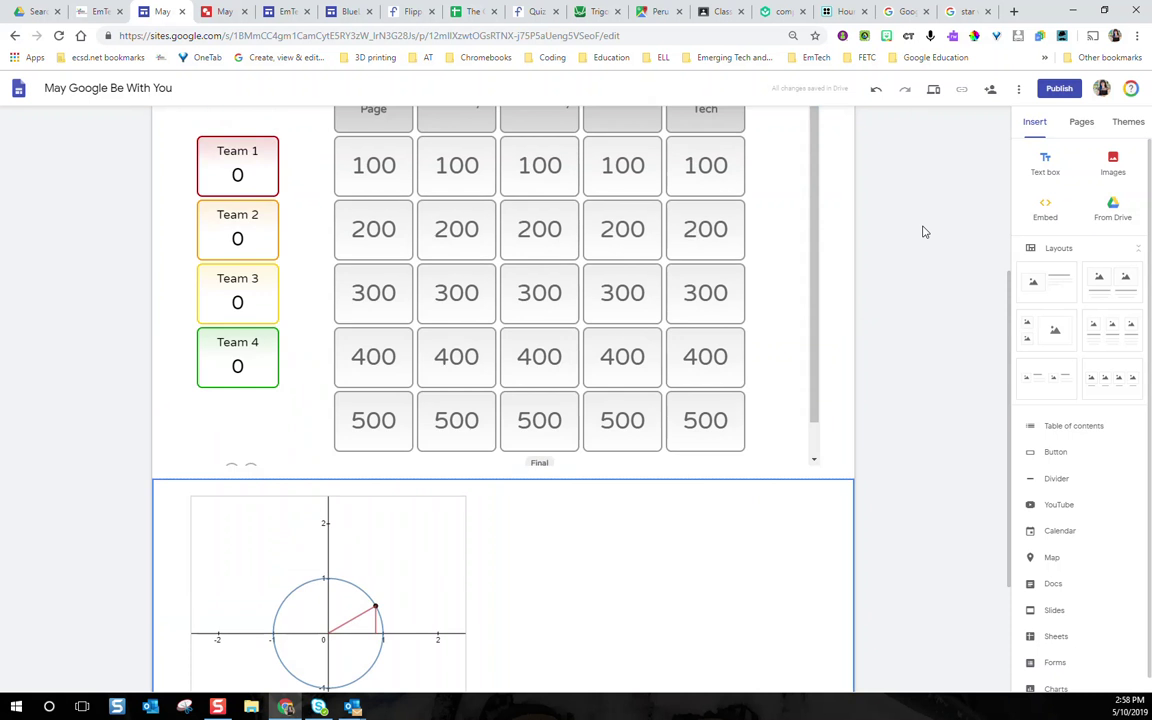
scroll(916, 200, down, 2)
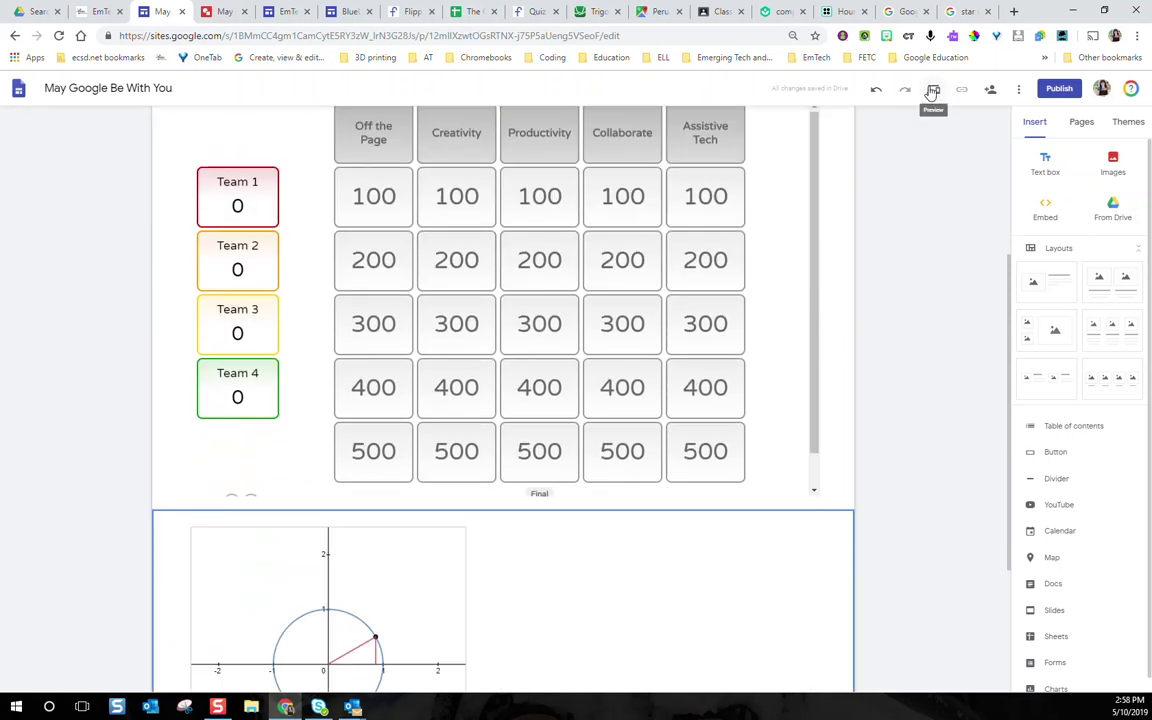
scroll(860, 320, down, 2)
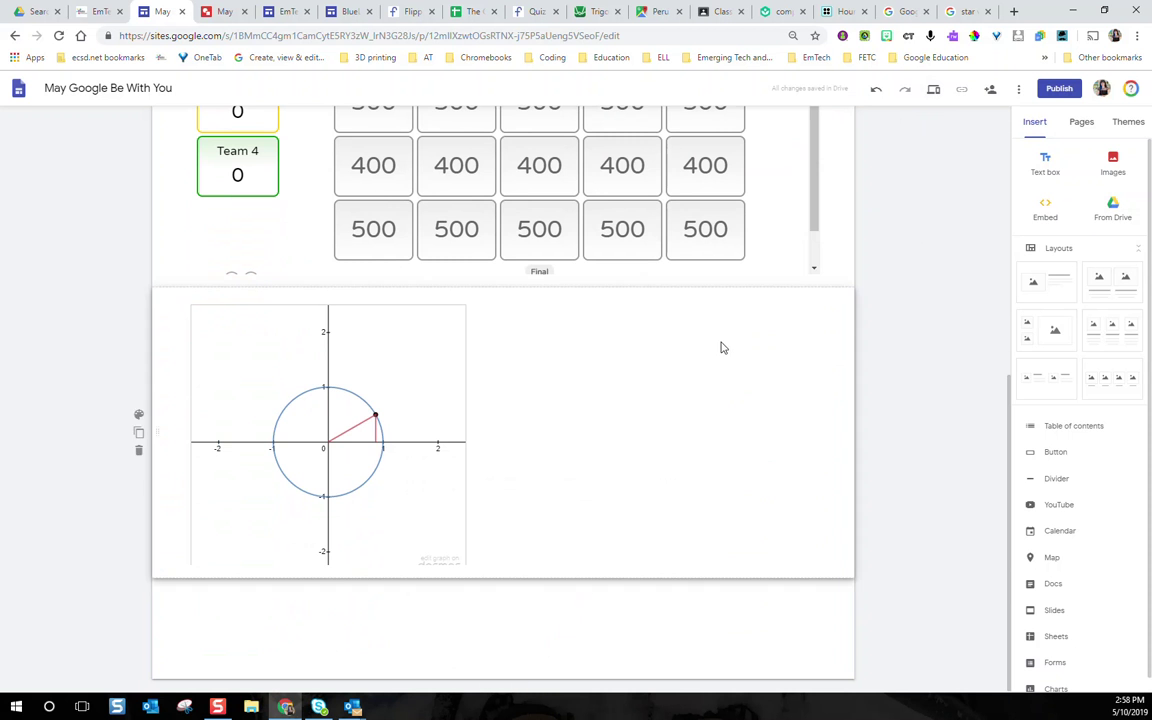
Step: Switch to the Code.org Hour of Code activities page, look through it and copy its web address
click(845, 11)
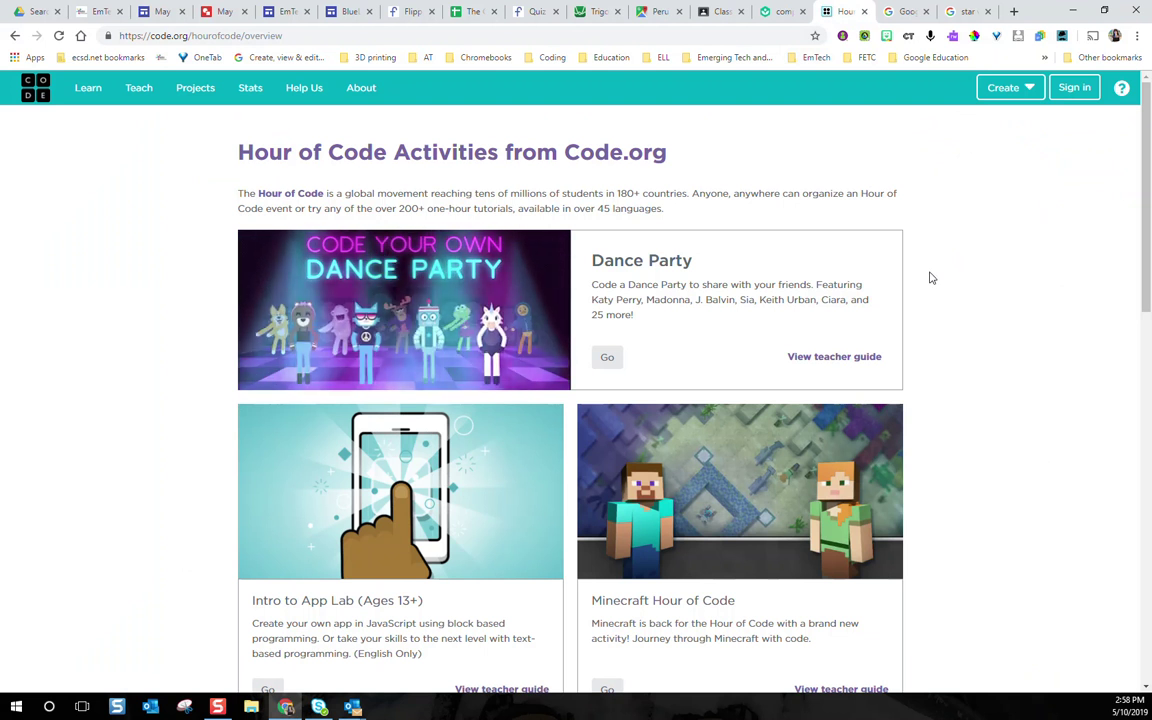
scroll(940, 274, down, 7)
scroll(932, 266, up, 8)
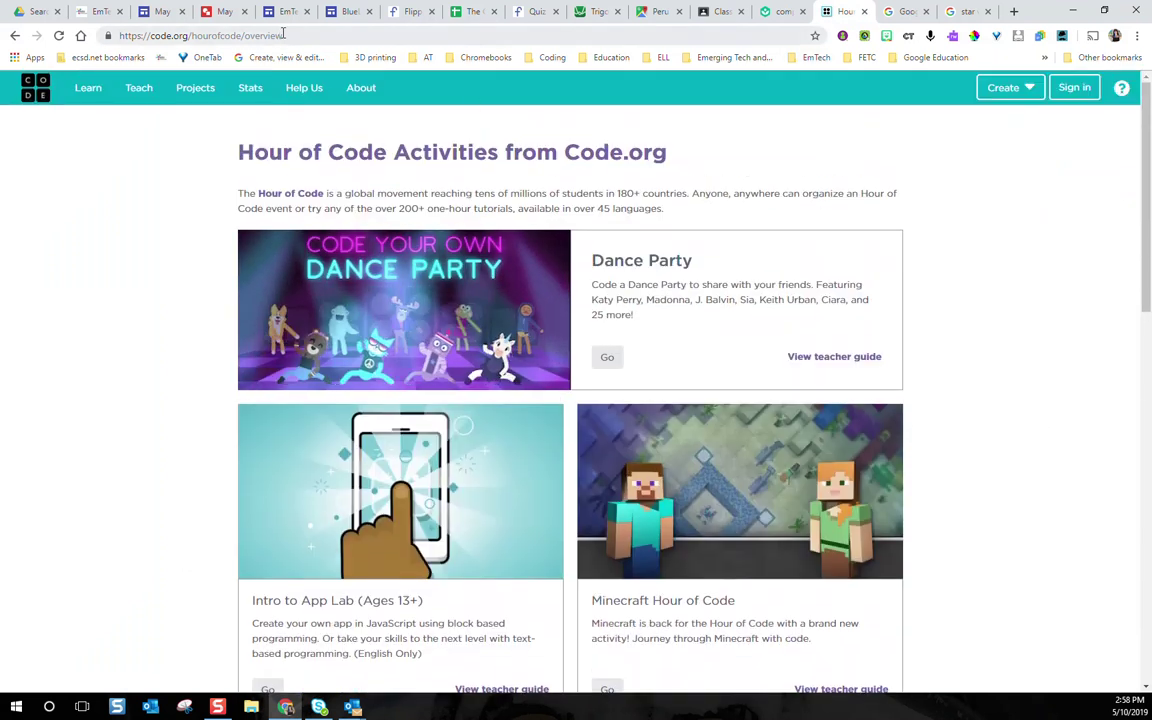
click(284, 34)
key(ctrl+c)
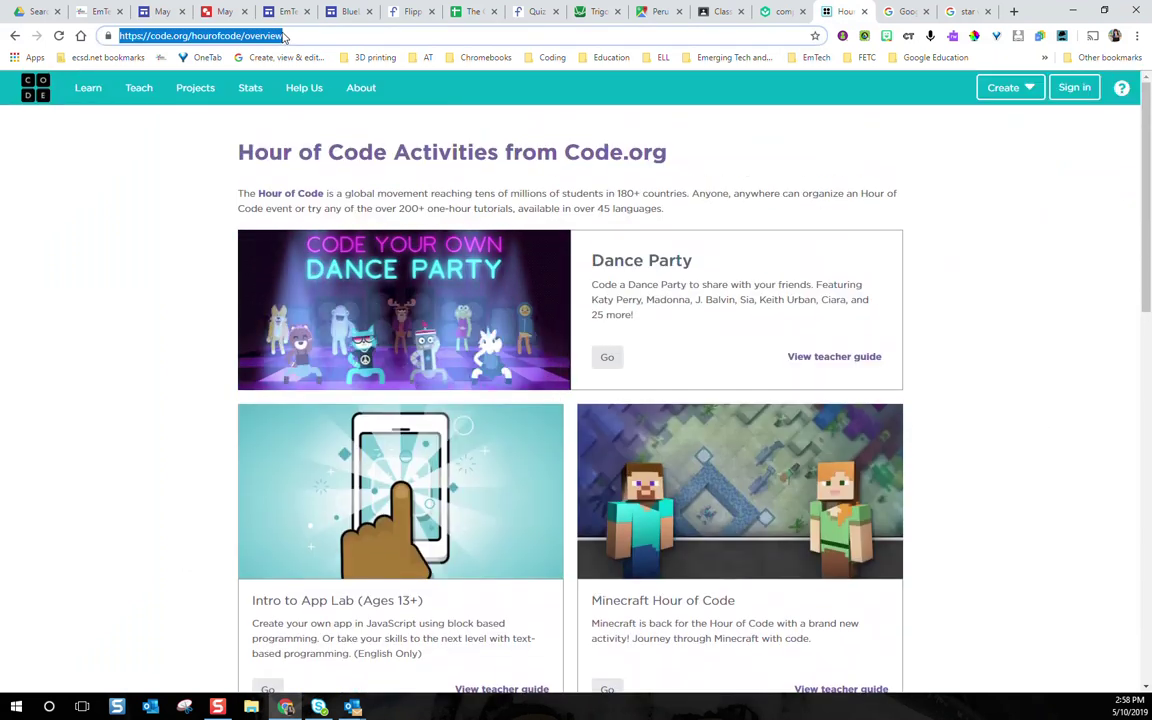
click(160, 11)
double_click(365, 598)
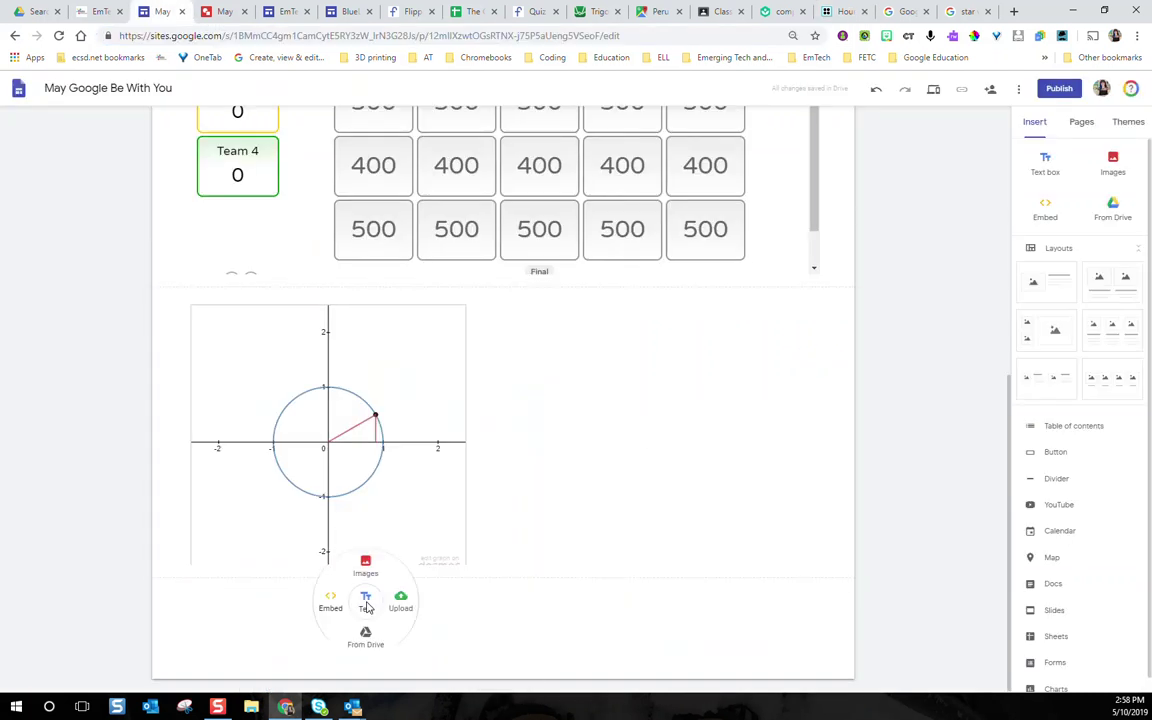
click(329, 596)
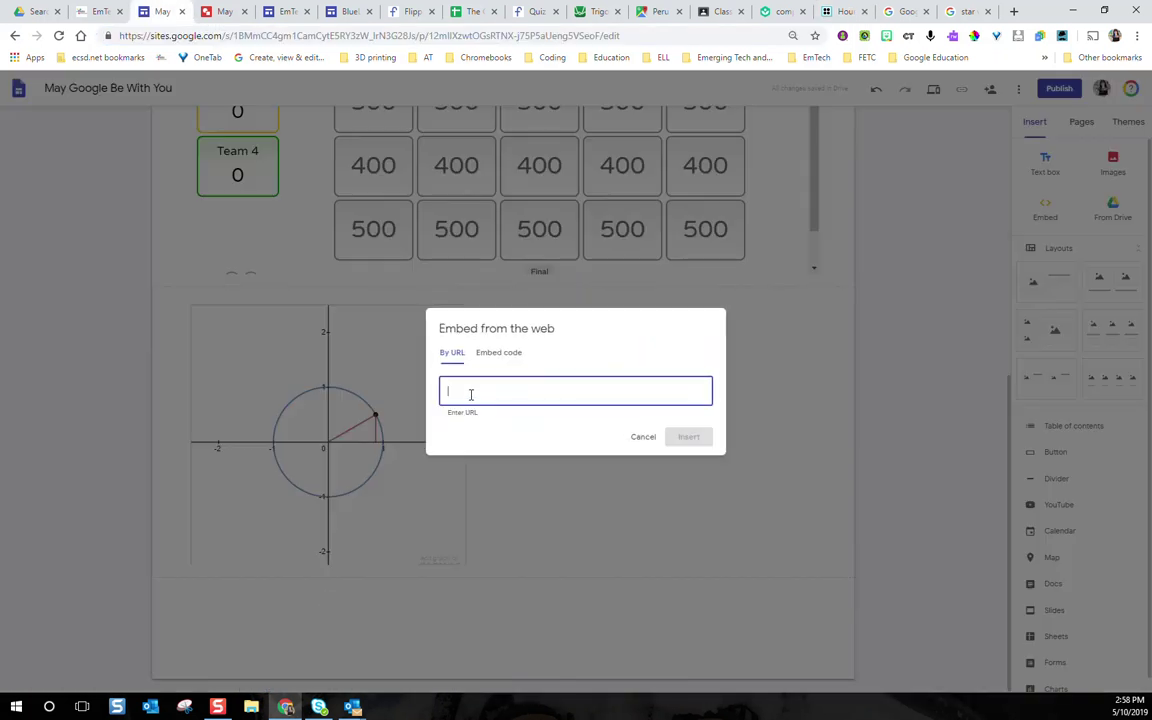
key(ctrl+v)
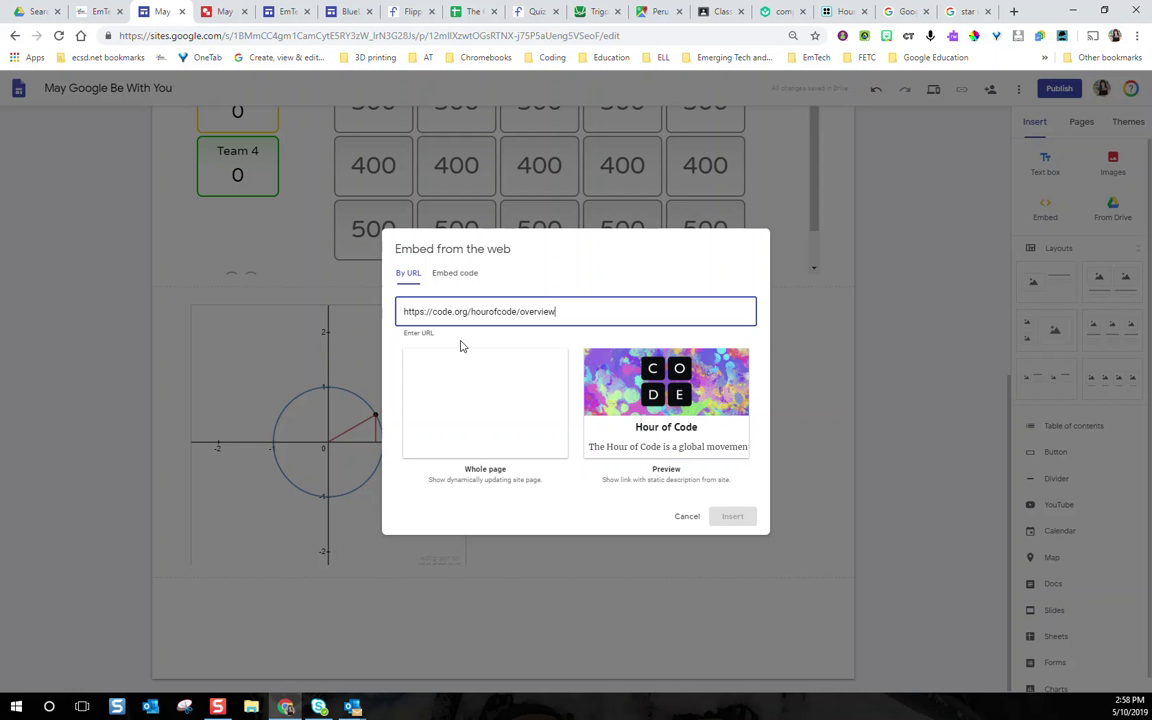
click(491, 399)
click(740, 516)
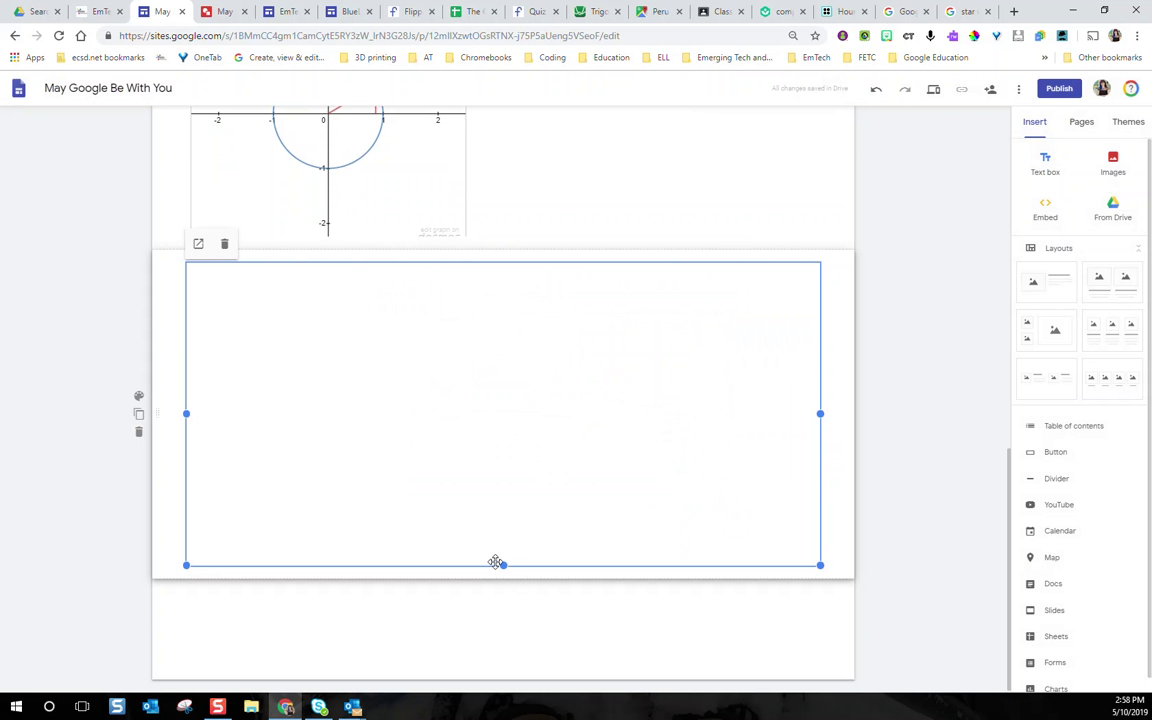
Step: Extend the Hour of Code embed downward and look over the whole page
drag(502, 565, 476, 660)
scroll(458, 437, up, 3)
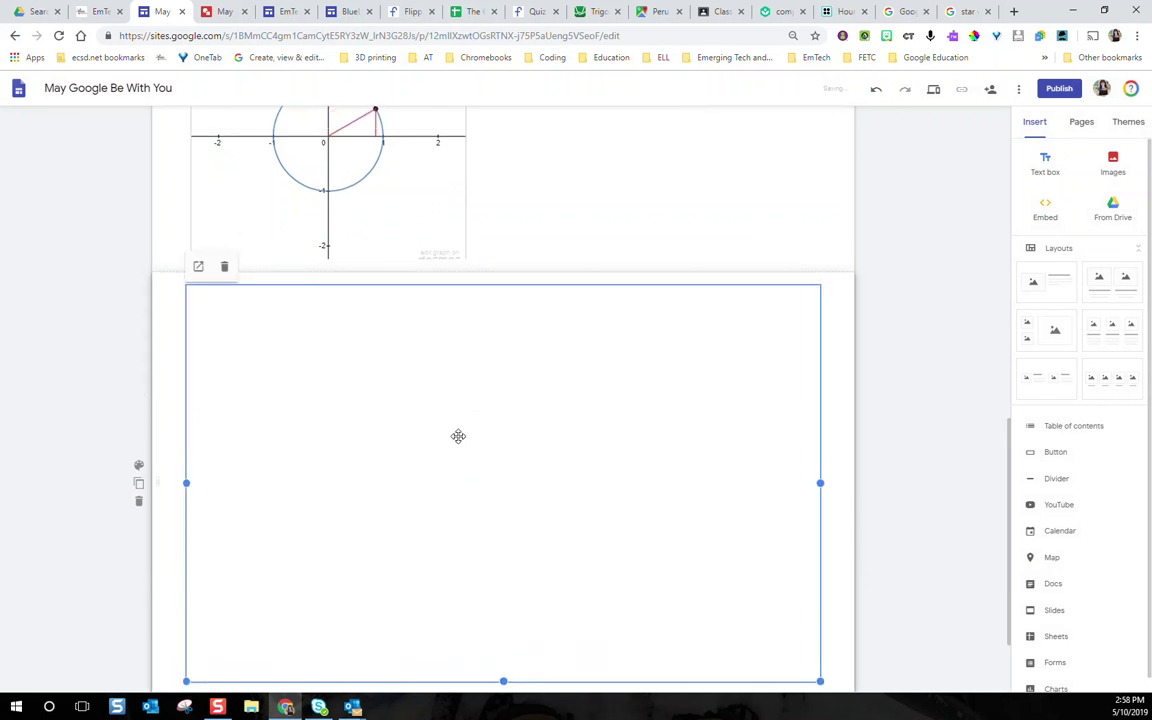
scroll(530, 502, down, 4)
scroll(542, 506, up, 9)
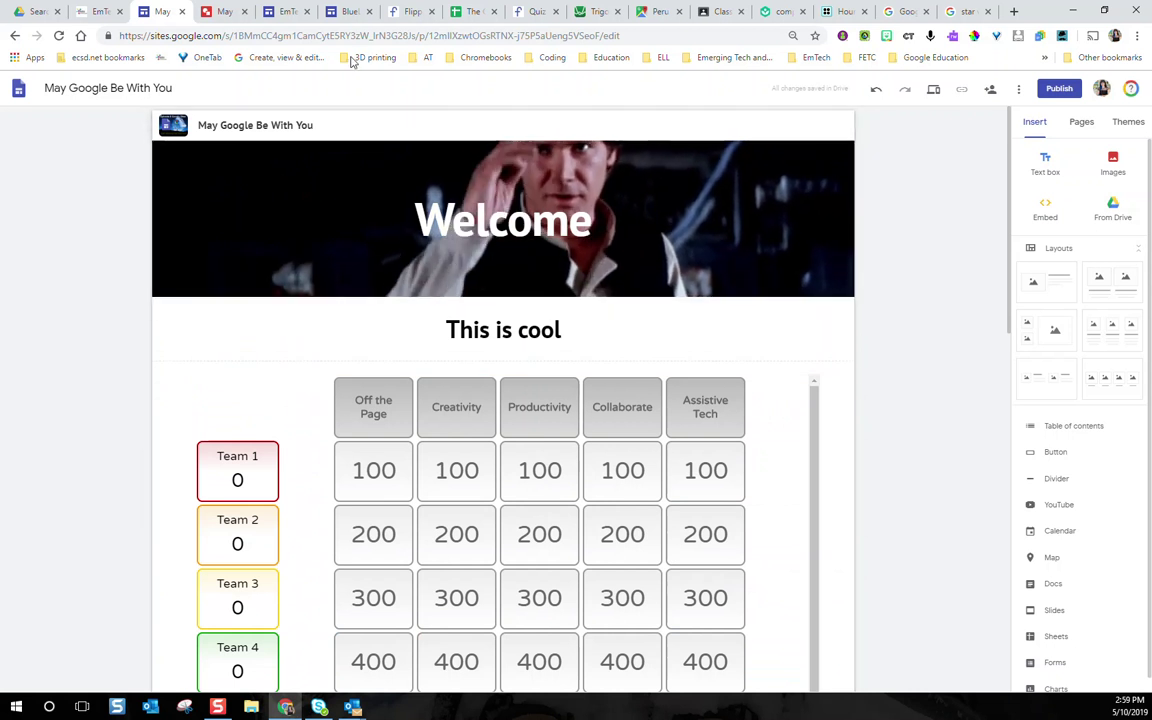
Step: Examine the embedded Street View images and story sections on the Bluelocks and the 5 Bears site
click(347, 12)
scroll(660, 340, down, 4)
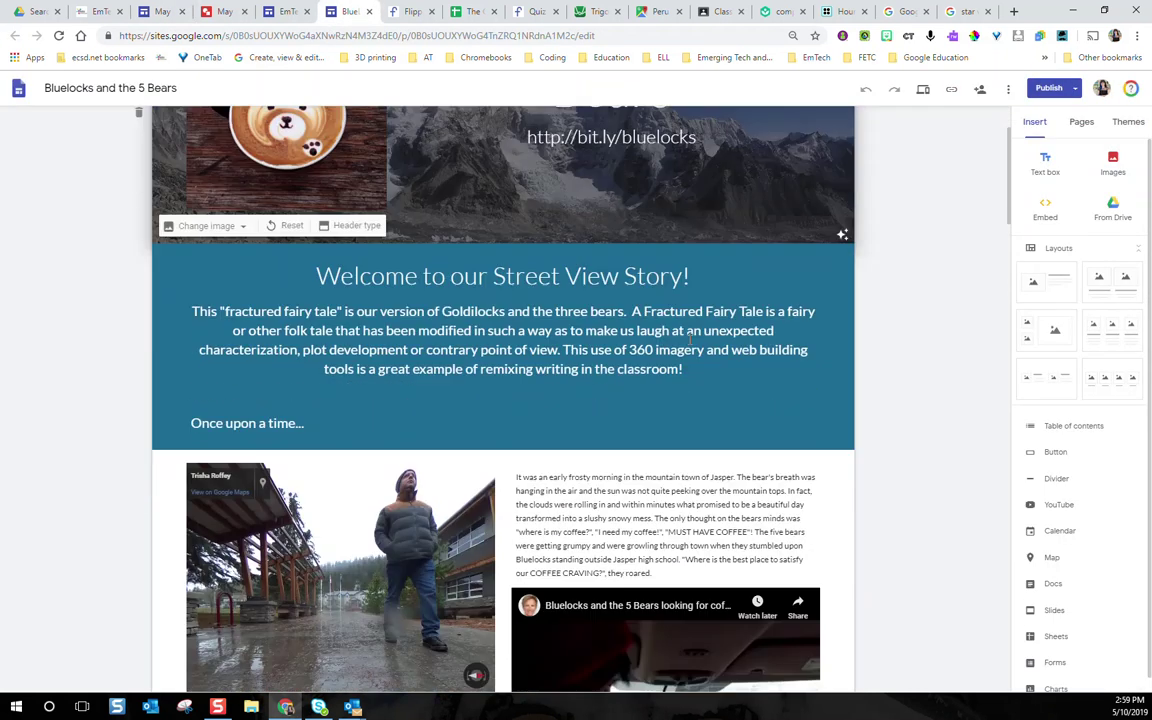
scroll(688, 340, down, 1)
scroll(873, 350, down, 10)
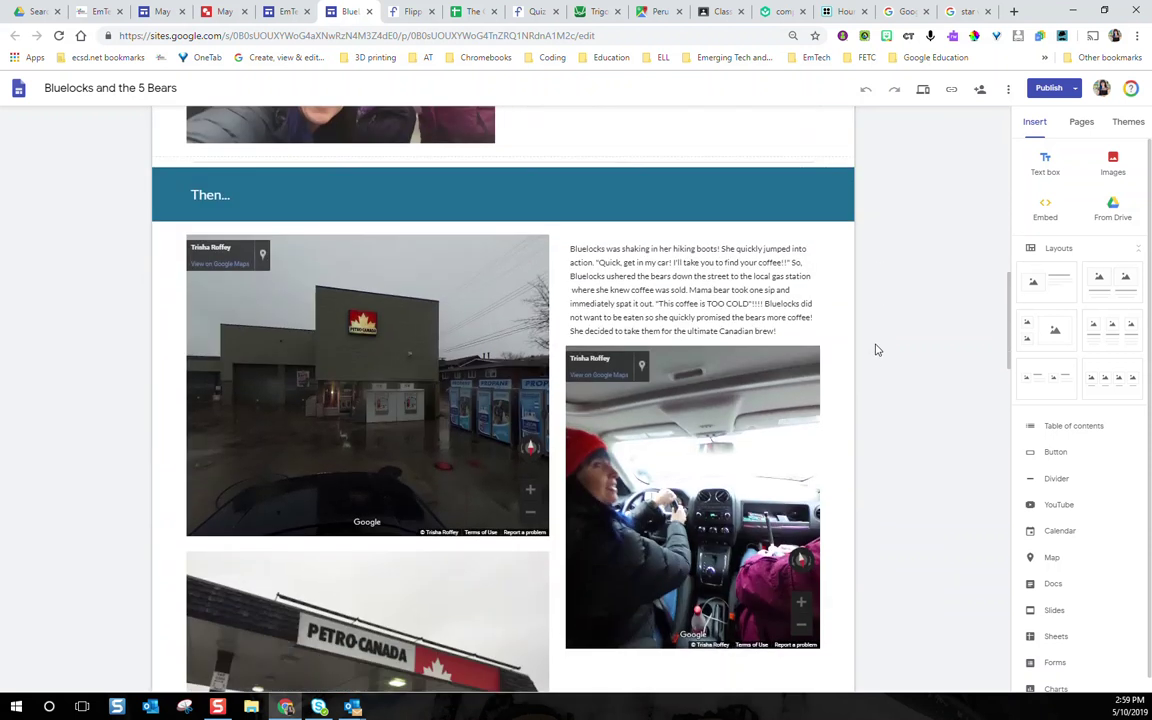
scroll(873, 343, up, 15)
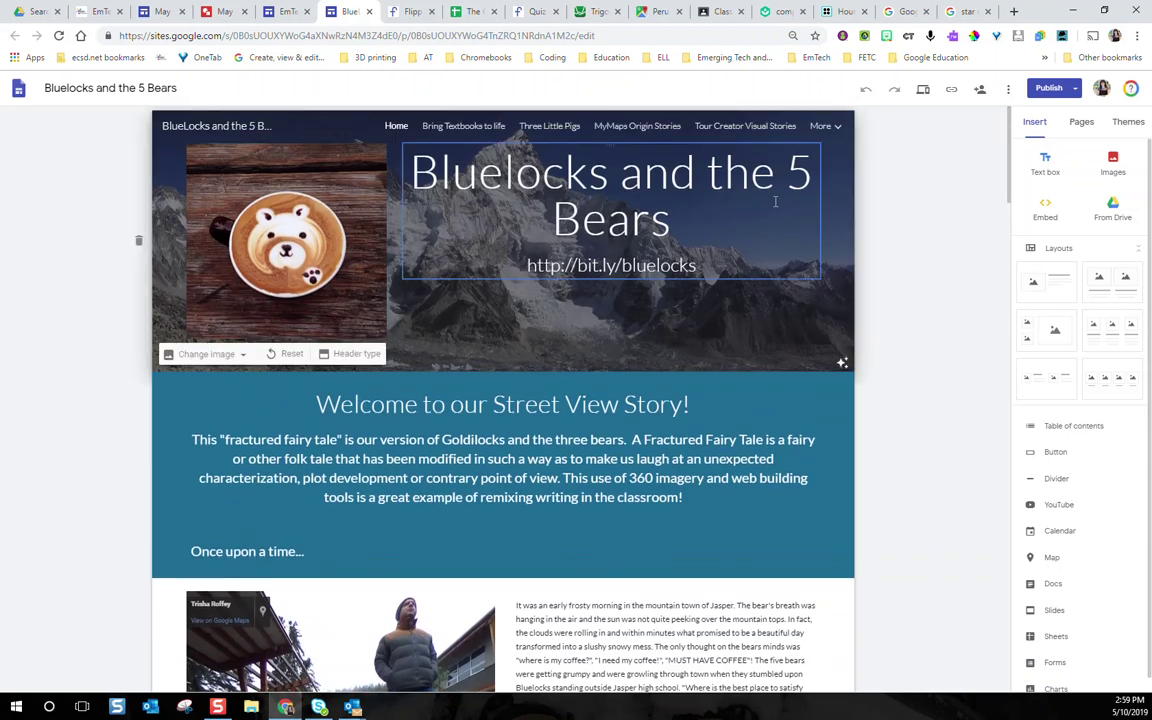
Step: Switch to the Peru page in Google Maps, open its 360° mountain image and turn the view toward the turquoise lake and snowy peaks
click(640, 14)
click(116, 96)
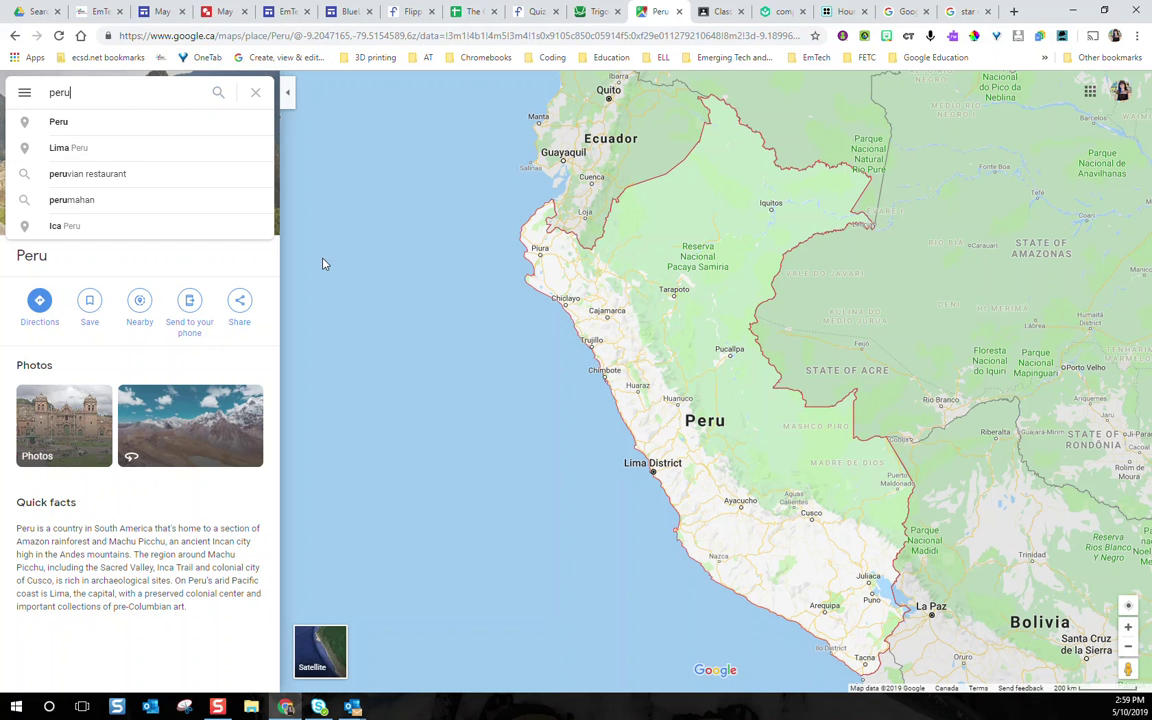
click(146, 457)
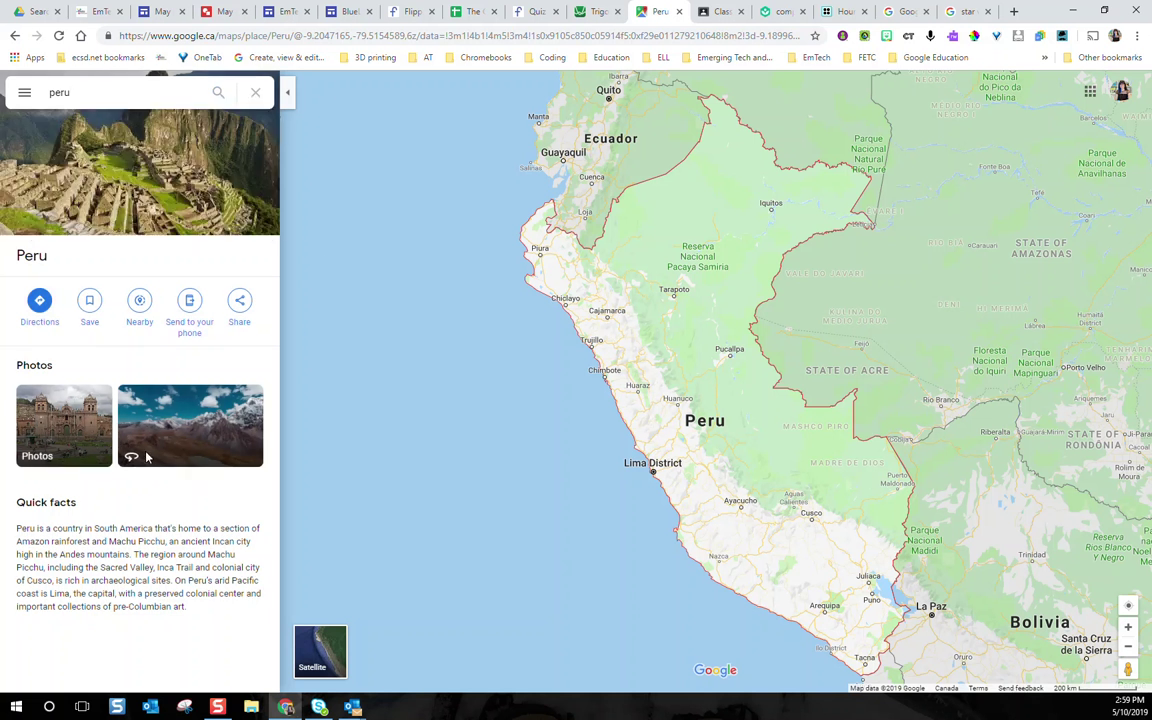
click(129, 460)
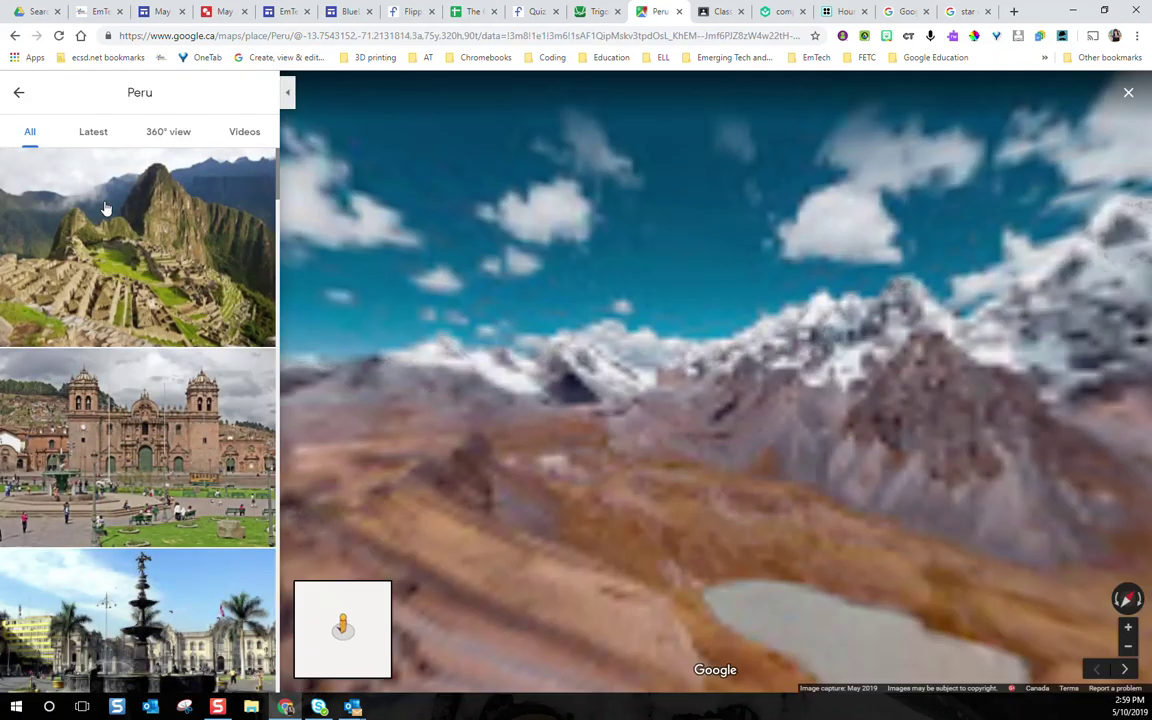
scroll(76, 336, down, 7)
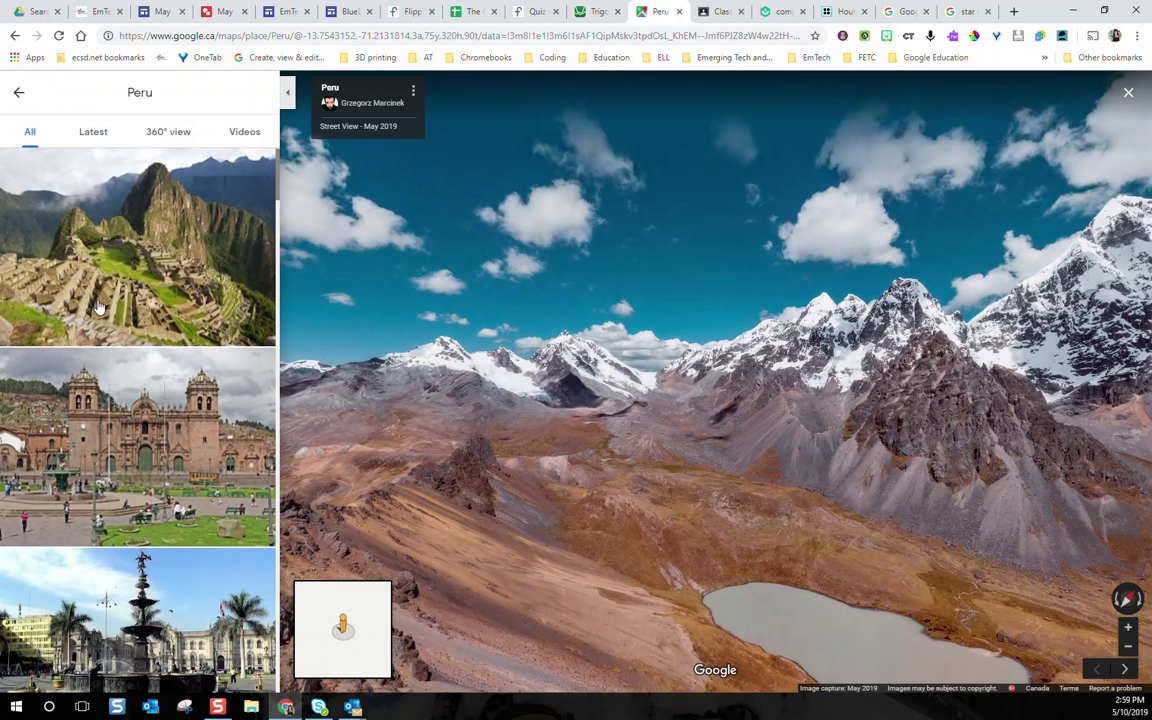
scroll(103, 308, down, 8)
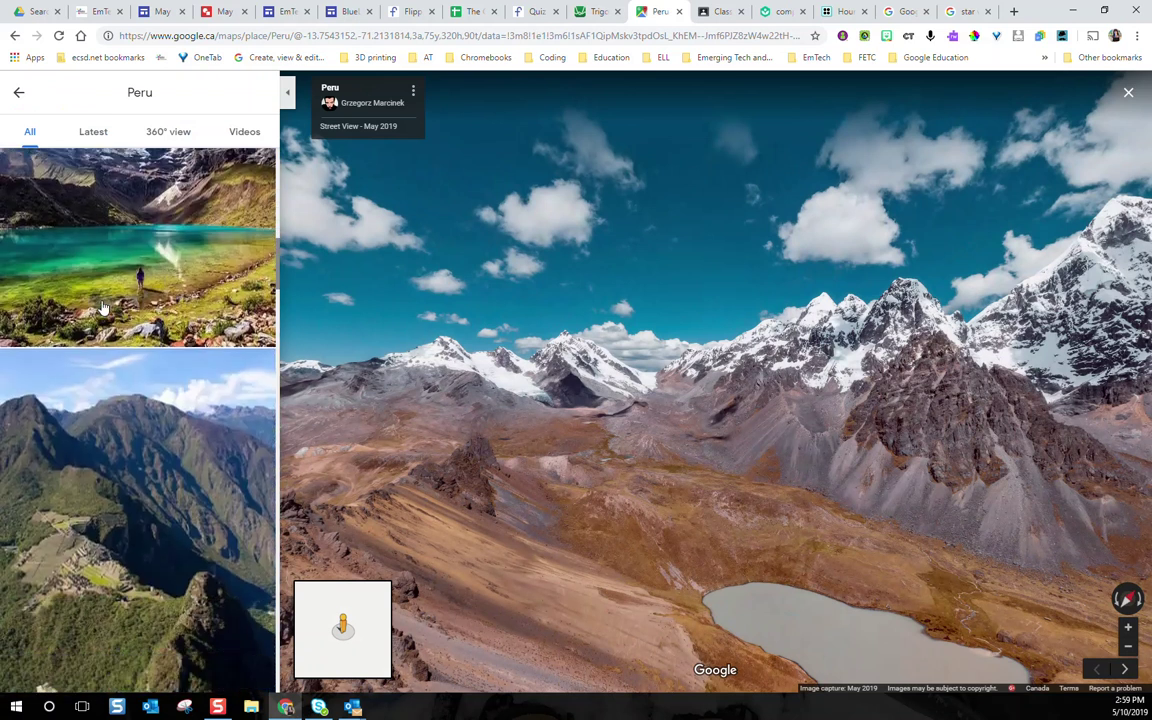
scroll(103, 308, down, 2)
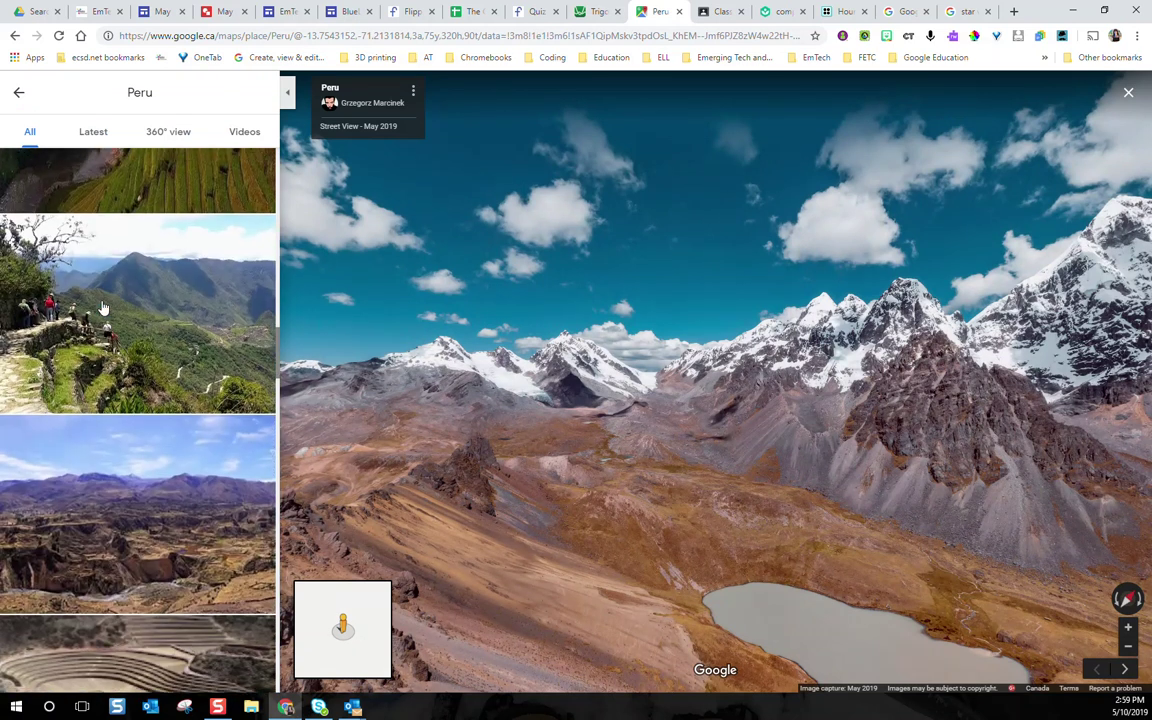
drag(760, 441, 415, 355)
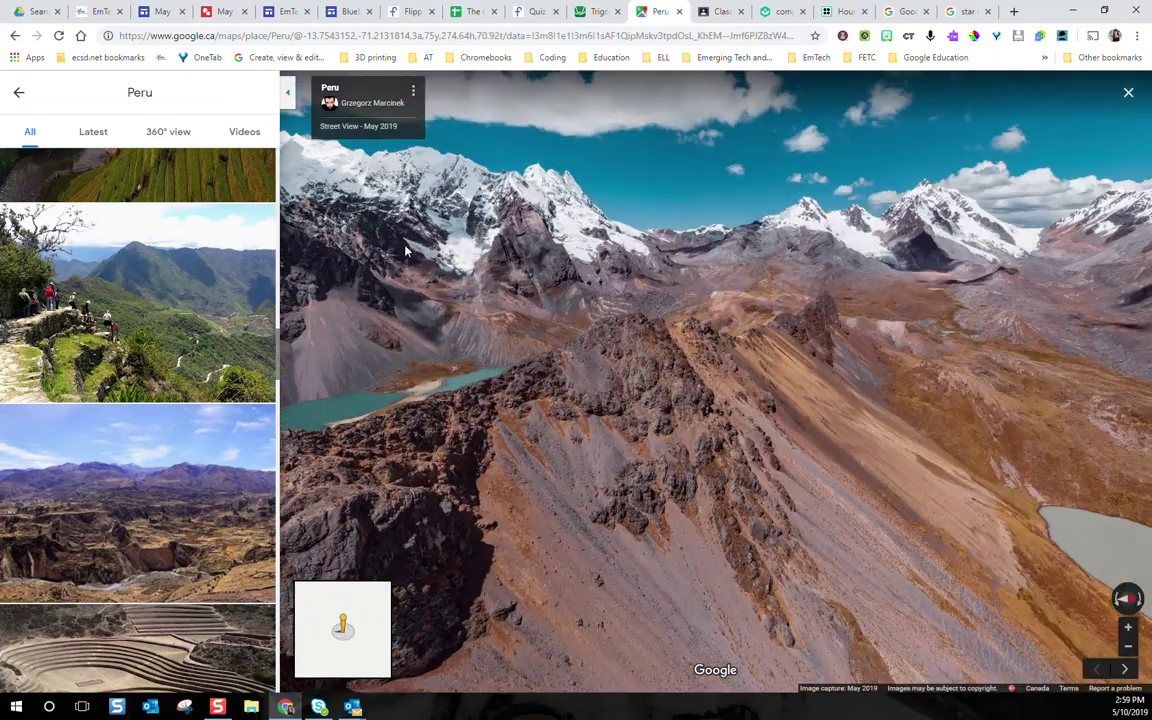
drag(406, 250, 540, 290)
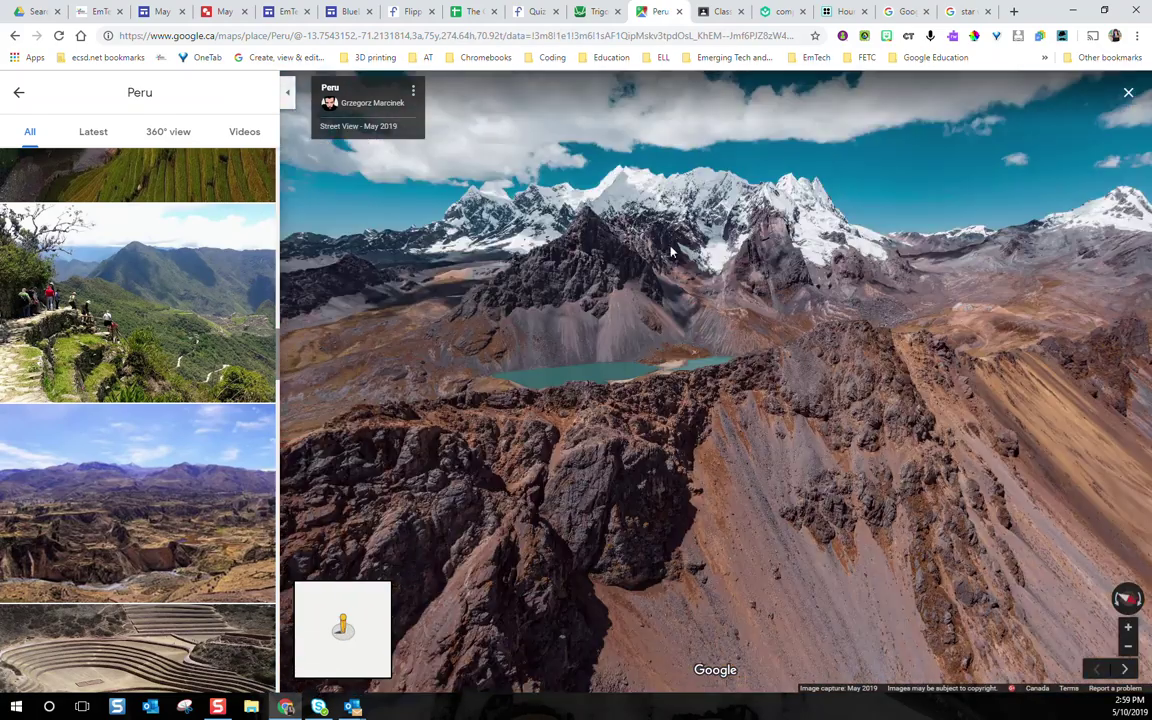
Step: Embed the Peru Street View image beside the Desmos graph on the May Google Be With You page, using its map embed code
click(414, 92)
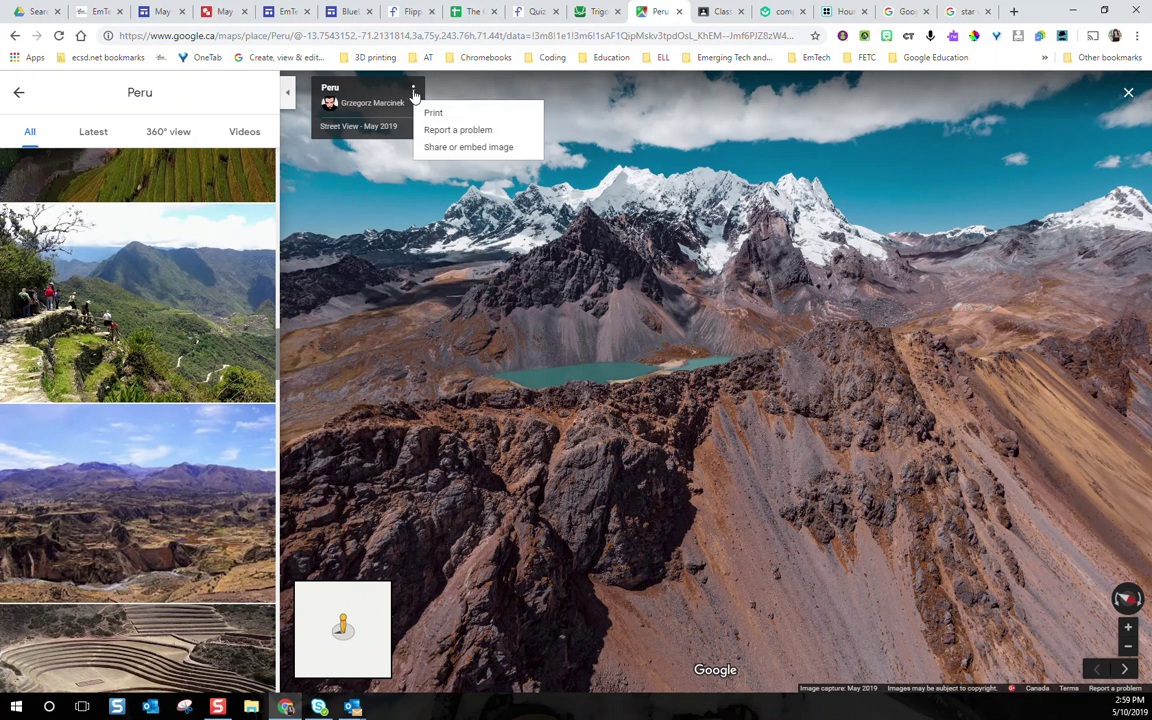
click(481, 148)
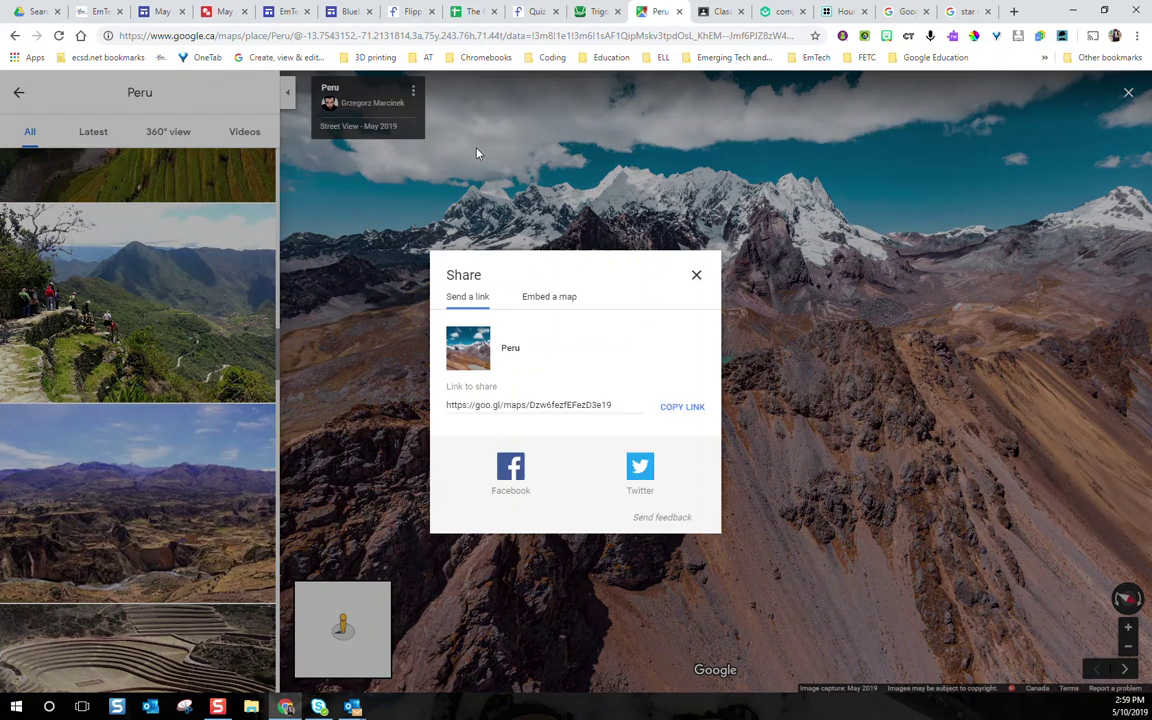
click(561, 300)
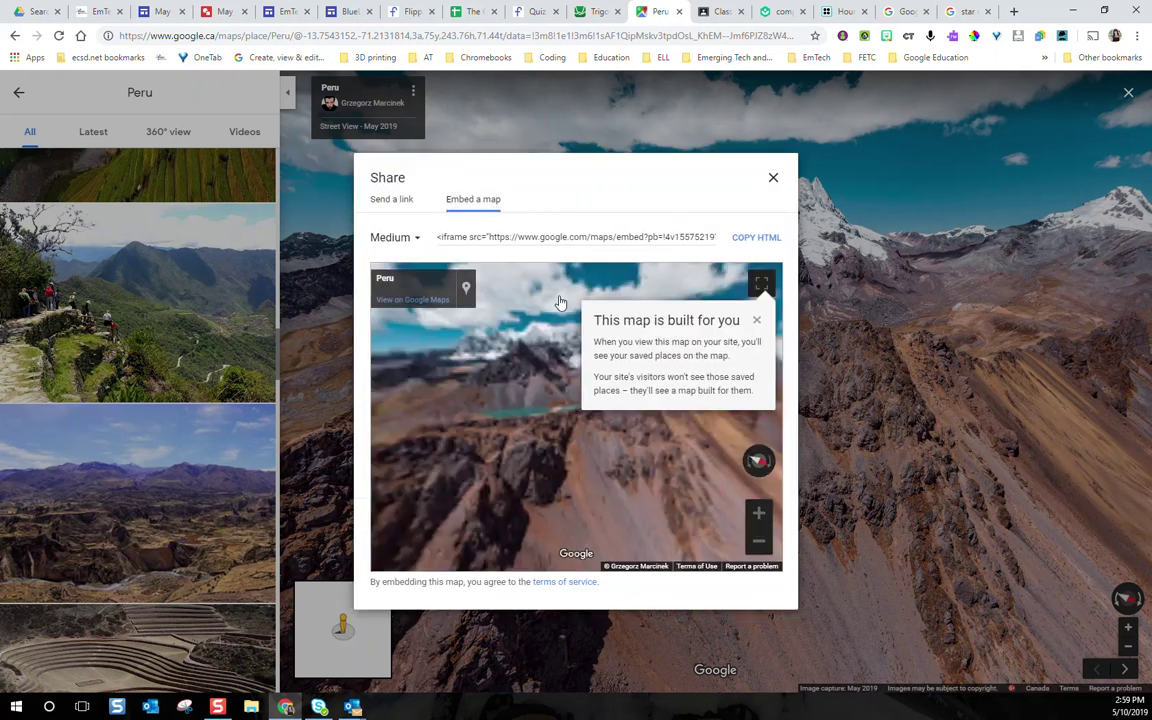
click(402, 208)
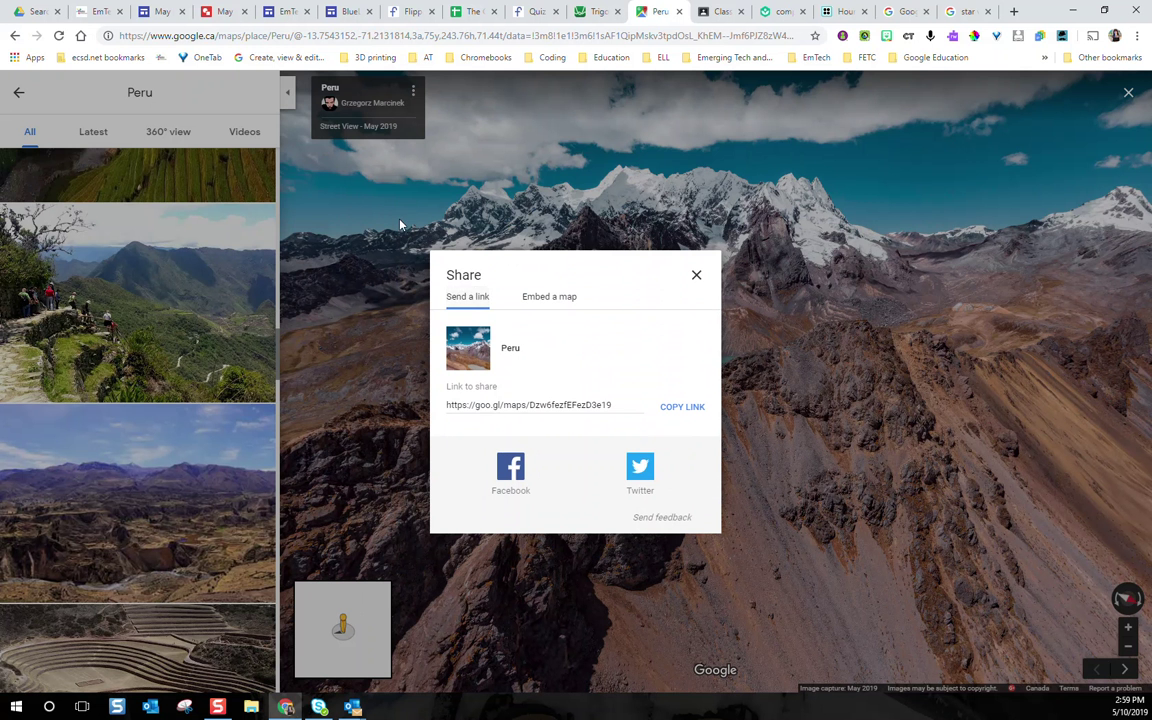
click(549, 300)
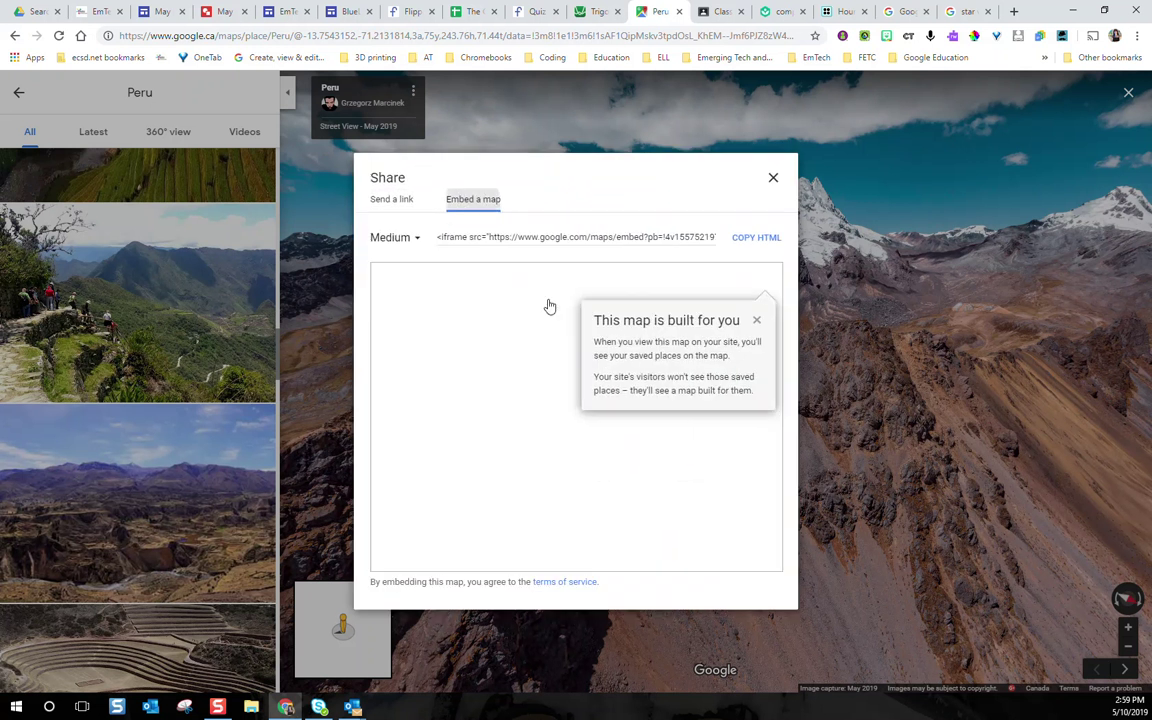
click(398, 204)
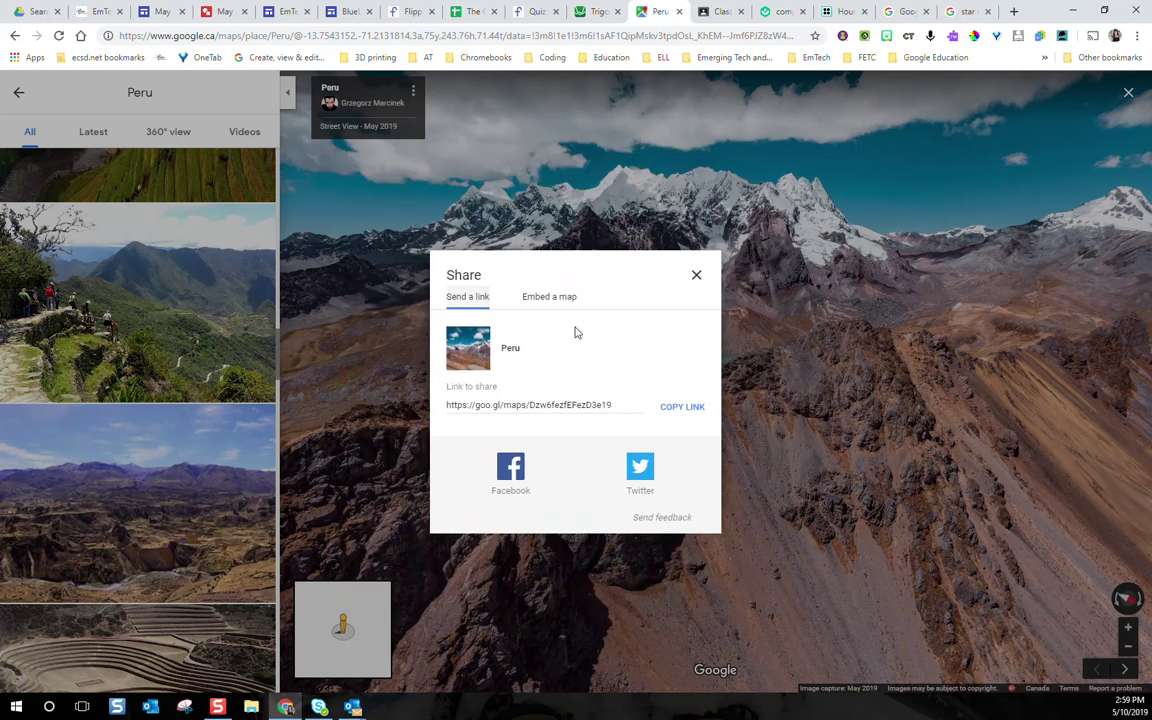
click(678, 409)
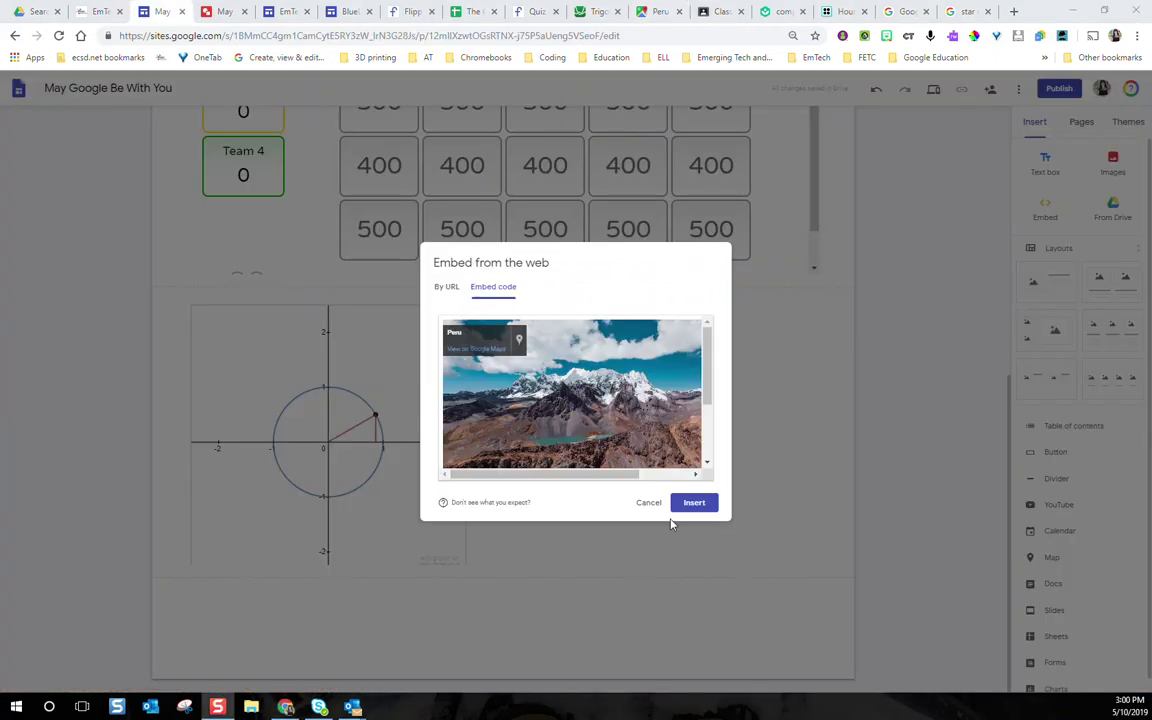
click(686, 504)
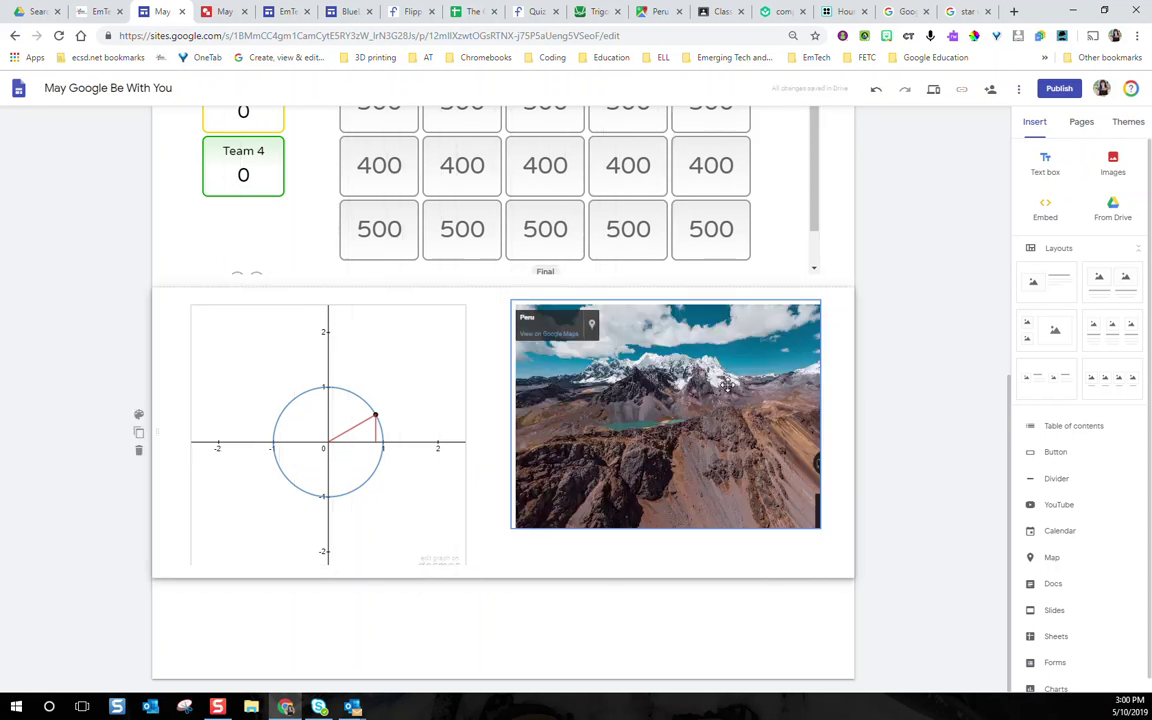
Step: Preview the May Google Be With You page and try out the embedded Desmos unit circle graph
click(934, 93)
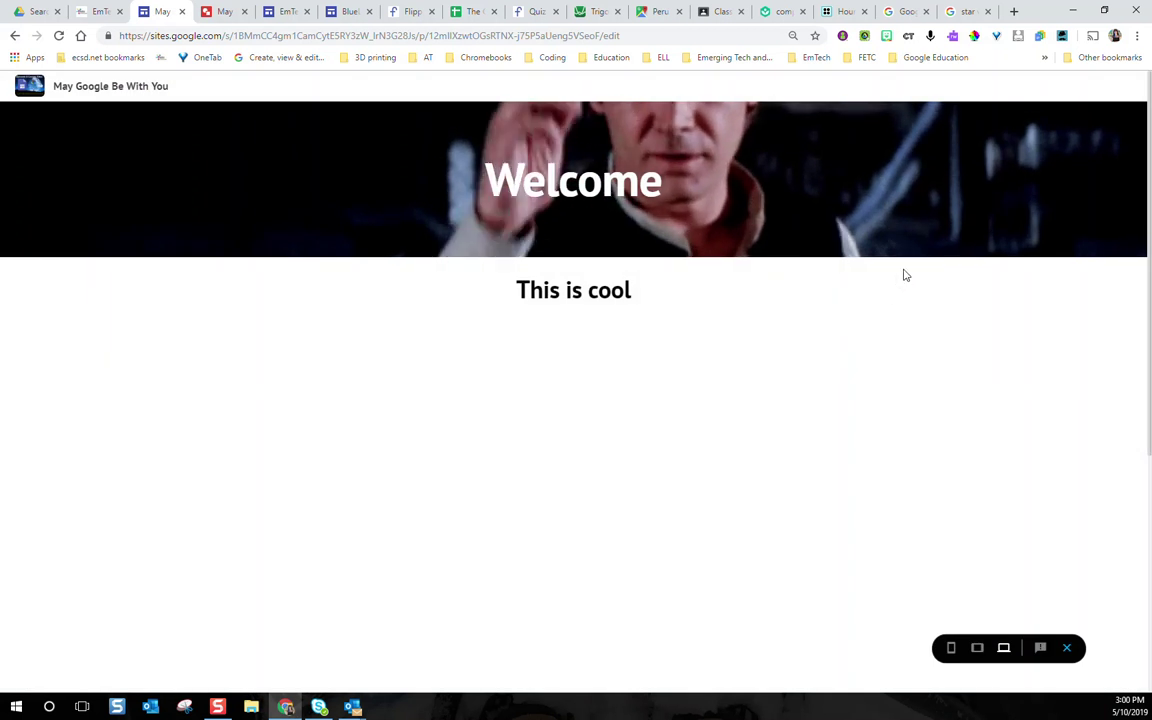
scroll(905, 273, down, 5)
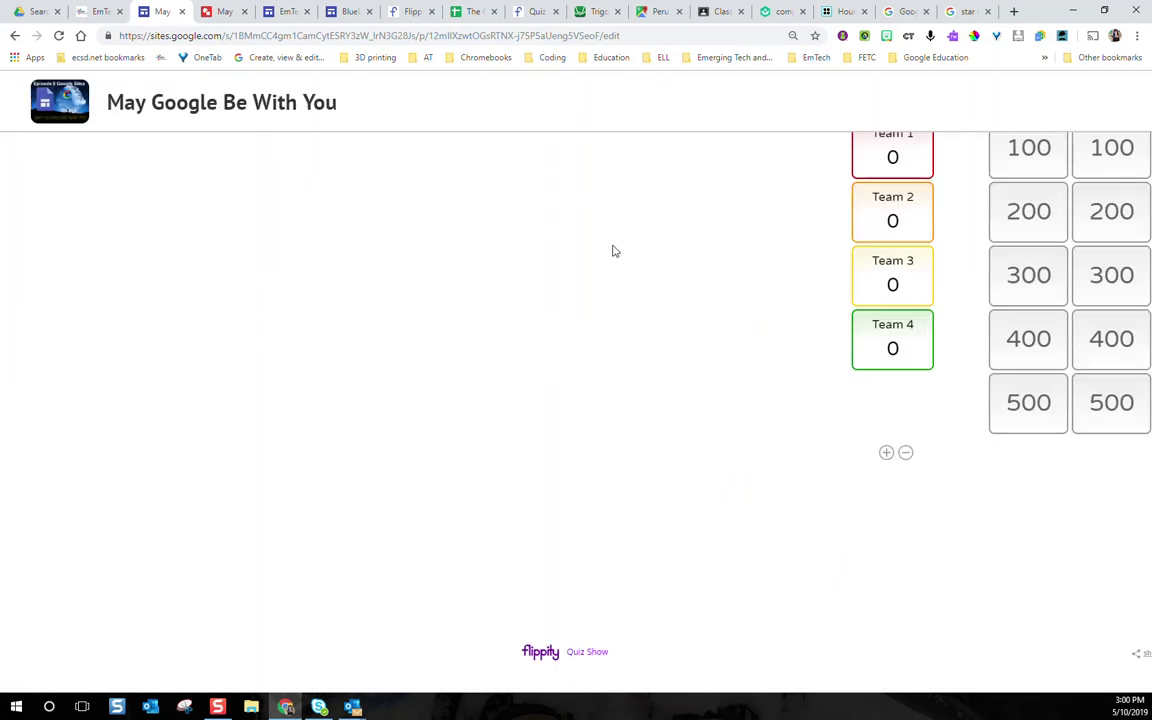
scroll(725, 278, down, 4)
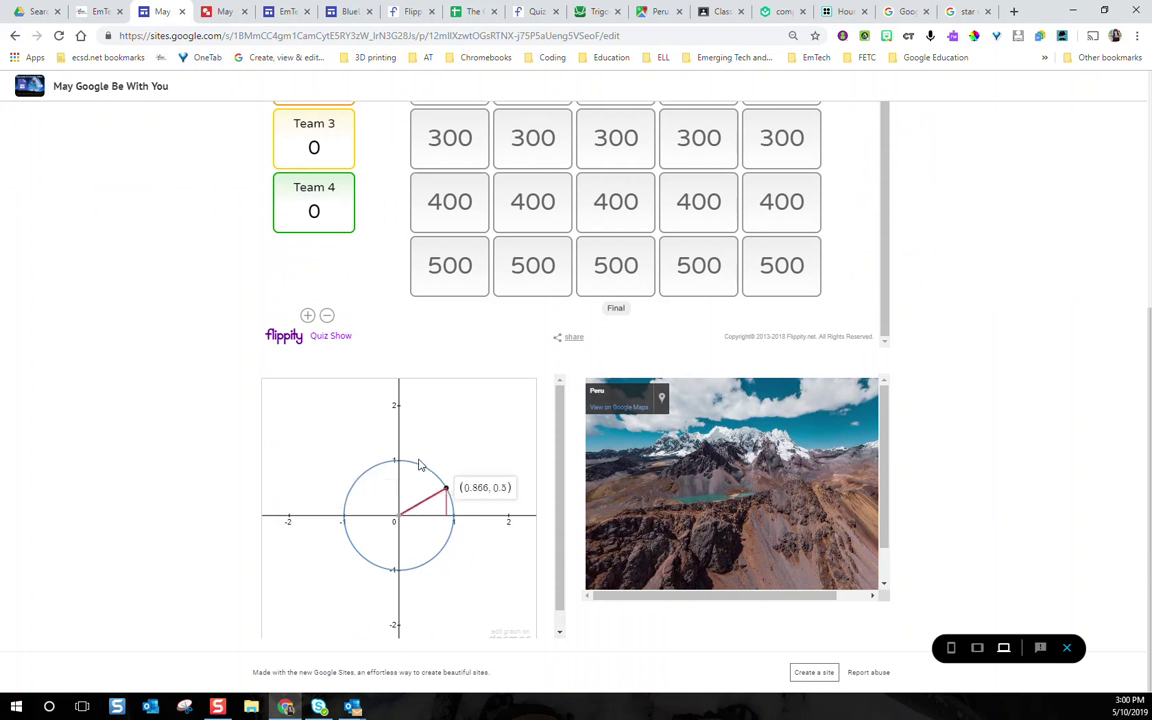
click(378, 476)
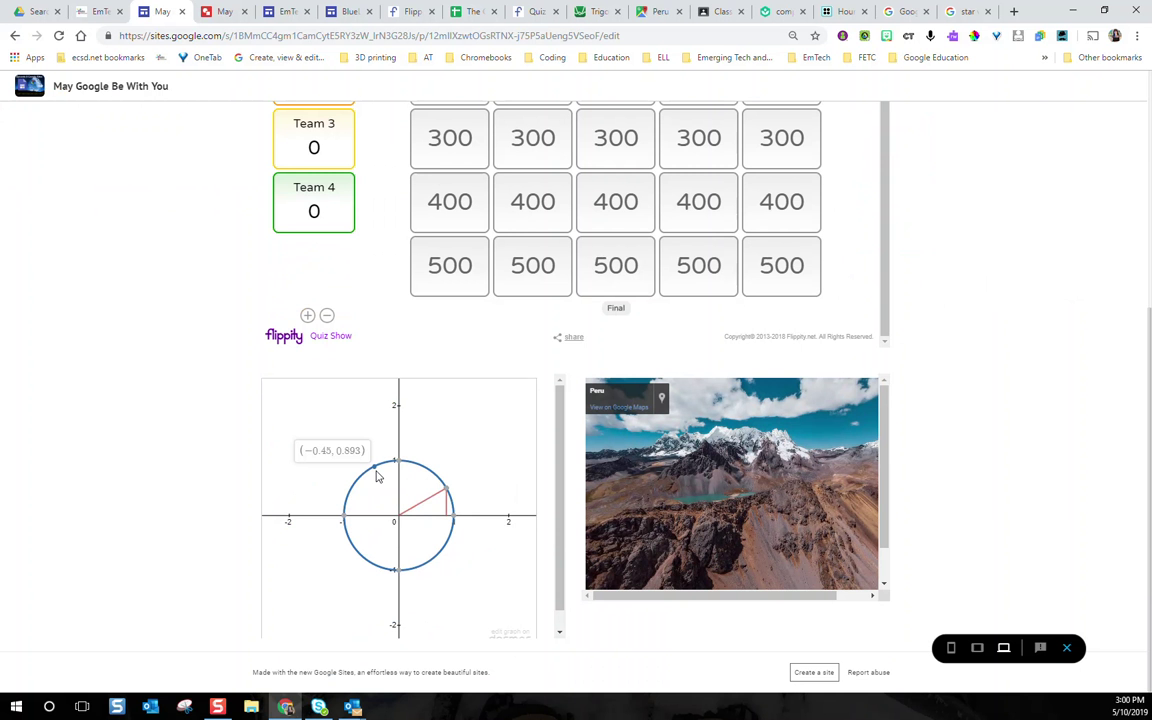
drag(350, 479, 335, 488)
scroll(563, 262, up, 1)
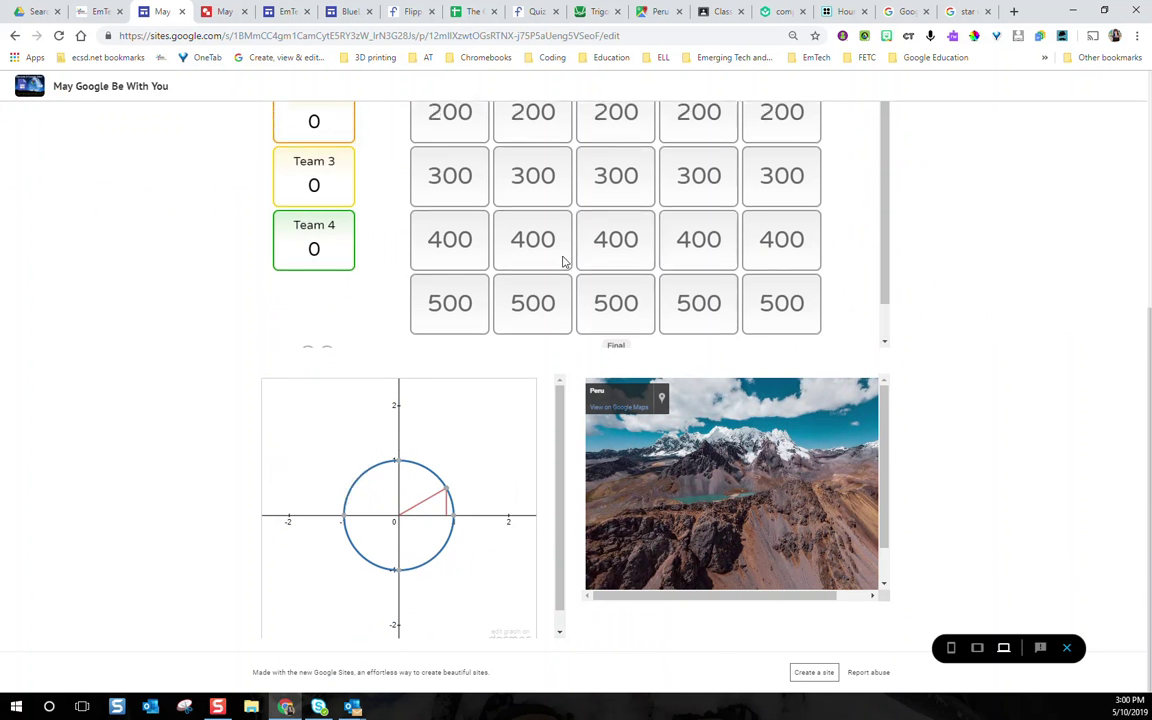
Step: Try the 300-point Creativity question in the embedded Flippity quiz and look around the Peru Street View embed in the preview
click(535, 176)
scroll(940, 240, up, 3)
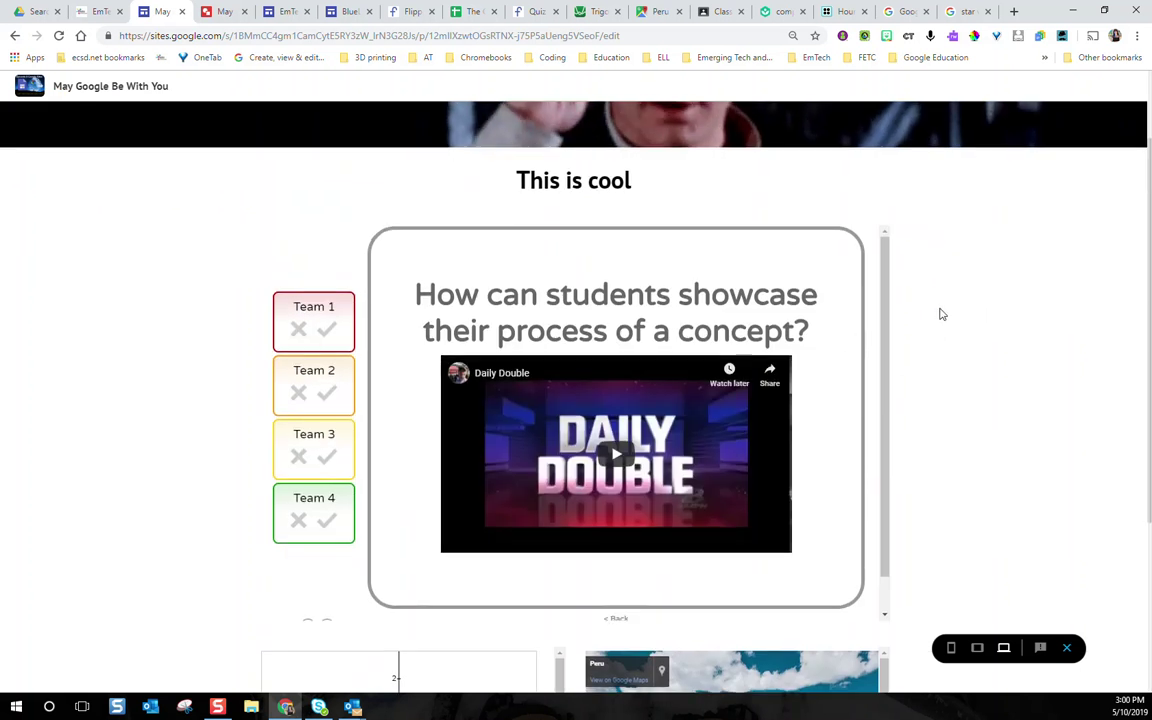
scroll(903, 325, down, 1)
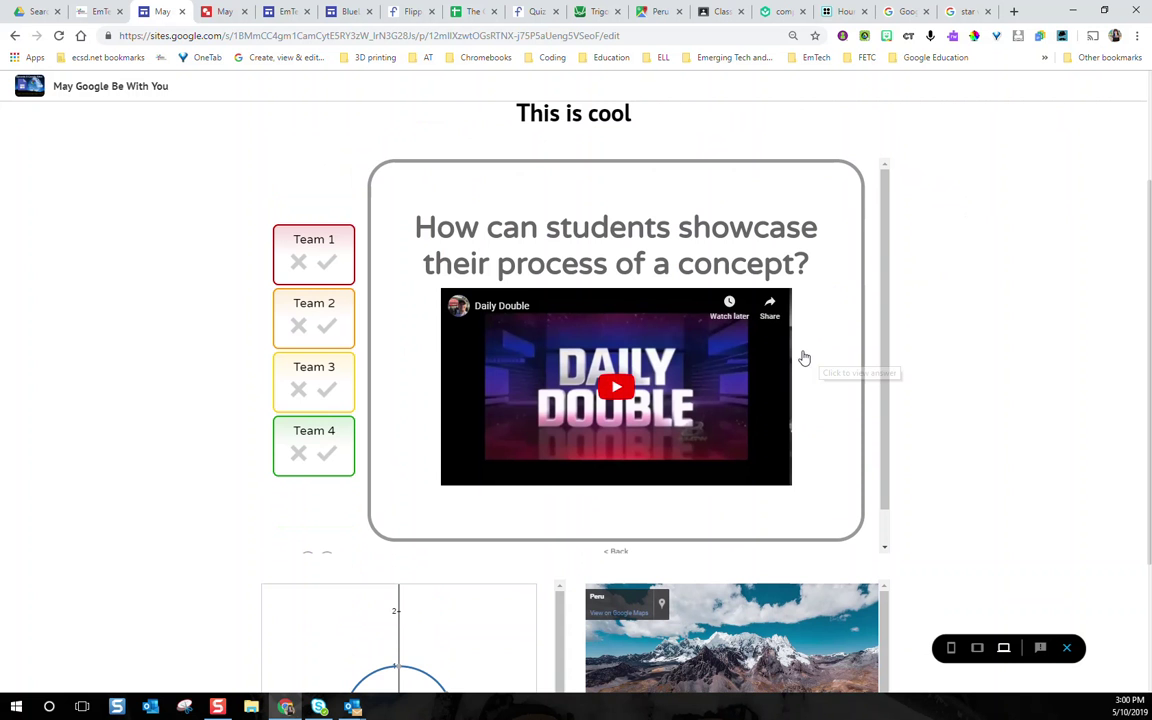
scroll(951, 334, down, 2)
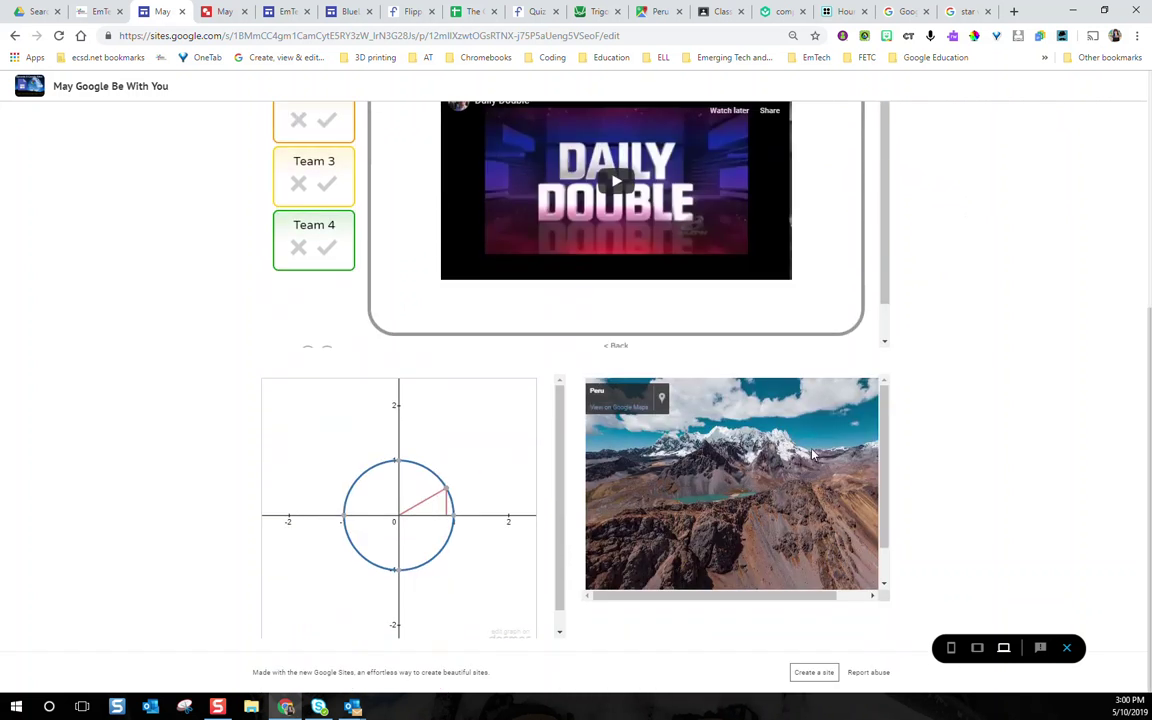
drag(657, 457, 635, 538)
scroll(900, 309, up, 4)
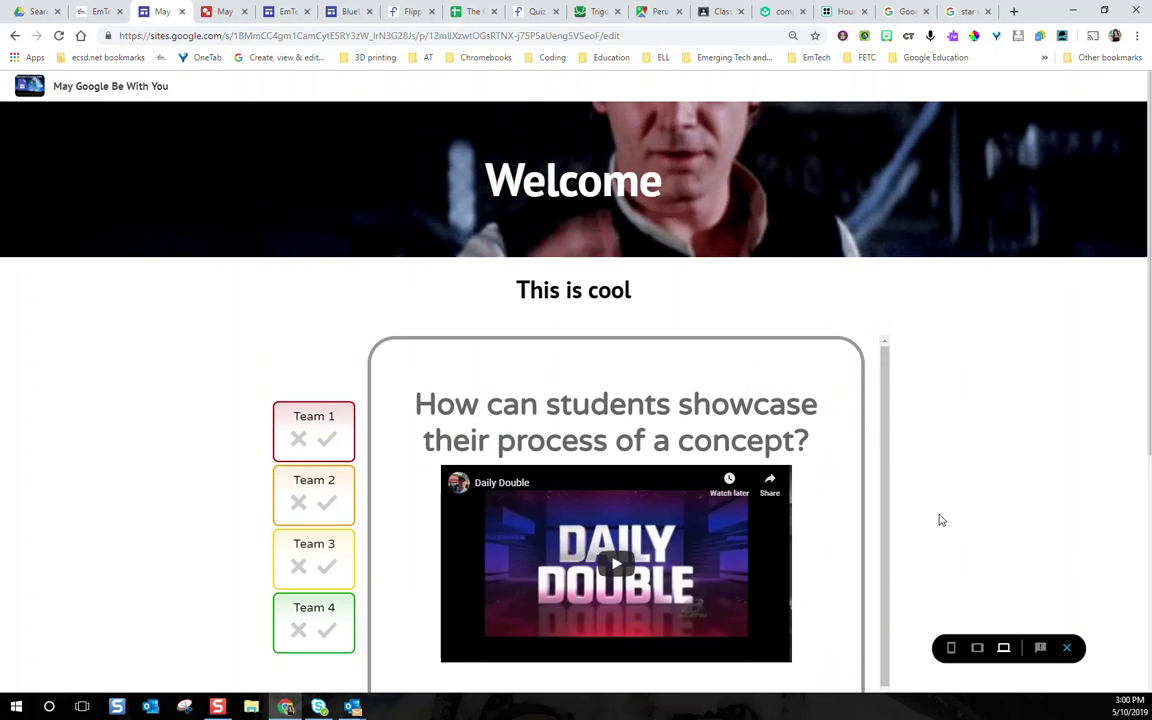
Step: Check the page preview in tablet and phone size, and return to the editor
click(977, 649)
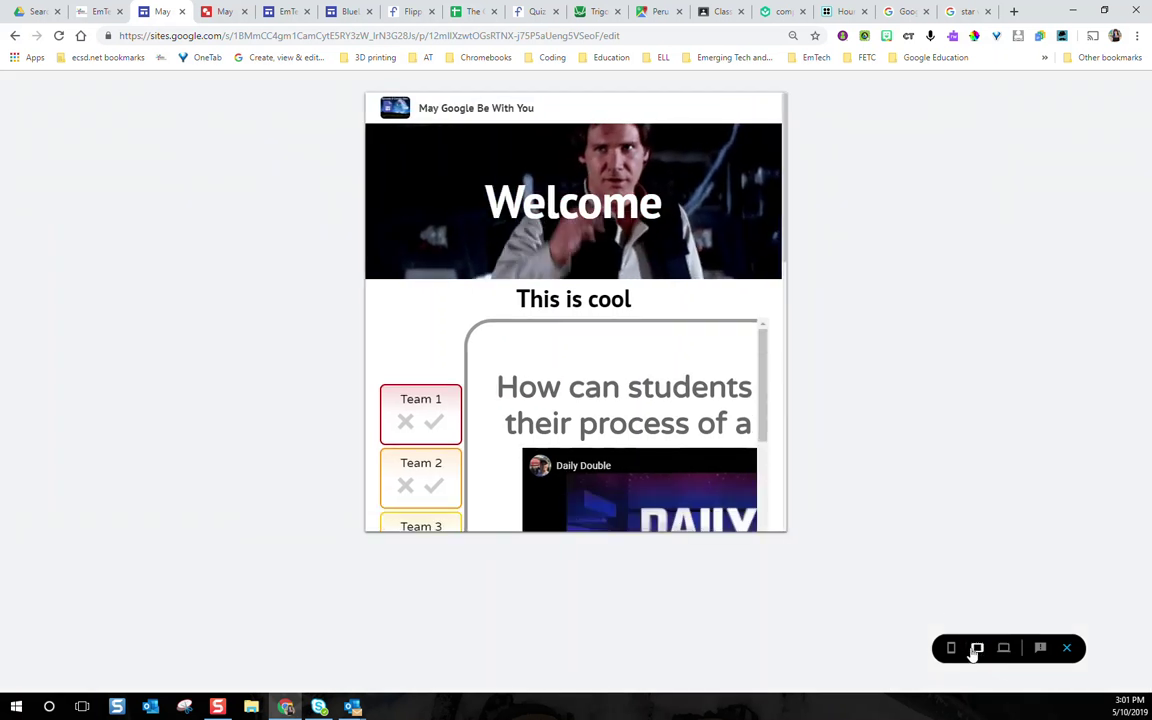
click(951, 648)
scroll(566, 278, down, 5)
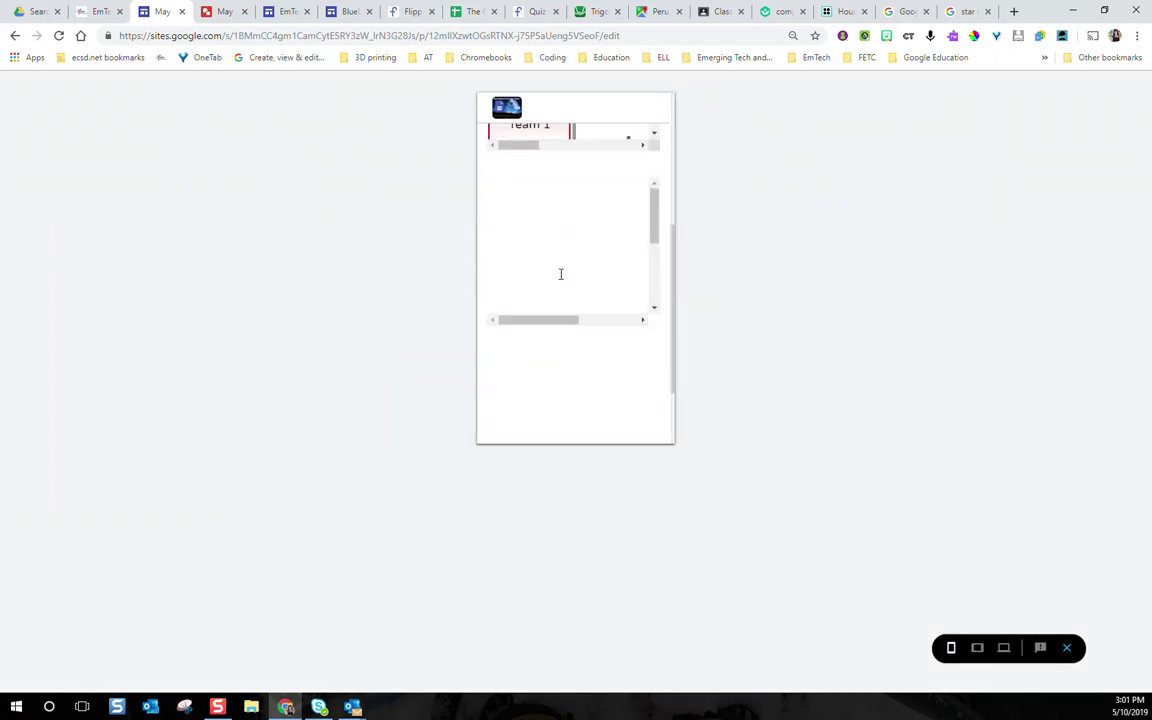
scroll(562, 275, up, 5)
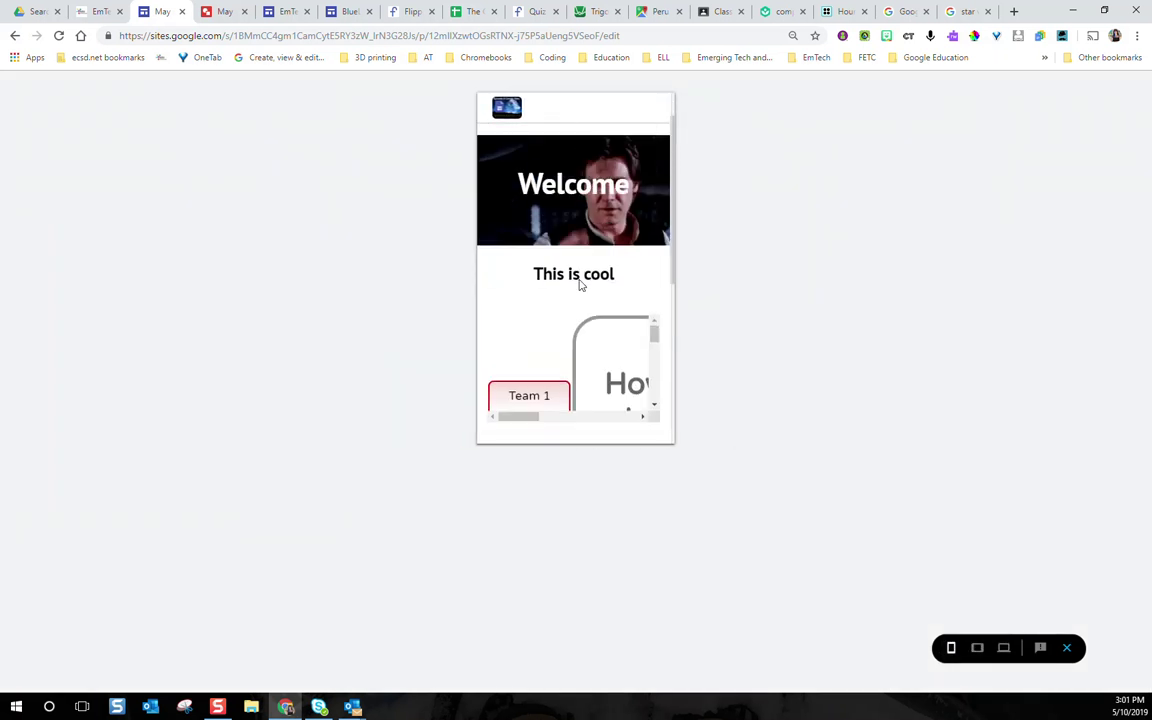
click(1068, 648)
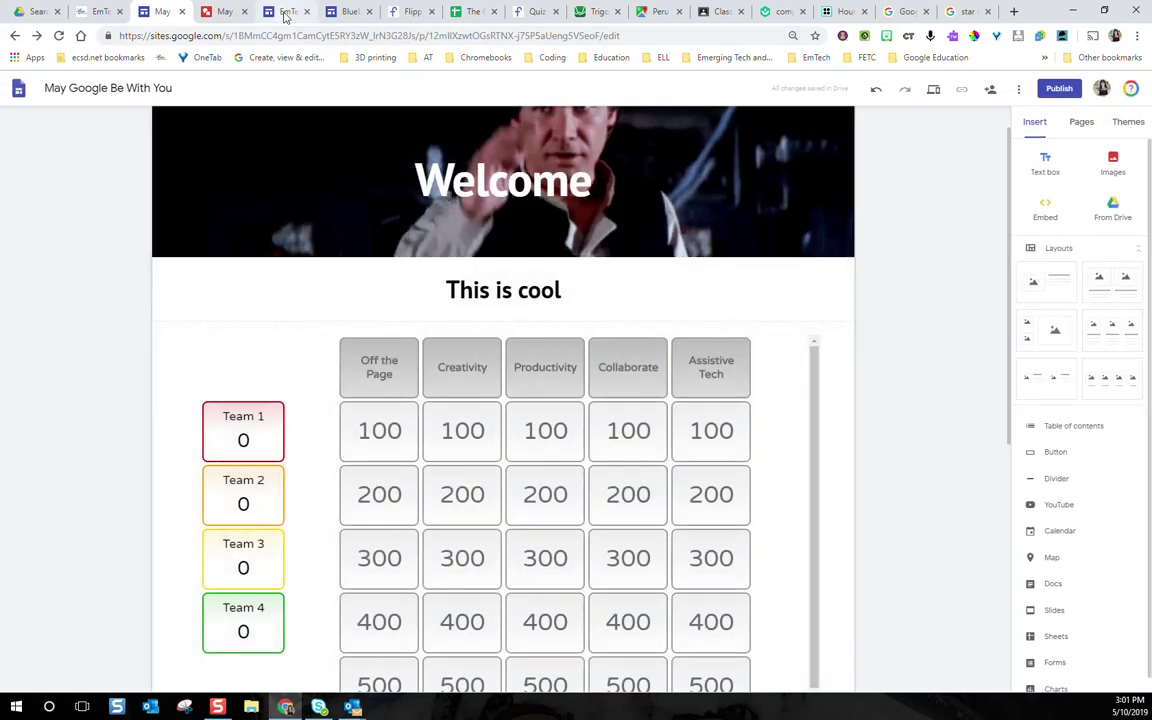
Step: Switch to the EmTech Google Support Site and preview its May Google Be With You page in large-screen, tablet and phone size
click(286, 16)
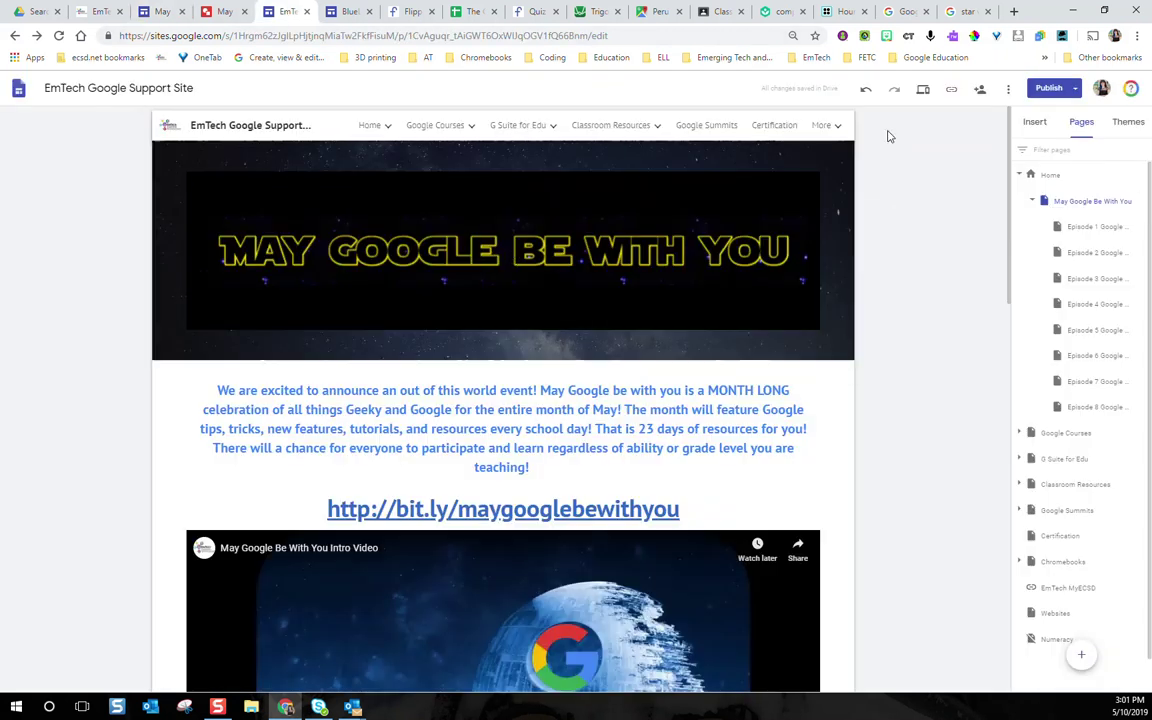
click(923, 91)
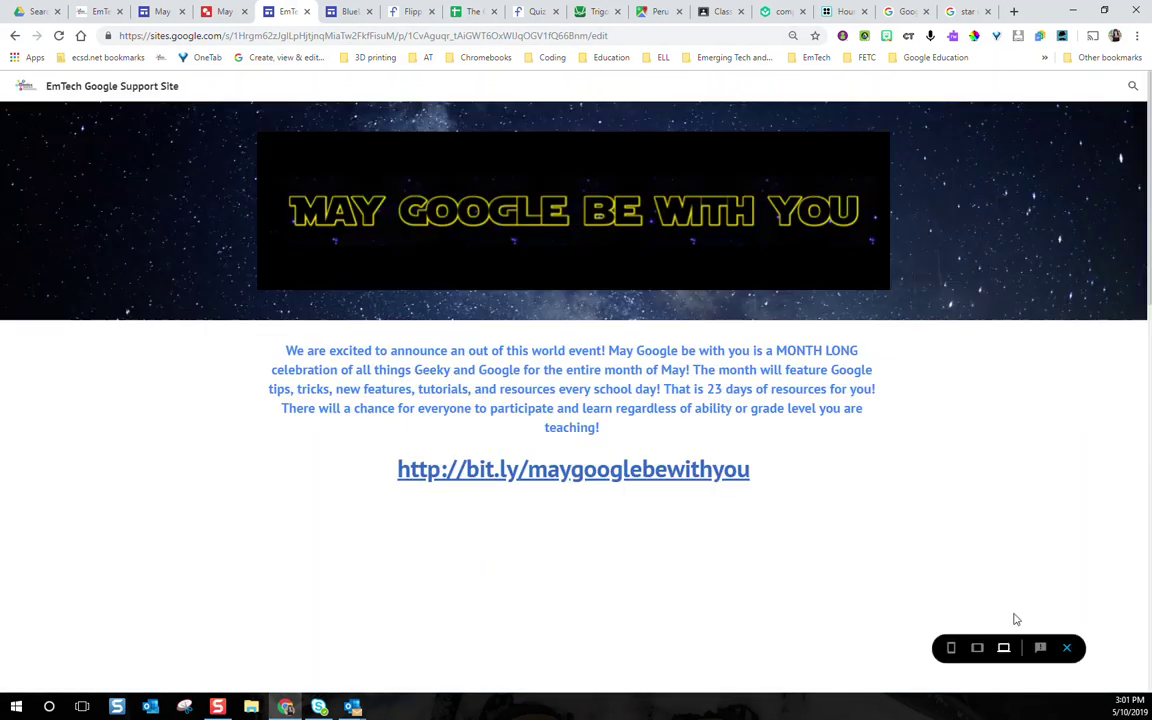
click(977, 648)
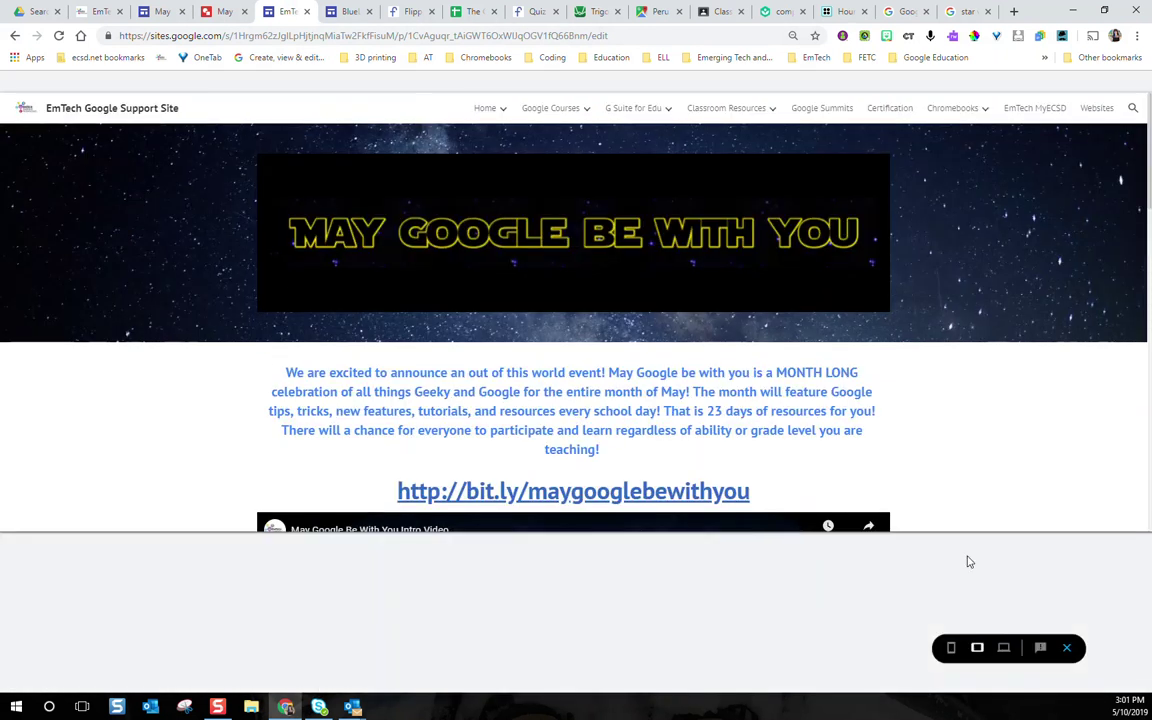
click(951, 650)
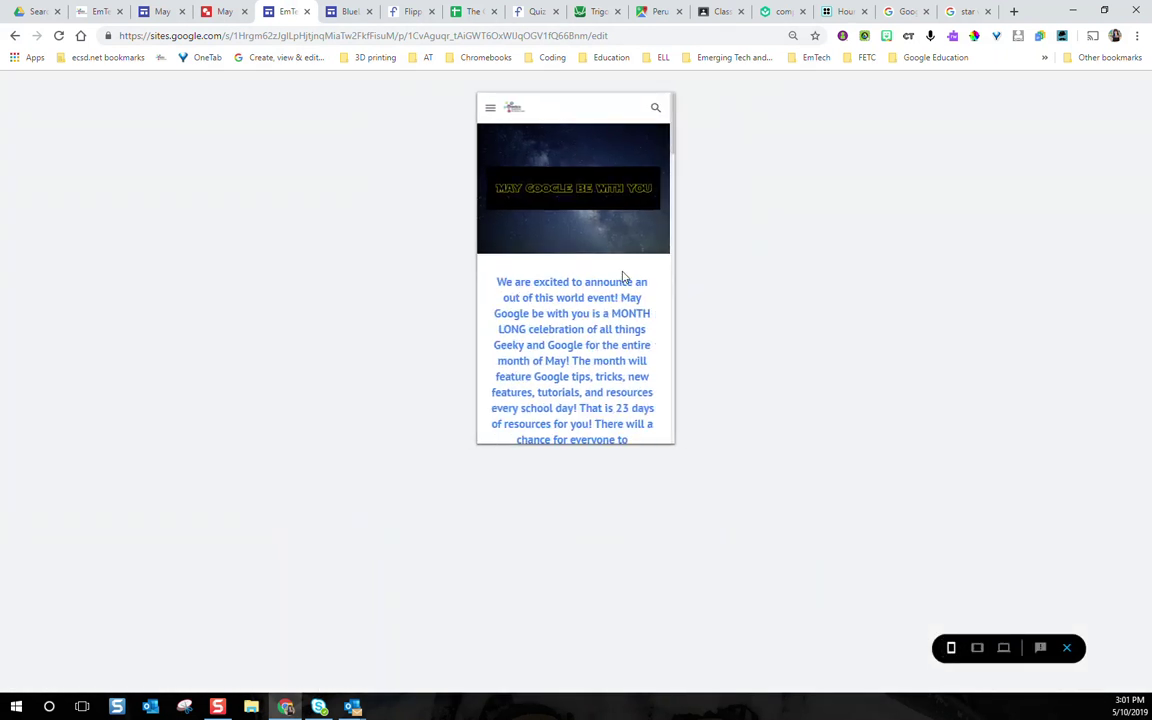
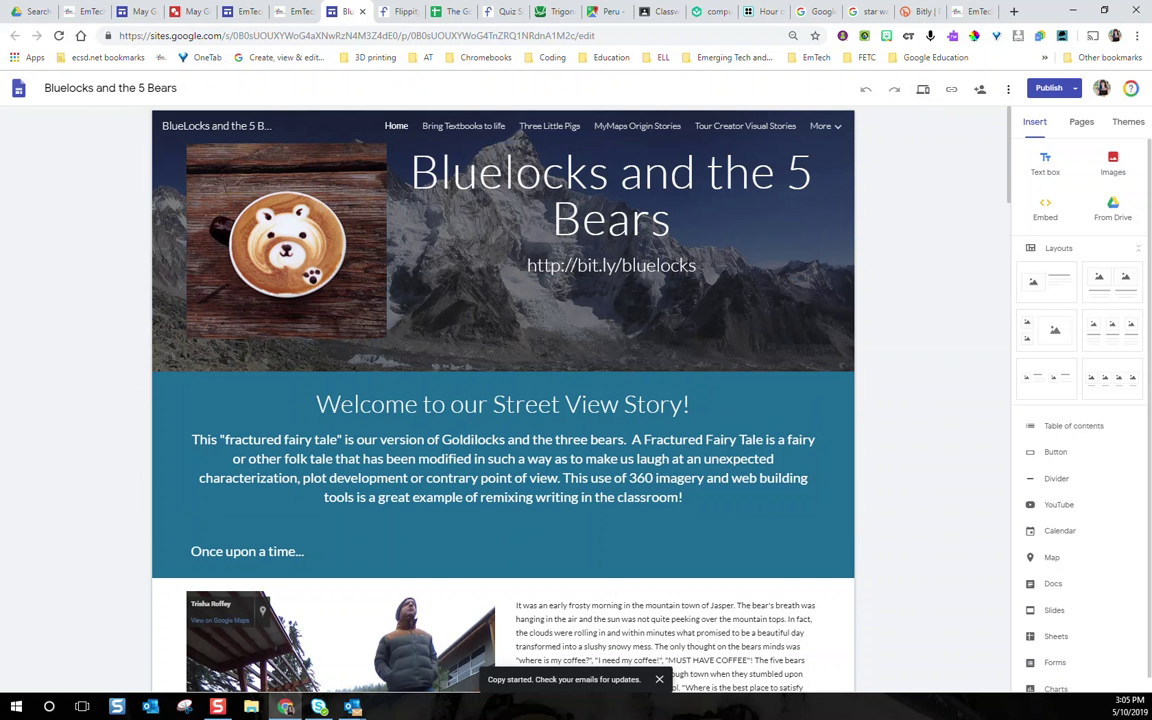
Step: Return to the Google Sites list, open the copied May Google Be With You site and bring up its sharing settings
key(ctrl+2)
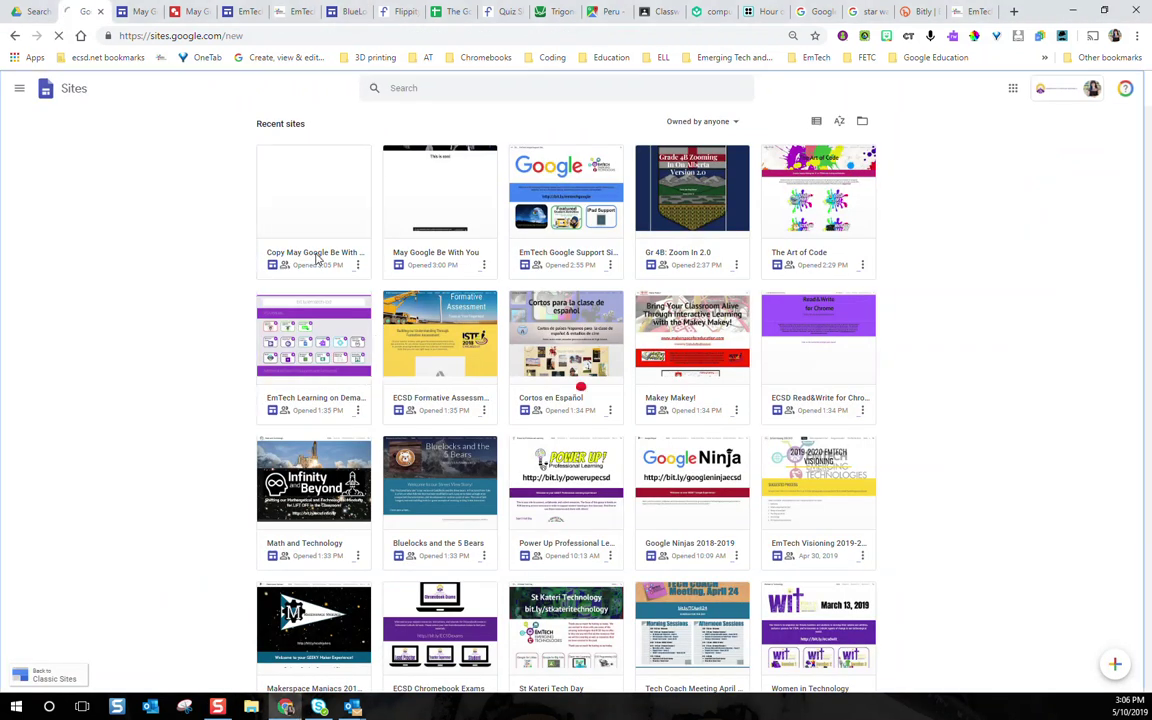
click(317, 258)
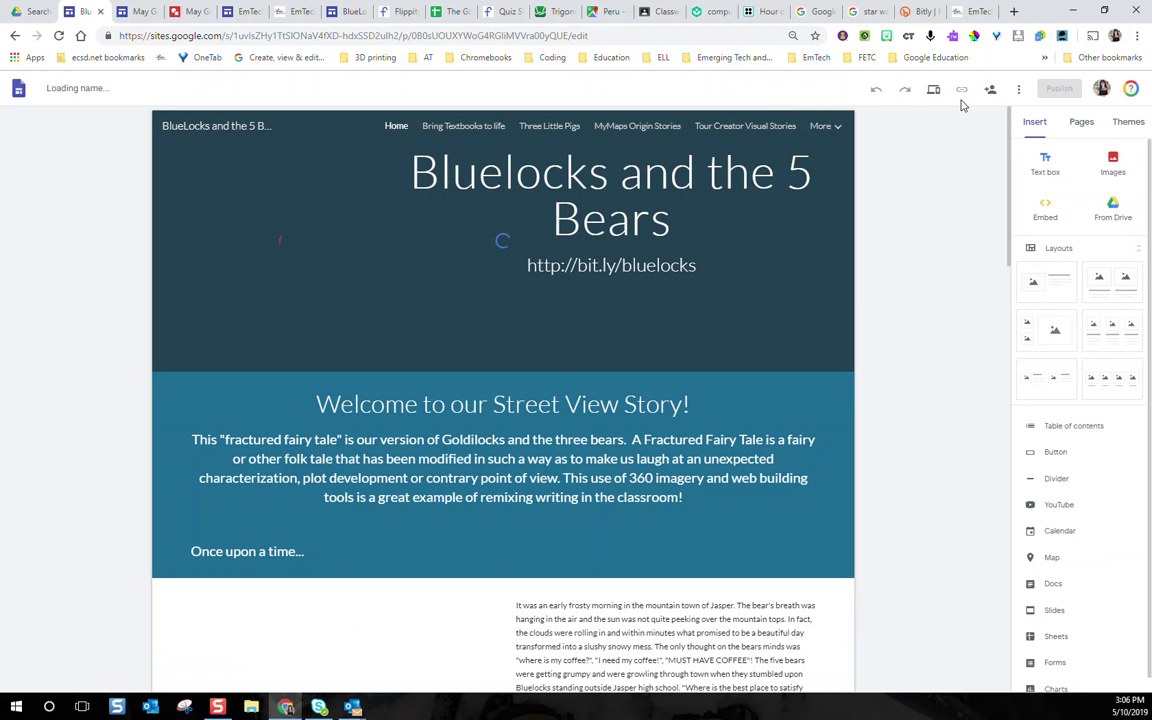
click(991, 92)
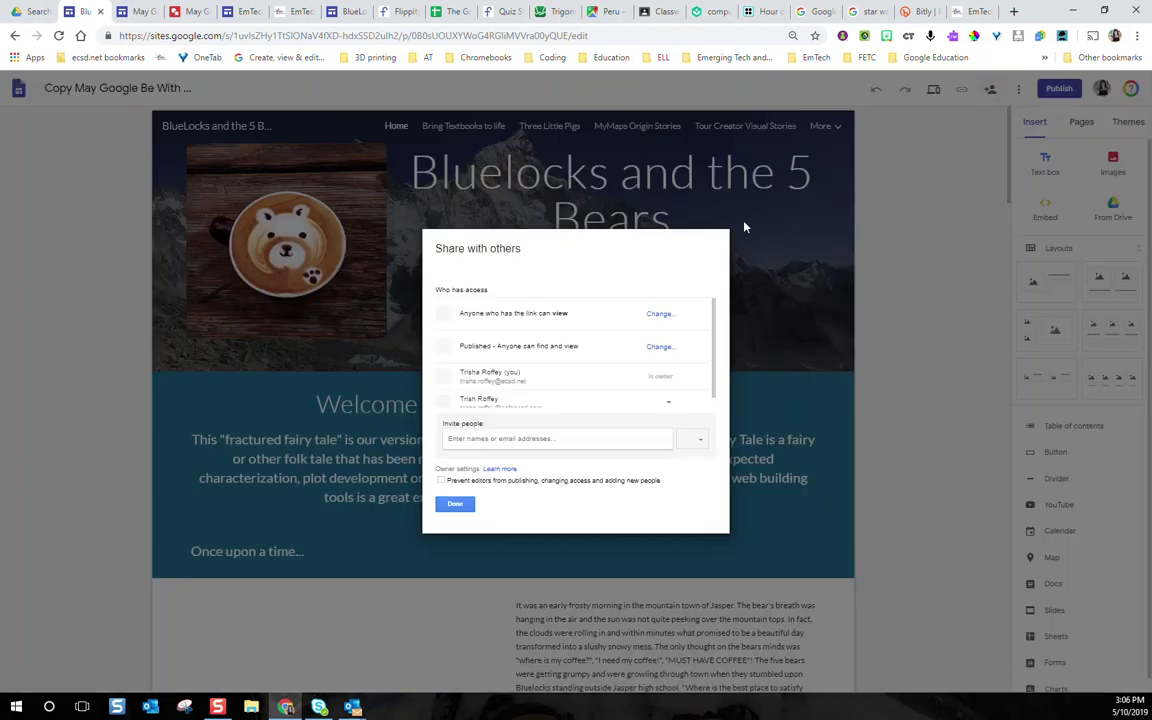
scroll(600, 338, down, 1)
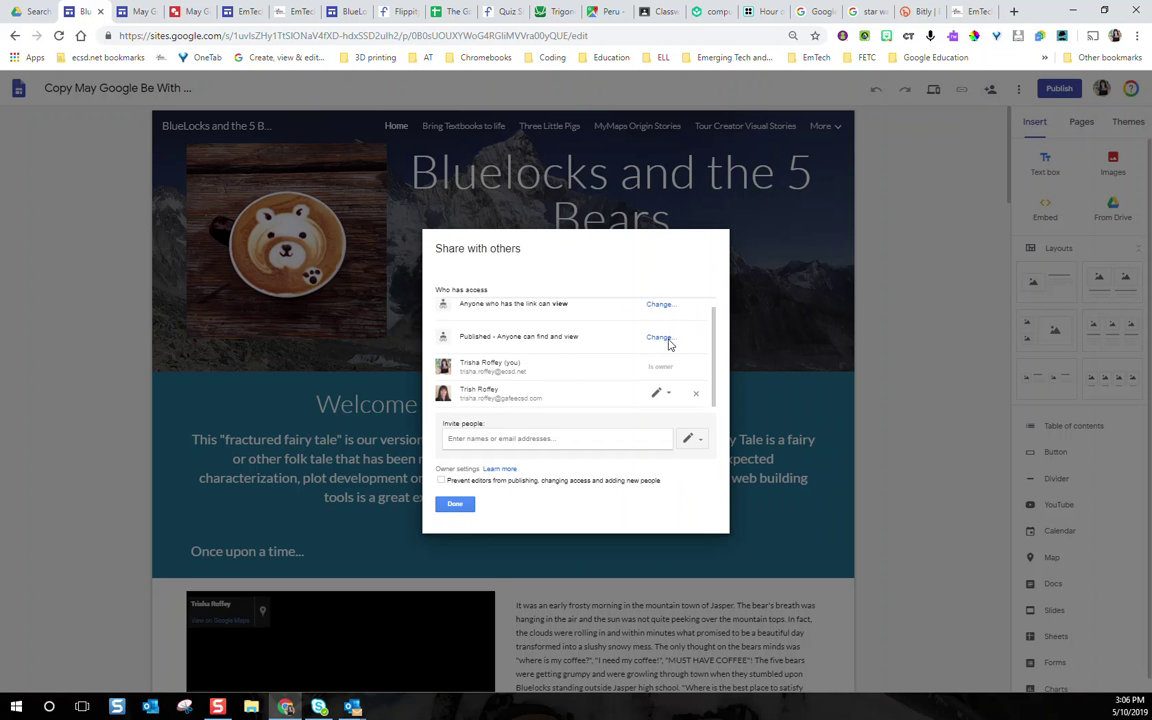
Step: Invite a colleague to edit the copied site, including the personal message "Your New Site"
click(506, 439)
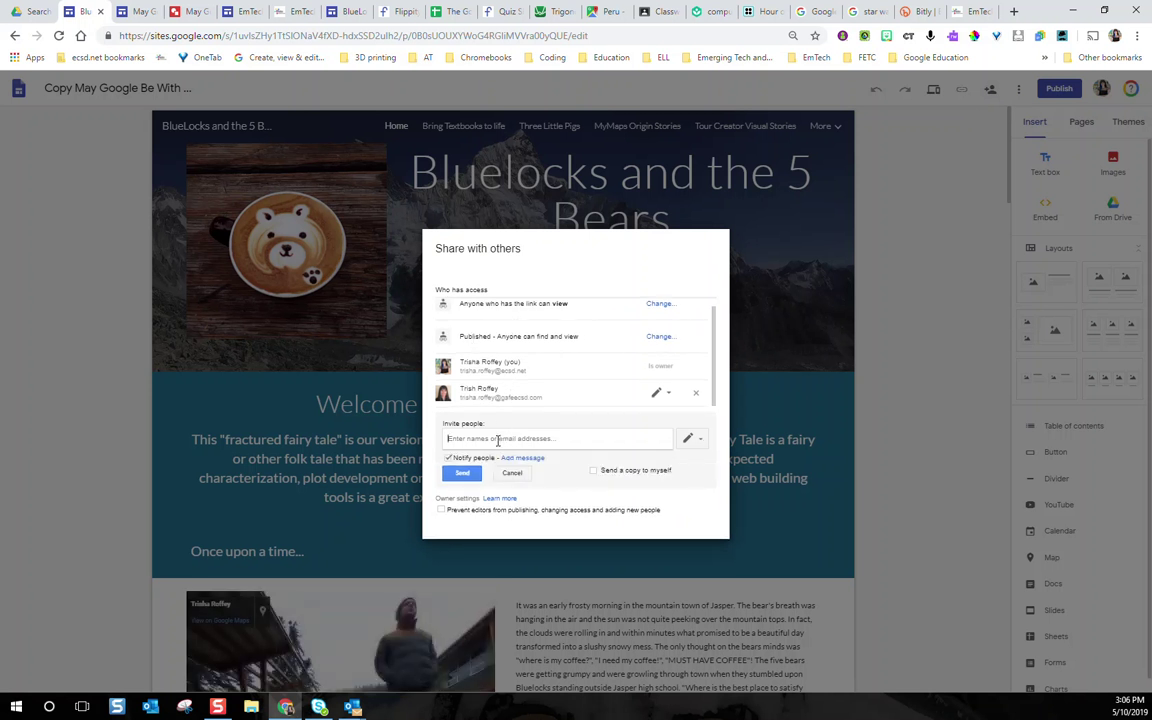
text(Dan)
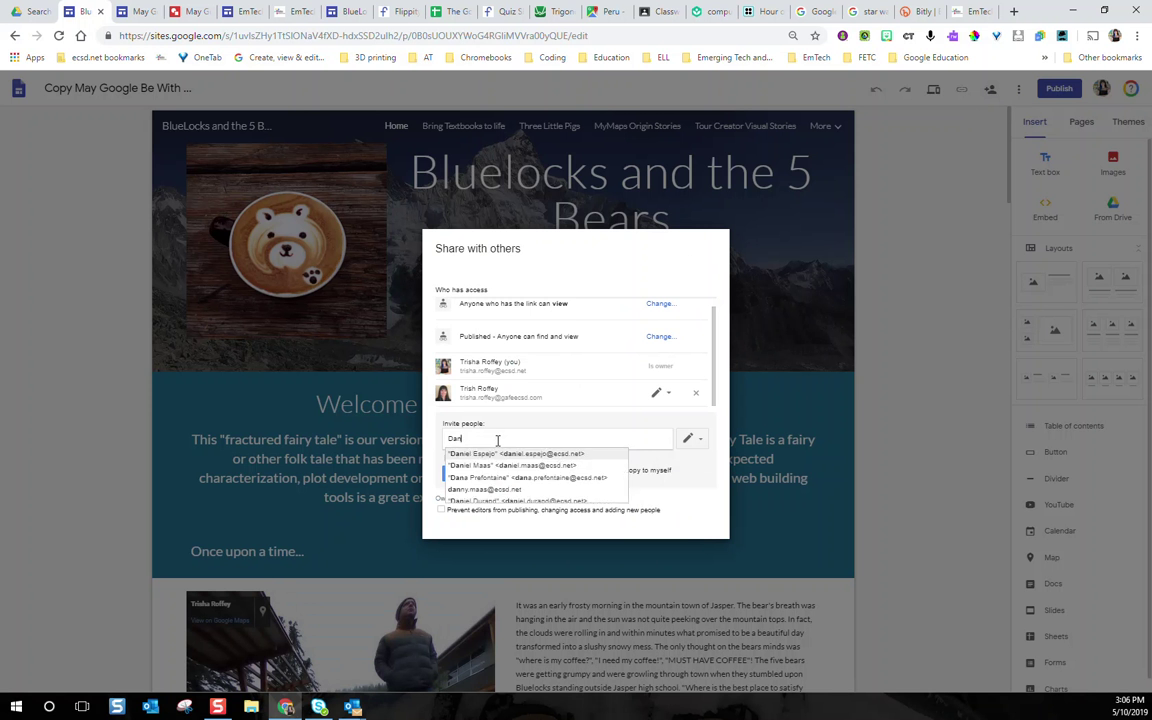
text(iel)
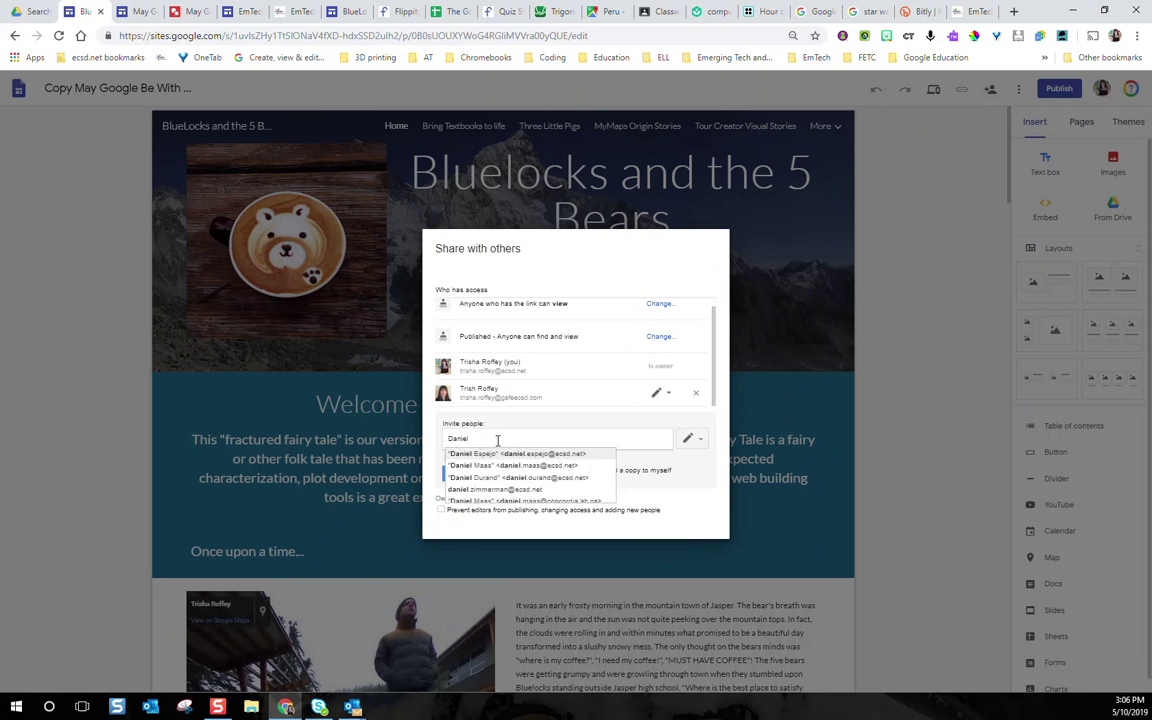
click(506, 465)
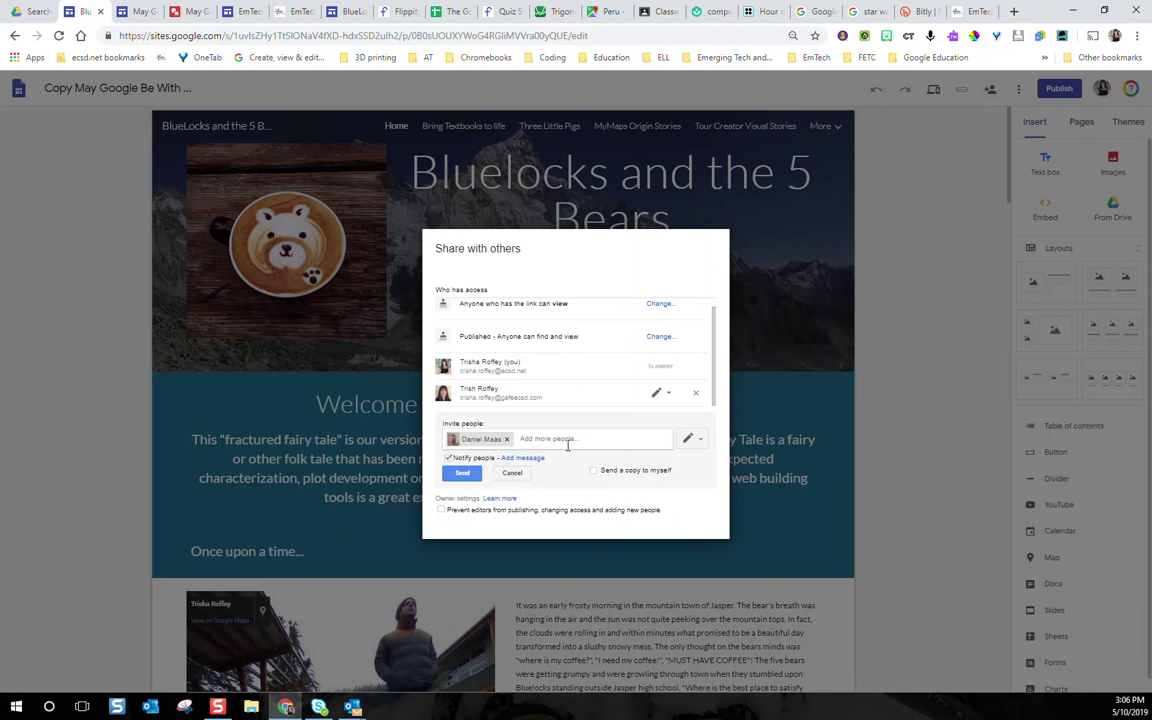
click(510, 458)
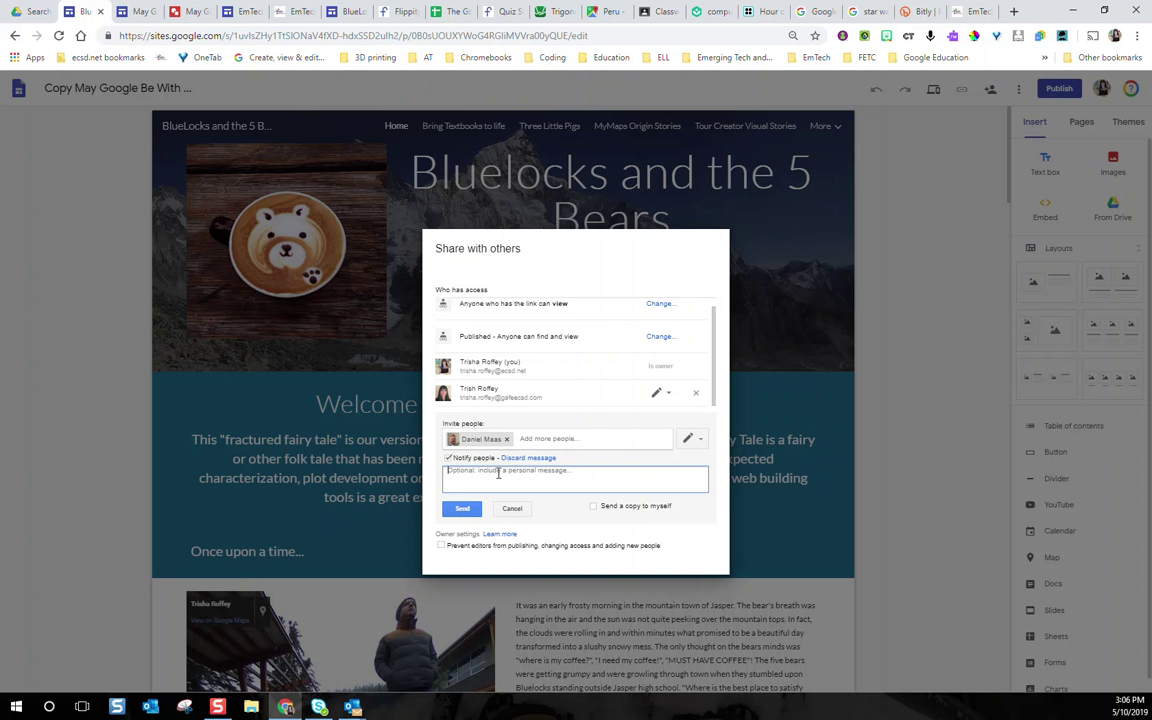
text(Your New Site)
click(466, 511)
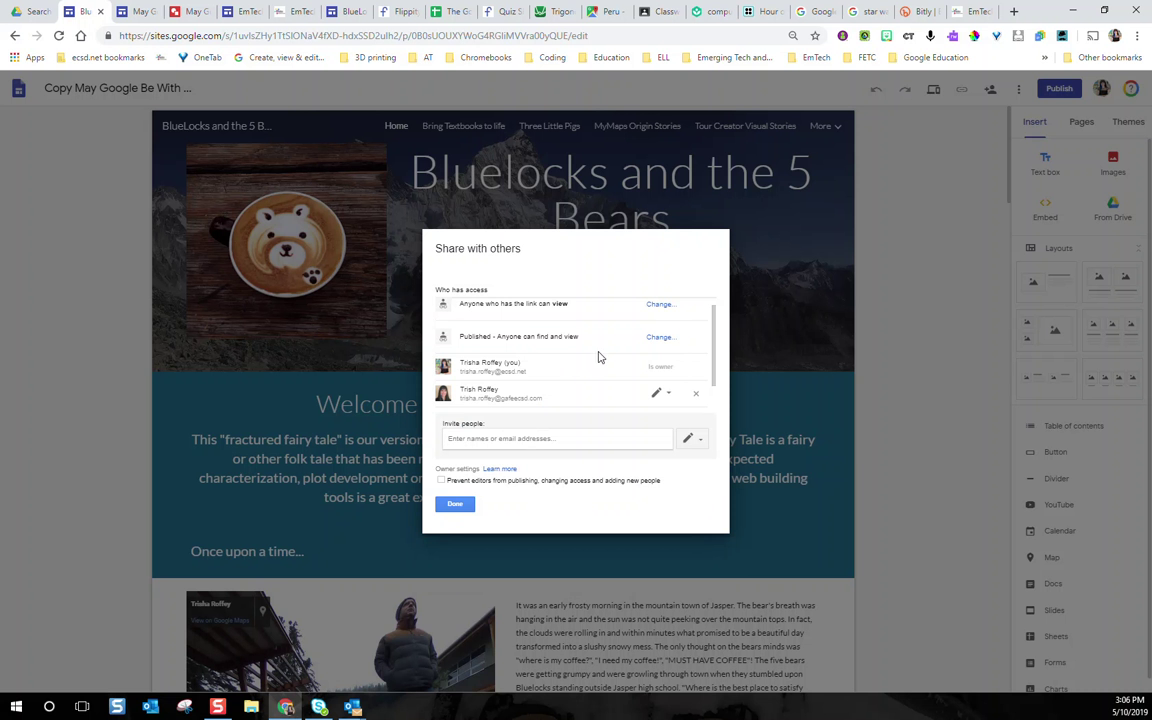
Step: Transfer ownership of the copied site to the invited colleague and remove the other two people's access
scroll(600, 356, down, 1)
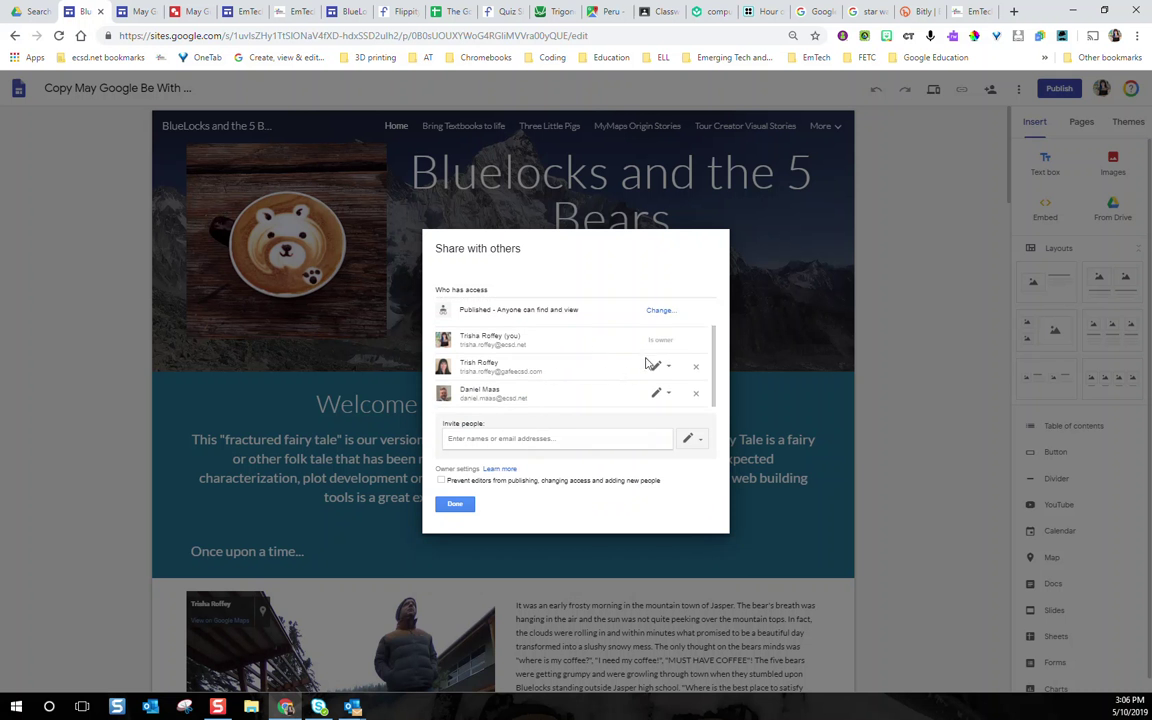
click(662, 393)
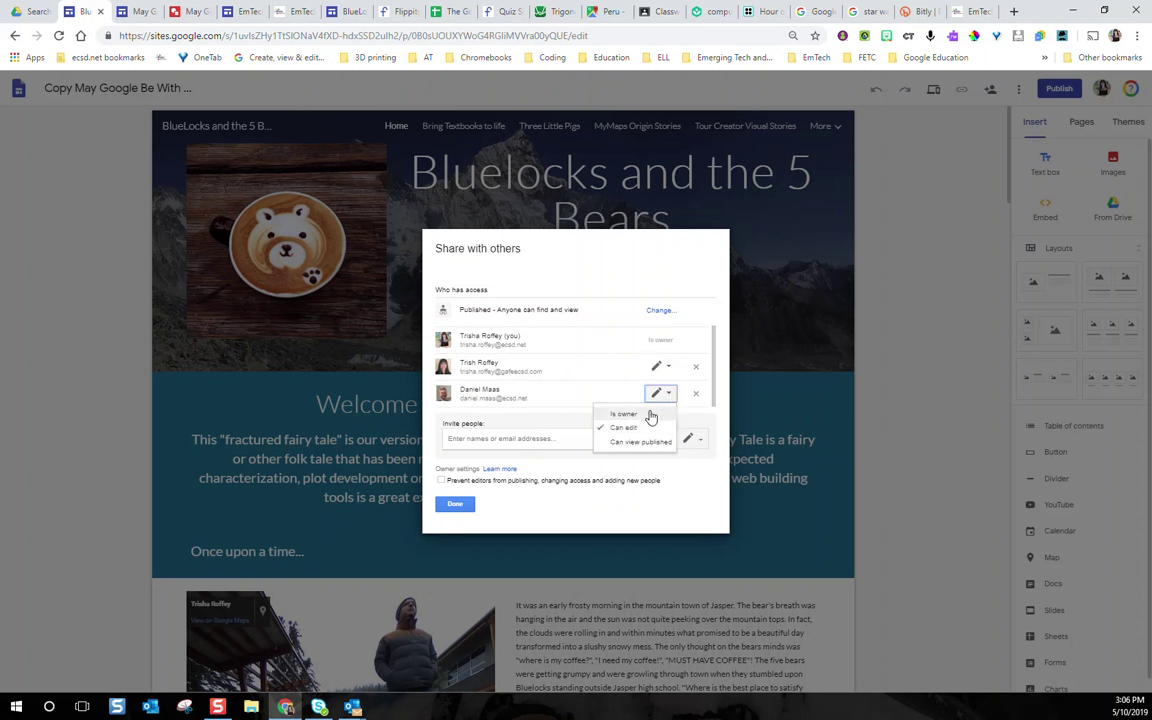
click(651, 414)
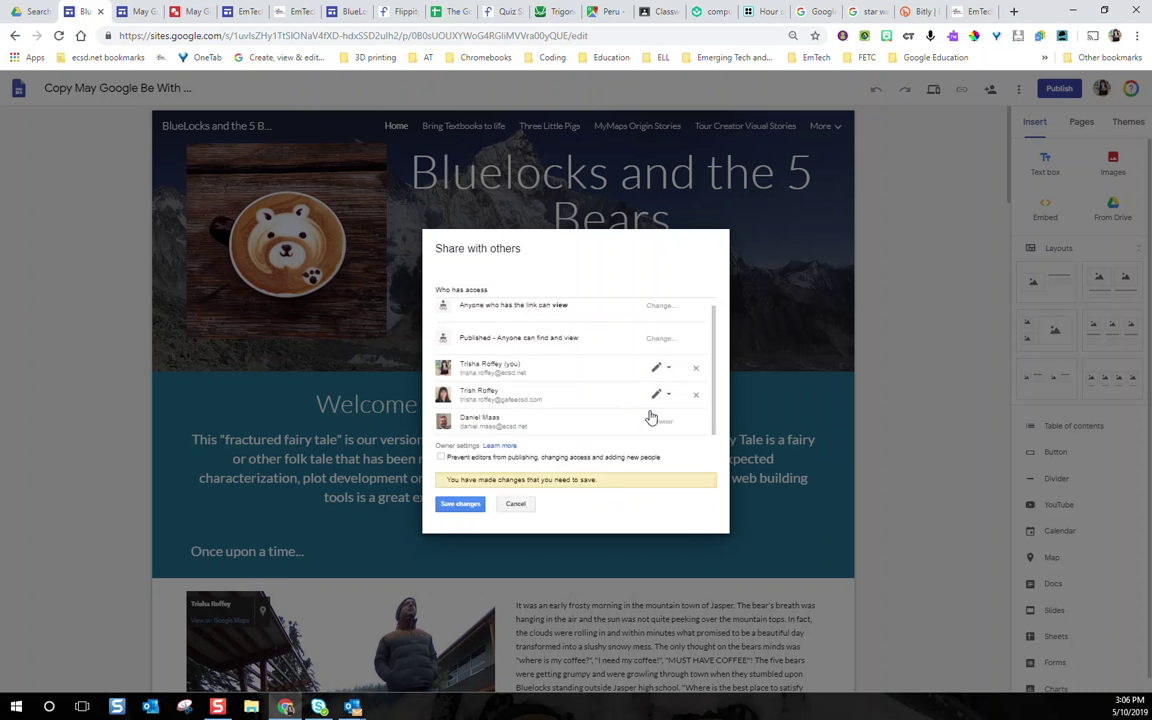
click(695, 368)
click(695, 396)
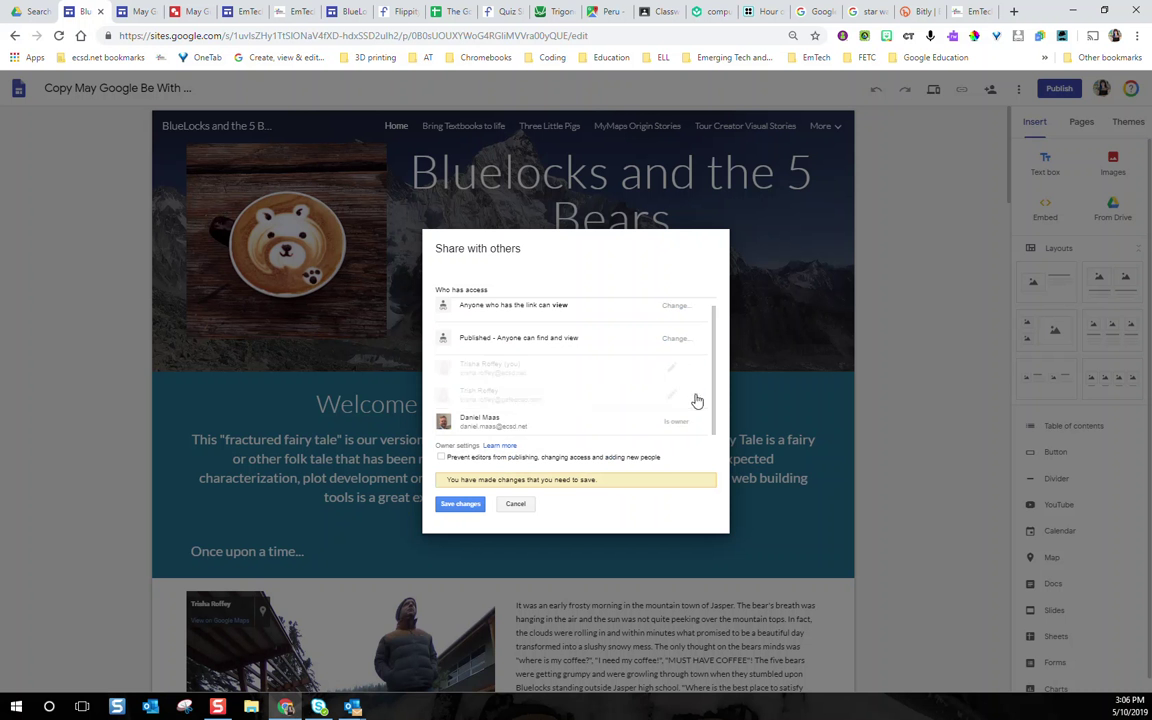
click(461, 505)
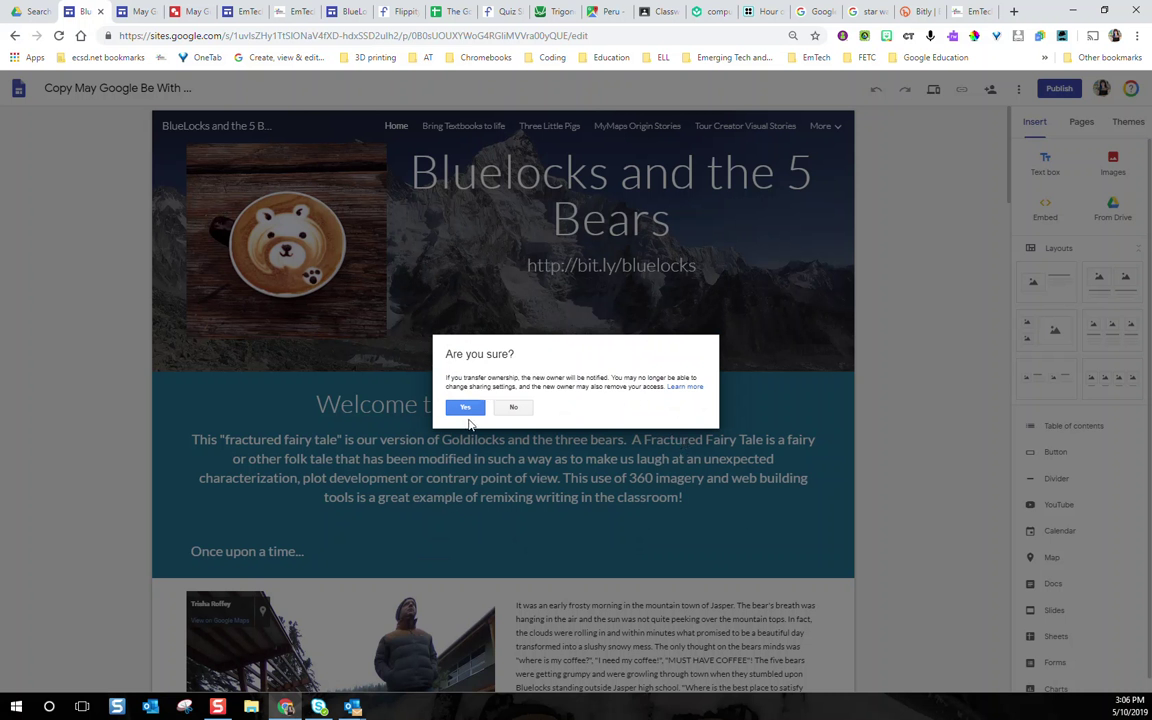
click(463, 407)
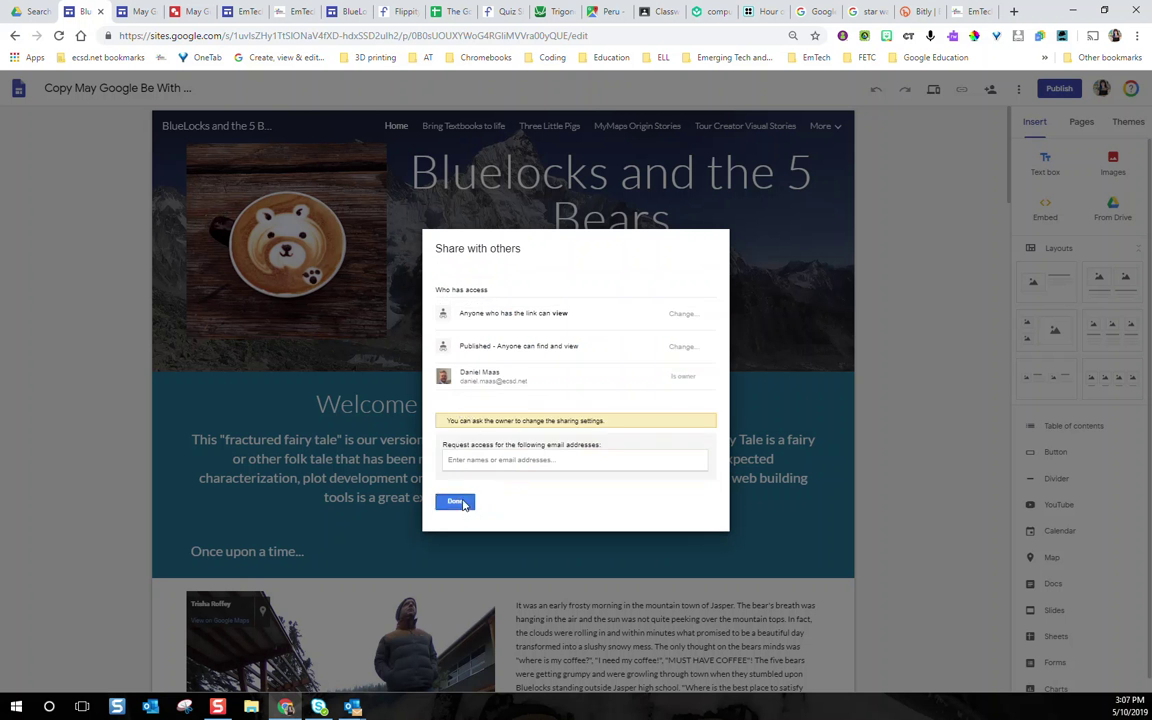
click(458, 502)
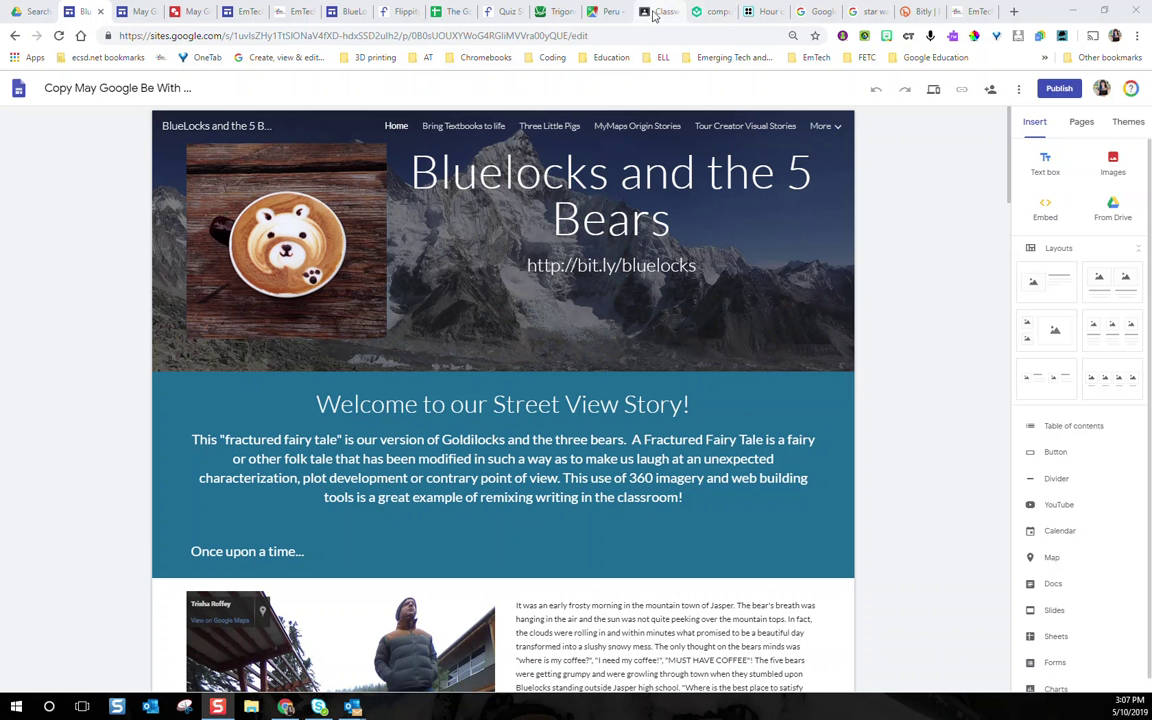
Step: Switch to the Google Classroom classwork and open the turned-in KLEWS.jpg submission for Share a Student Lesson
click(665, 11)
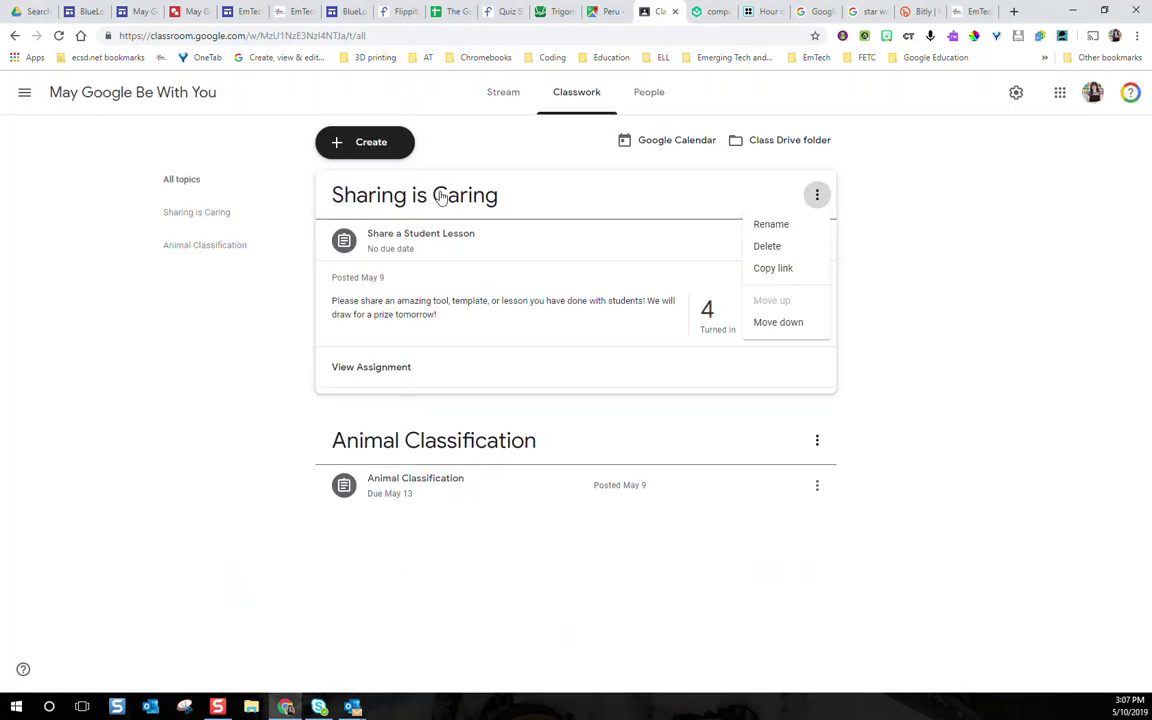
click(604, 329)
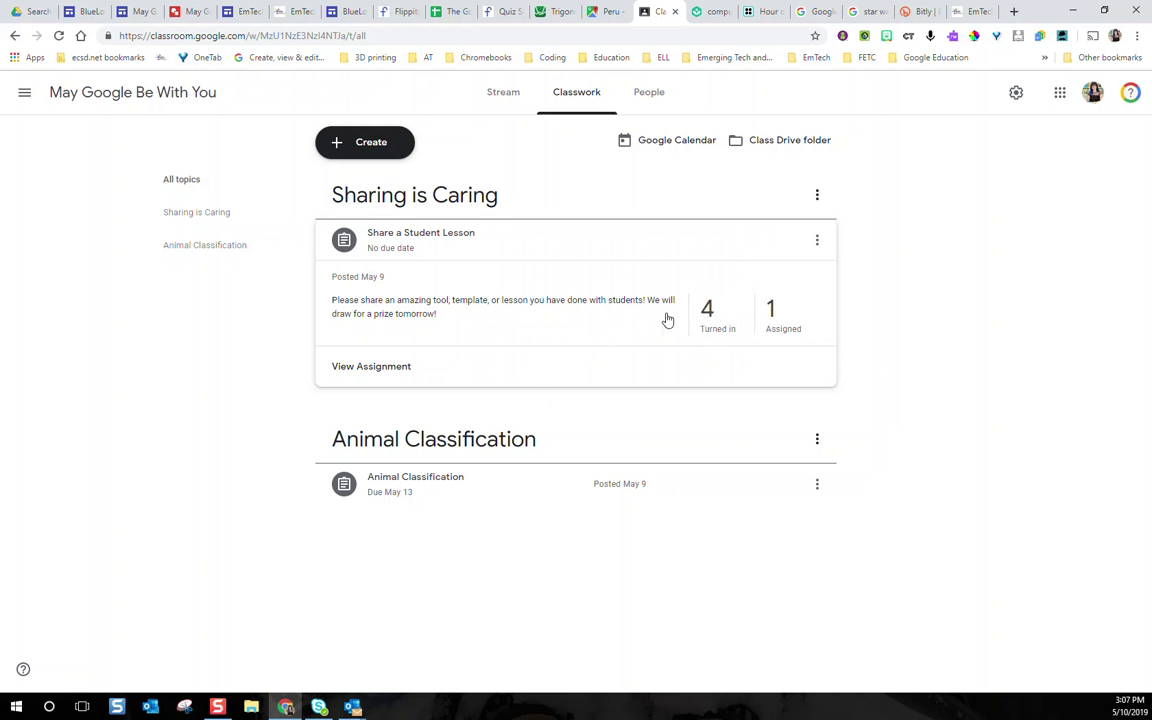
click(710, 318)
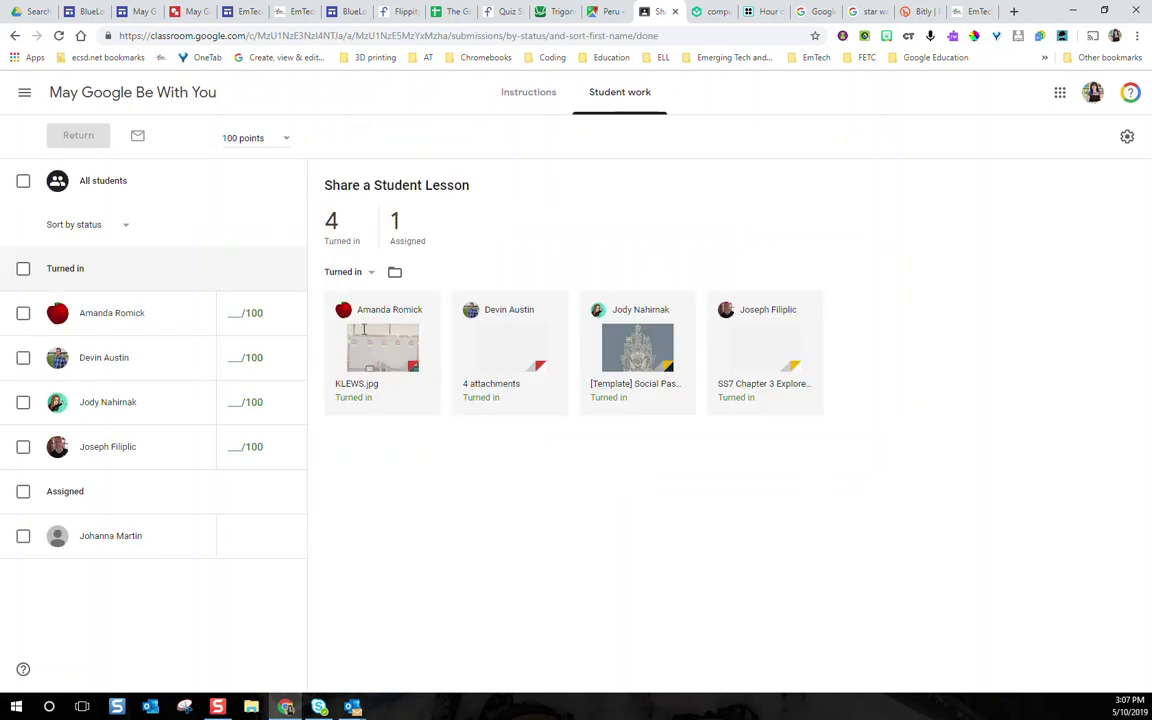
click(397, 351)
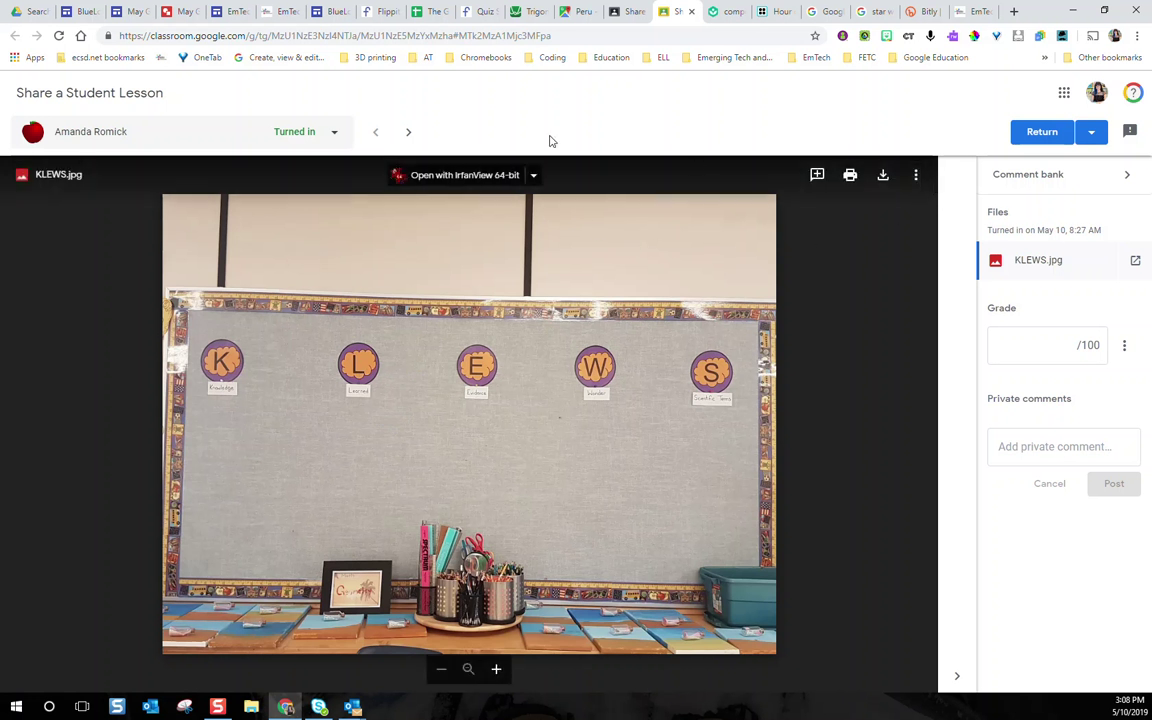
Step: Look through the remaining student submissions for Share a Student Lesson, including the Famous Five Instagram template
click(408, 133)
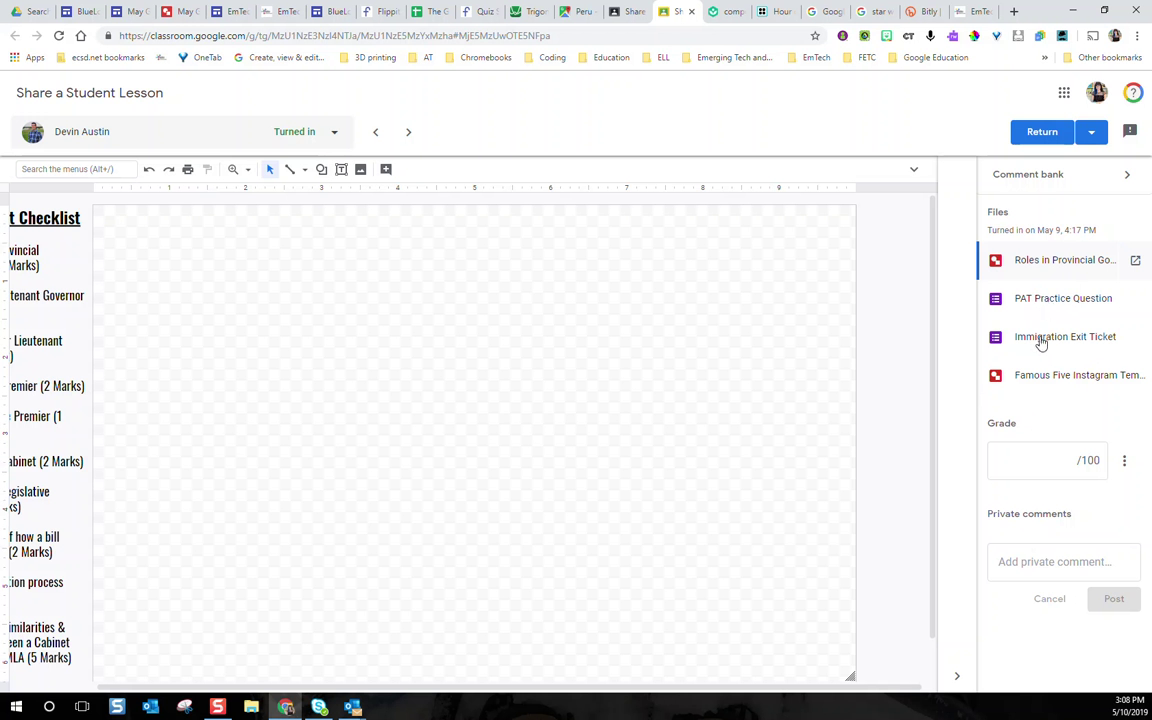
click(1040, 376)
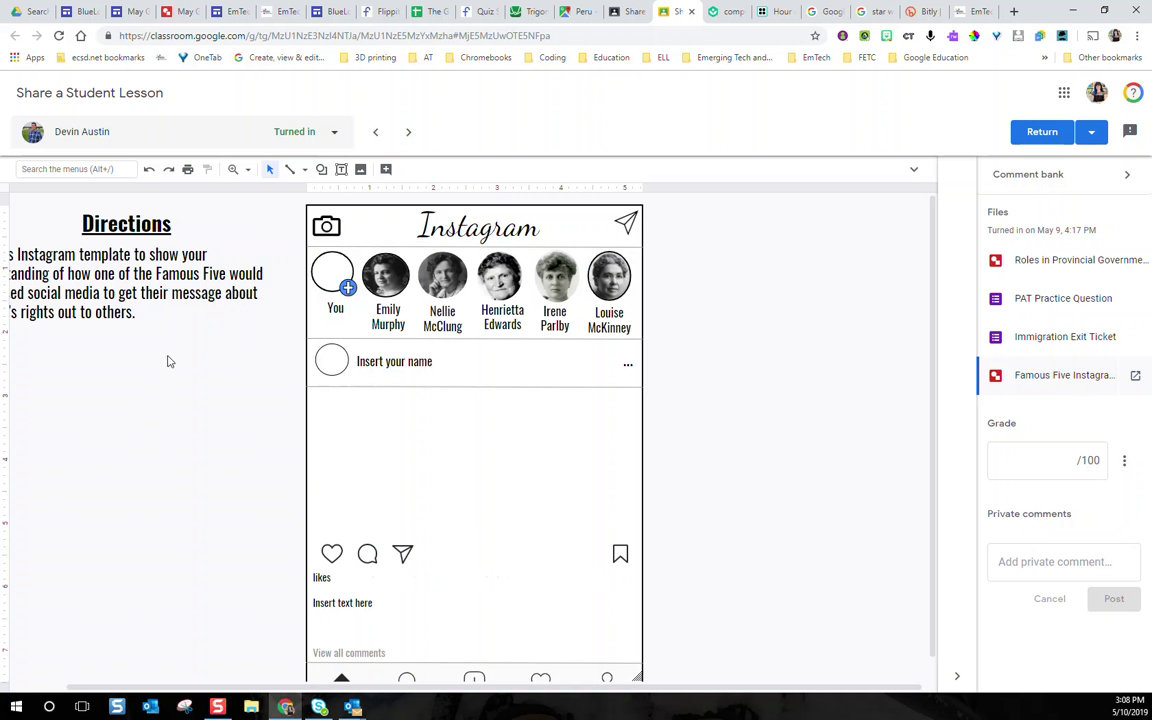
click(408, 133)
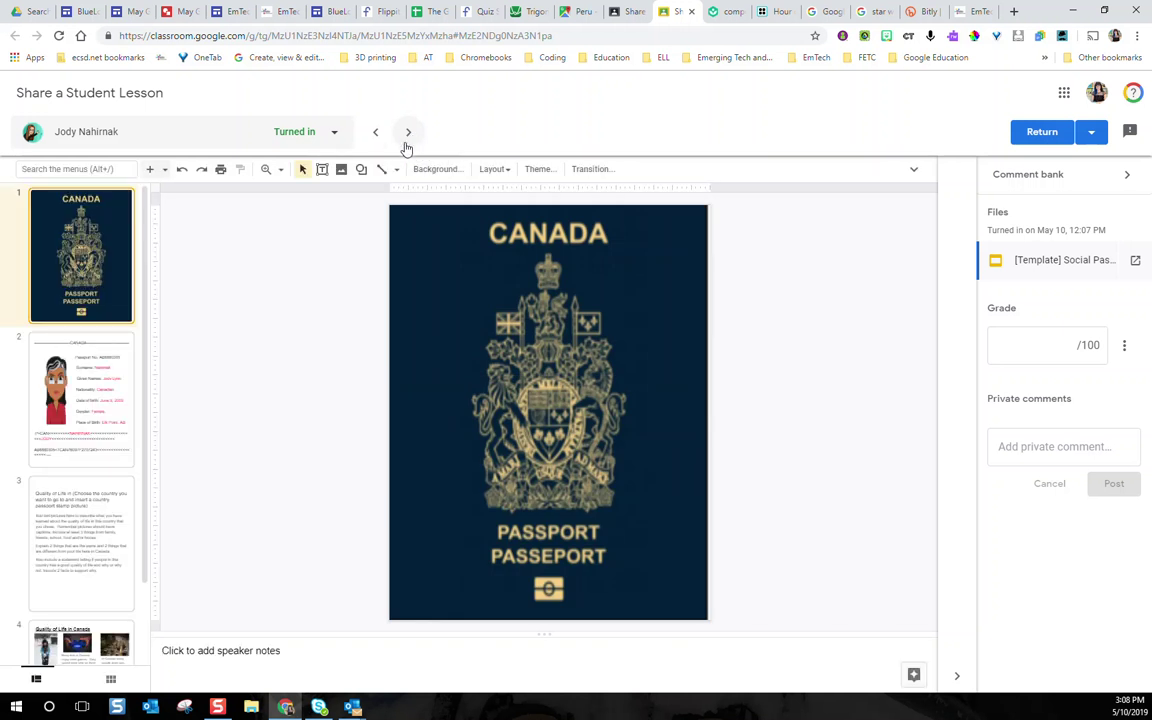
click(409, 135)
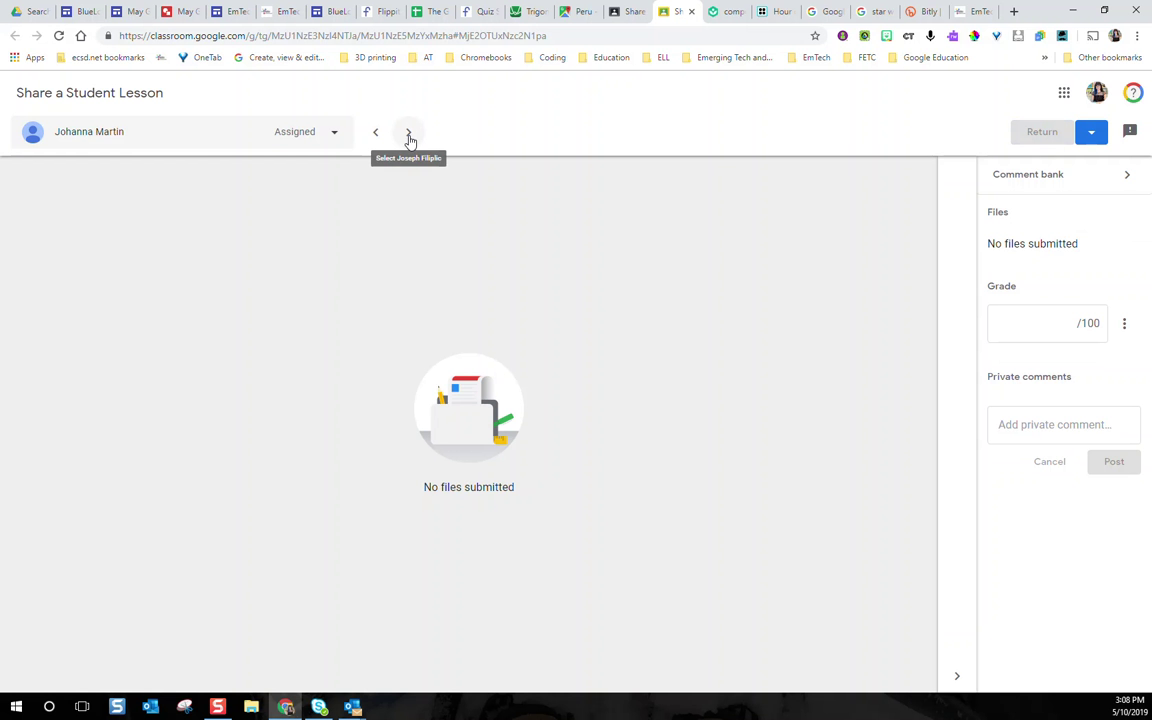
click(409, 135)
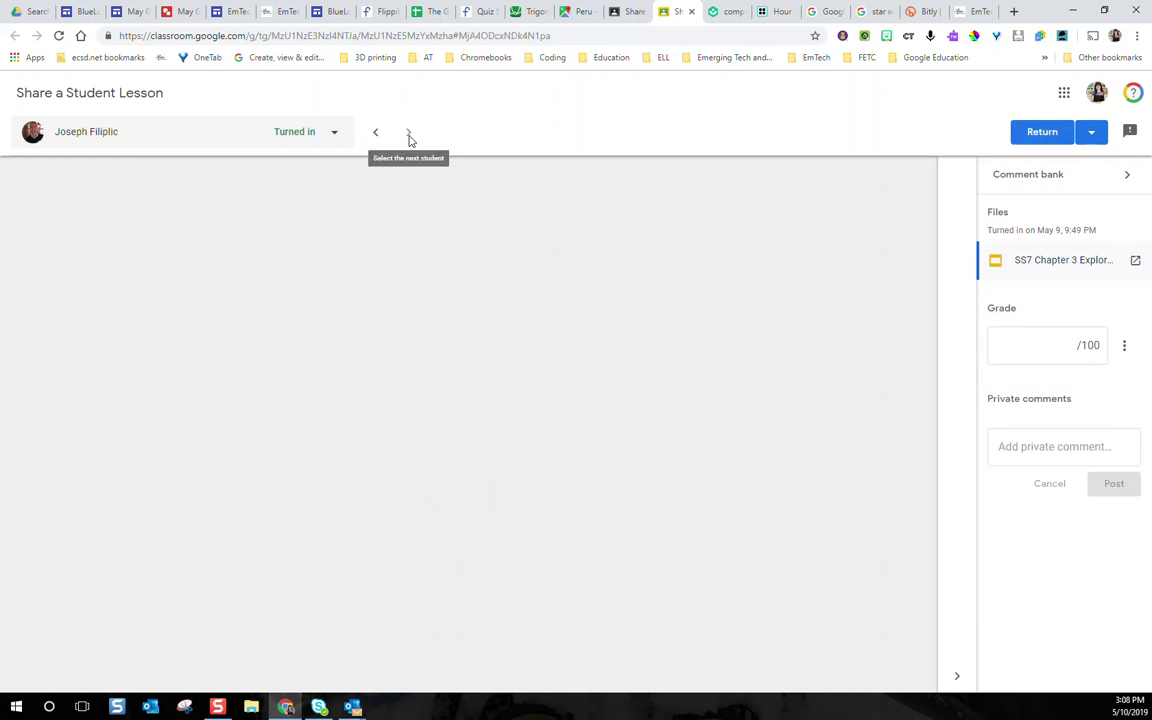